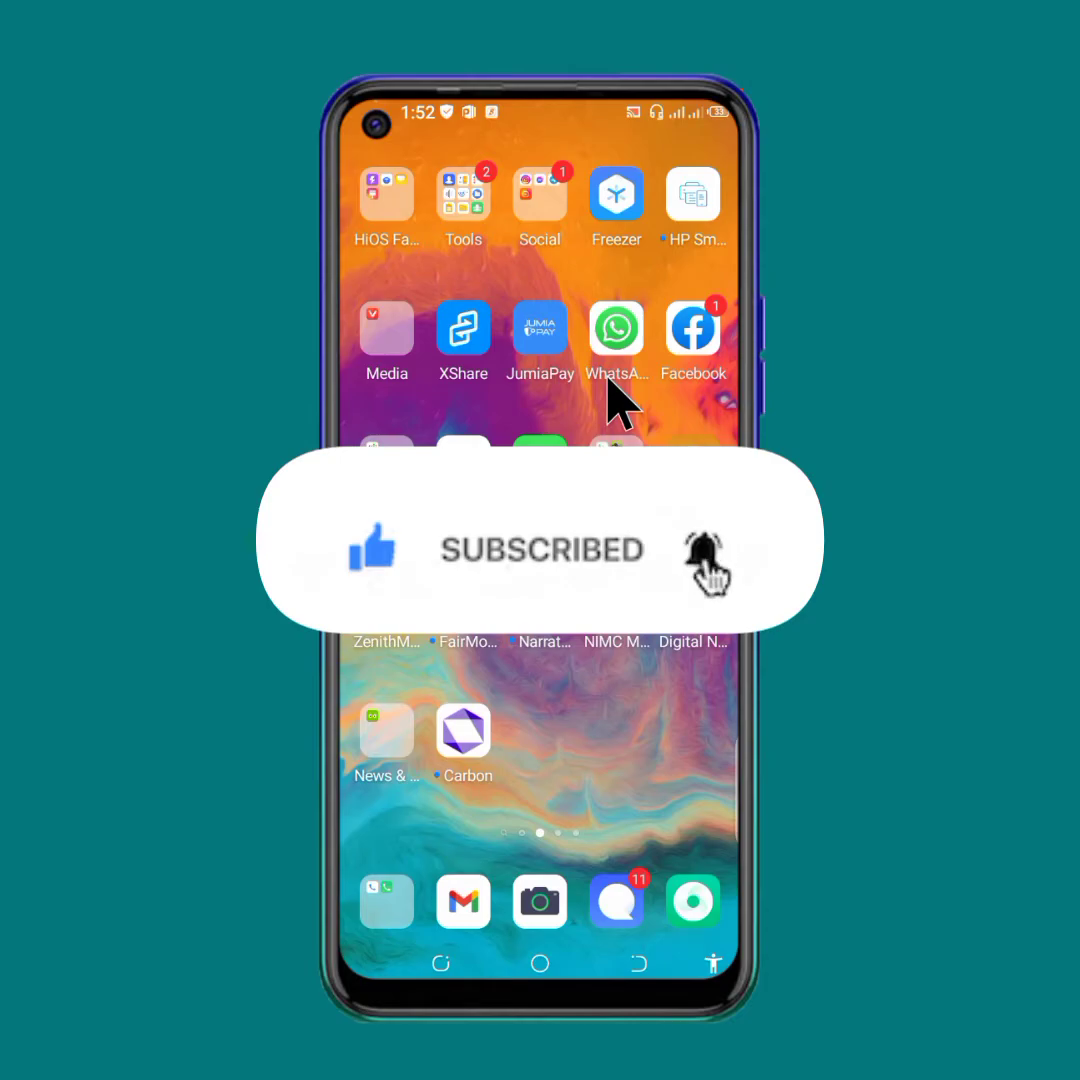
Step: Open PixelLab from the Graphics Design folder and decline recovering the autosaved session
drag(660, 740, 420, 740)
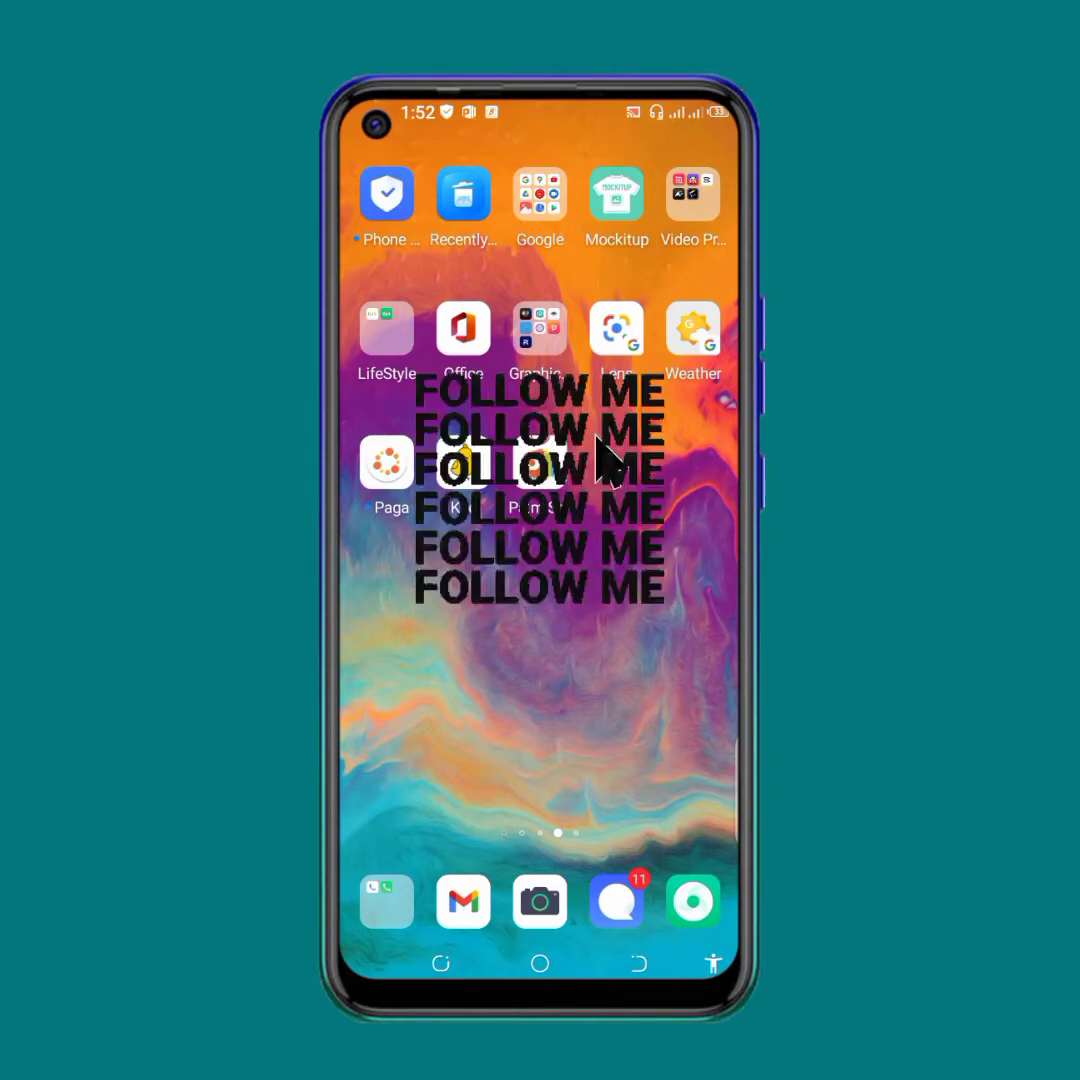
click(552, 360)
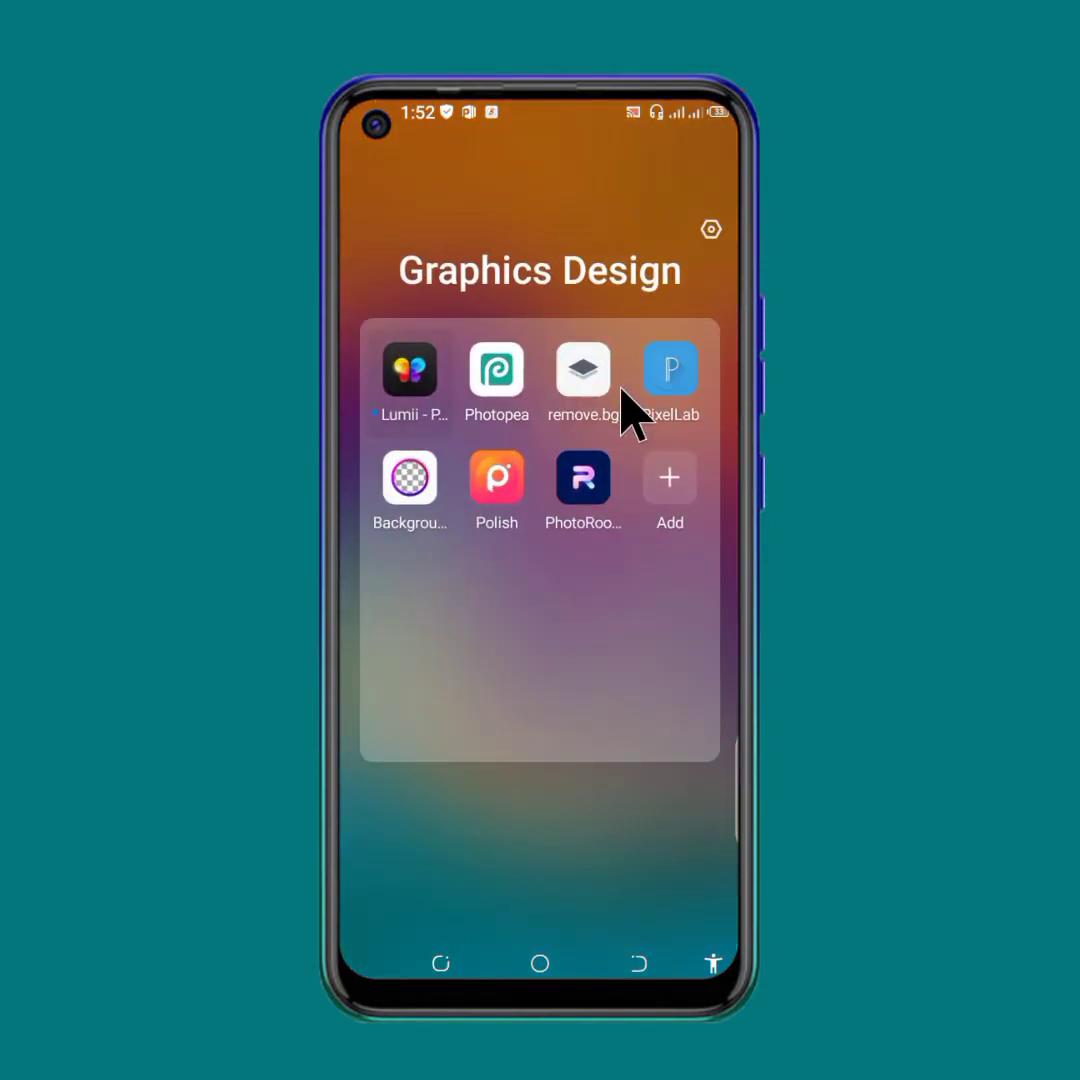
click(670, 380)
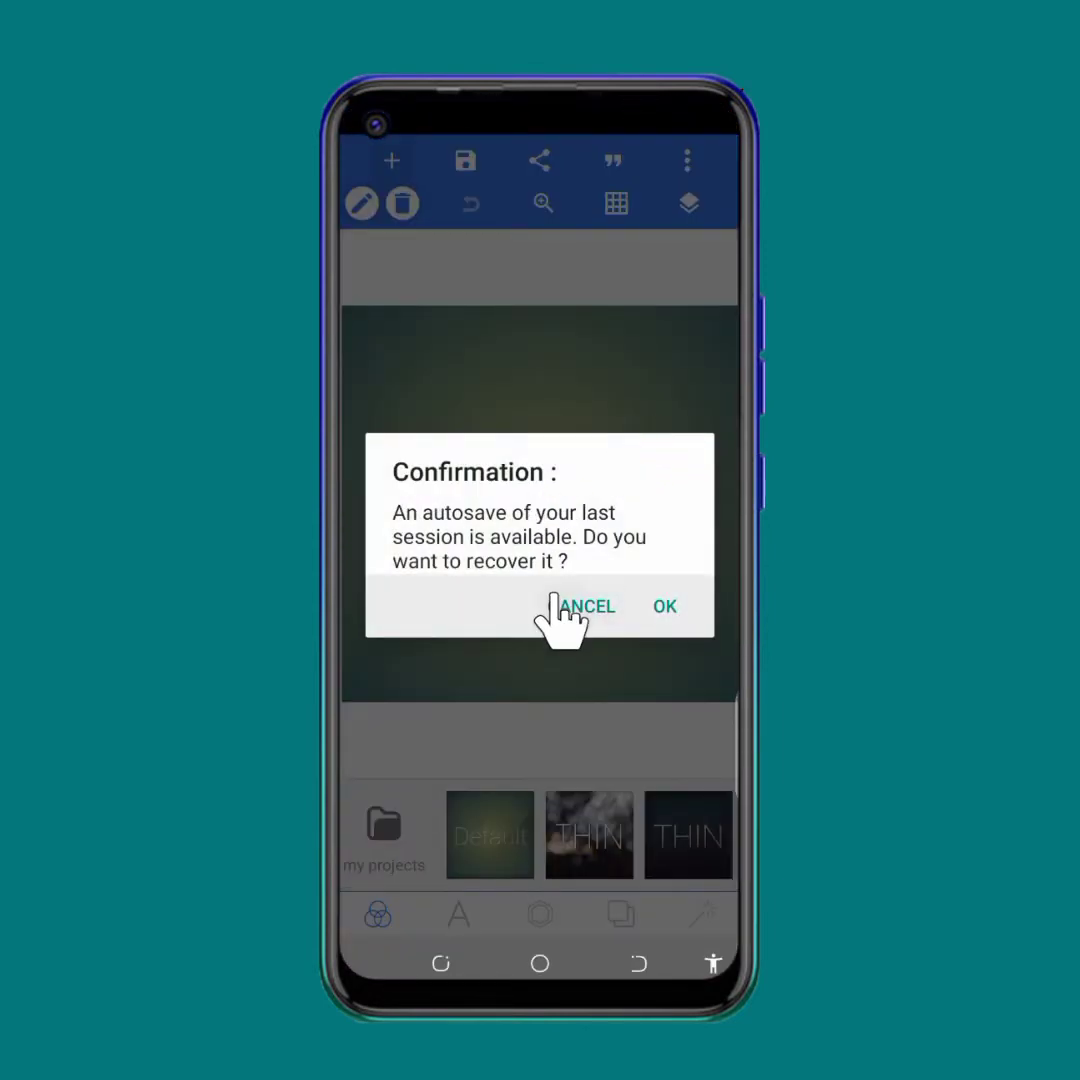
click(562, 608)
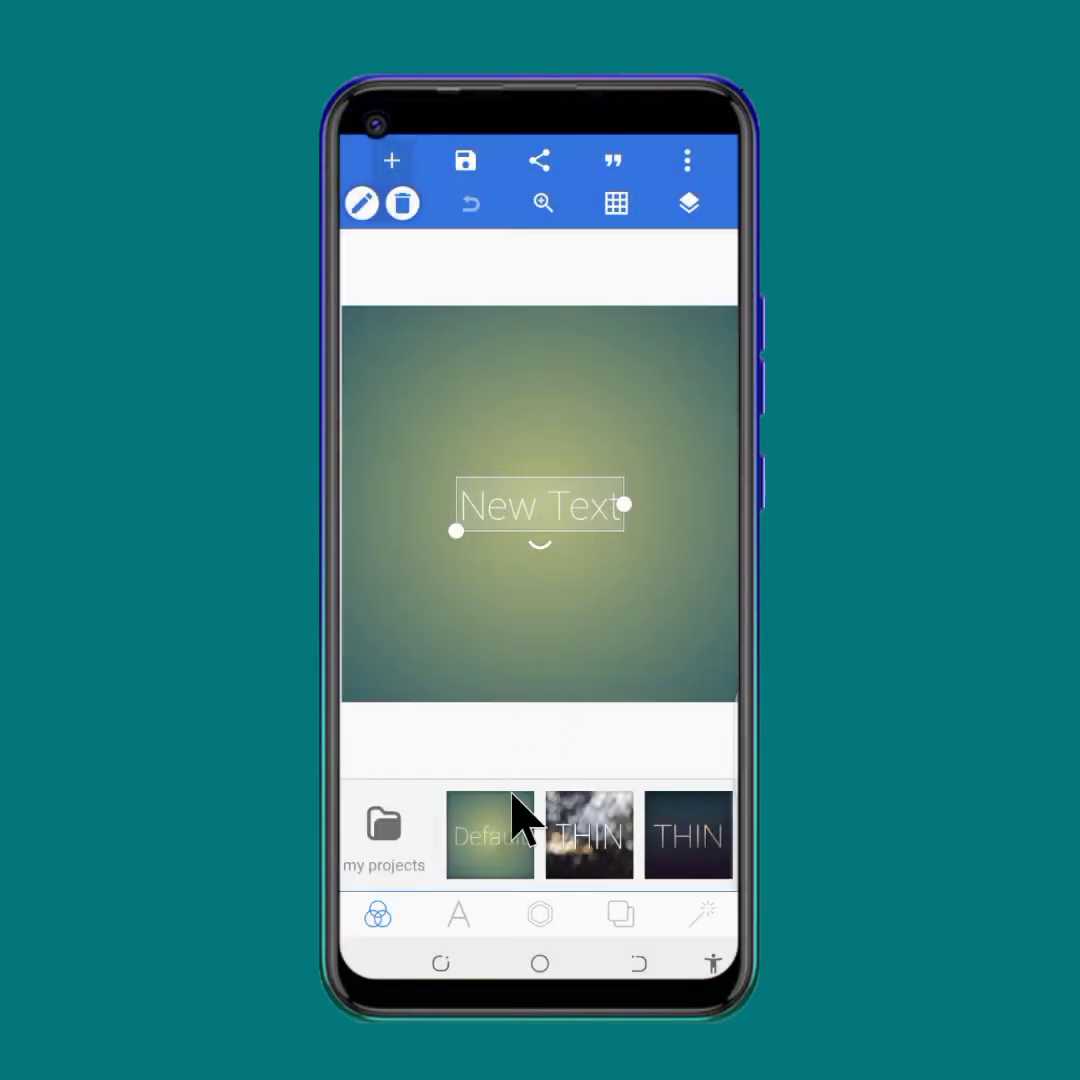
Step: Recolour the outer stop of the background's radial gradient to near-white #F5FFF8
click(621, 912)
click(370, 830)
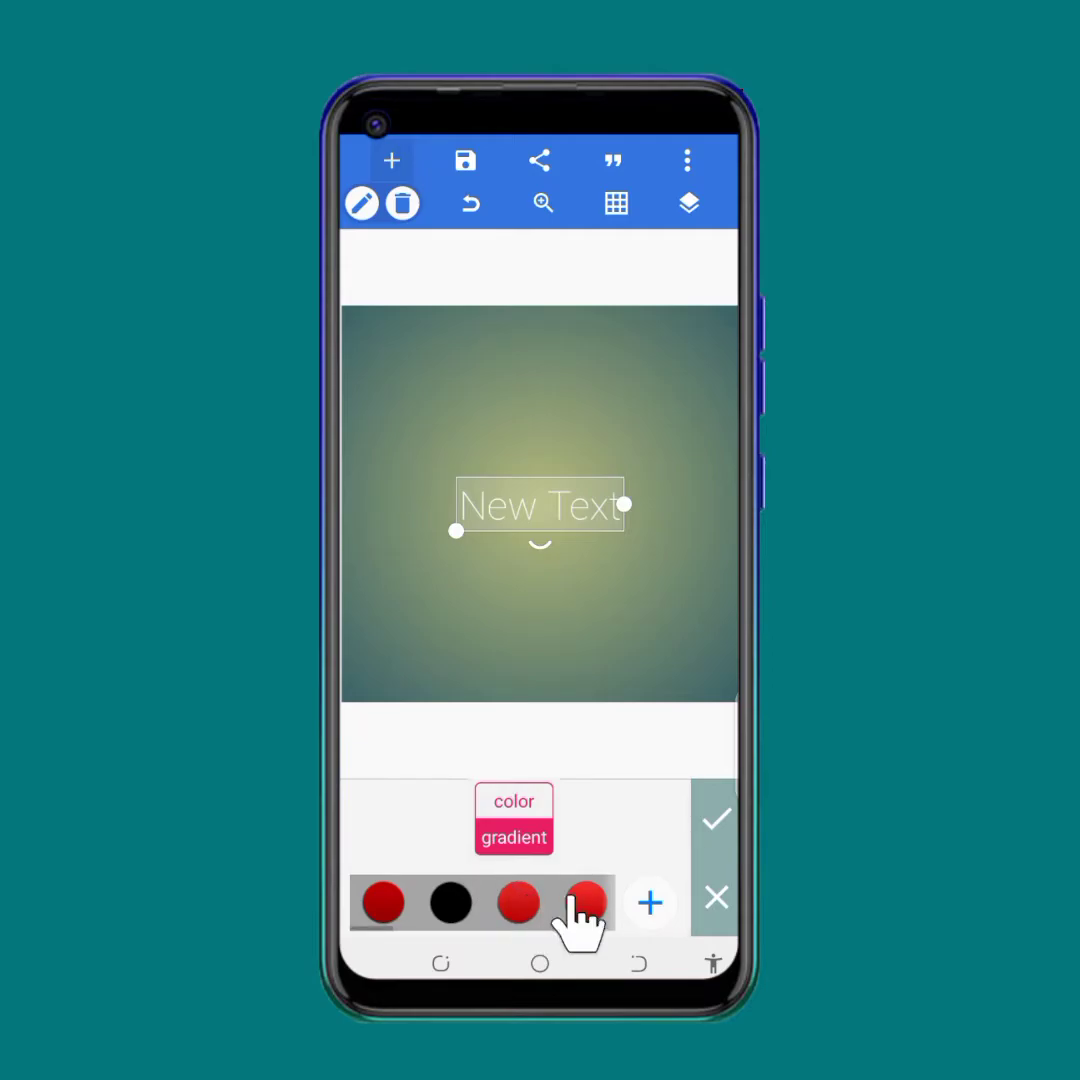
click(640, 905)
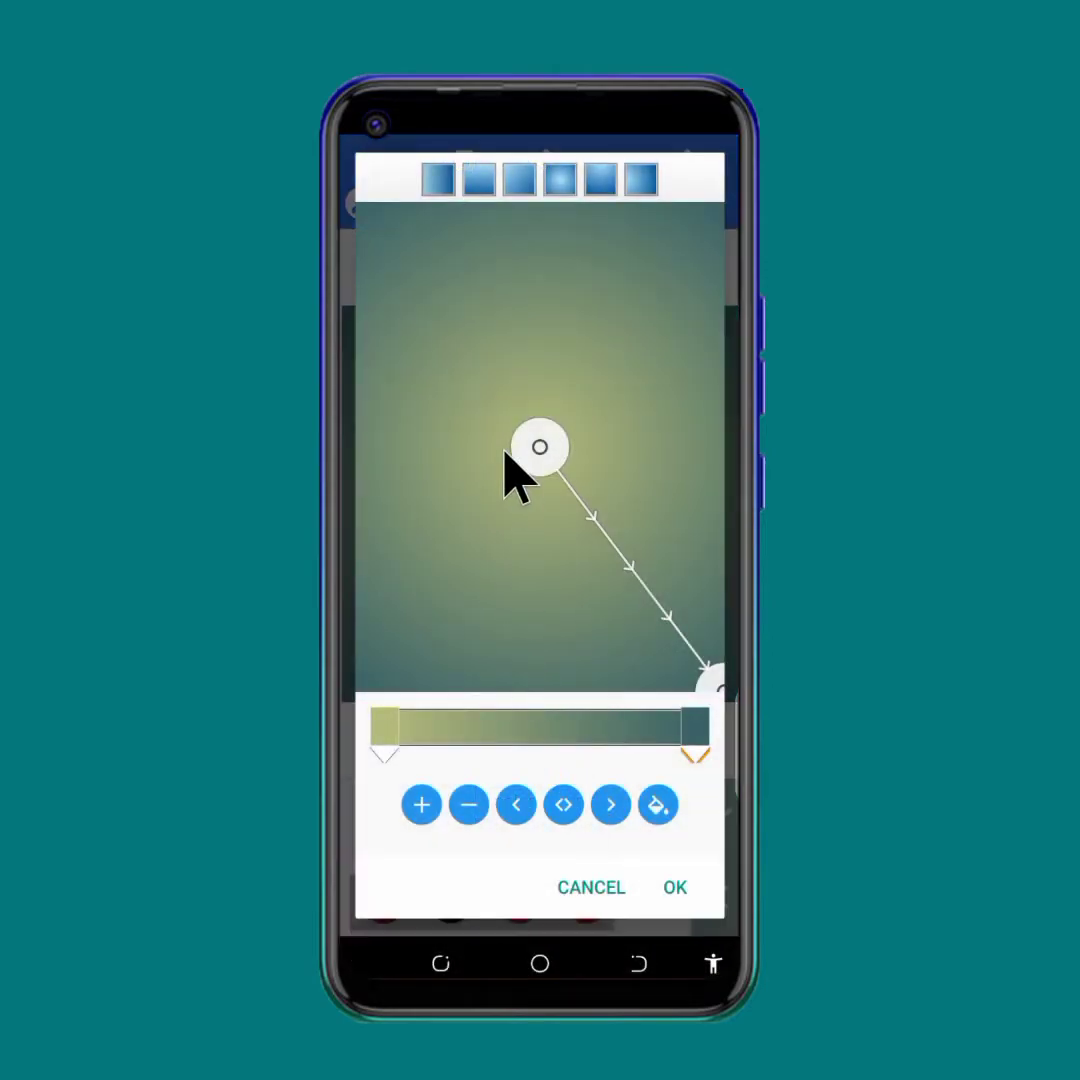
click(657, 805)
click(545, 448)
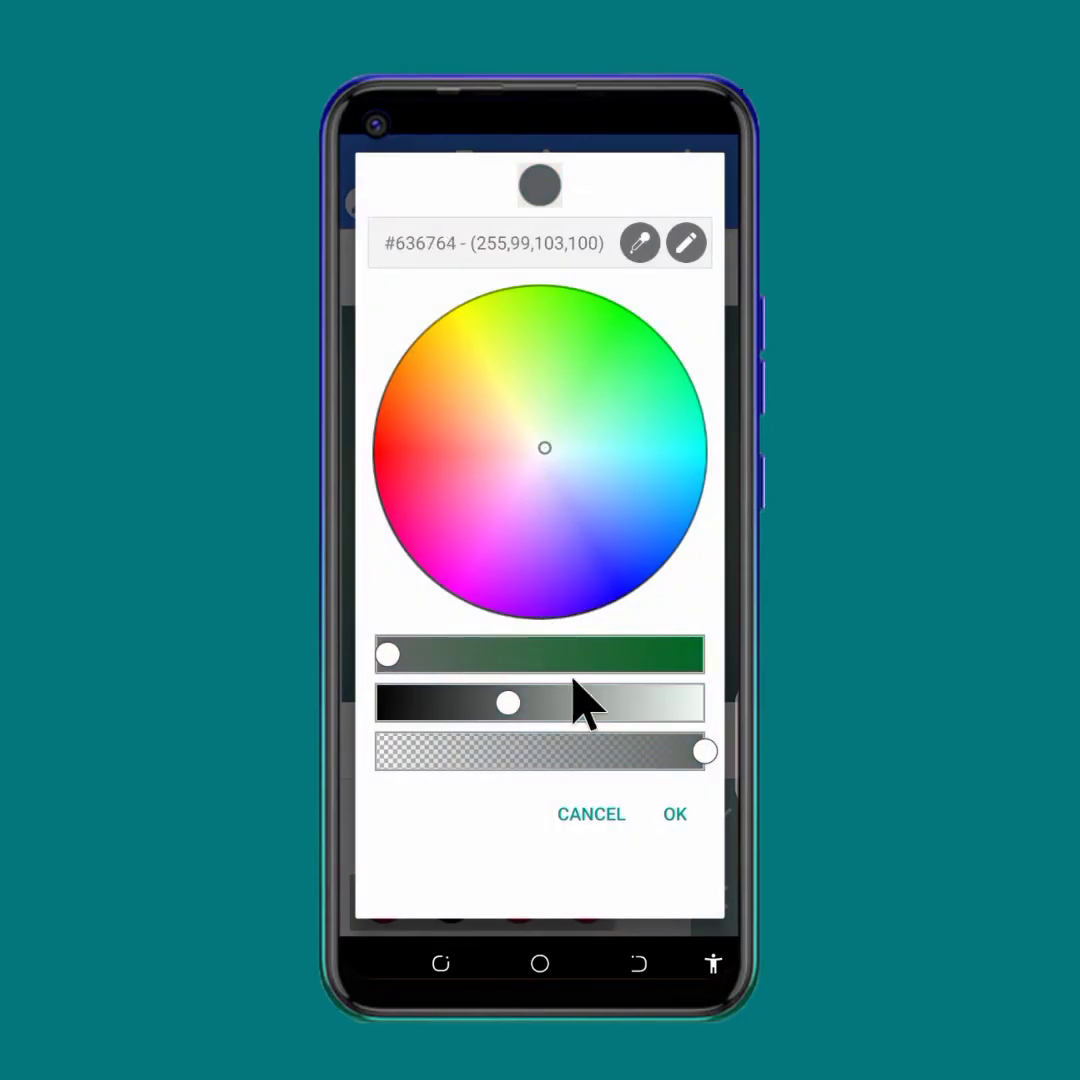
drag(509, 703, 718, 706)
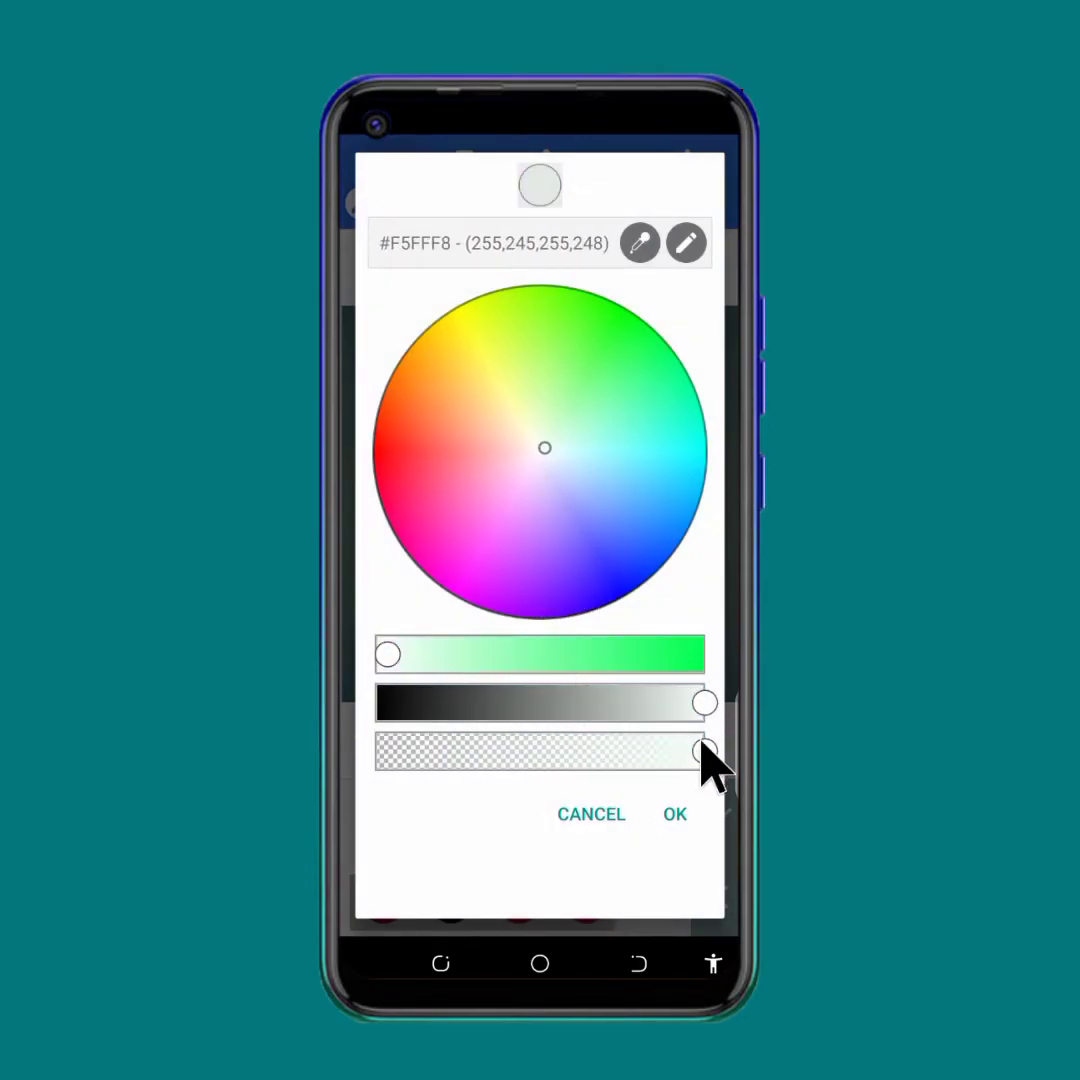
click(675, 814)
click(673, 887)
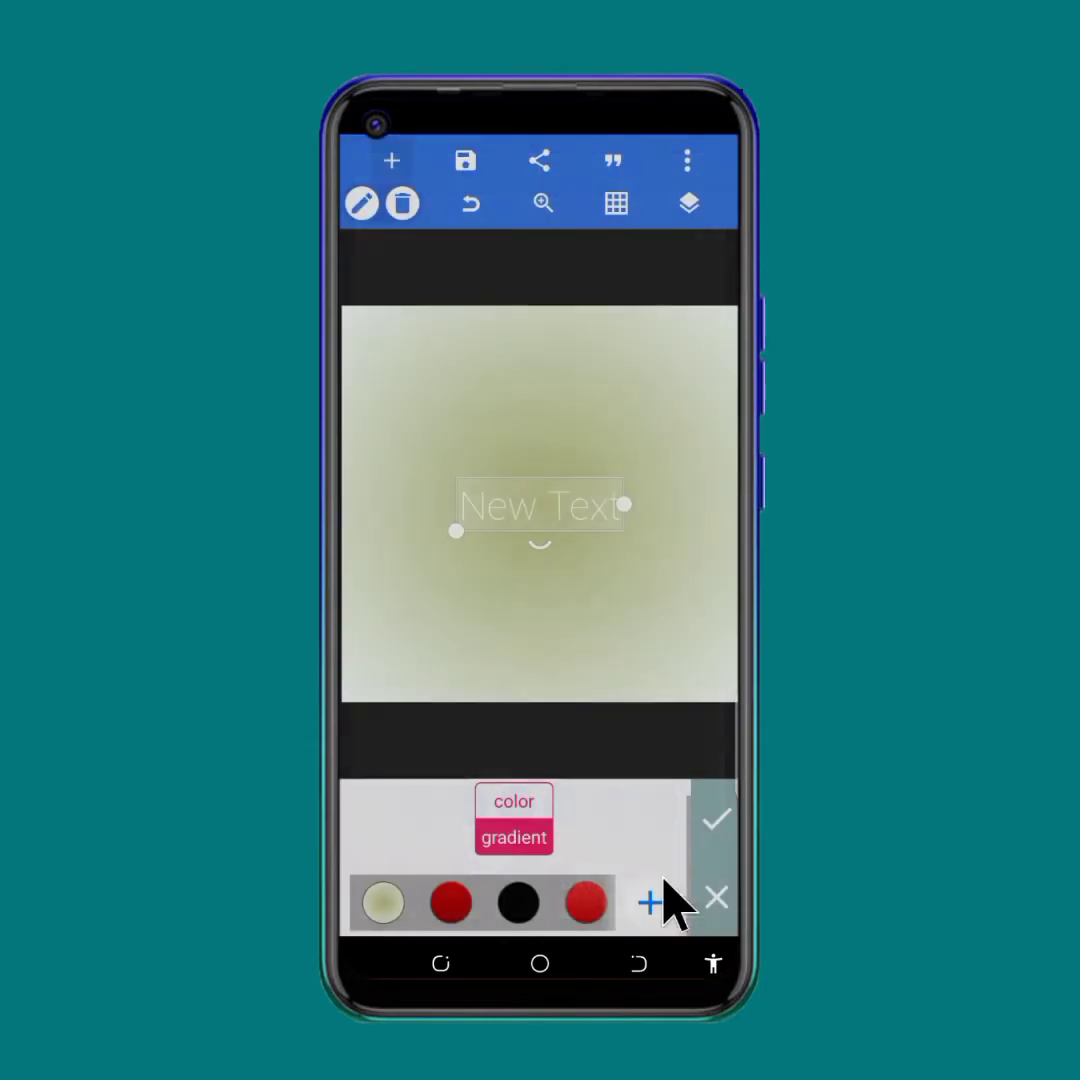
Step: Set the canvas background to solid white #FFFFFF and delete the placeholder text object
click(514, 803)
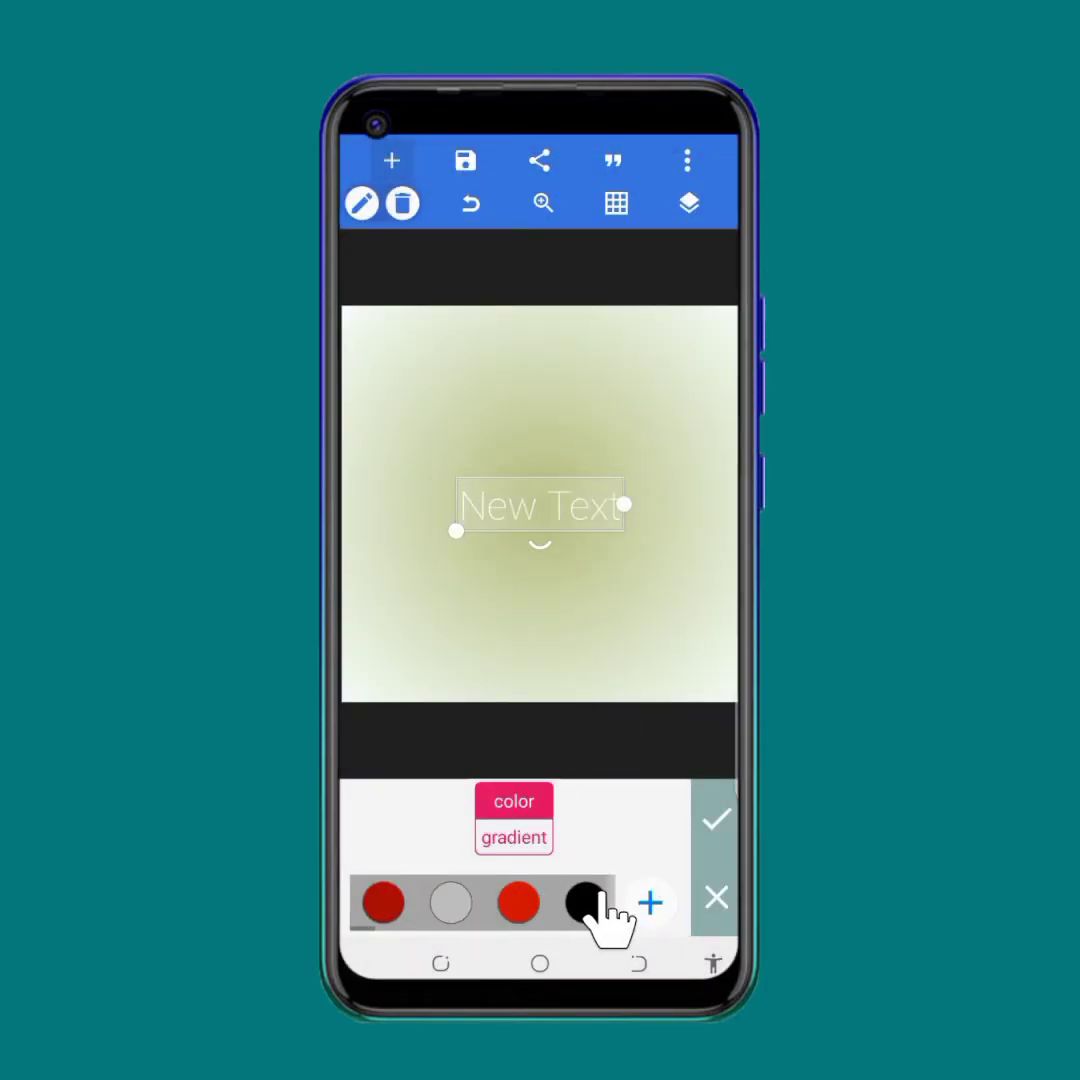
click(648, 903)
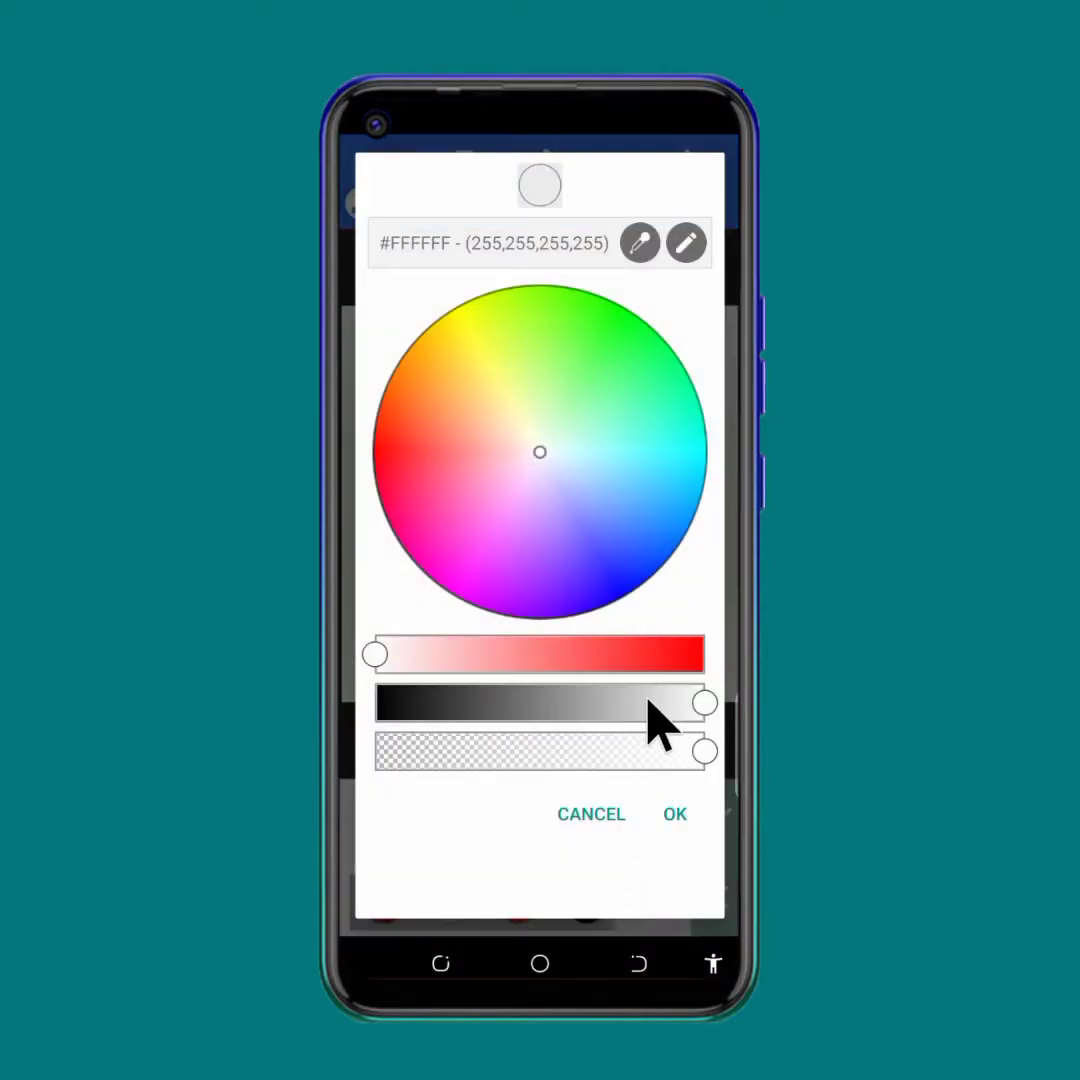
click(680, 812)
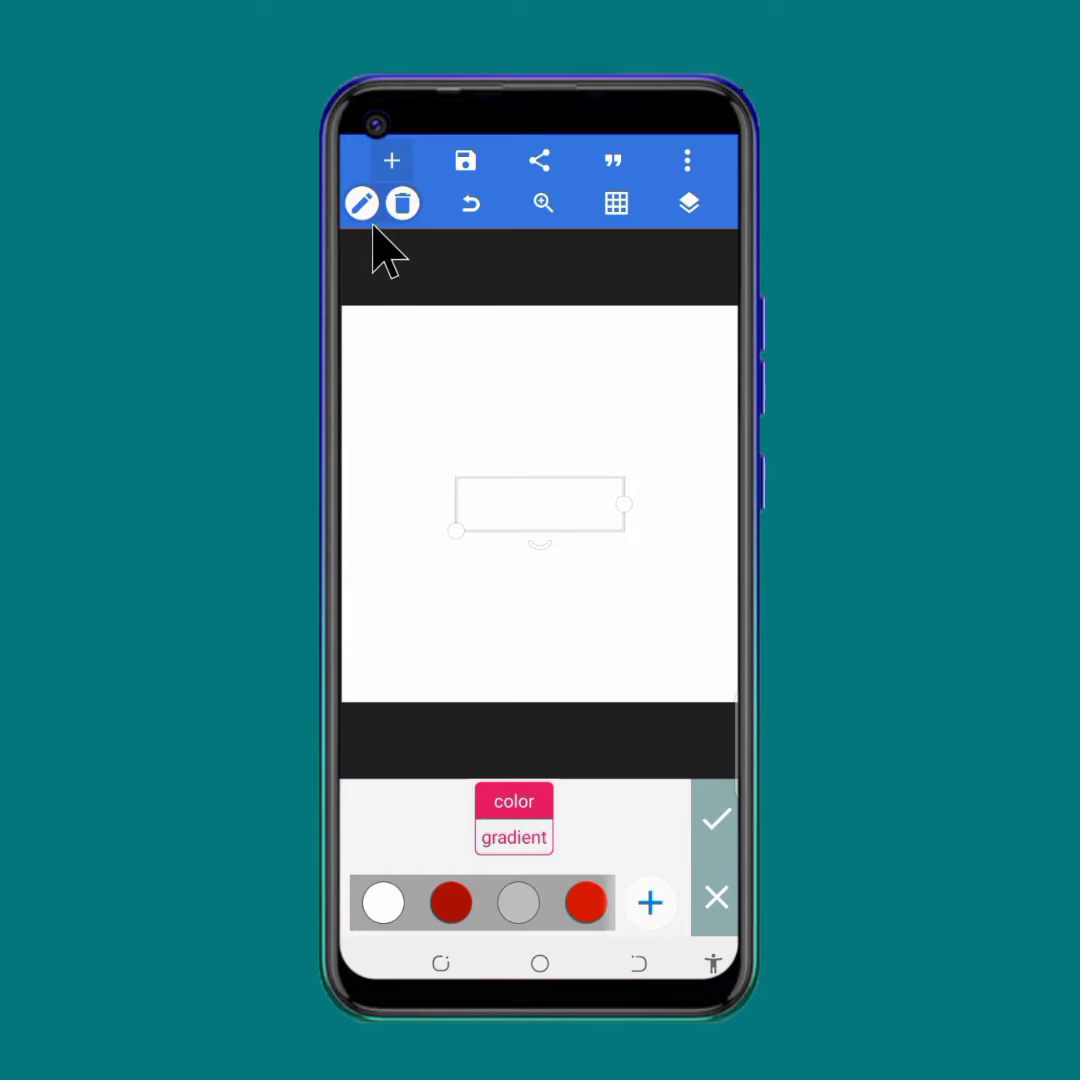
click(402, 205)
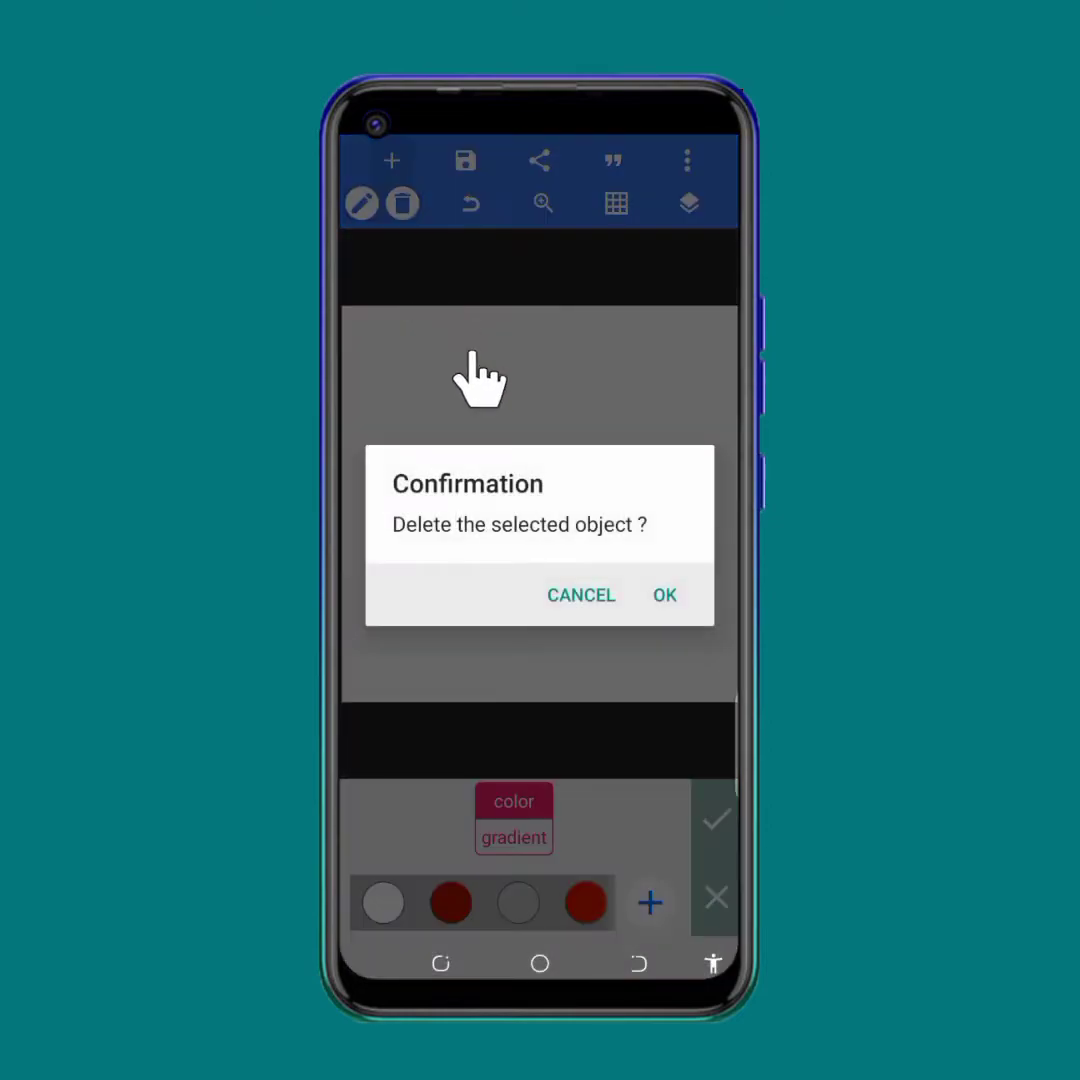
click(645, 597)
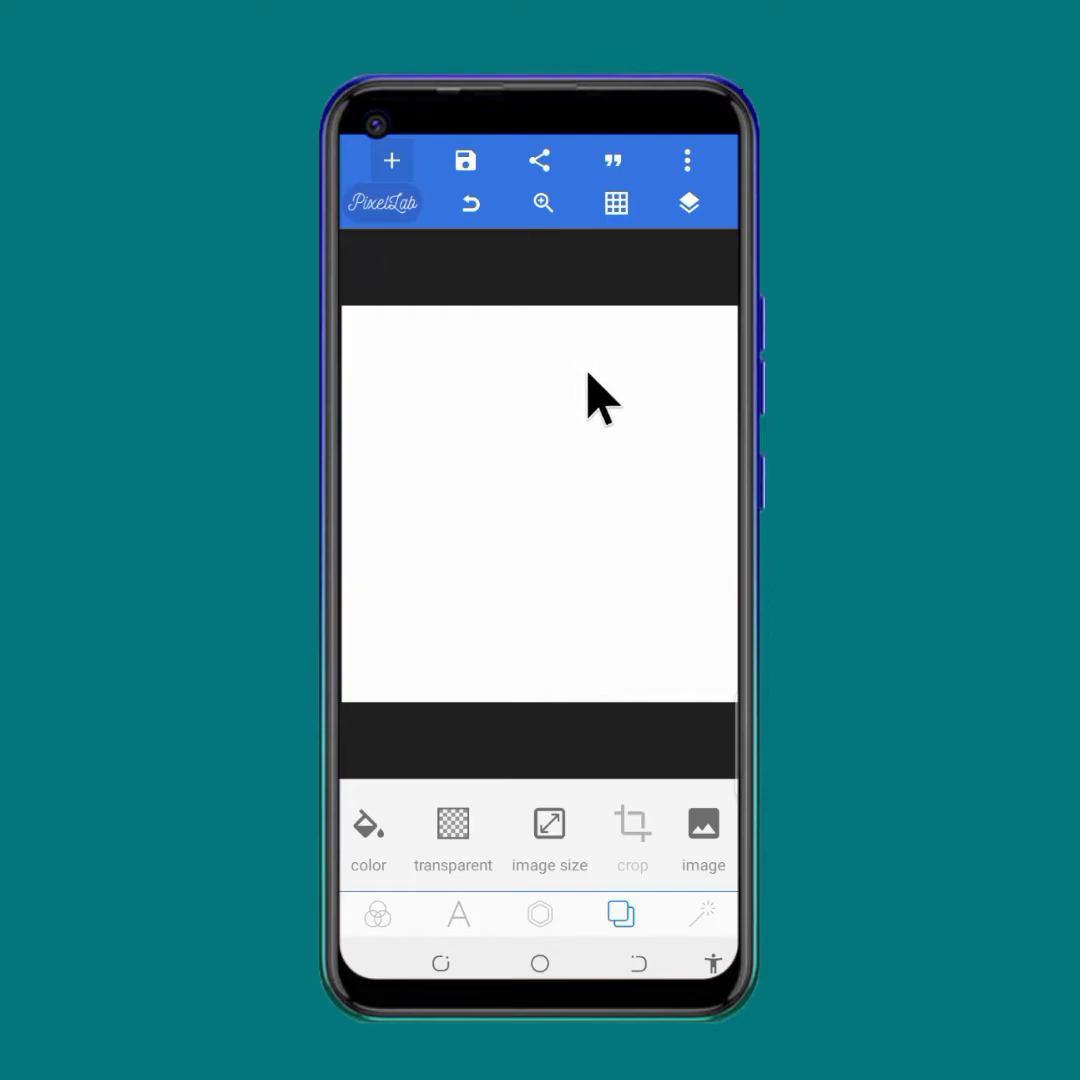
Step: Insert the photo of the man in a cap from the Download folder without cropping and move it to the middle of the canvas
click(403, 162)
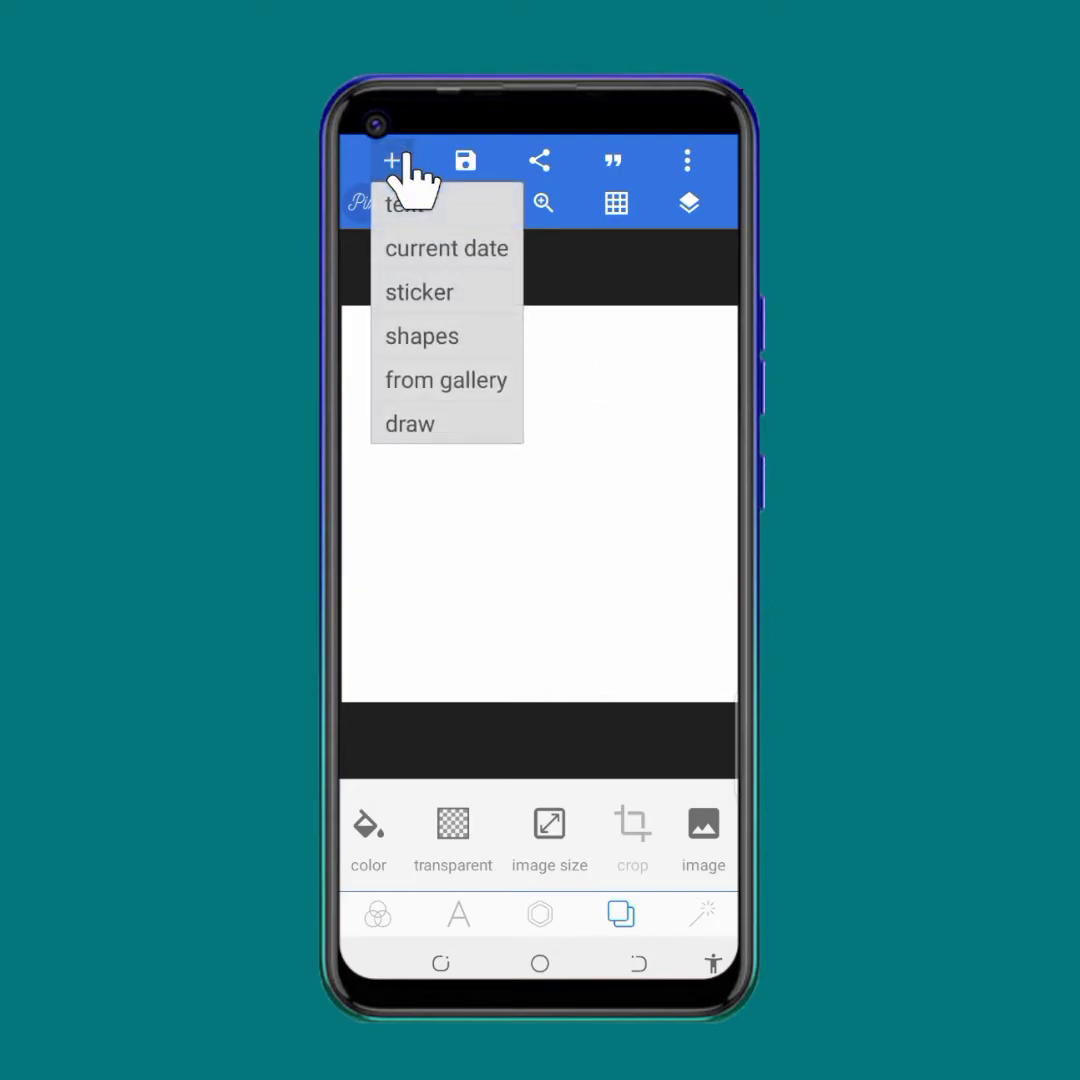
click(440, 383)
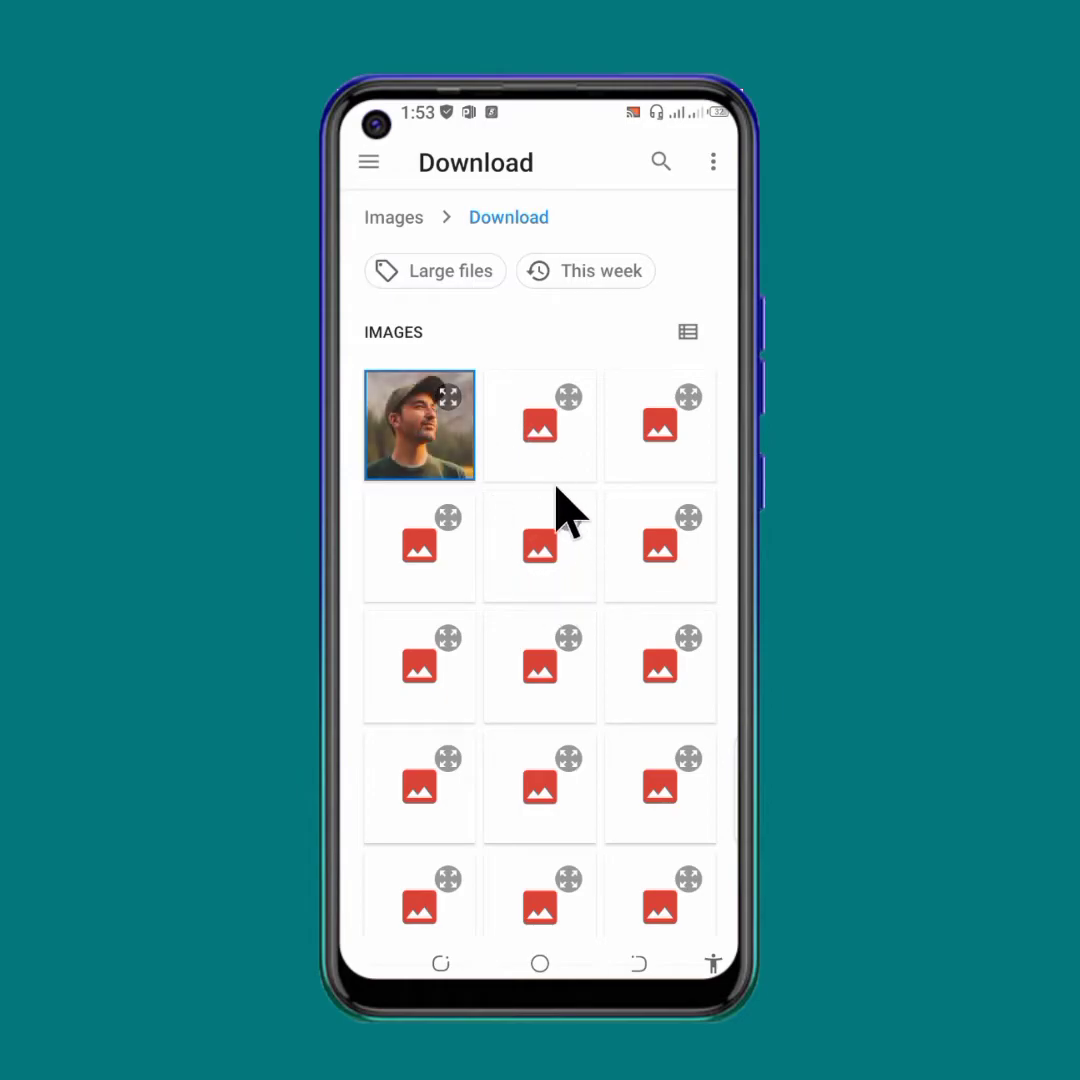
click(528, 485)
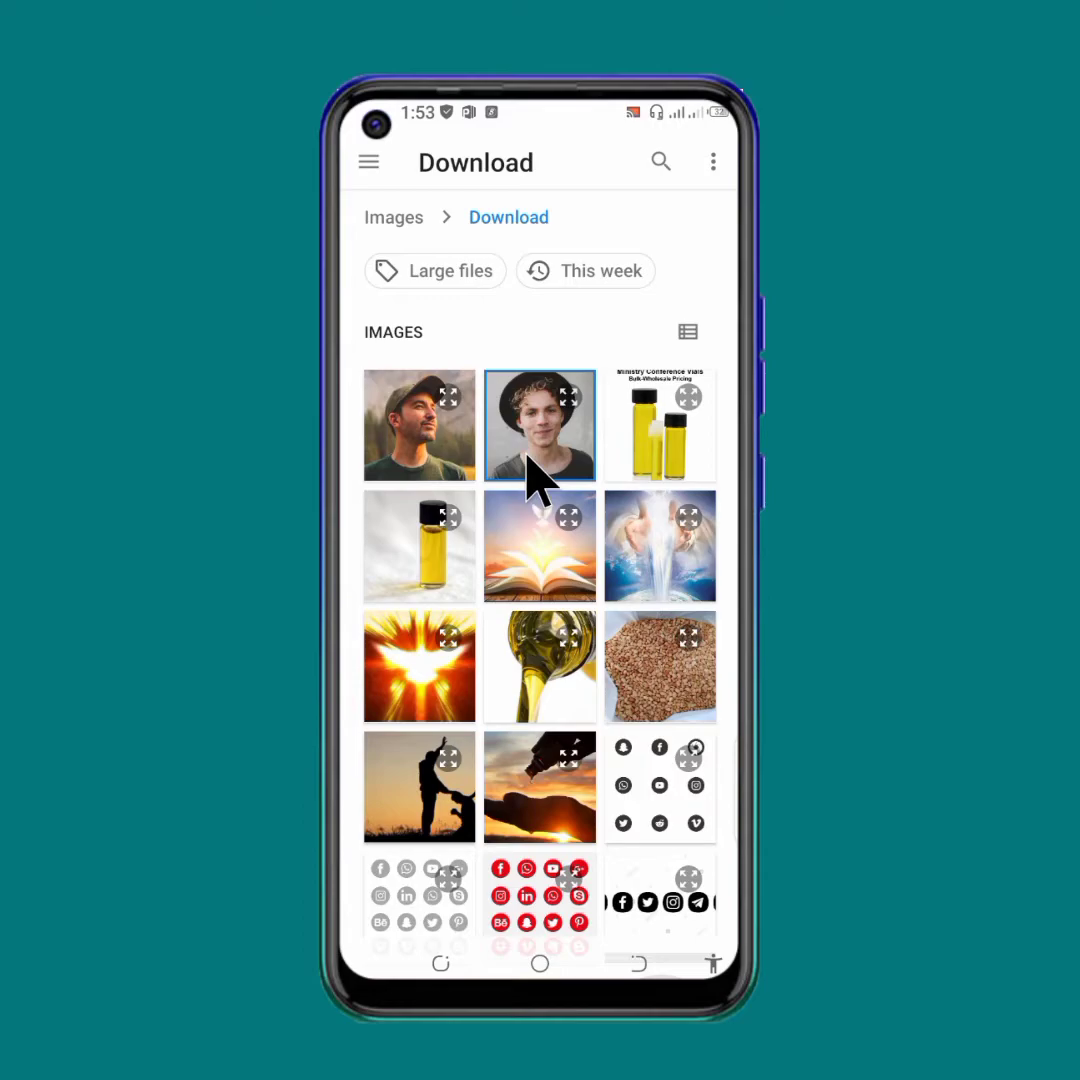
click(446, 448)
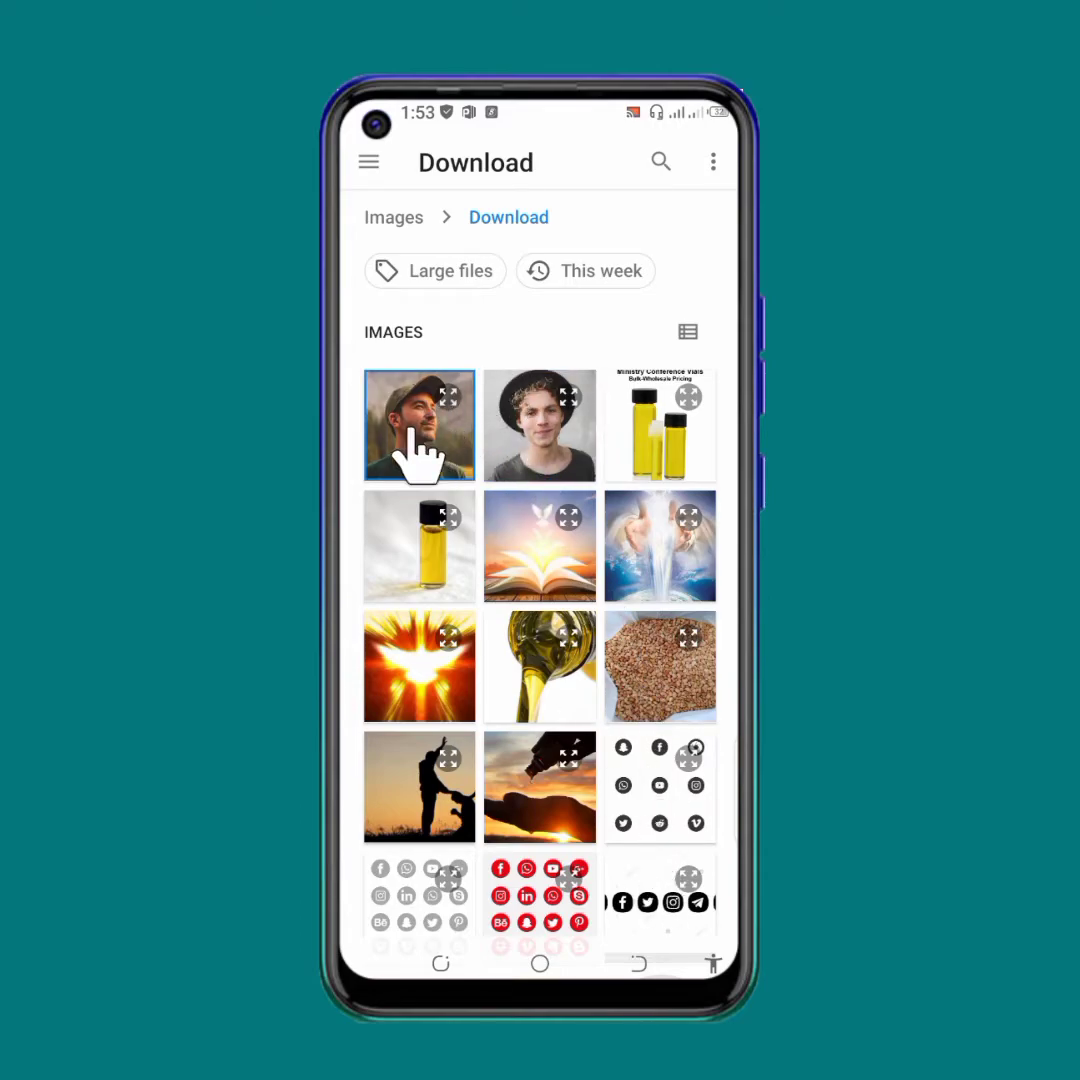
click(420, 455)
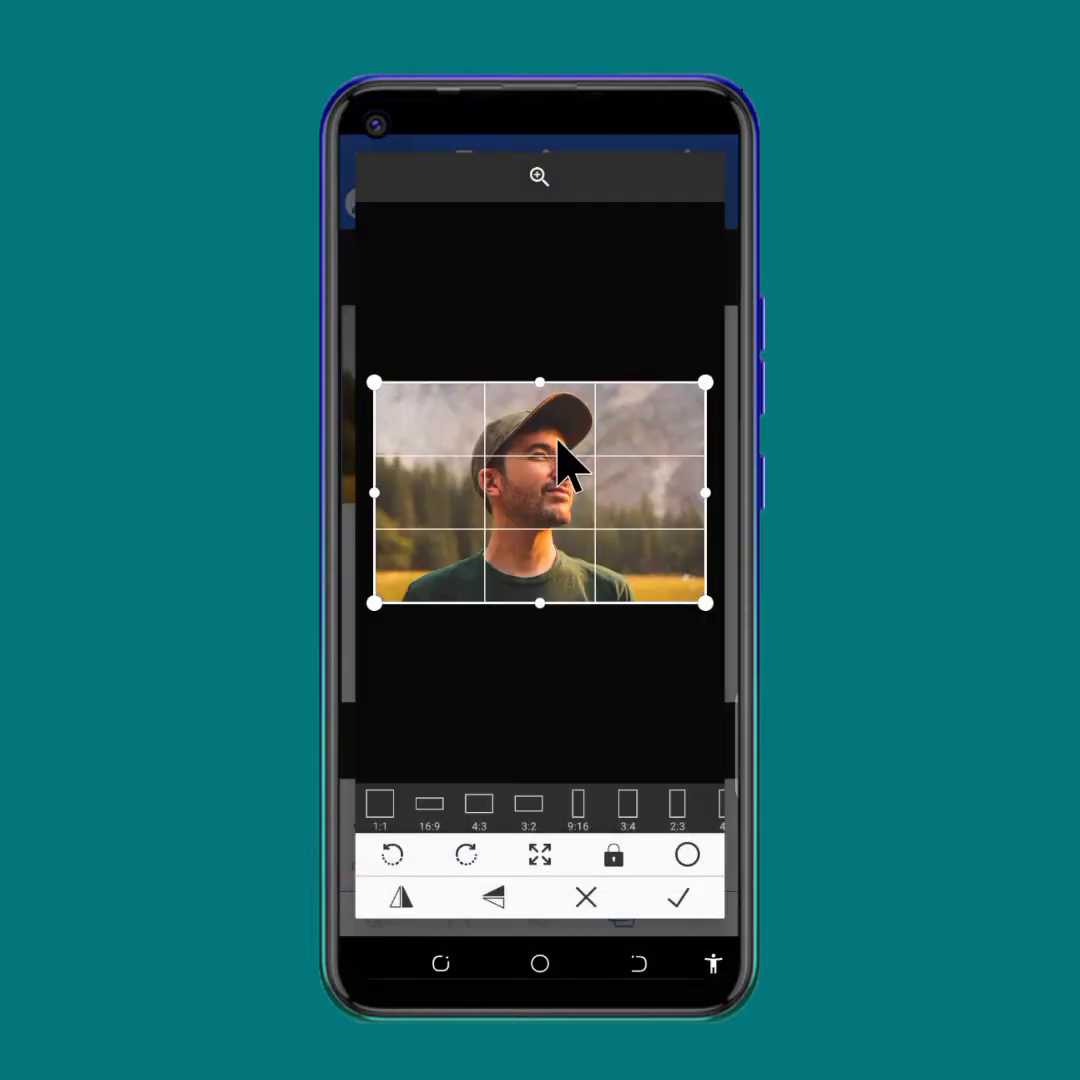
click(680, 897)
drag(499, 412, 554, 498)
click(552, 374)
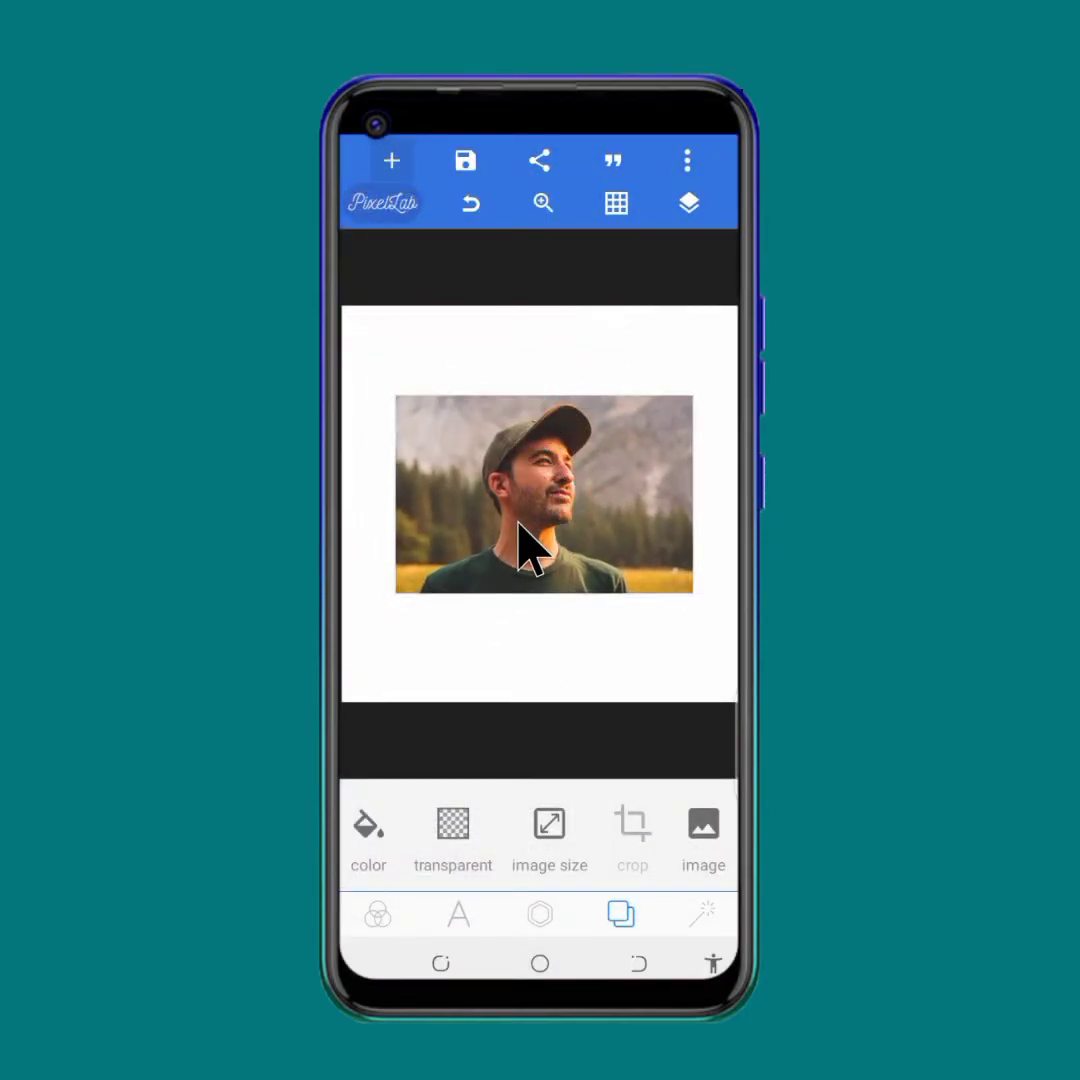
Step: Start a mask on the photo and place its path points at the cap, beside the chin and at both shoulders
click(509, 531)
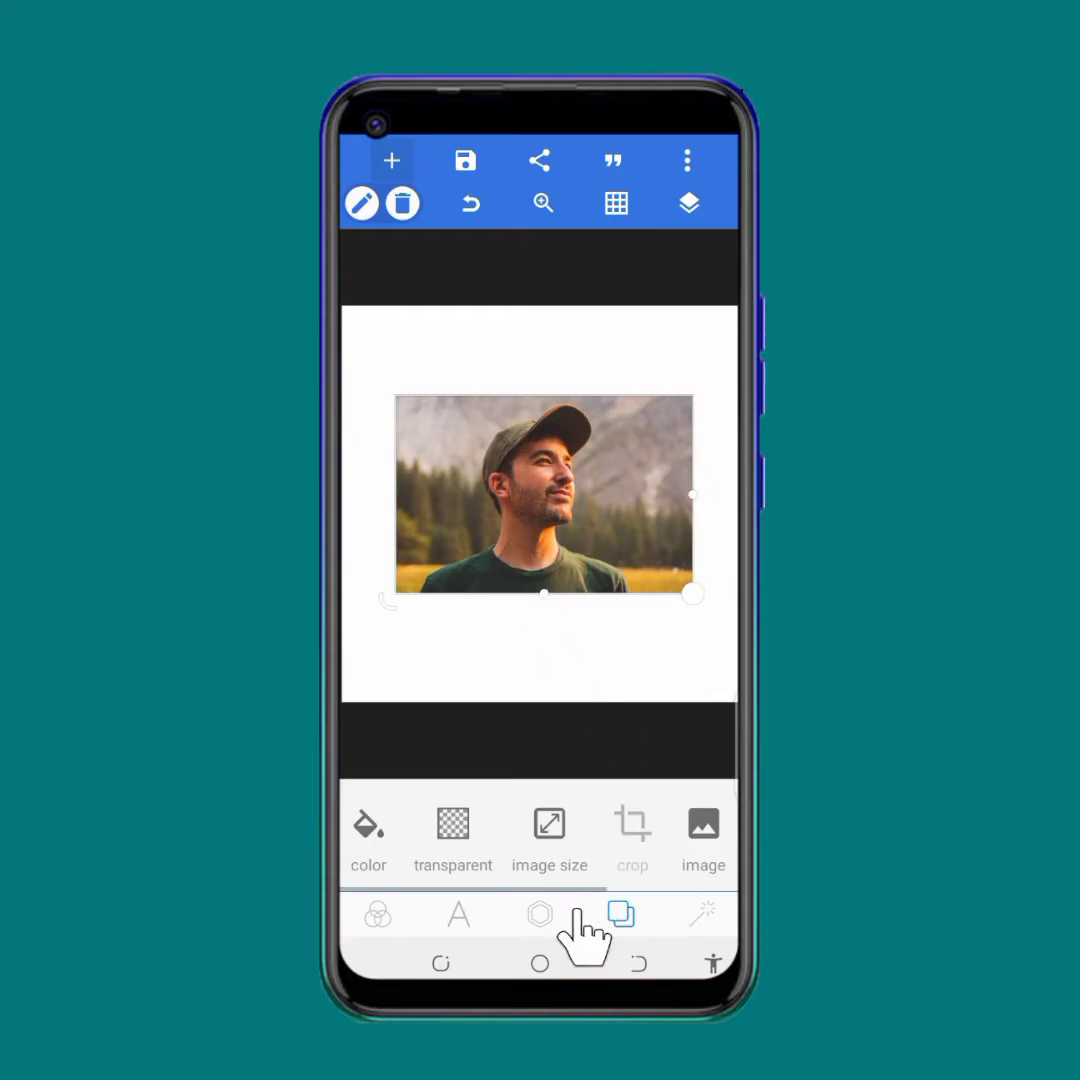
click(542, 915)
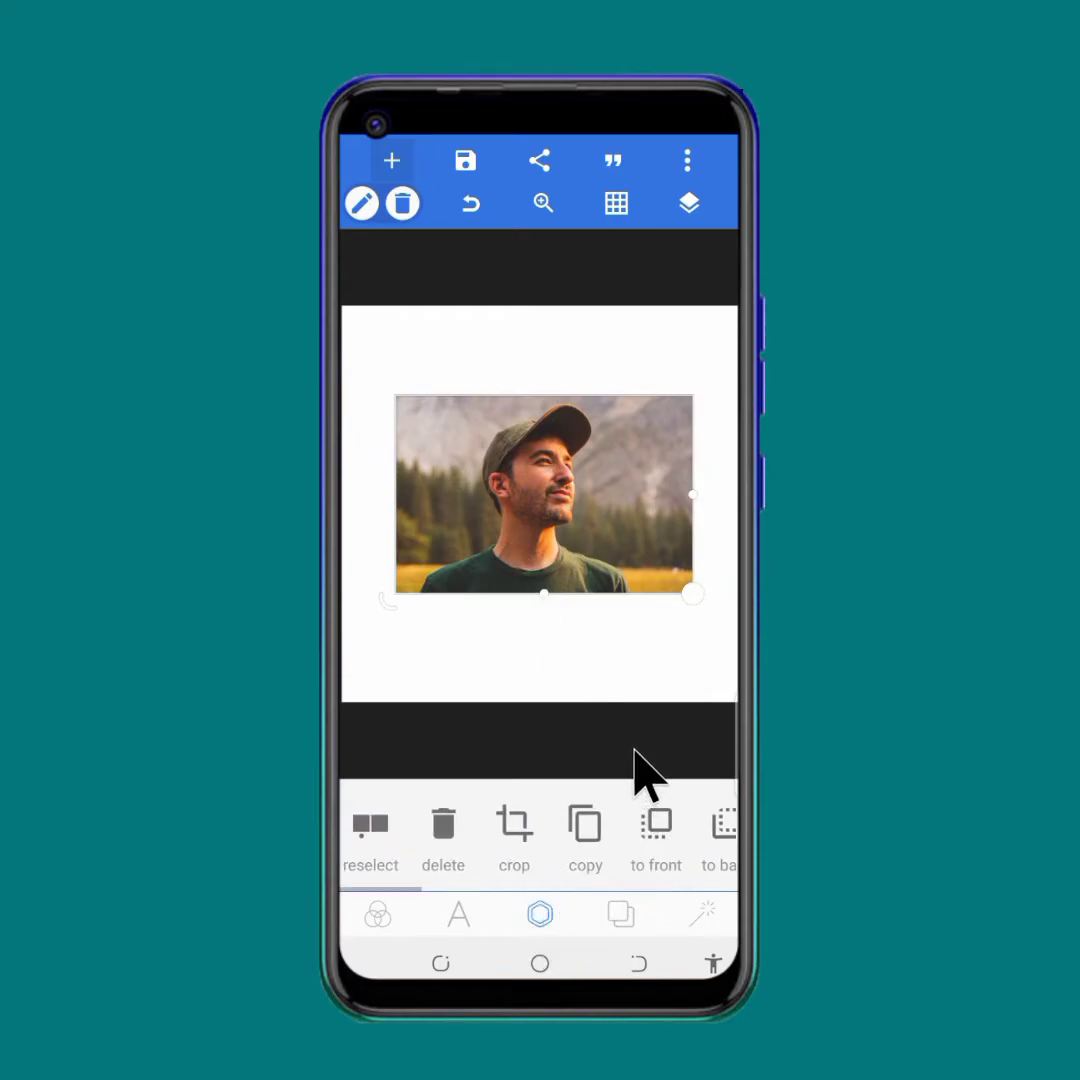
scroll(540, 840, right, 10)
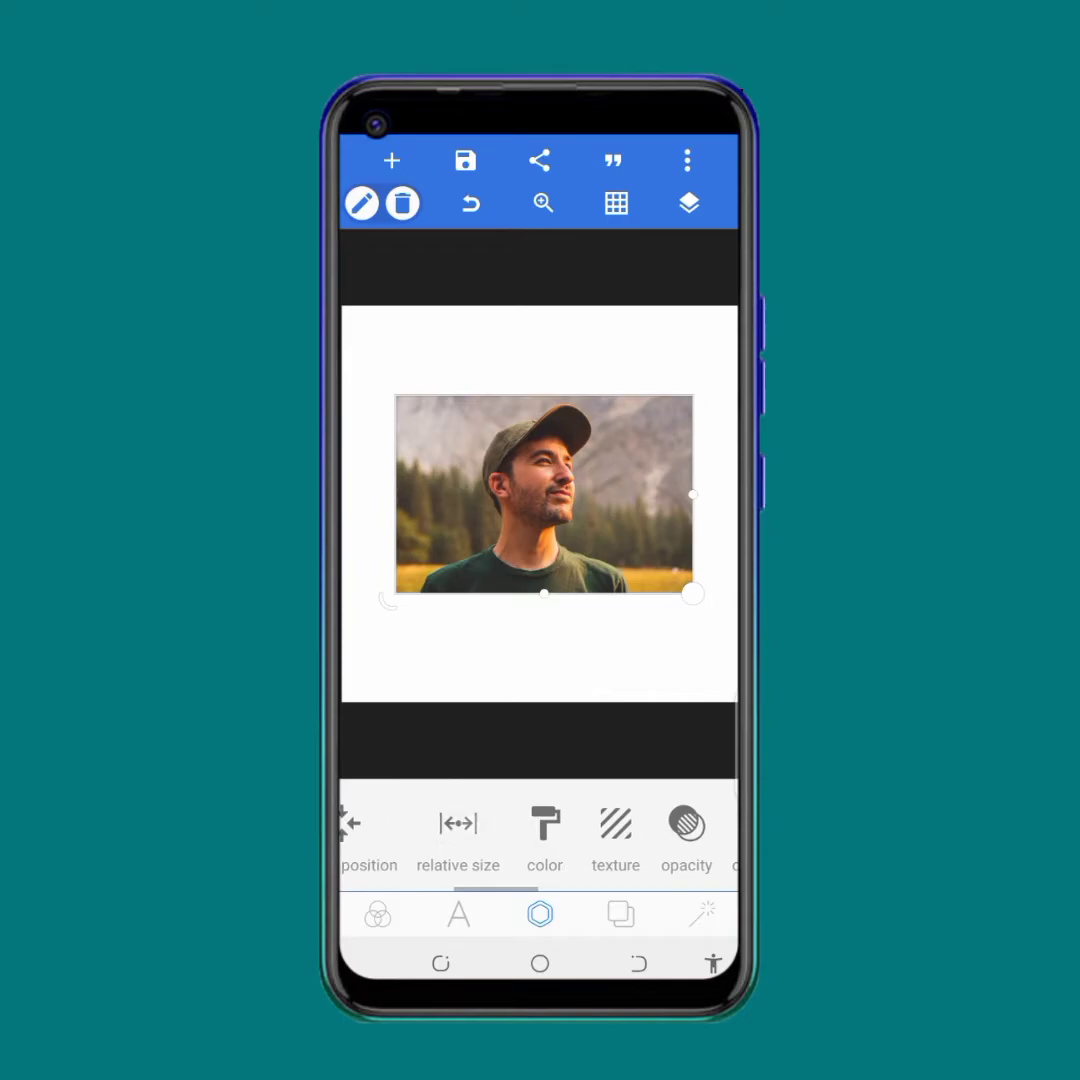
scroll(540, 840, right, 5)
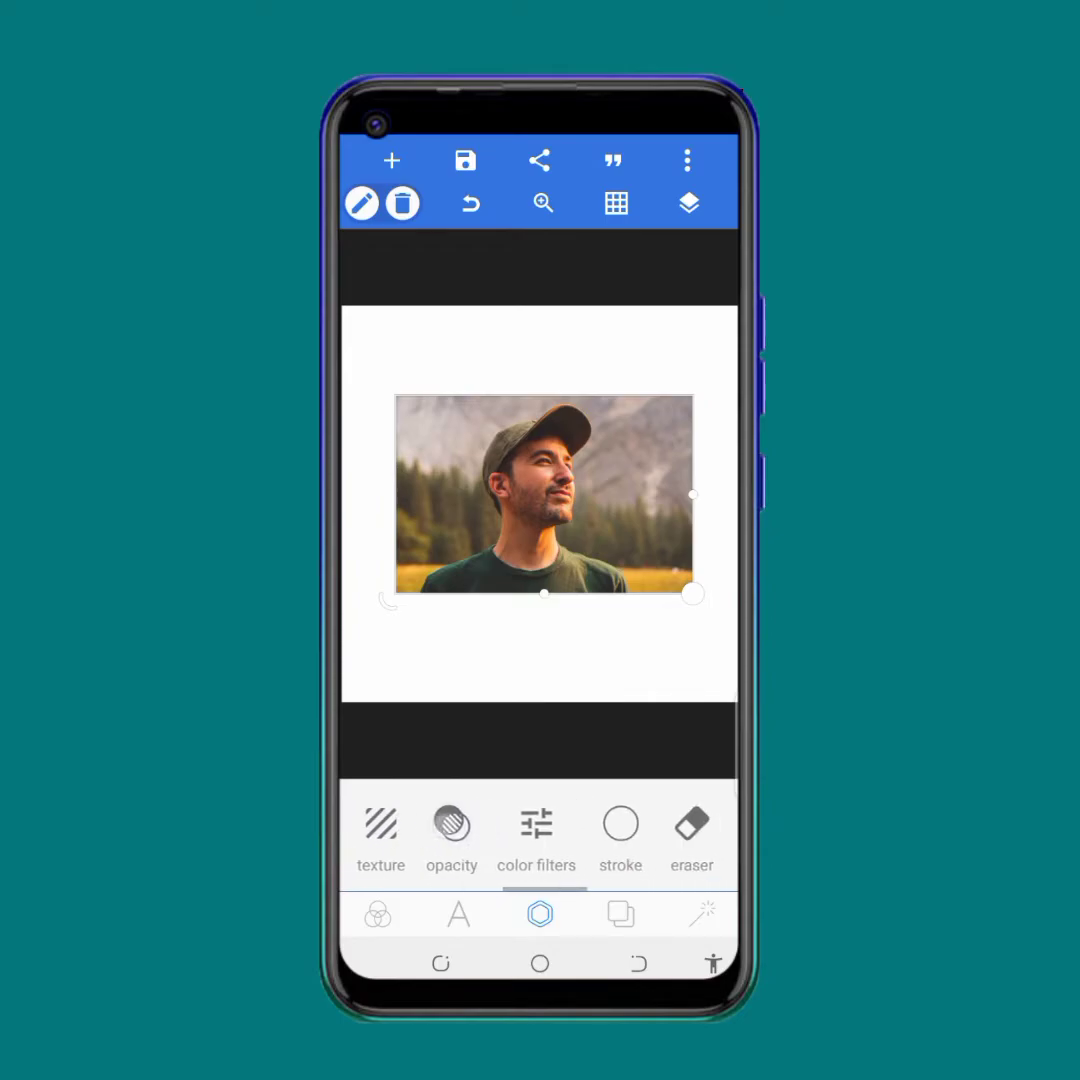
click(513, 825)
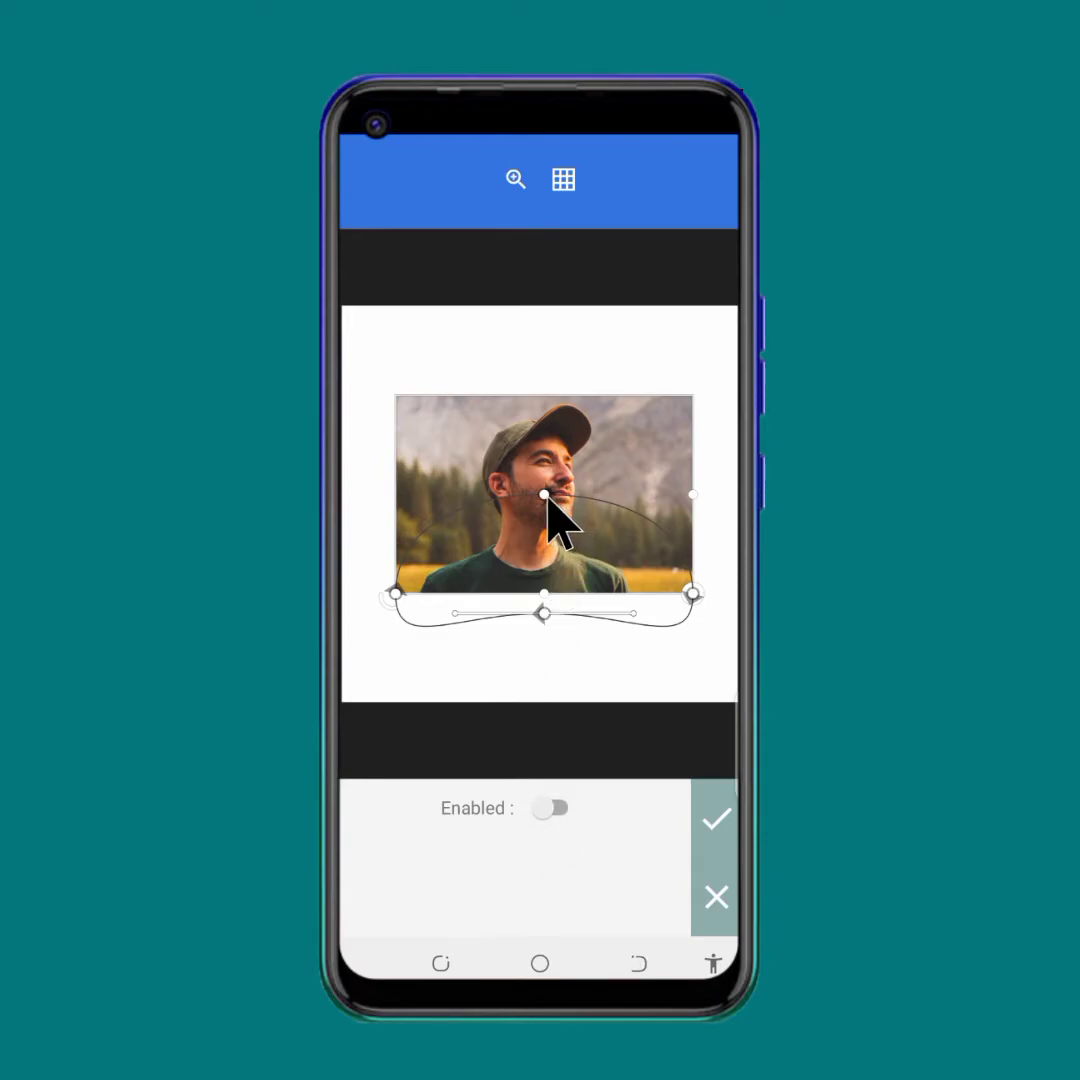
drag(543, 493, 563, 402)
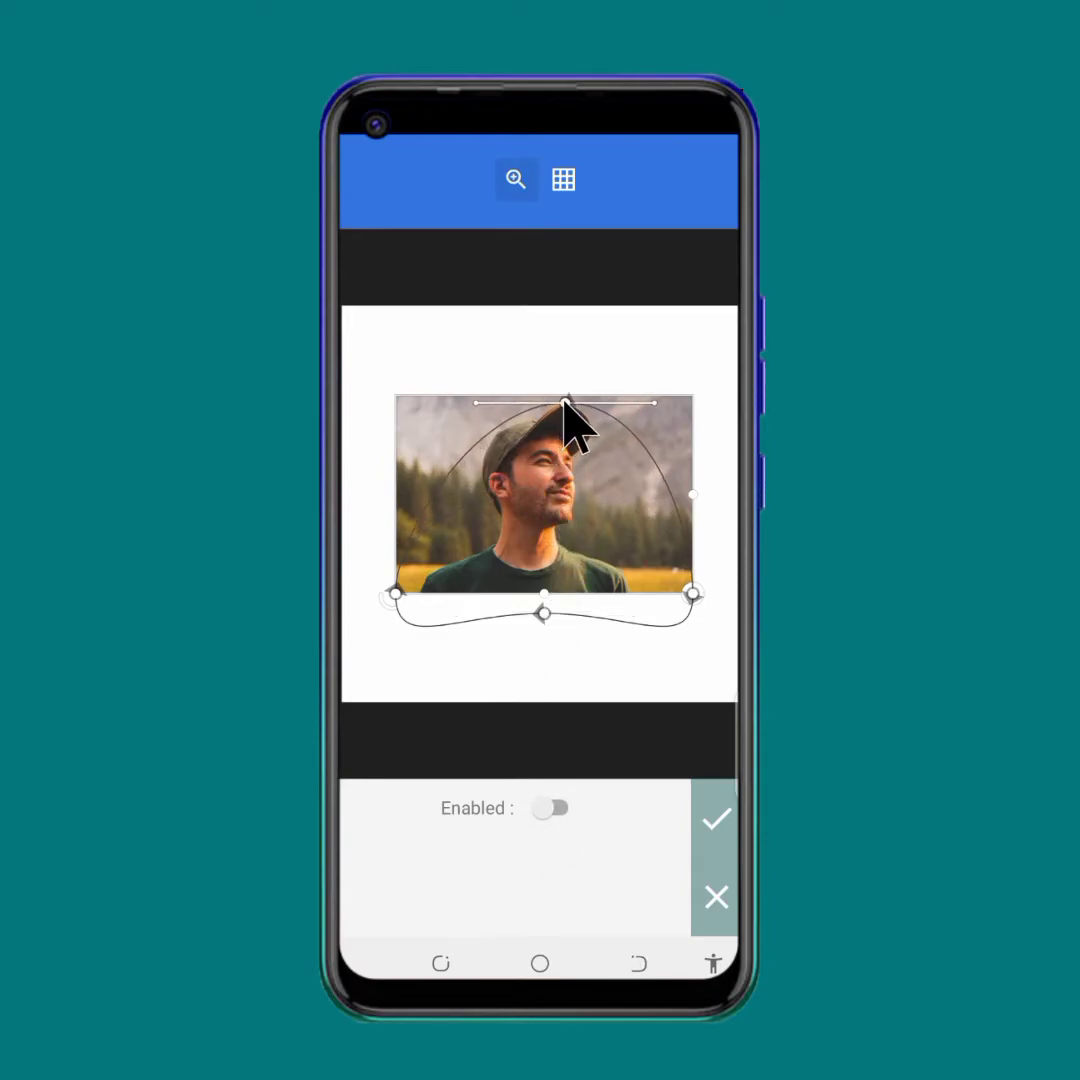
drag(396, 594, 417, 590)
drag(542, 612, 585, 524)
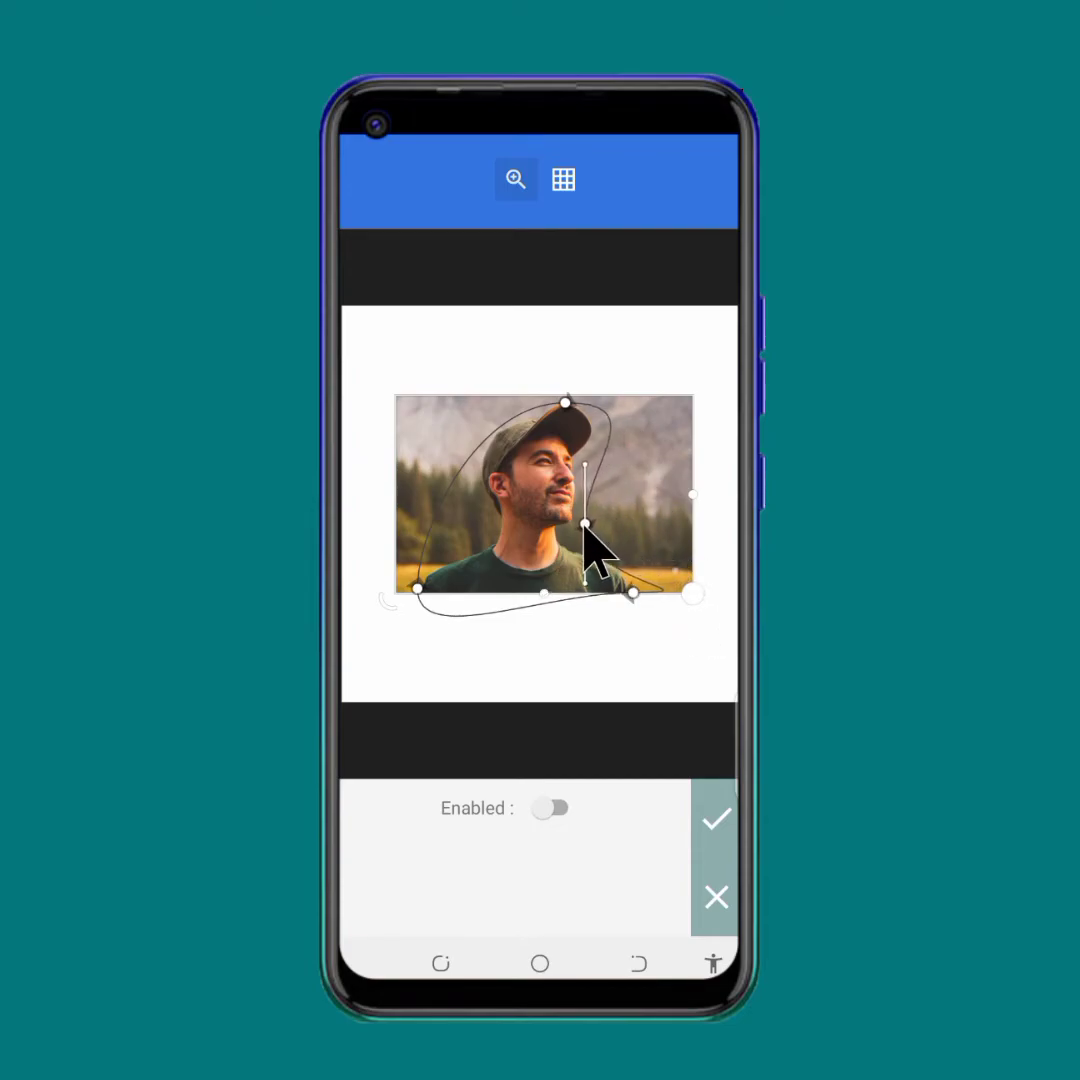
Step: Enable the mask and set its mask mode to out so that only the area inside the path is kept
click(558, 807)
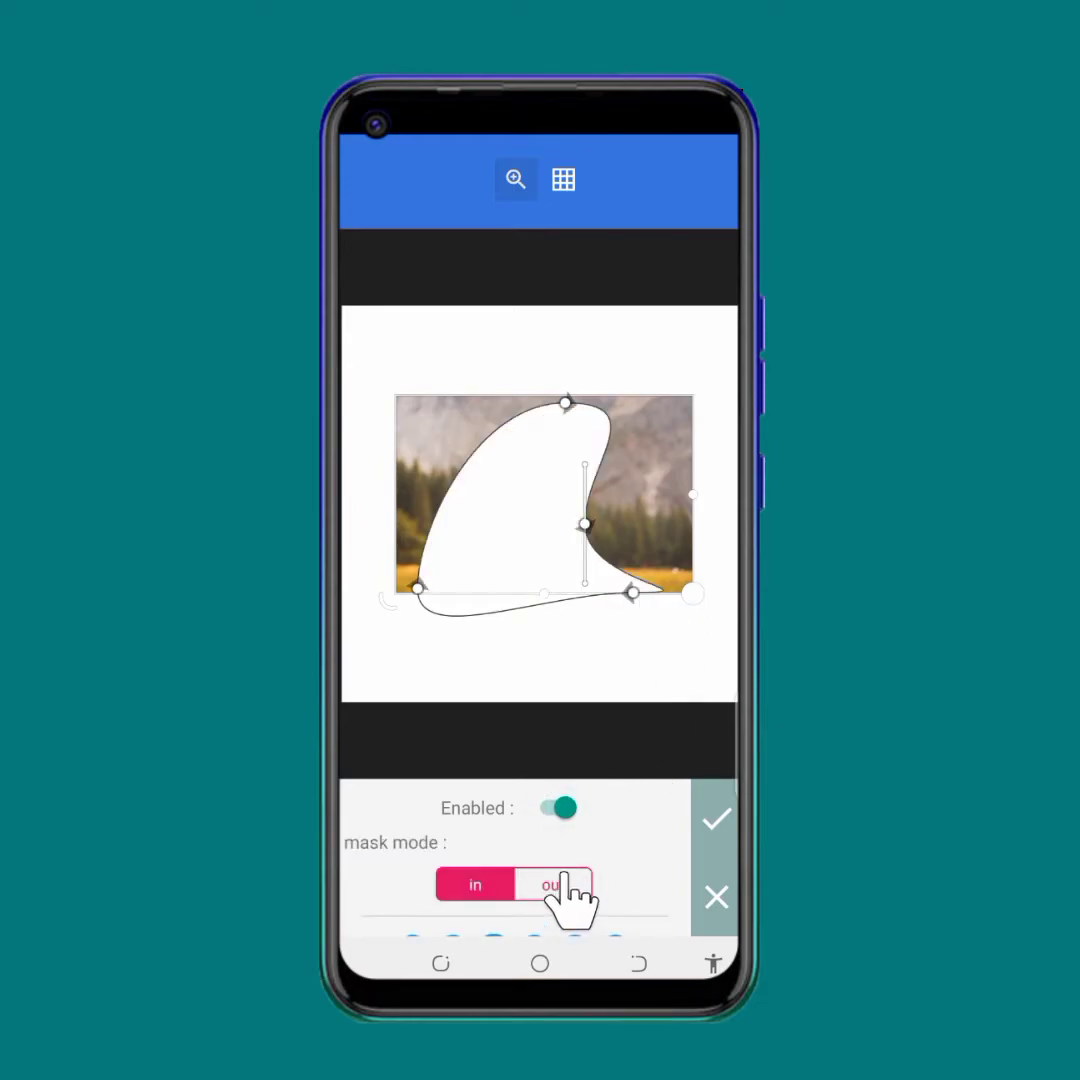
drag(651, 861, 634, 839)
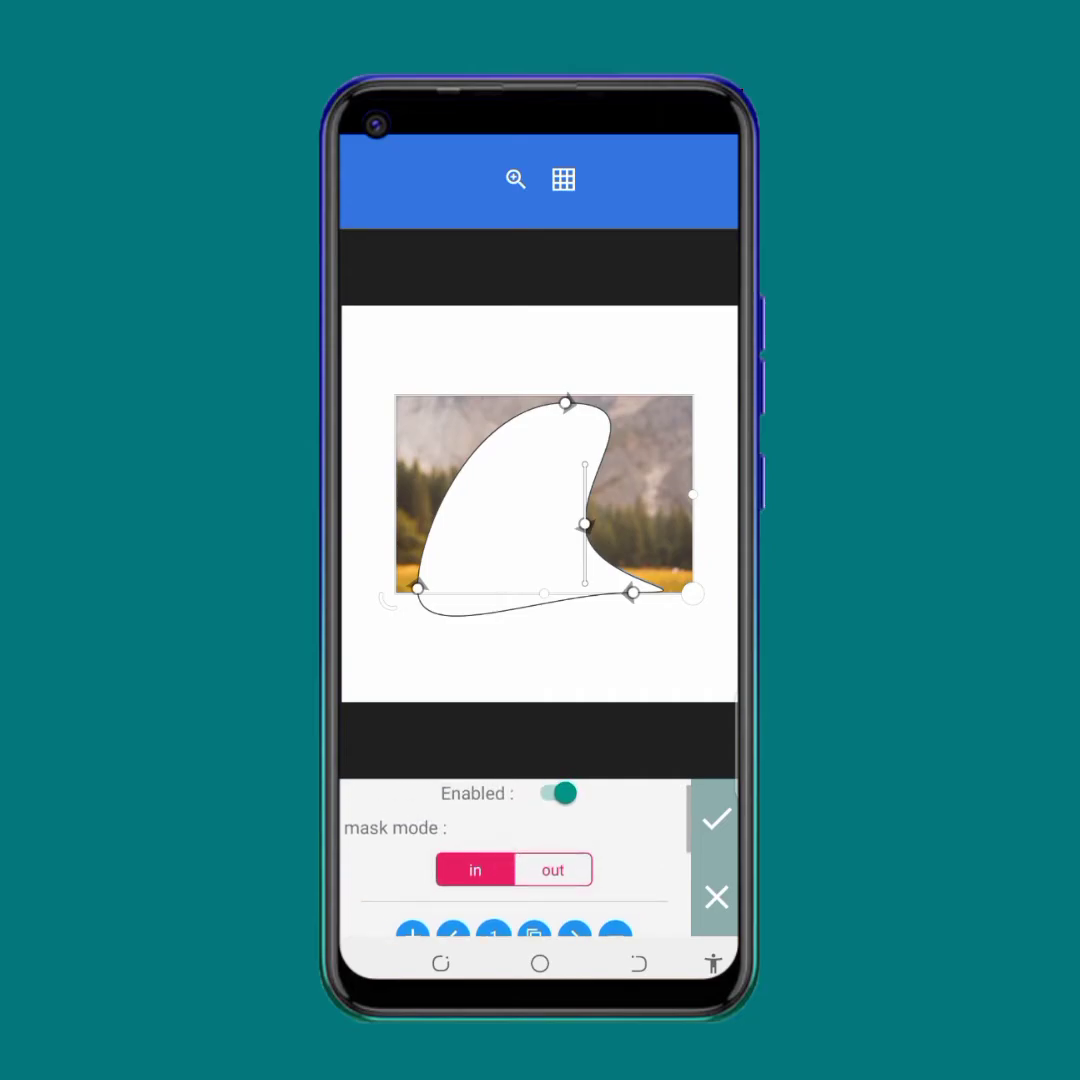
click(553, 870)
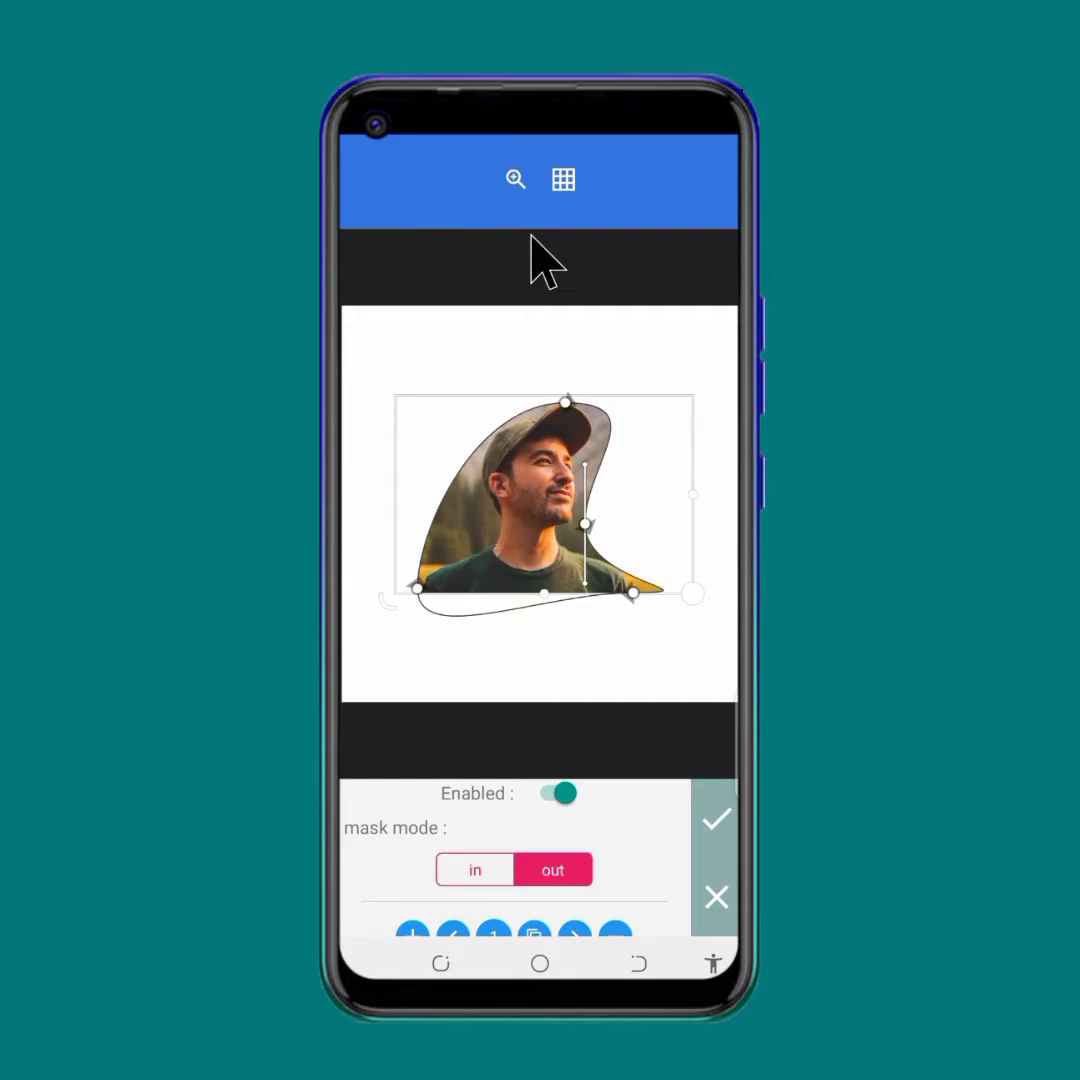
Step: Align the mask's lower-left path point precisely with the shirt's corner at the photo's bottom edge
click(515, 180)
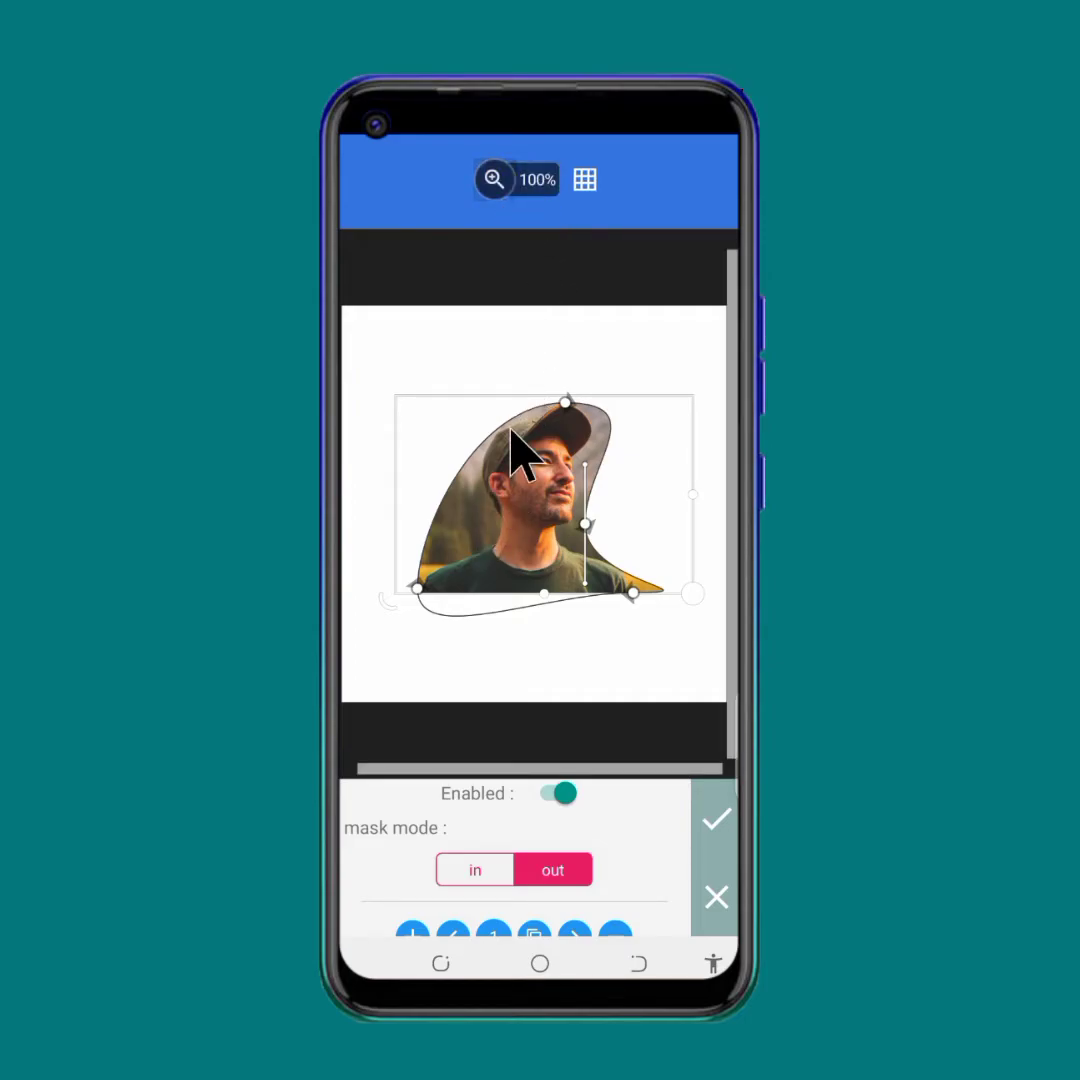
scroll(510, 510, up, 10)
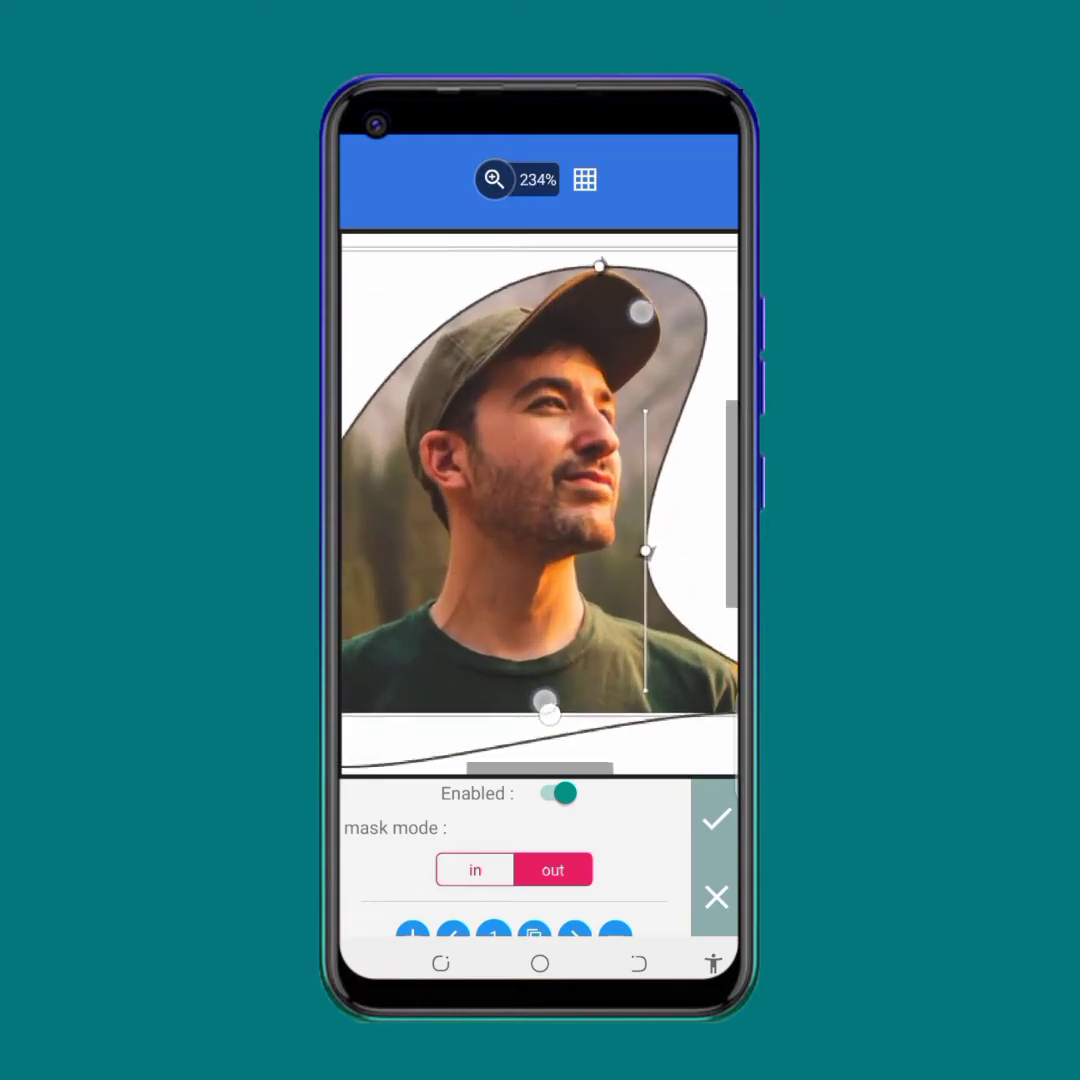
drag(620, 318, 596, 443)
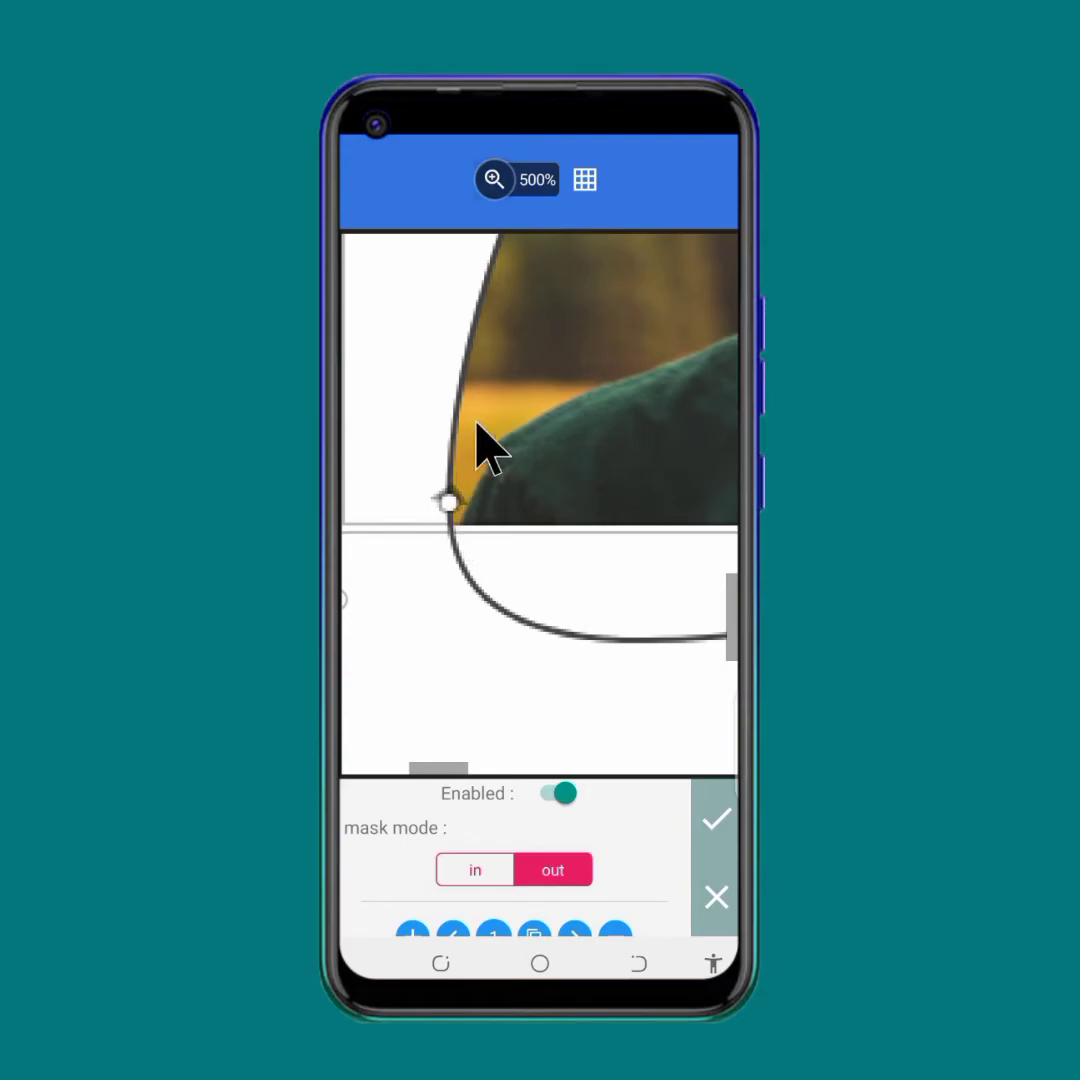
click(494, 181)
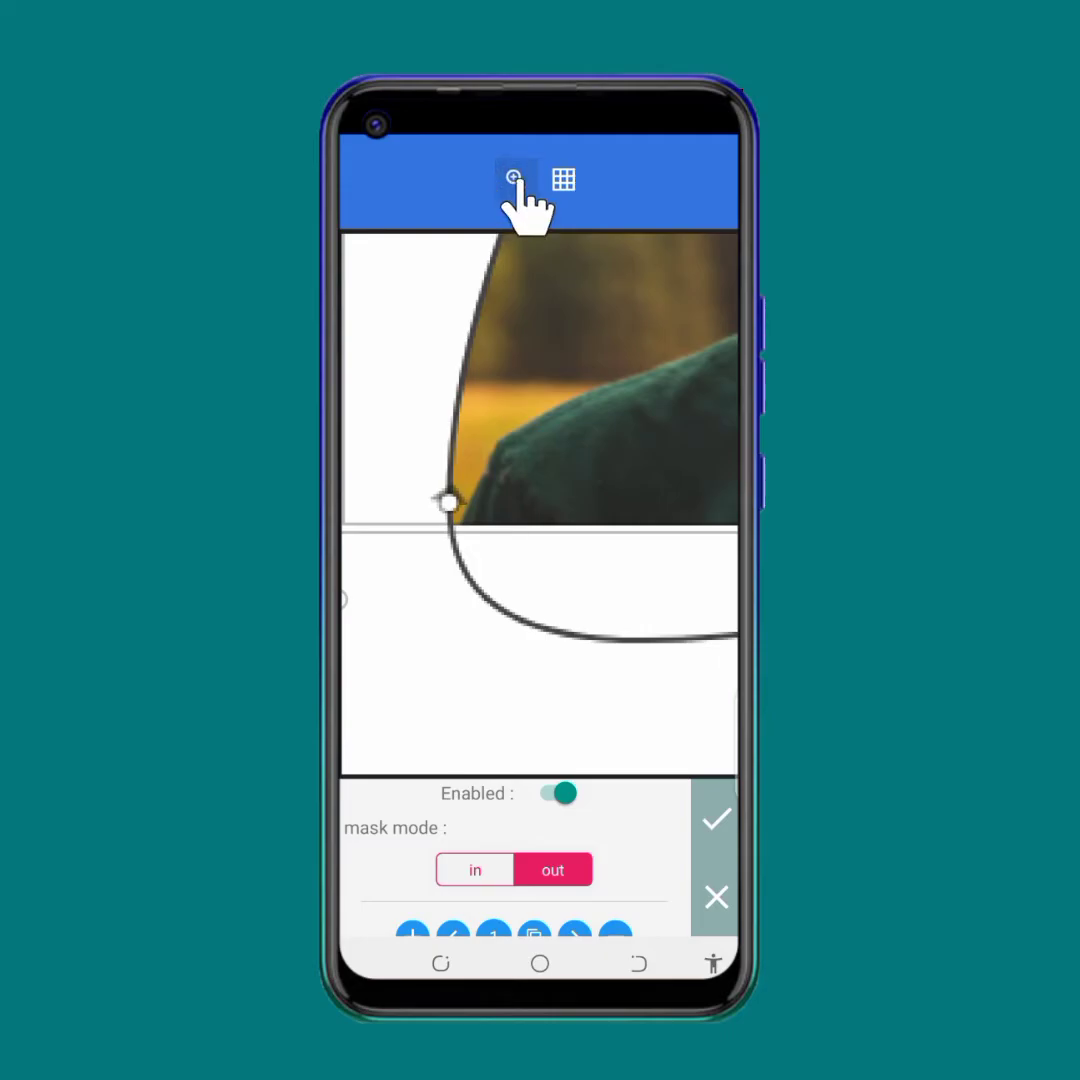
mouse_move(452, 504)
mouse_down()
mouse_move(465, 529)
mouse_move(448, 518)
mouse_move(466, 527)
mouse_up()
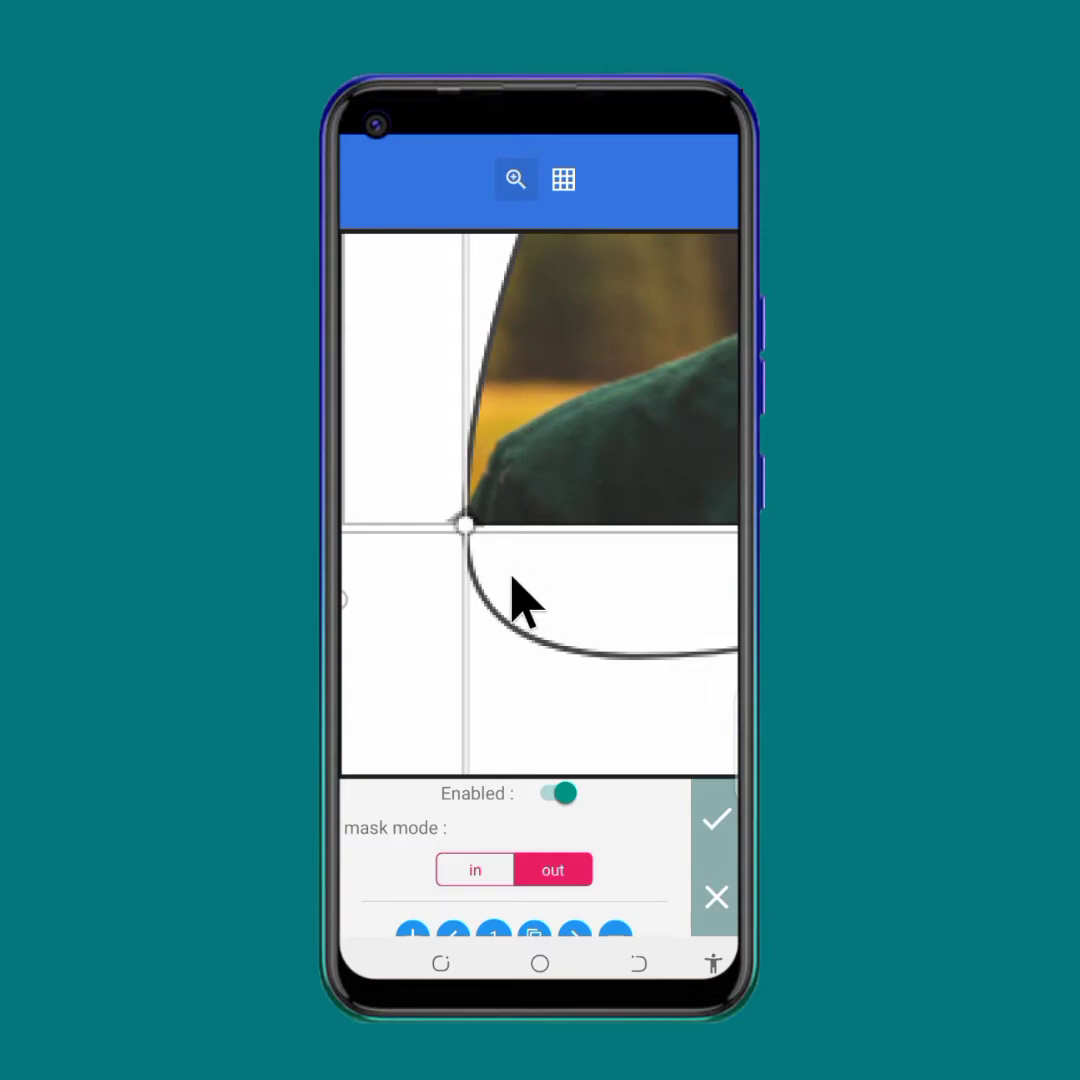
Step: Add a path point on the mask's curved edge between the shirt's lower-left corner and the top of the cap
click(515, 179)
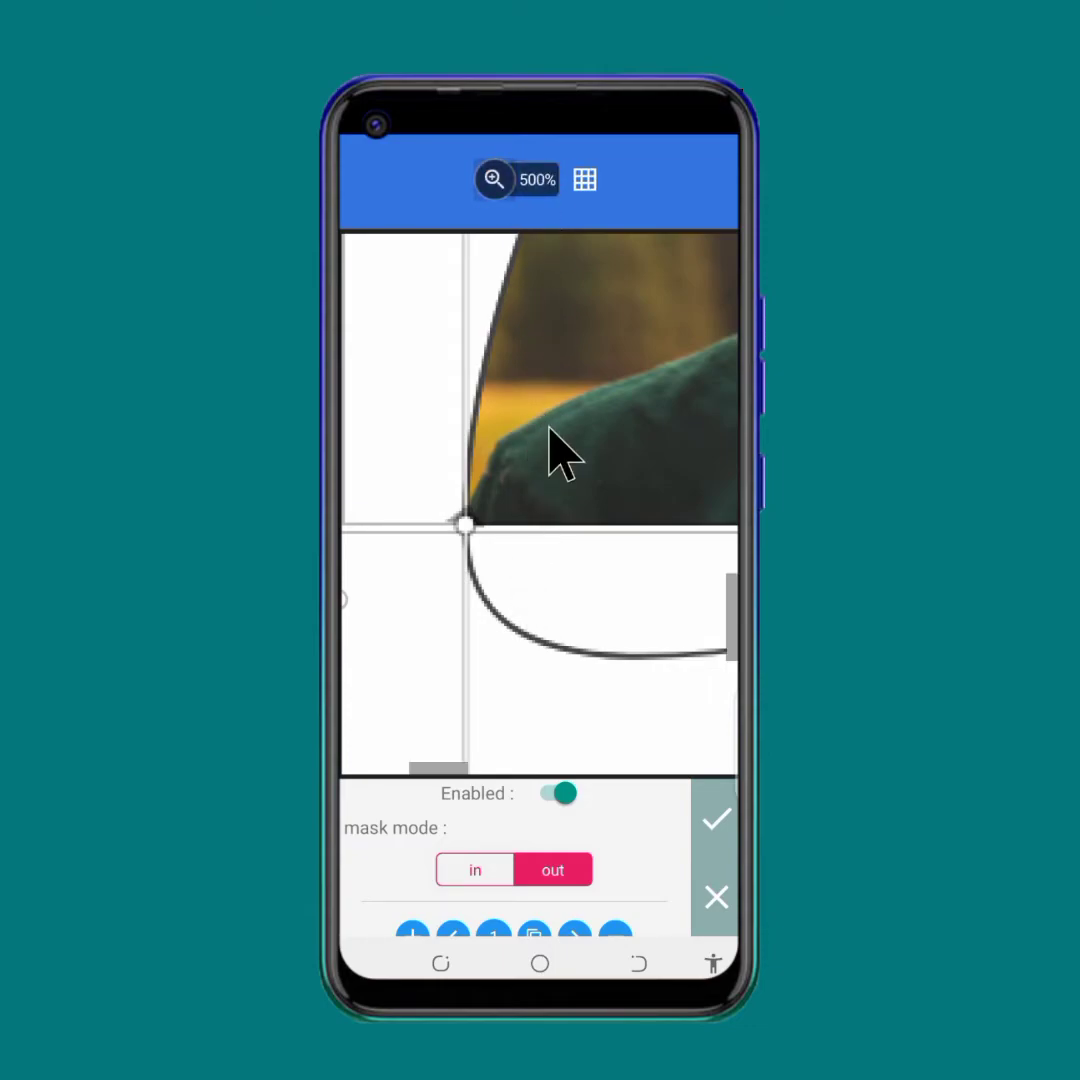
scroll(560, 455, down, 3)
drag(673, 350, 538, 557)
scroll(598, 470, down, 2)
drag(598, 381, 592, 422)
scroll(585, 550, down, 2)
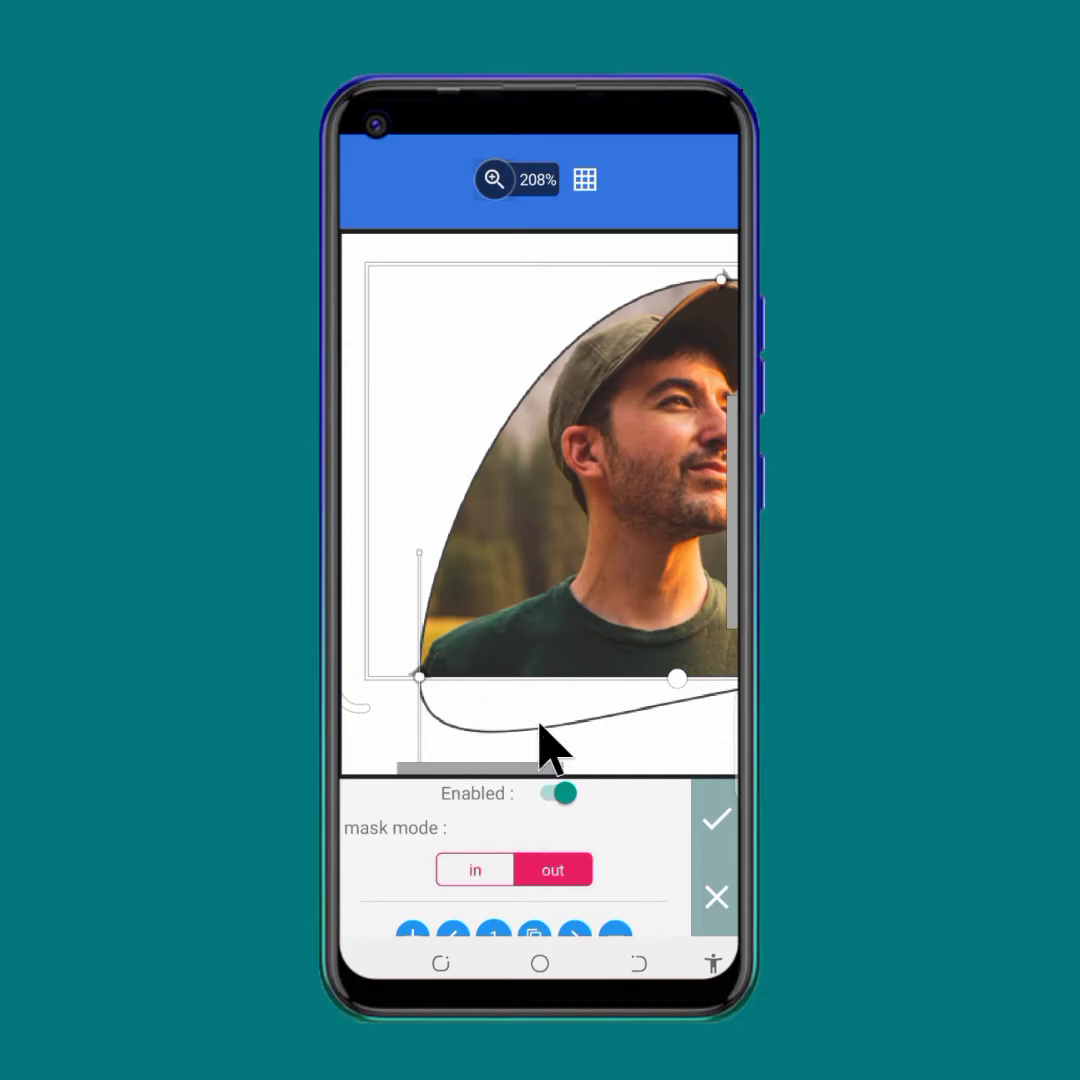
scroll(440, 860, down, 5)
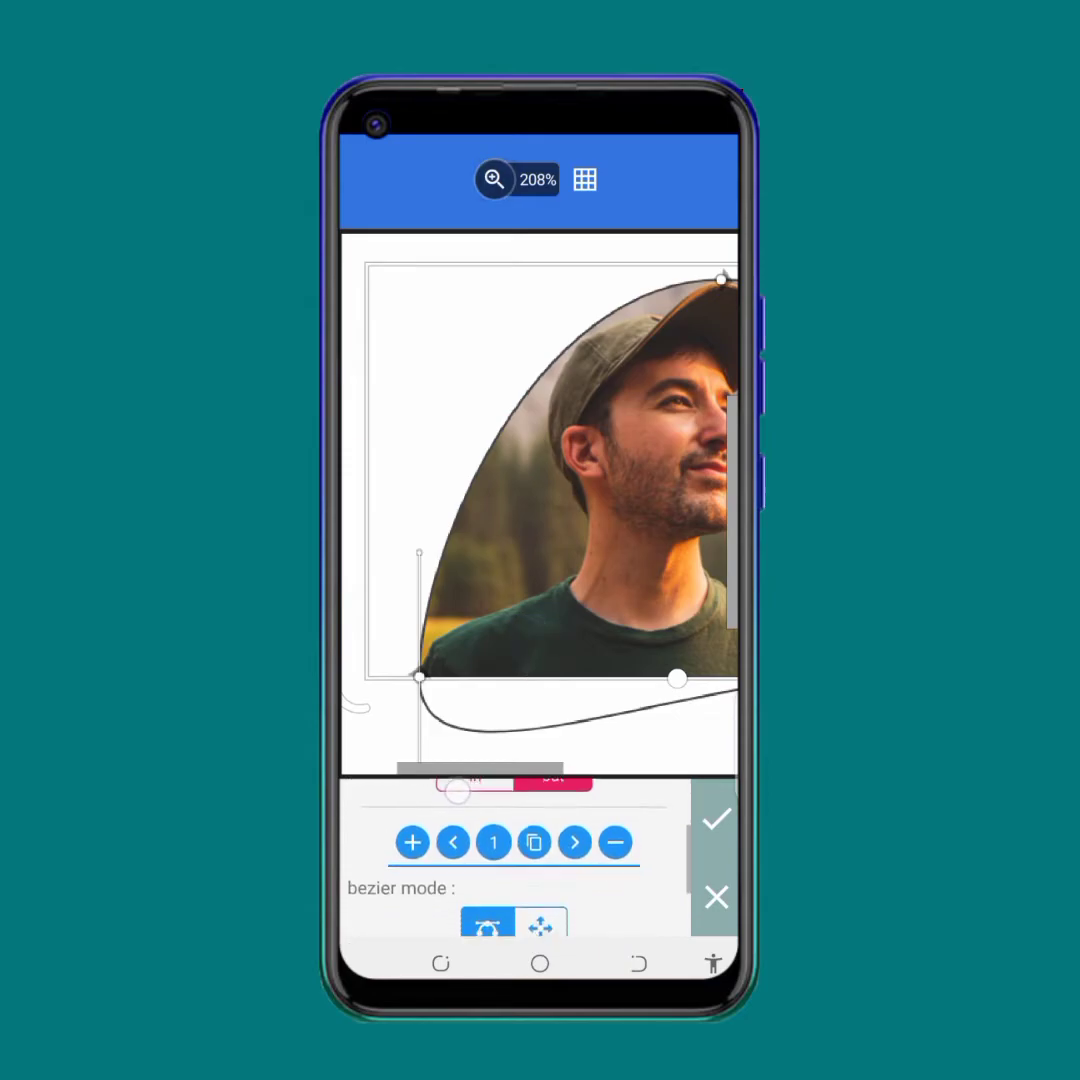
scroll(441, 815, down, 1)
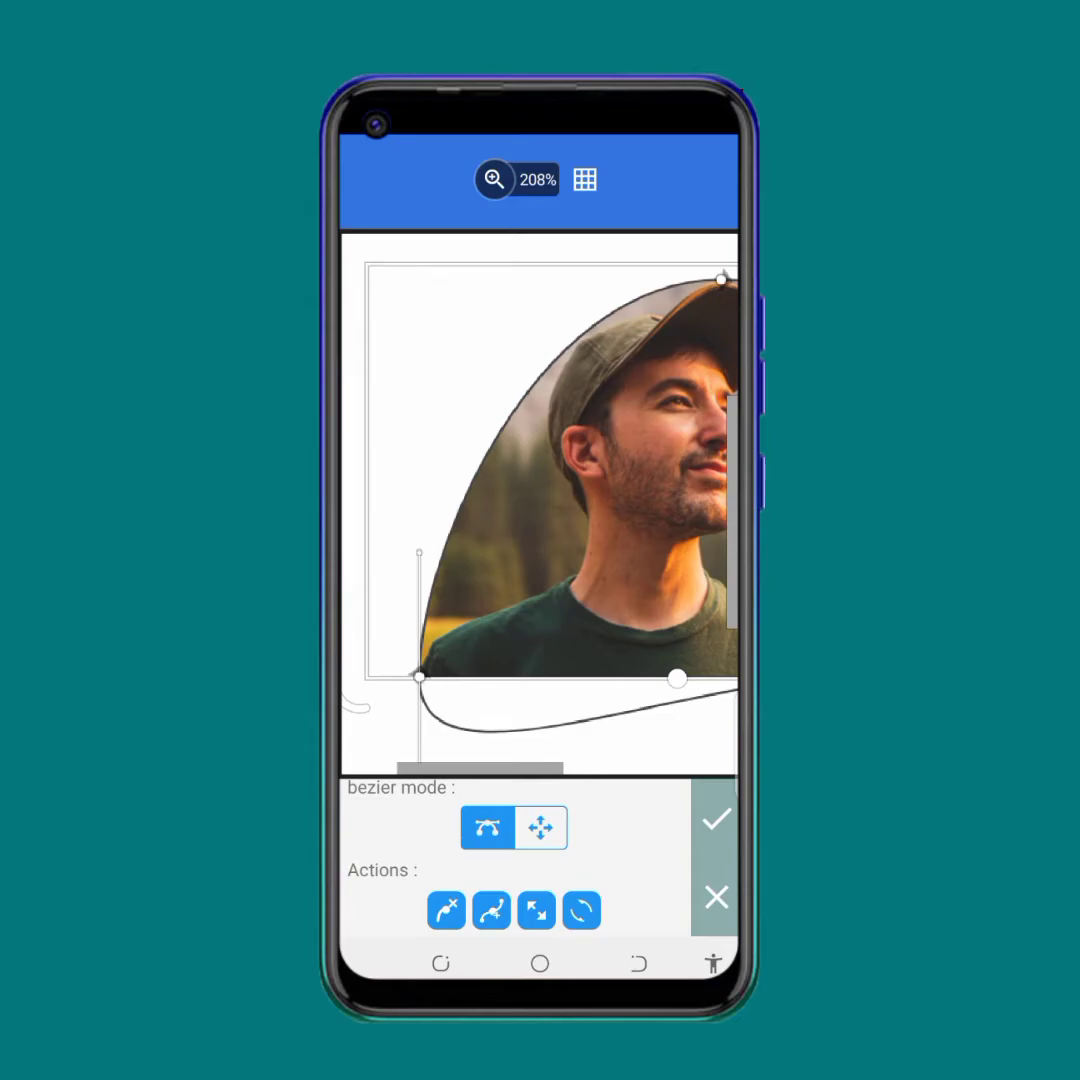
click(491, 910)
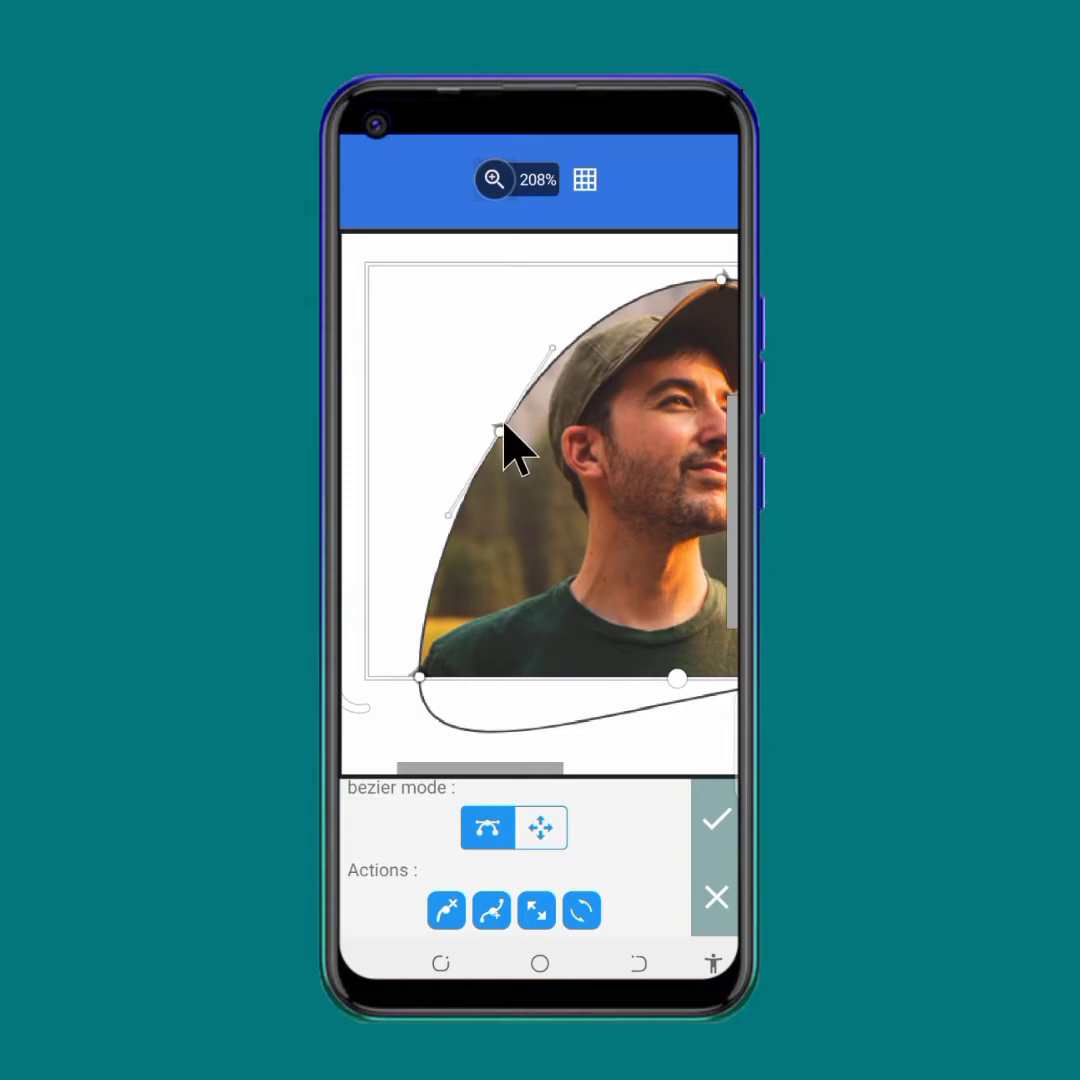
mouse_move(500, 428)
mouse_down()
mouse_move(511, 424)
mouse_move(506, 443)
mouse_up()
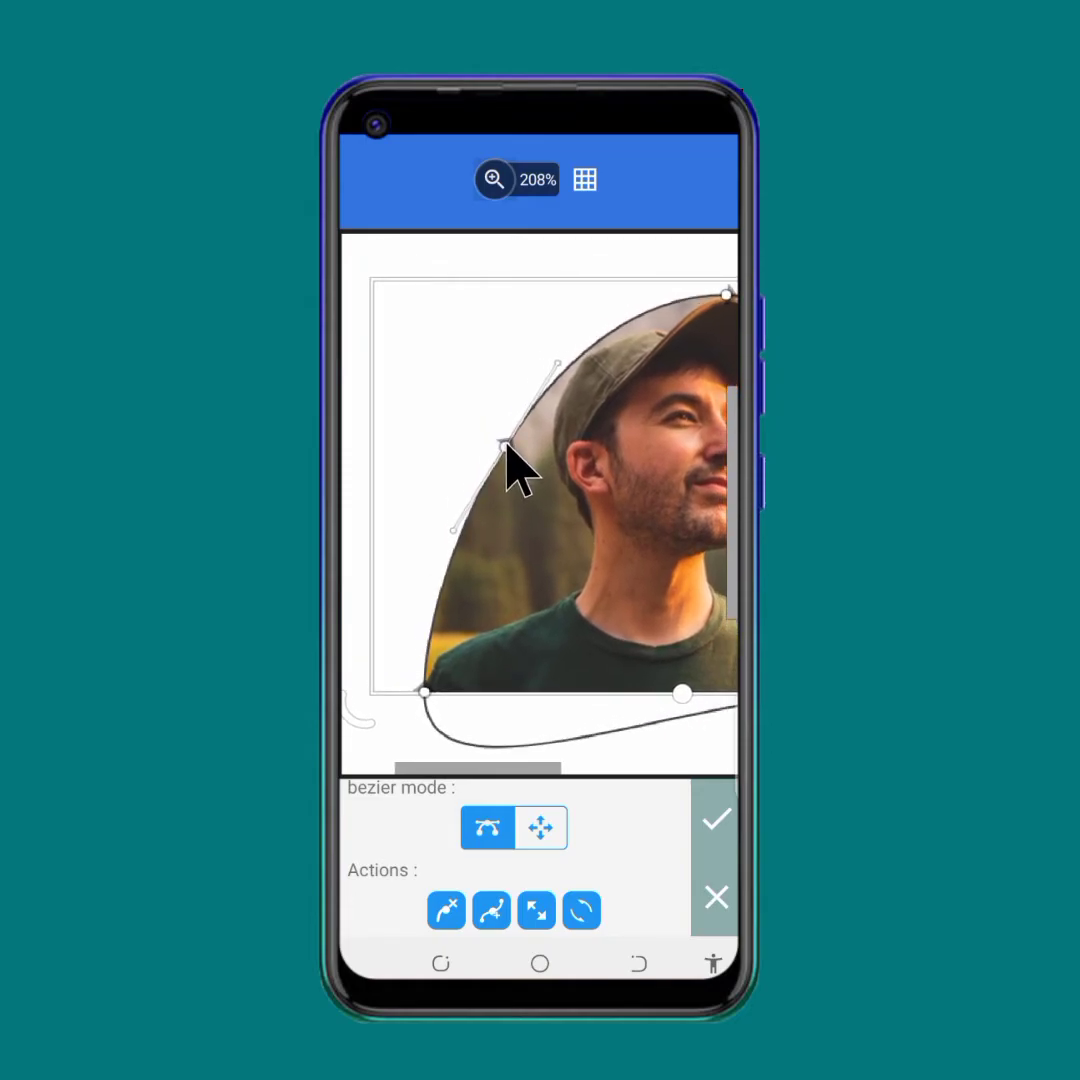
Step: Insert two more path points between the shirt's lower-left corner point and the new point beside the back of the head
click(503, 180)
click(425, 695)
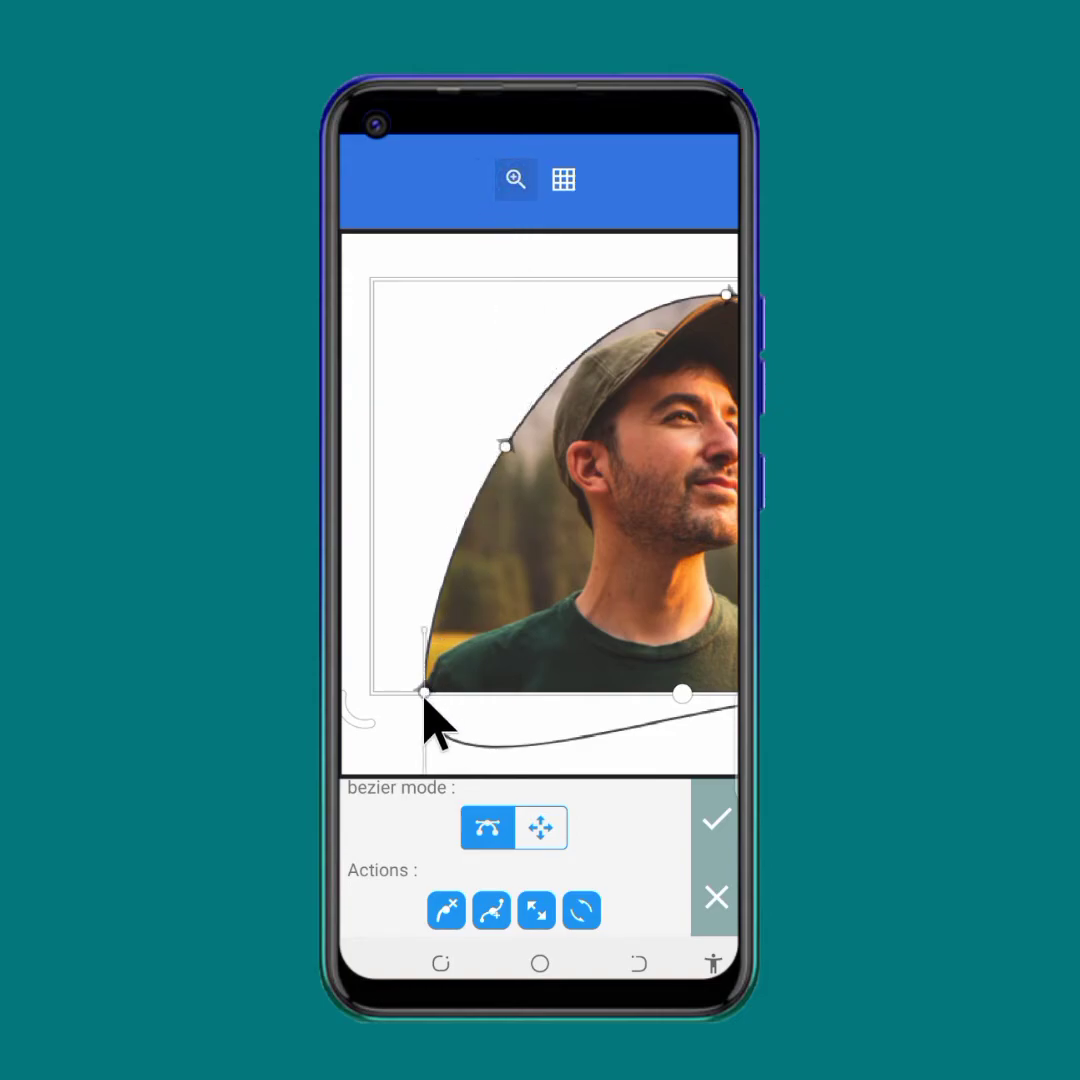
click(491, 910)
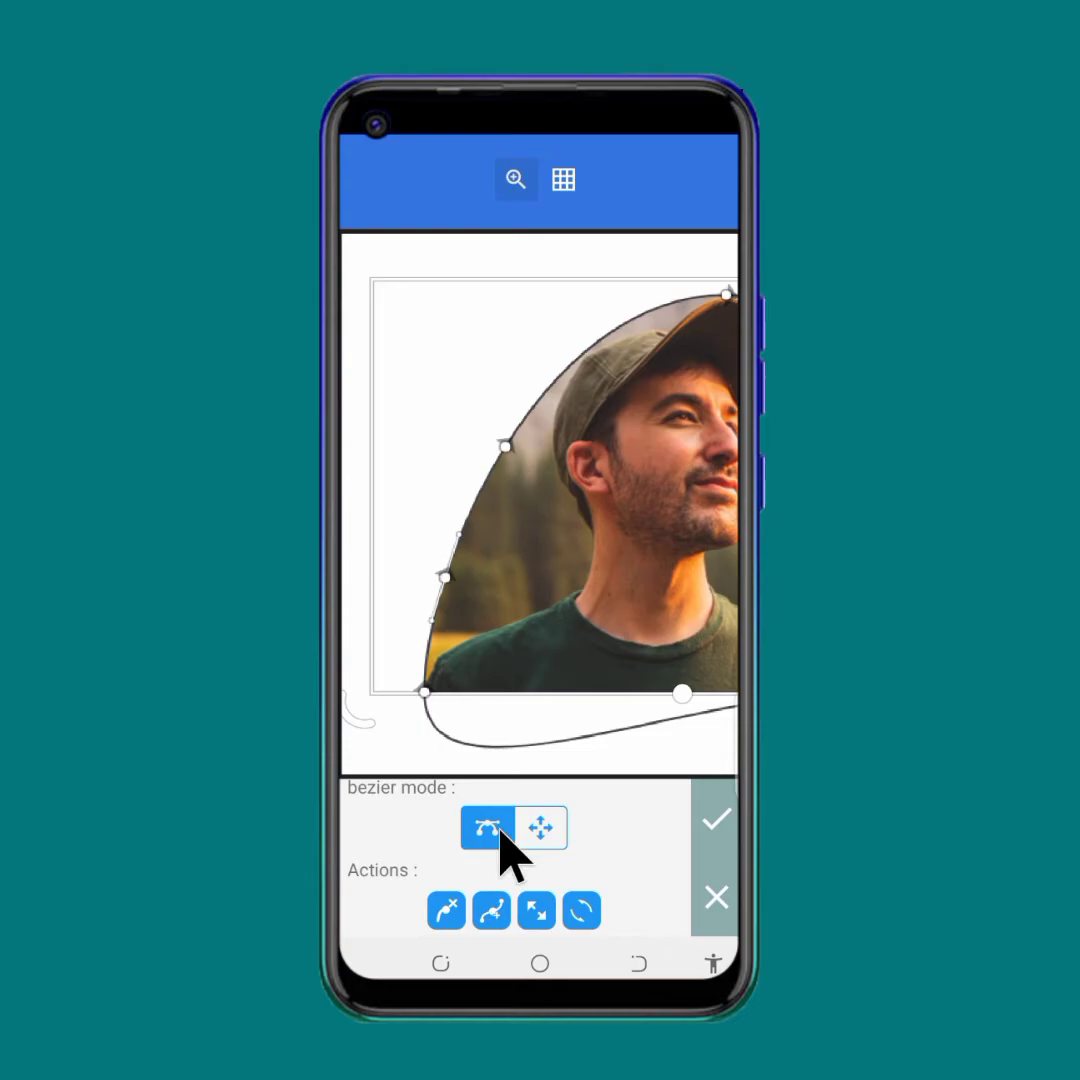
click(491, 910)
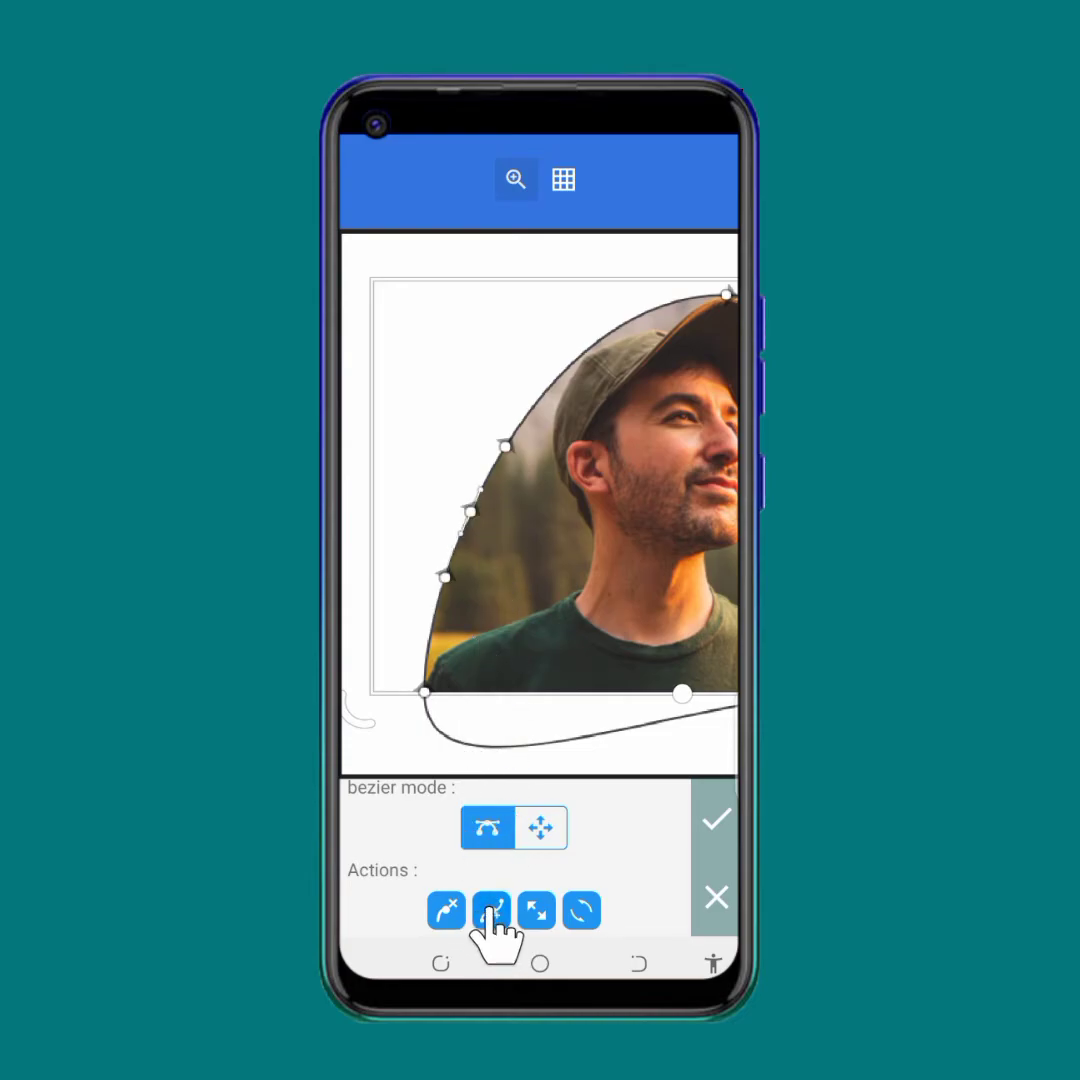
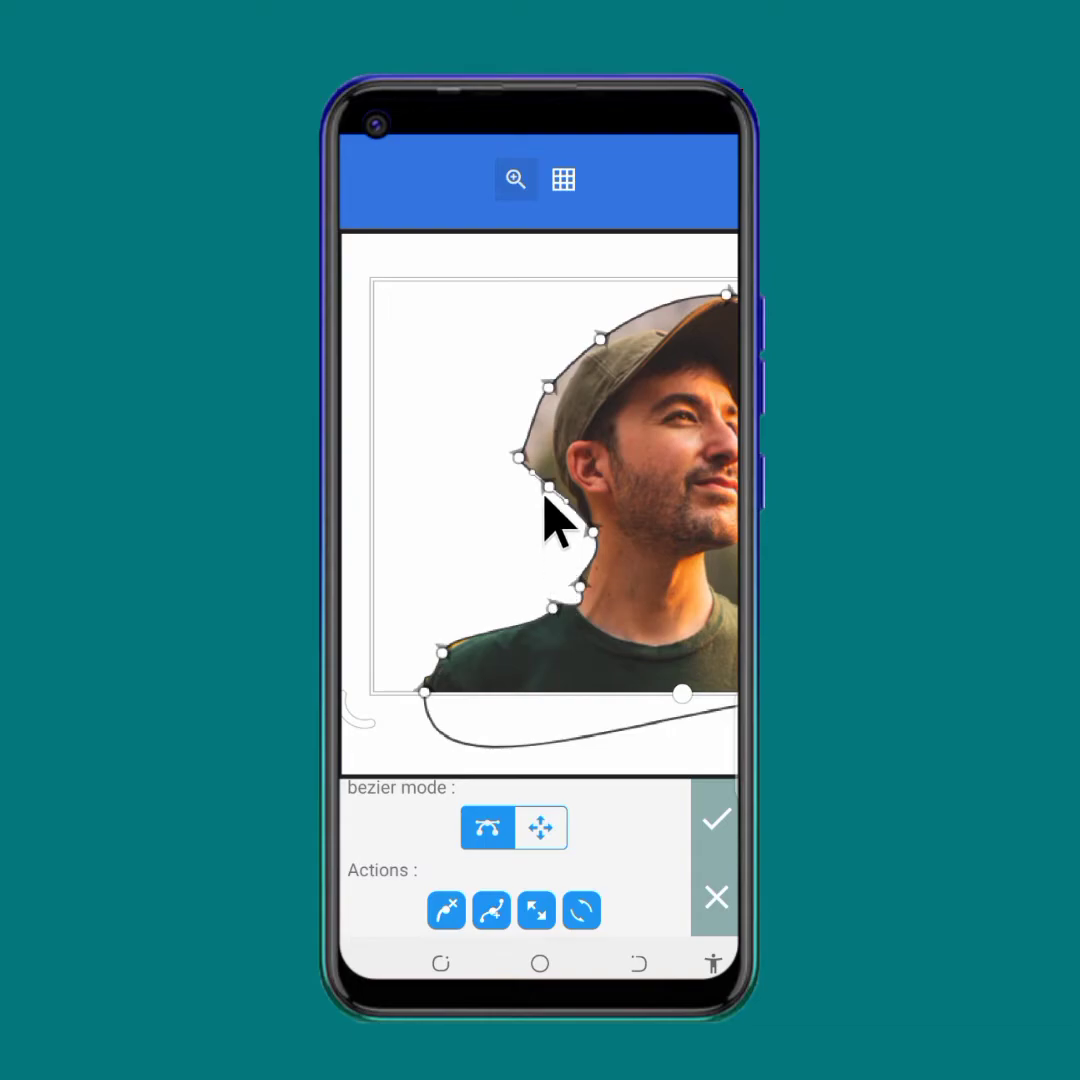
Step: Move the mask's path points and add another so the outline follows the nape, the back of the cap and its crown
drag(548, 488, 576, 496)
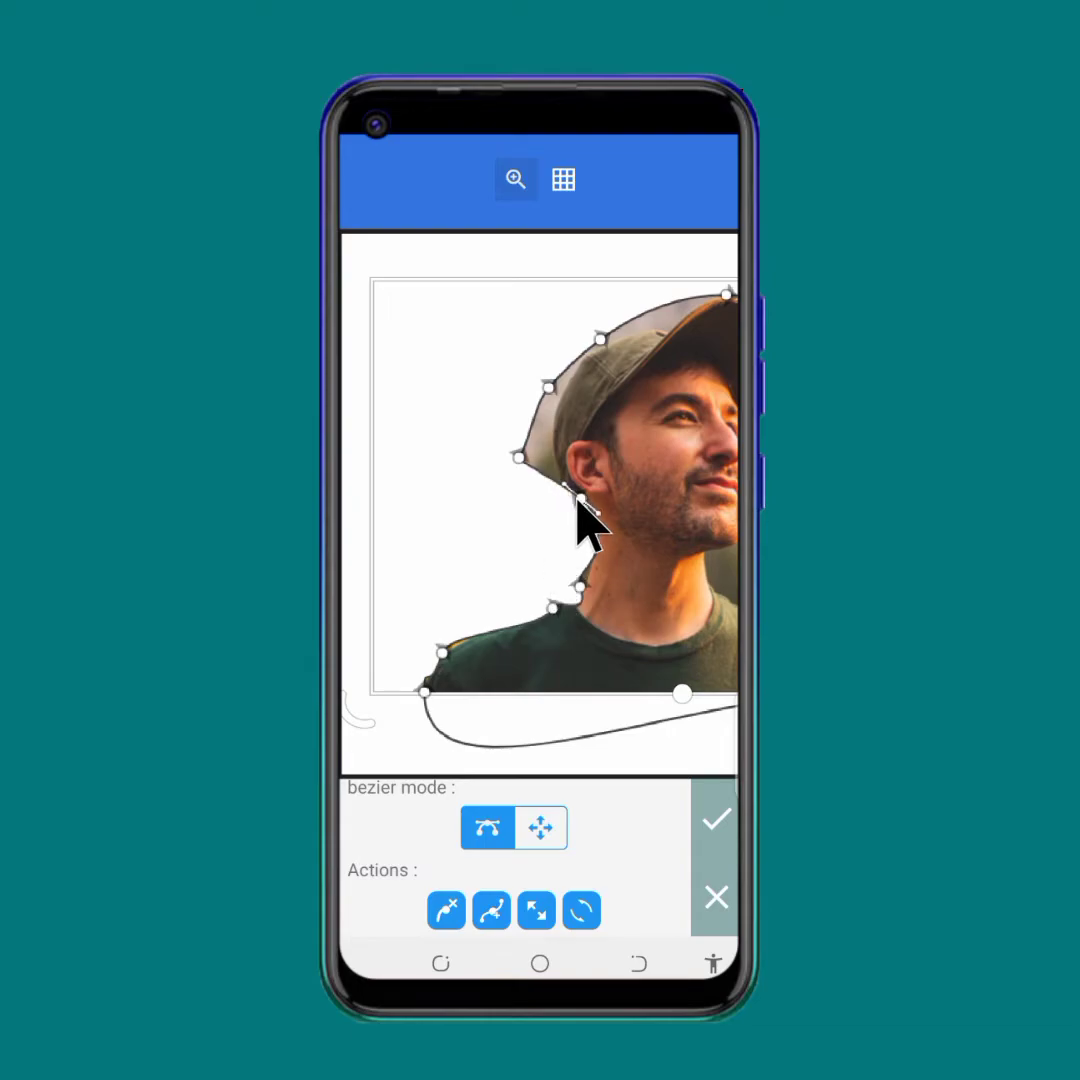
click(491, 910)
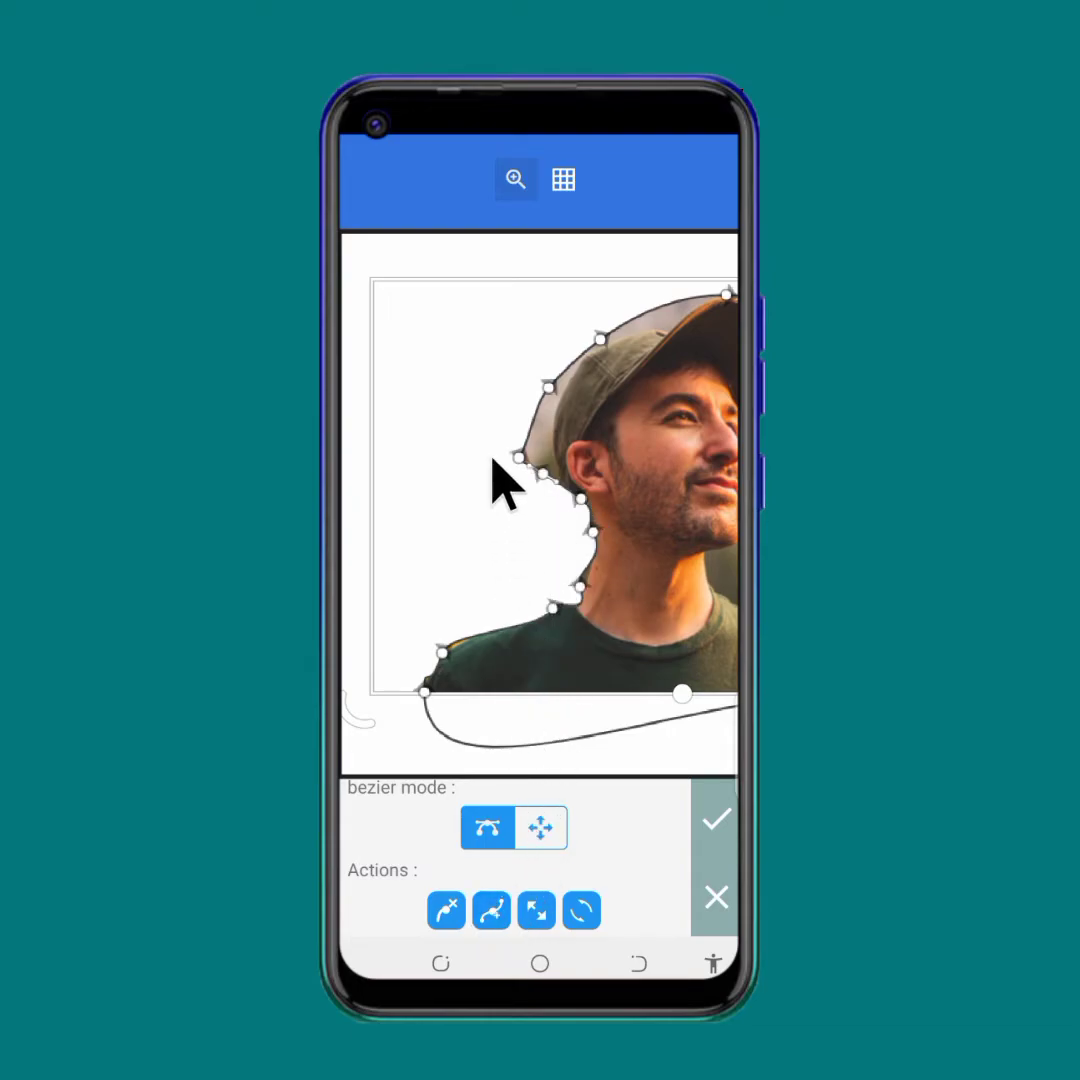
drag(518, 450, 653, 330)
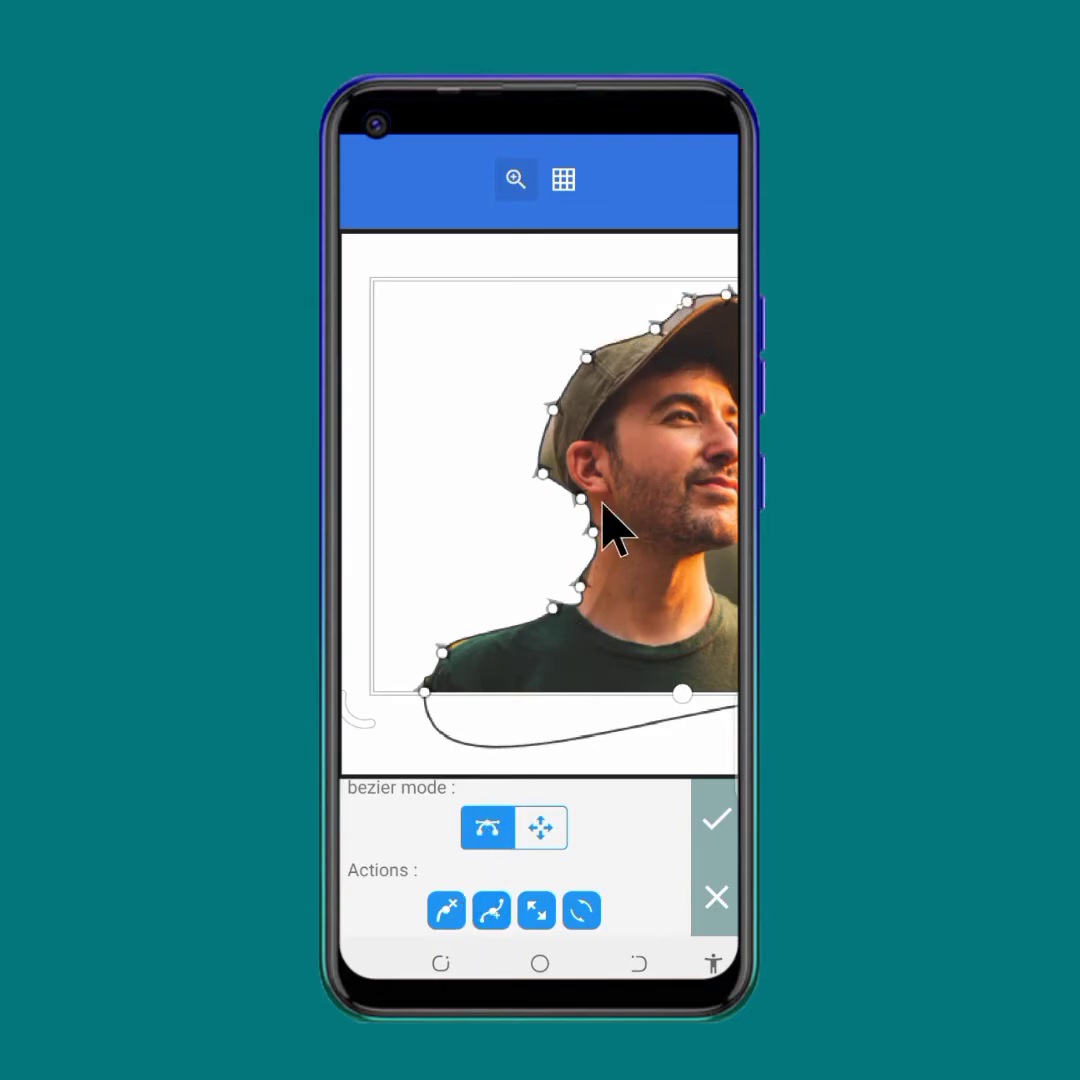
drag(688, 302, 668, 331)
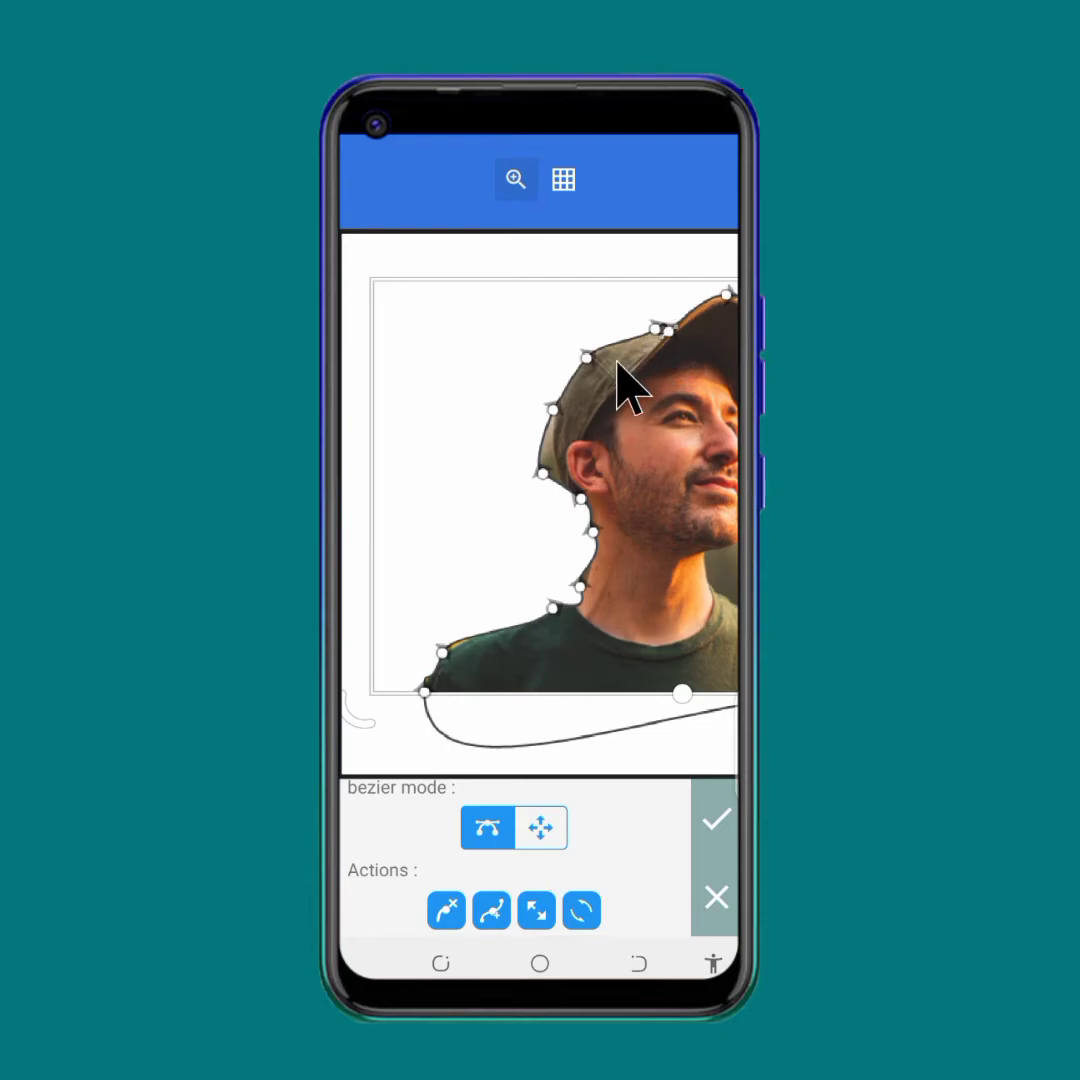
Step: Reposition the left-shoulder path point on the shirt's edge and bend the lower curve handles to follow the sleeve down to the corner
click(515, 179)
drag(505, 394, 557, 322)
drag(590, 649, 612, 392)
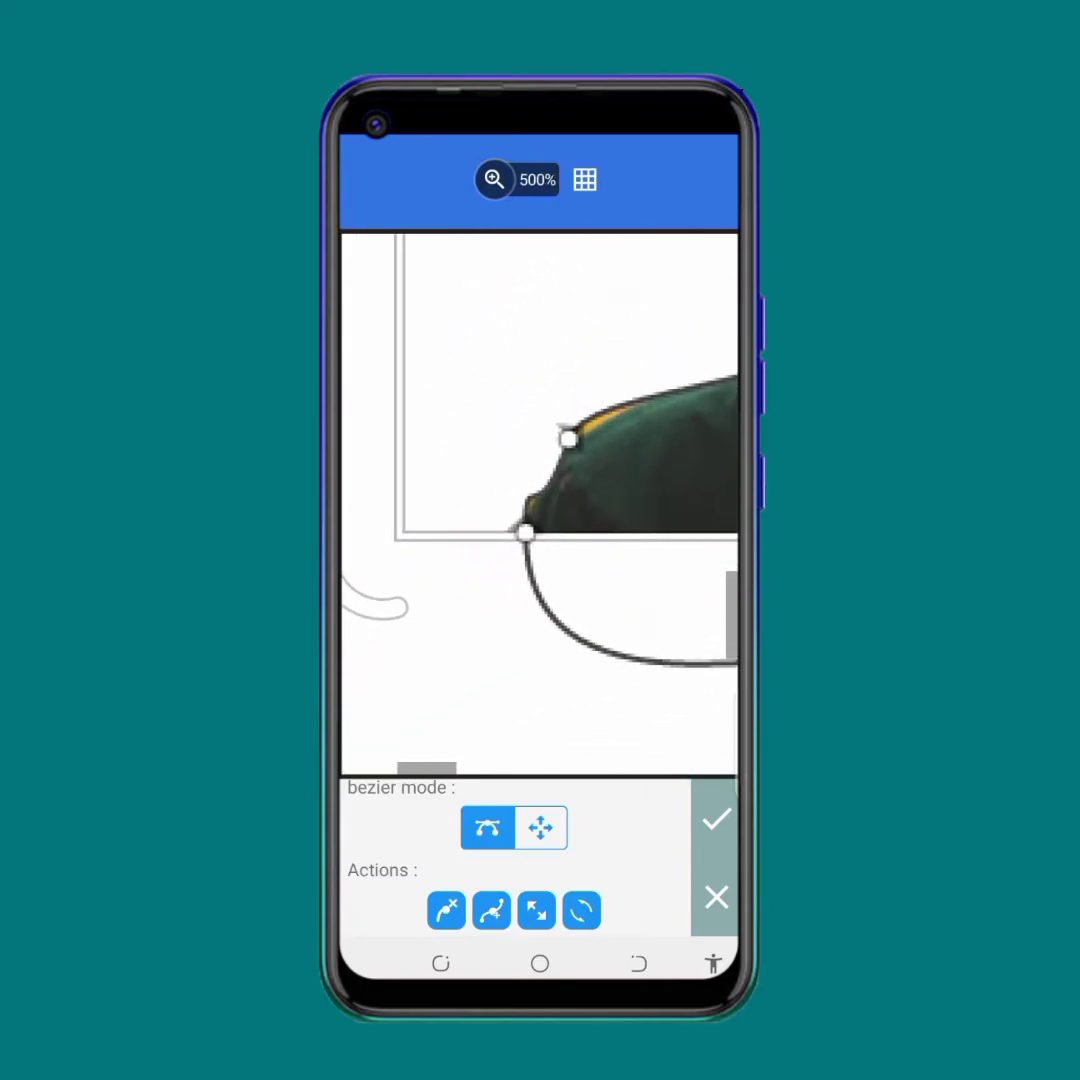
drag(569, 313, 592, 364)
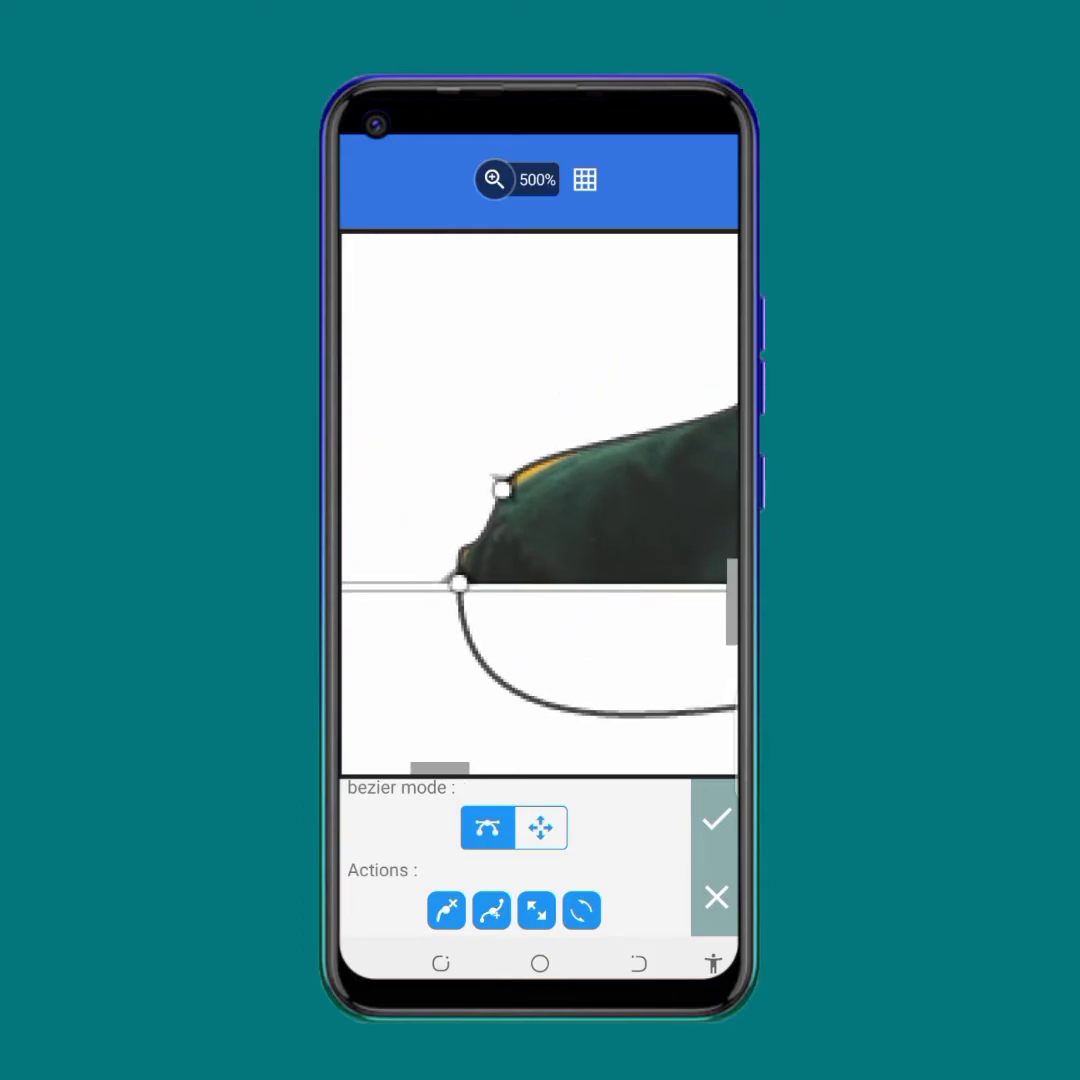
click(459, 585)
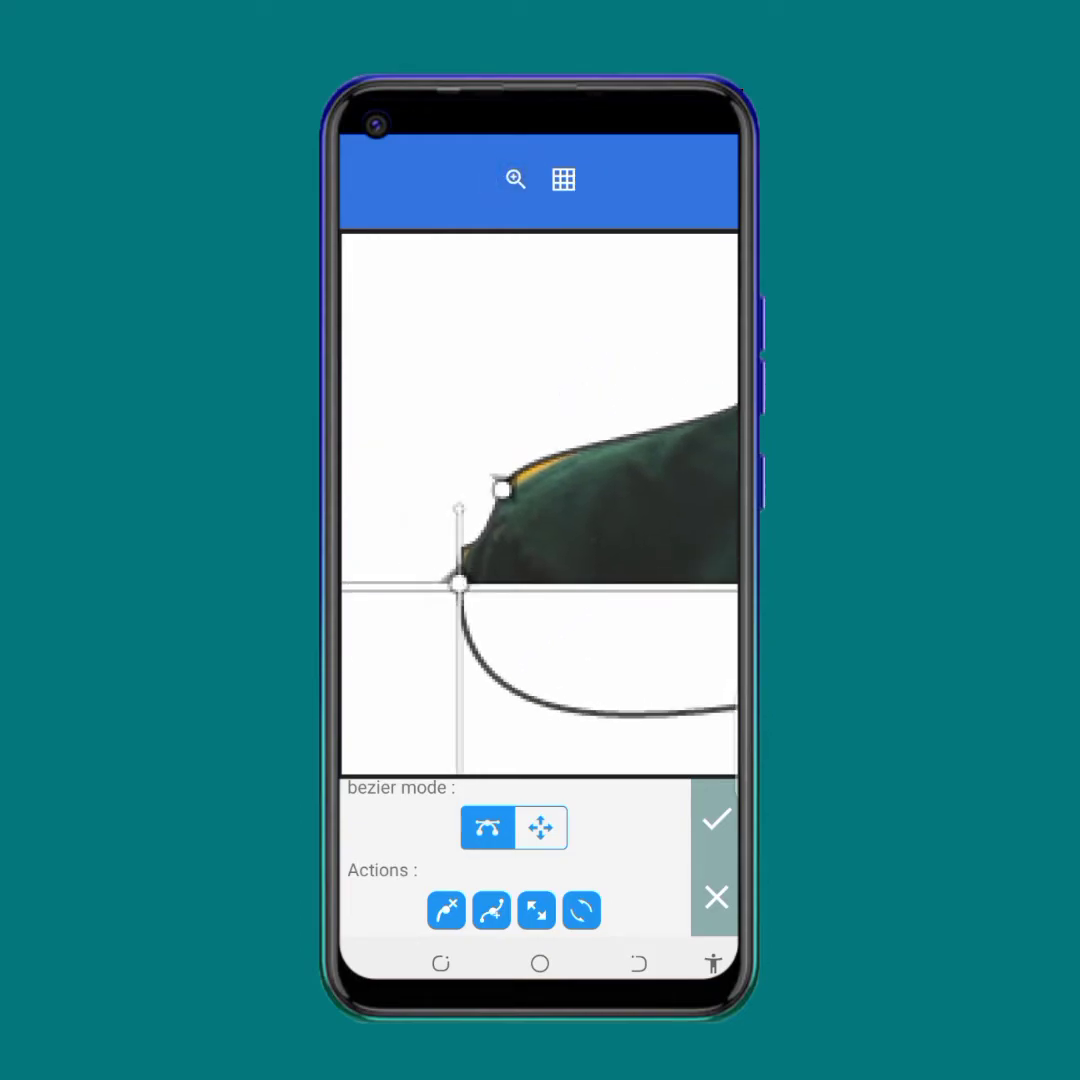
click(502, 488)
mouse_move(504, 489)
mouse_down()
mouse_move(529, 448)
mouse_move(534, 478)
mouse_move(617, 405)
mouse_move(656, 393)
mouse_move(543, 481)
mouse_move(517, 460)
mouse_up()
drag(499, 577, 442, 555)
drag(530, 472, 509, 501)
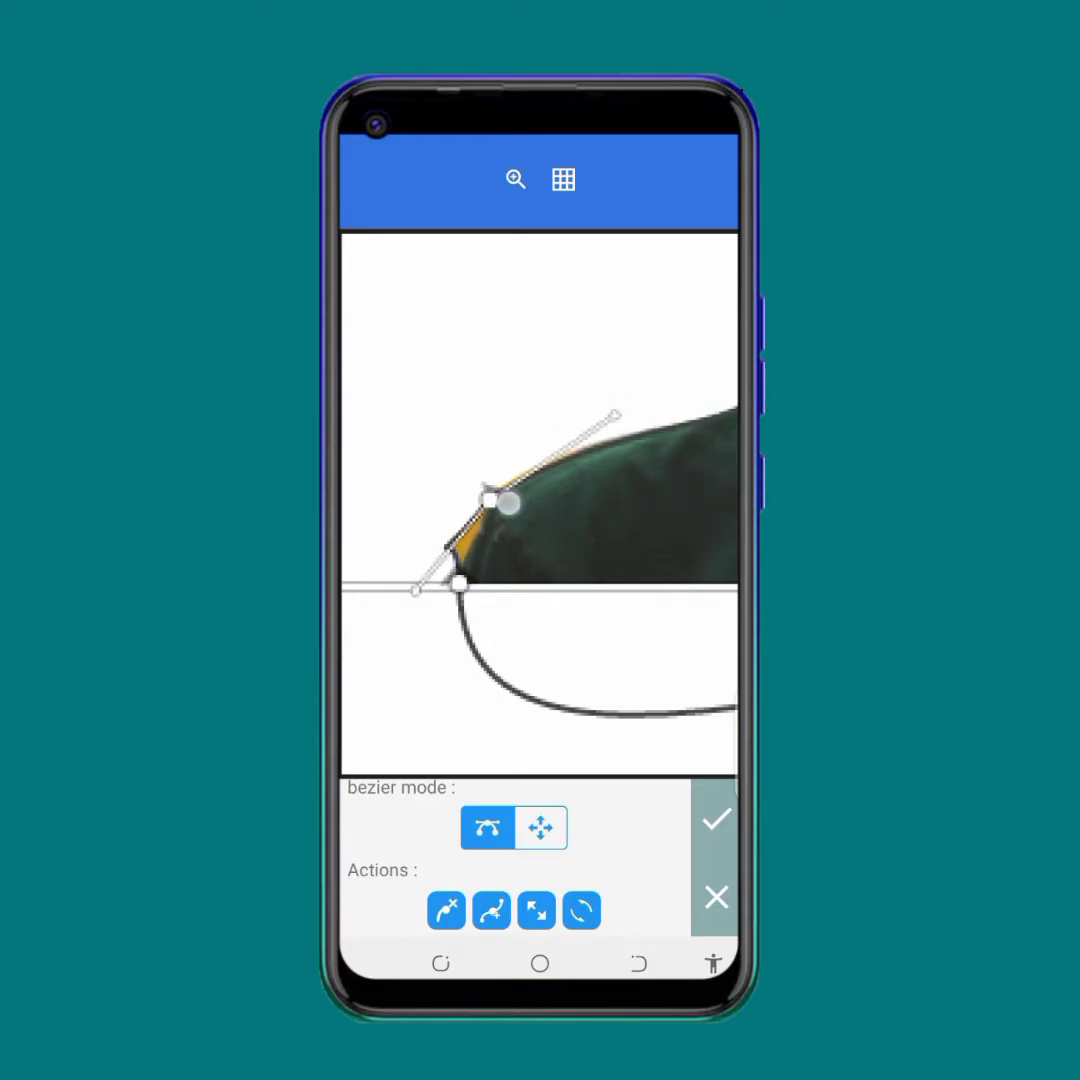
drag(421, 580, 473, 498)
Step: Adjust the left-shoulder point's handles, extending the upper one steeply above the shoulder toward the neck
click(458, 583)
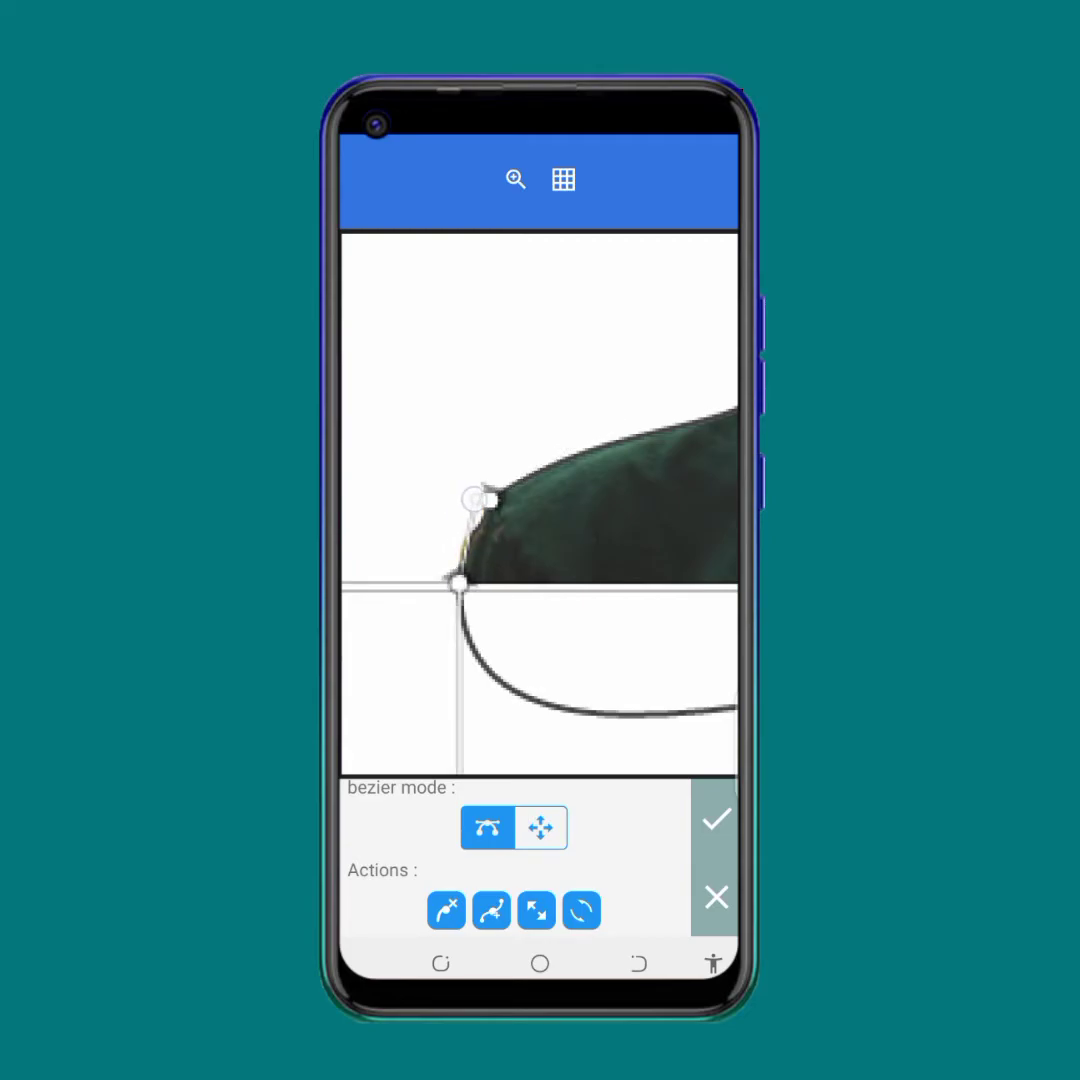
click(490, 499)
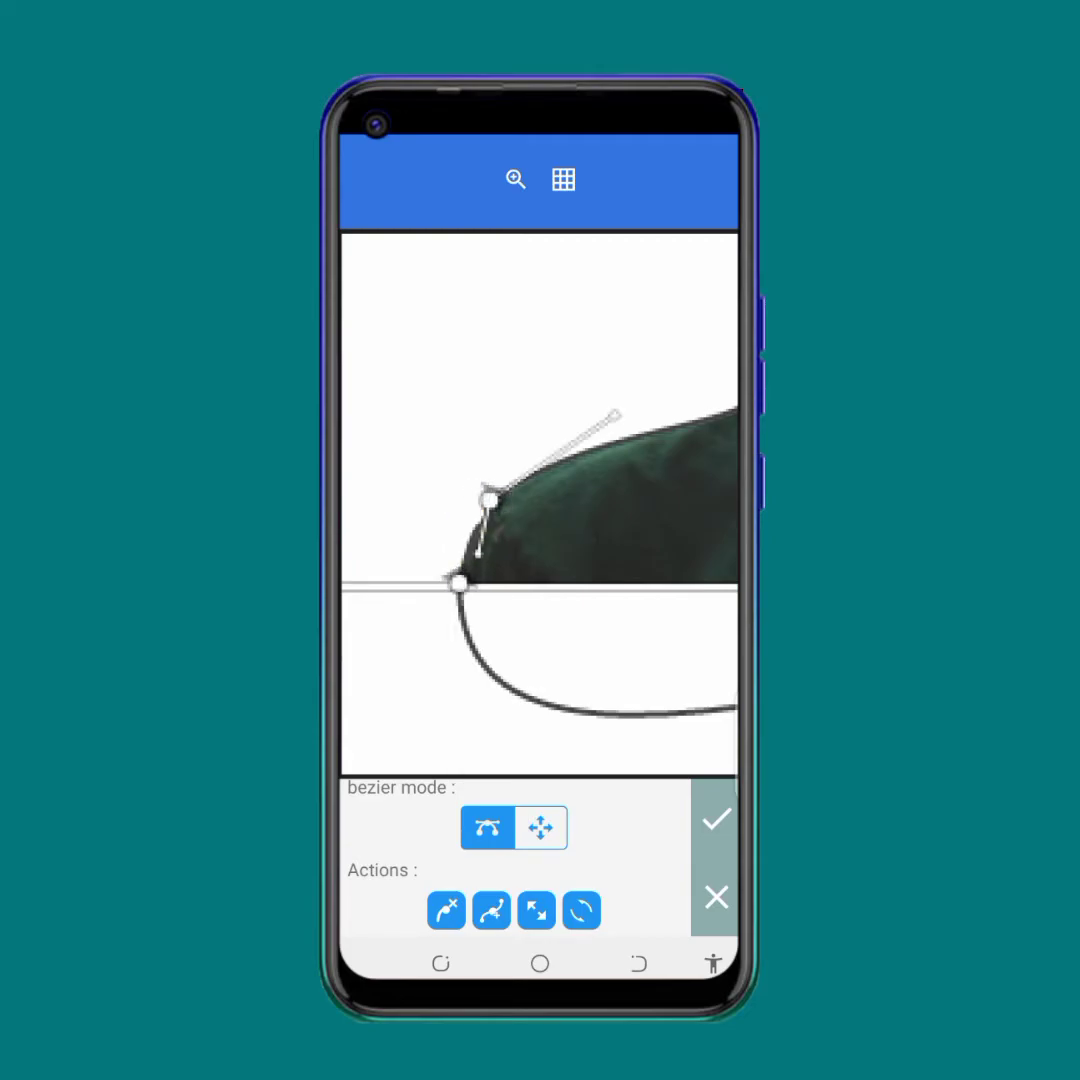
mouse_move(478, 554)
mouse_down()
mouse_move(475, 564)
mouse_move(485, 552)
mouse_up()
drag(615, 415, 607, 331)
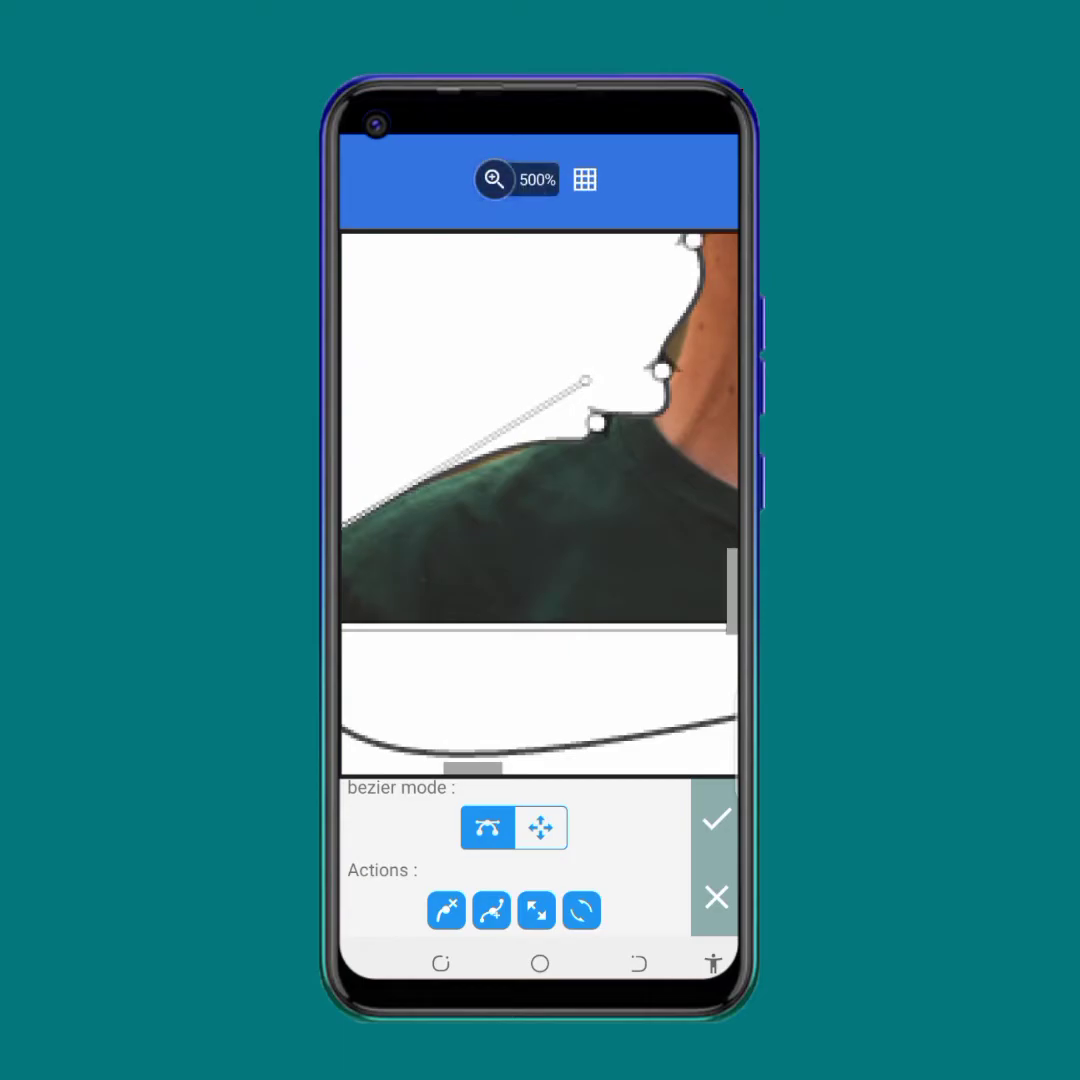
drag(525, 333, 563, 266)
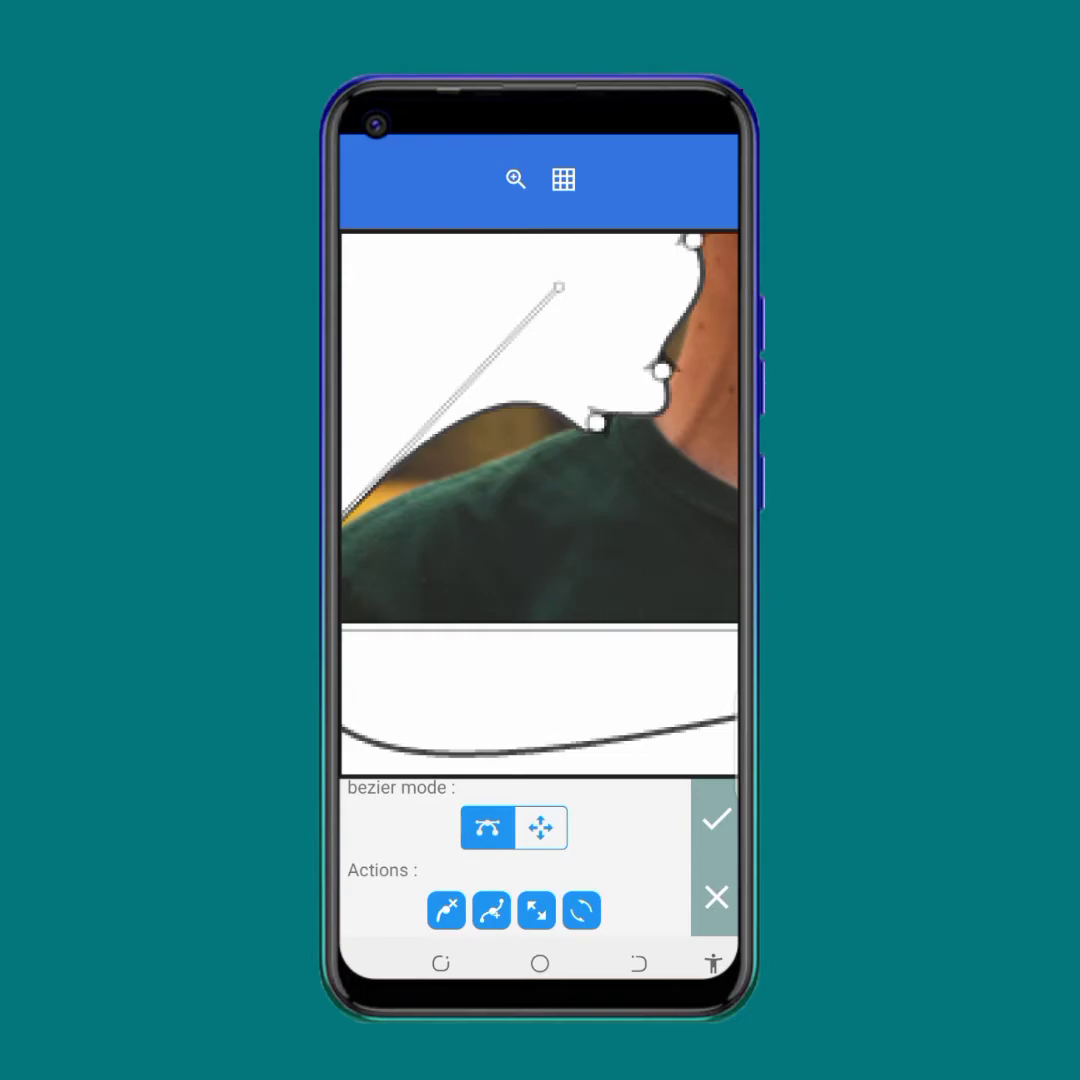
Step: Place the left-shoulder point on the shirt's edge again and turn and shorten its lower handle along the sleeve
click(516, 179)
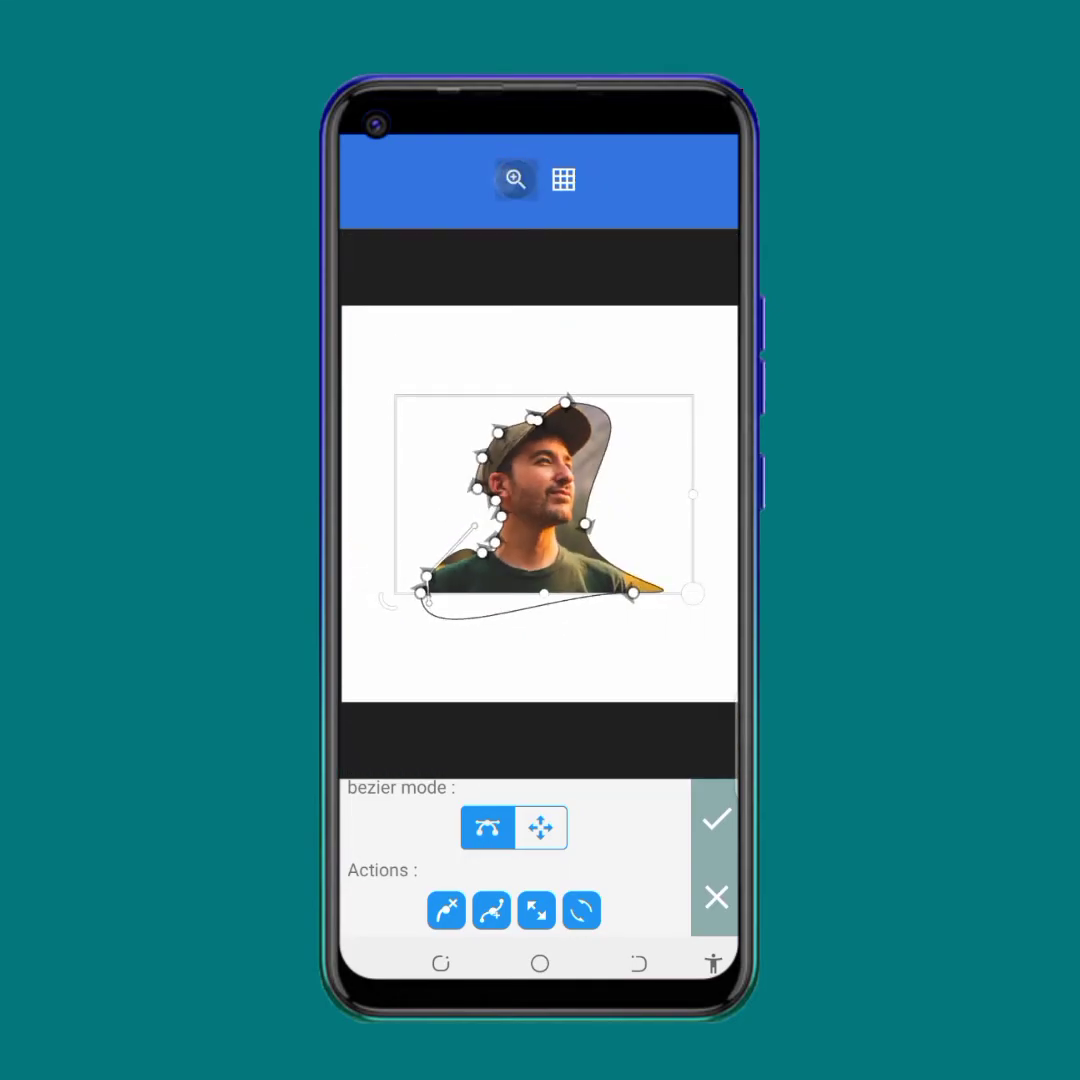
scroll(510, 512, up, 2)
scroll(510, 512, up, 3)
drag(540, 621, 642, 533)
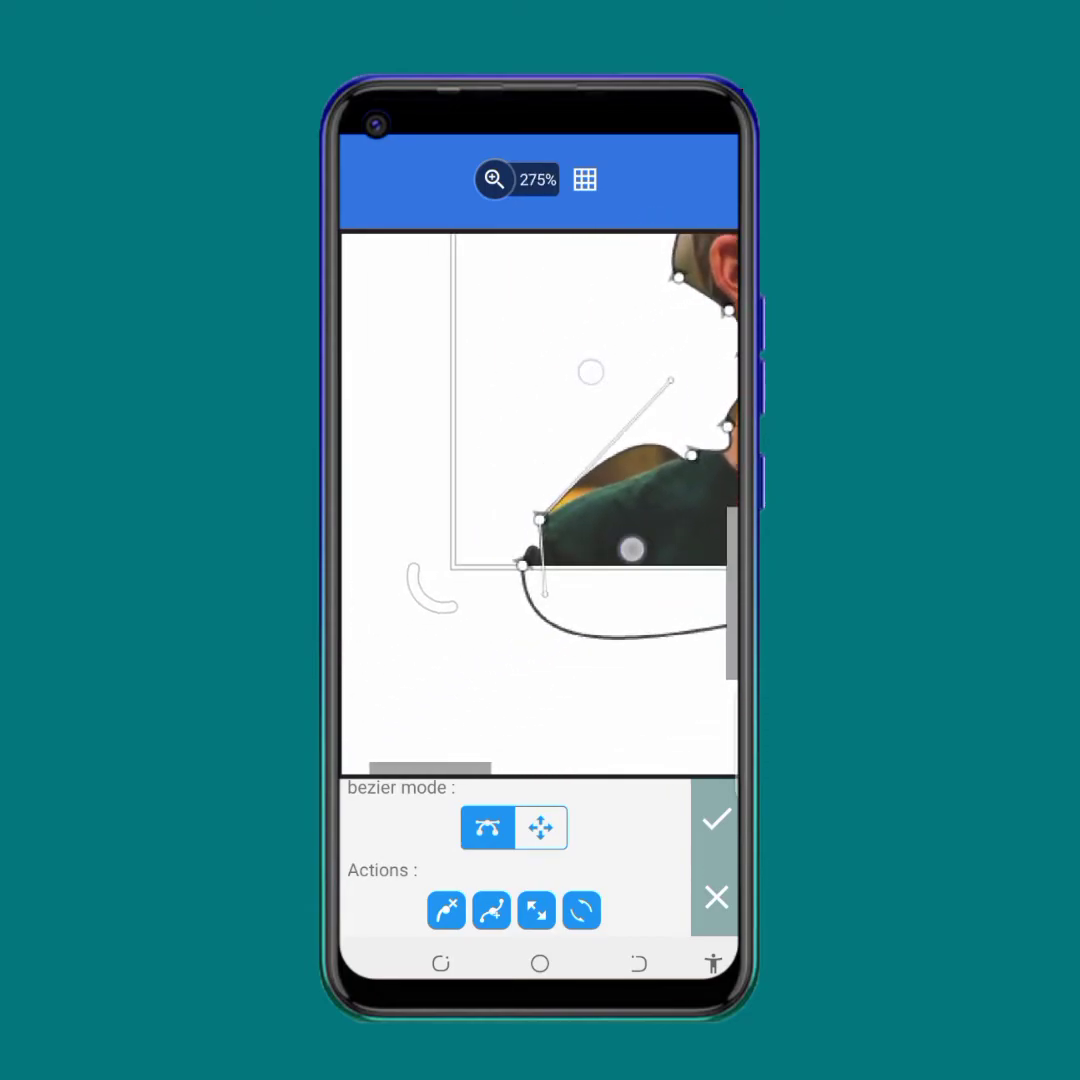
scroll(612, 460, up, 3)
drag(480, 646, 698, 462)
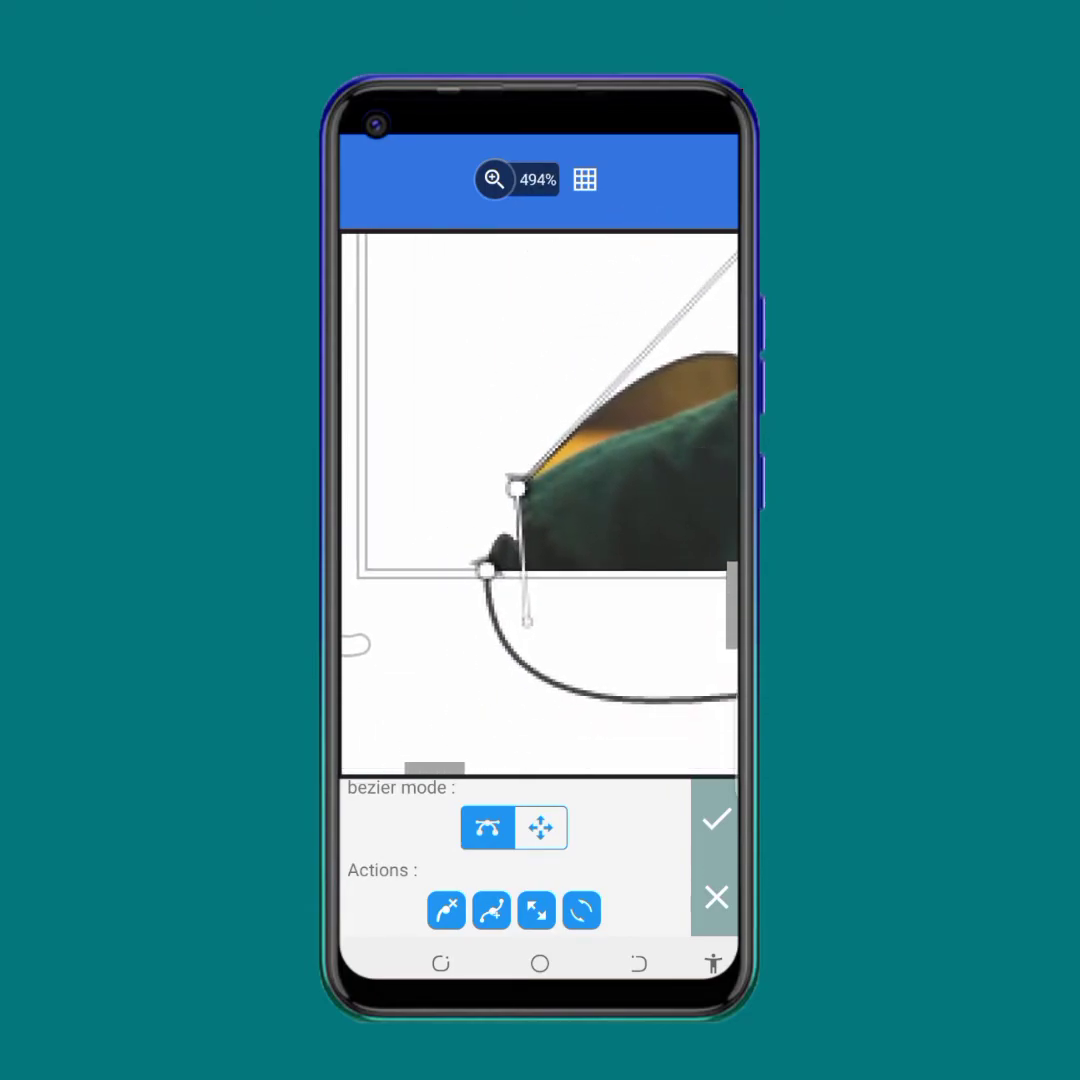
drag(527, 621, 466, 531)
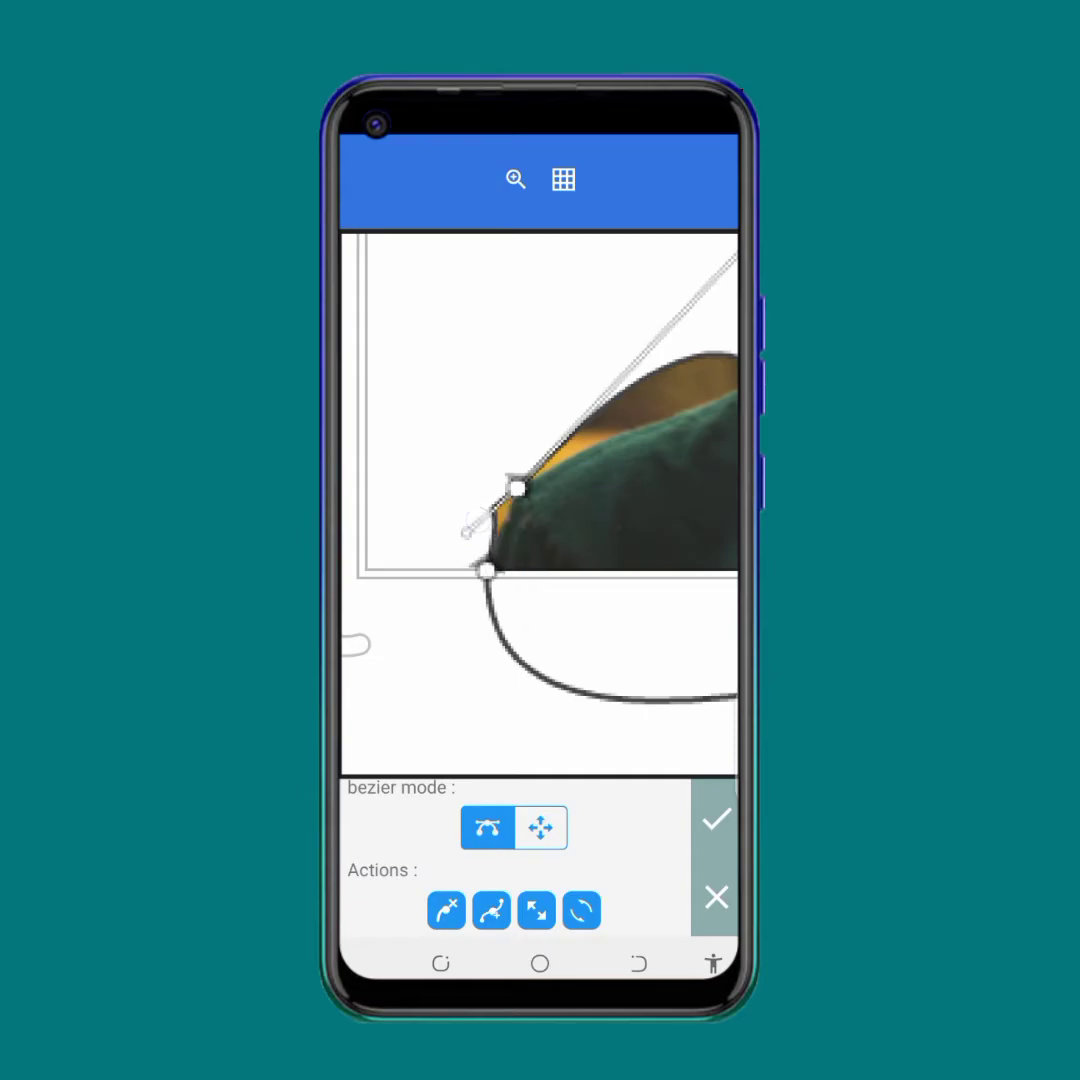
drag(516, 488, 533, 440)
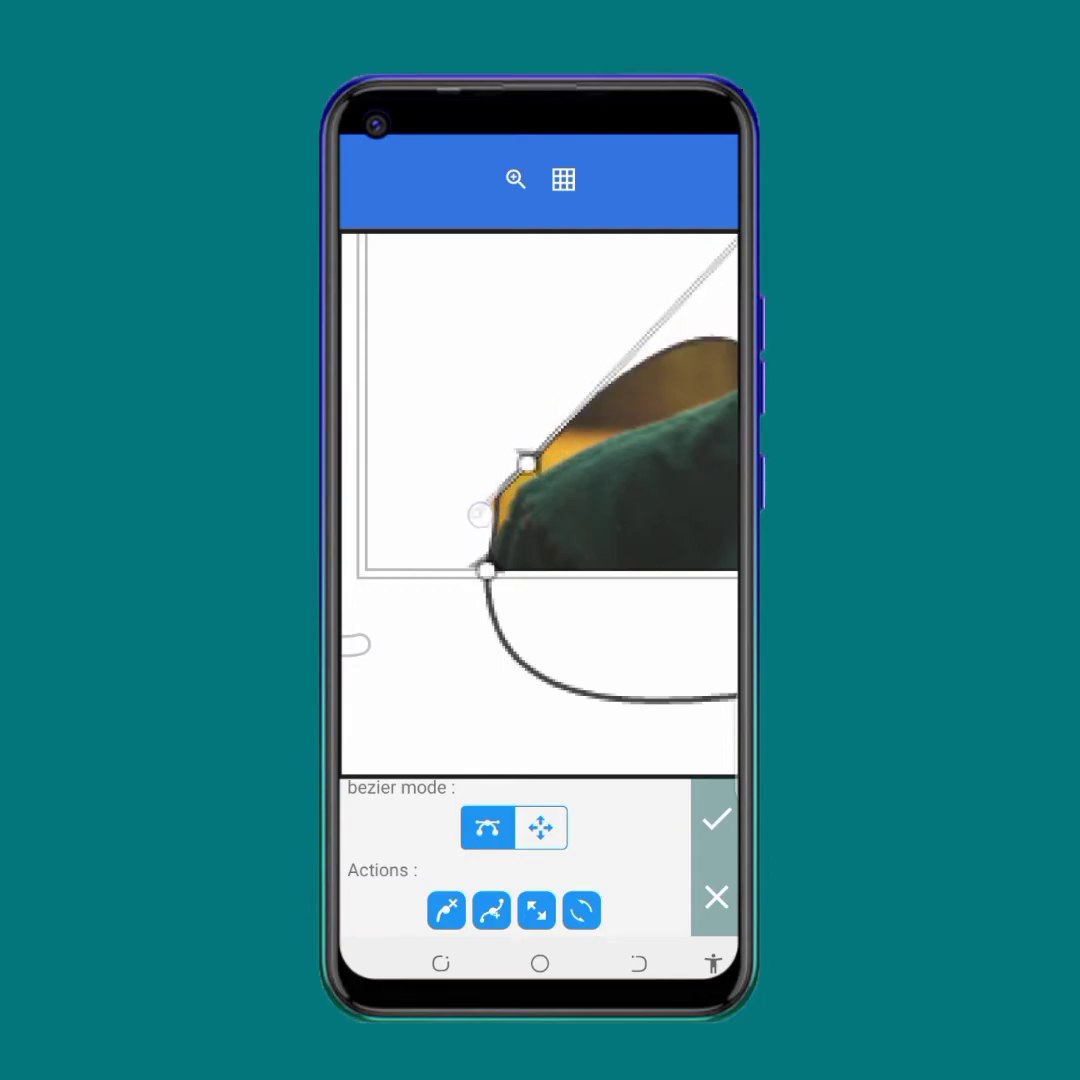
mouse_move(533, 465)
mouse_down()
mouse_move(513, 490)
mouse_move(521, 466)
mouse_move(524, 488)
mouse_up()
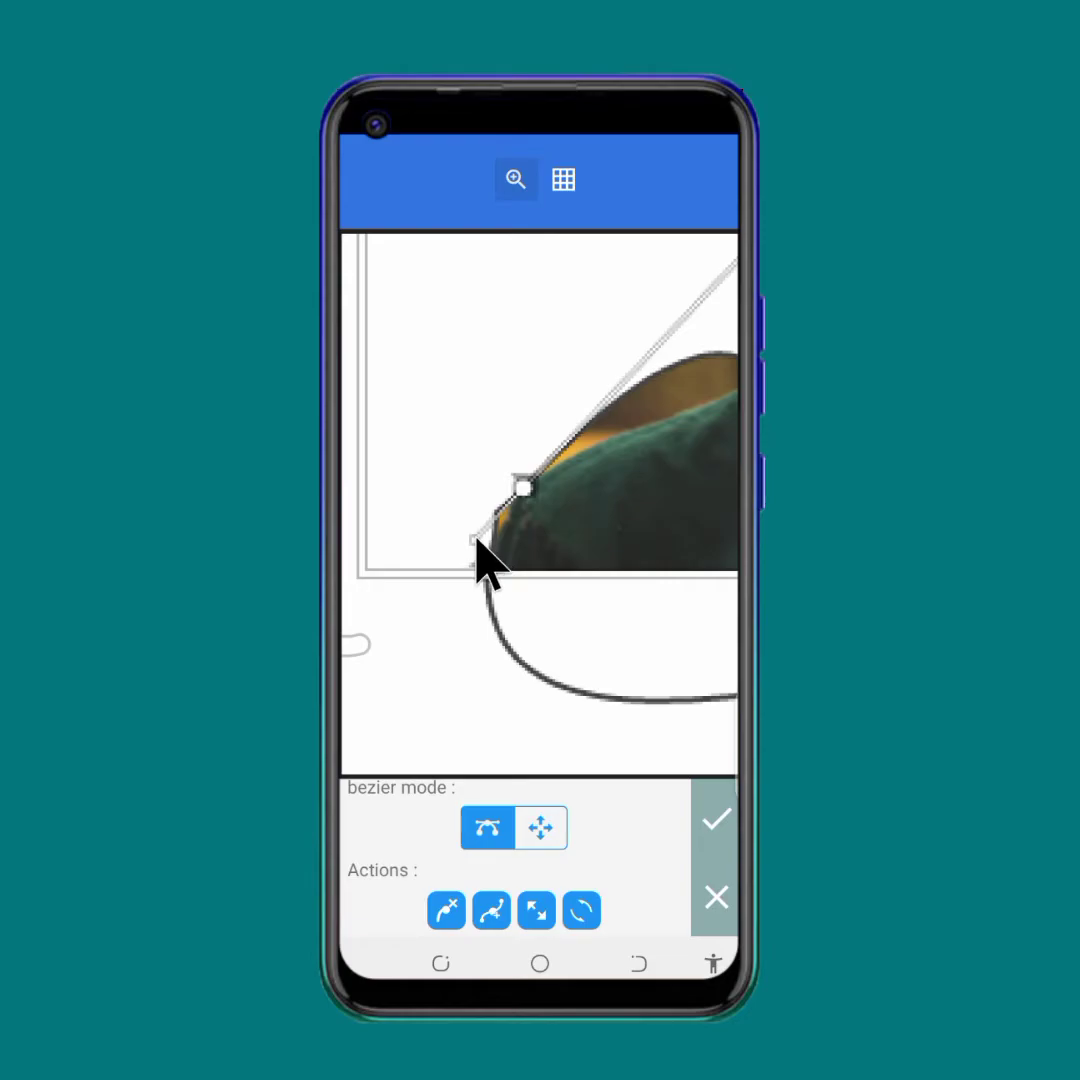
drag(502, 522, 521, 490)
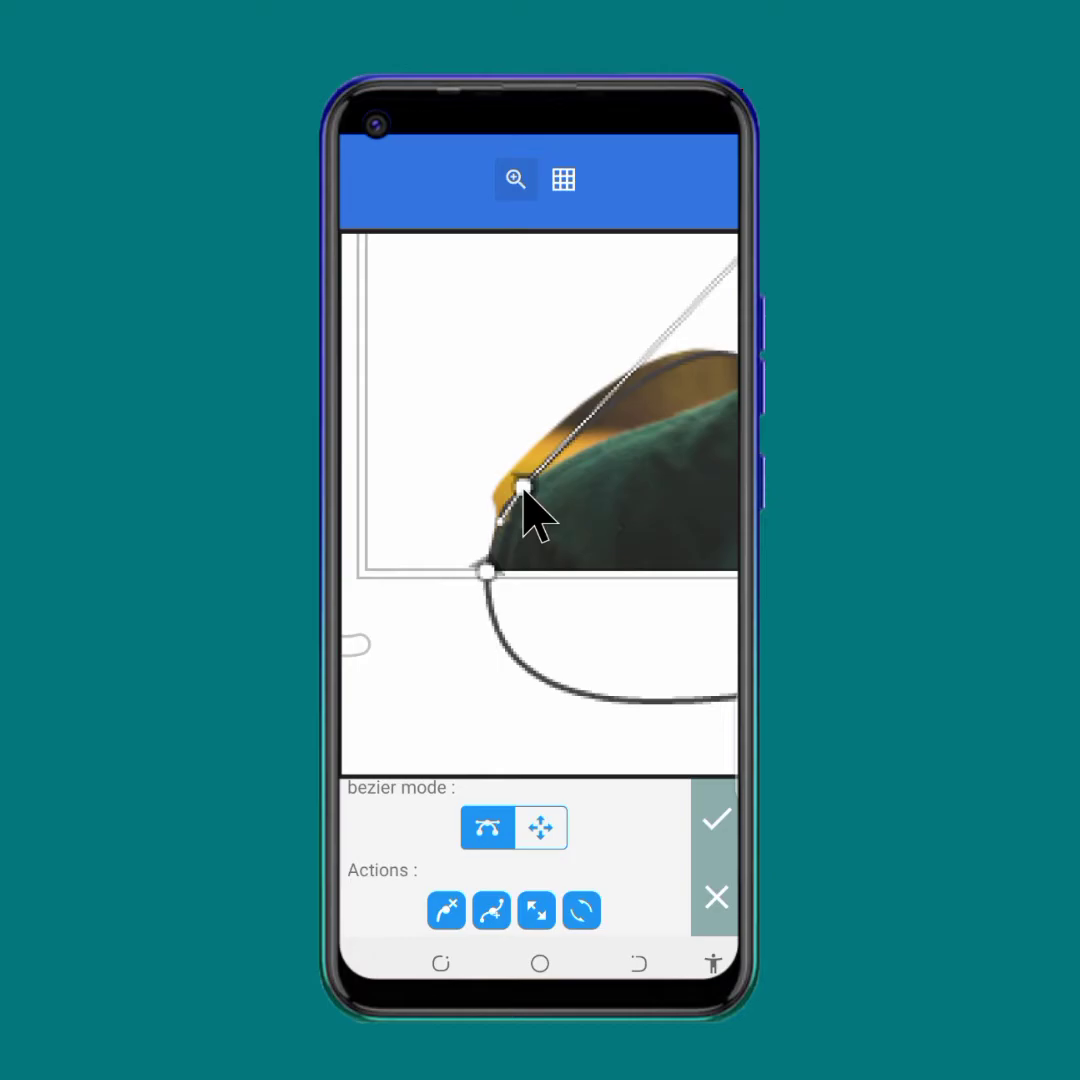
Step: Fine-tune the shirt-corner point's upper handle and the left-shoulder point's position so the mask hugs the sleeve edge
click(487, 573)
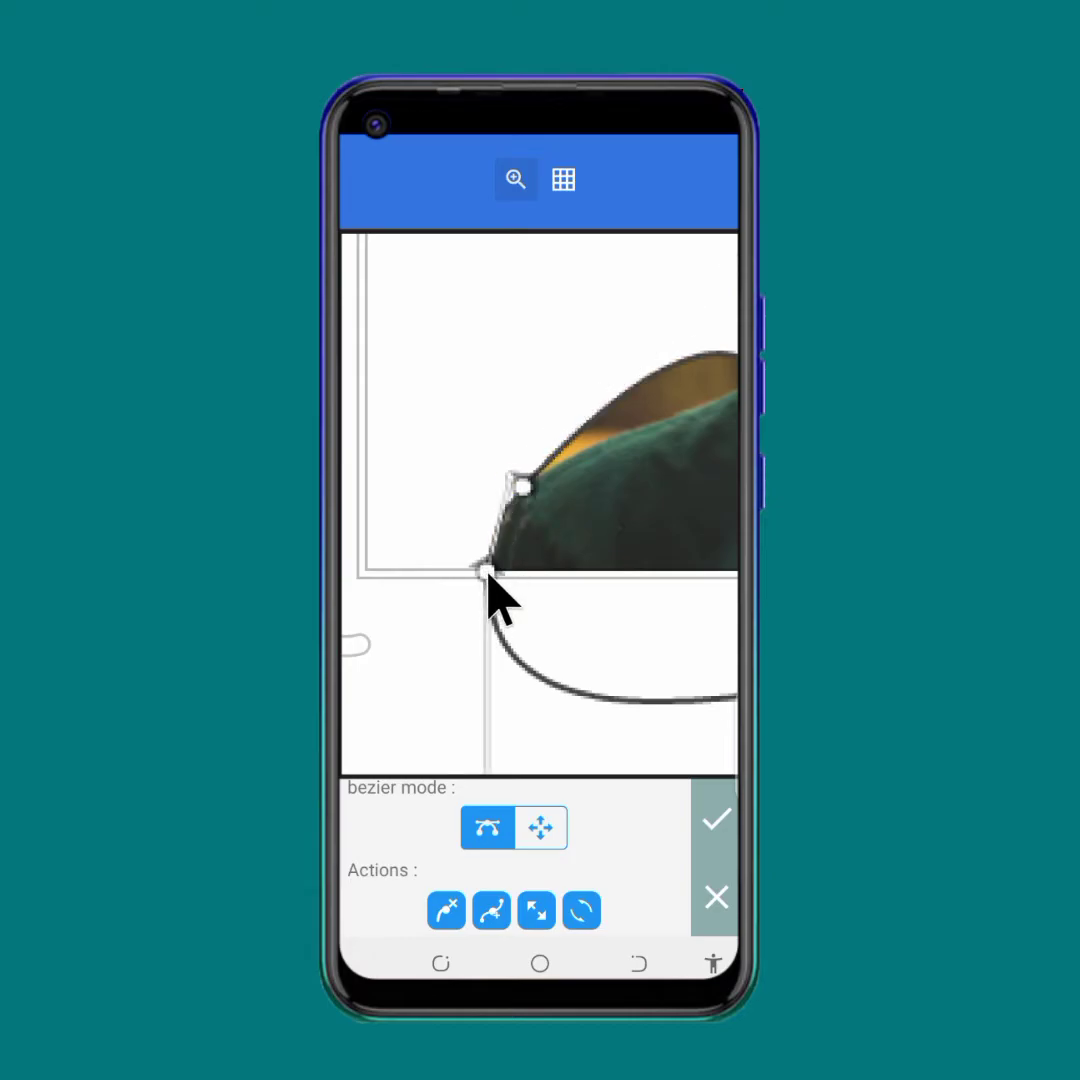
click(537, 524)
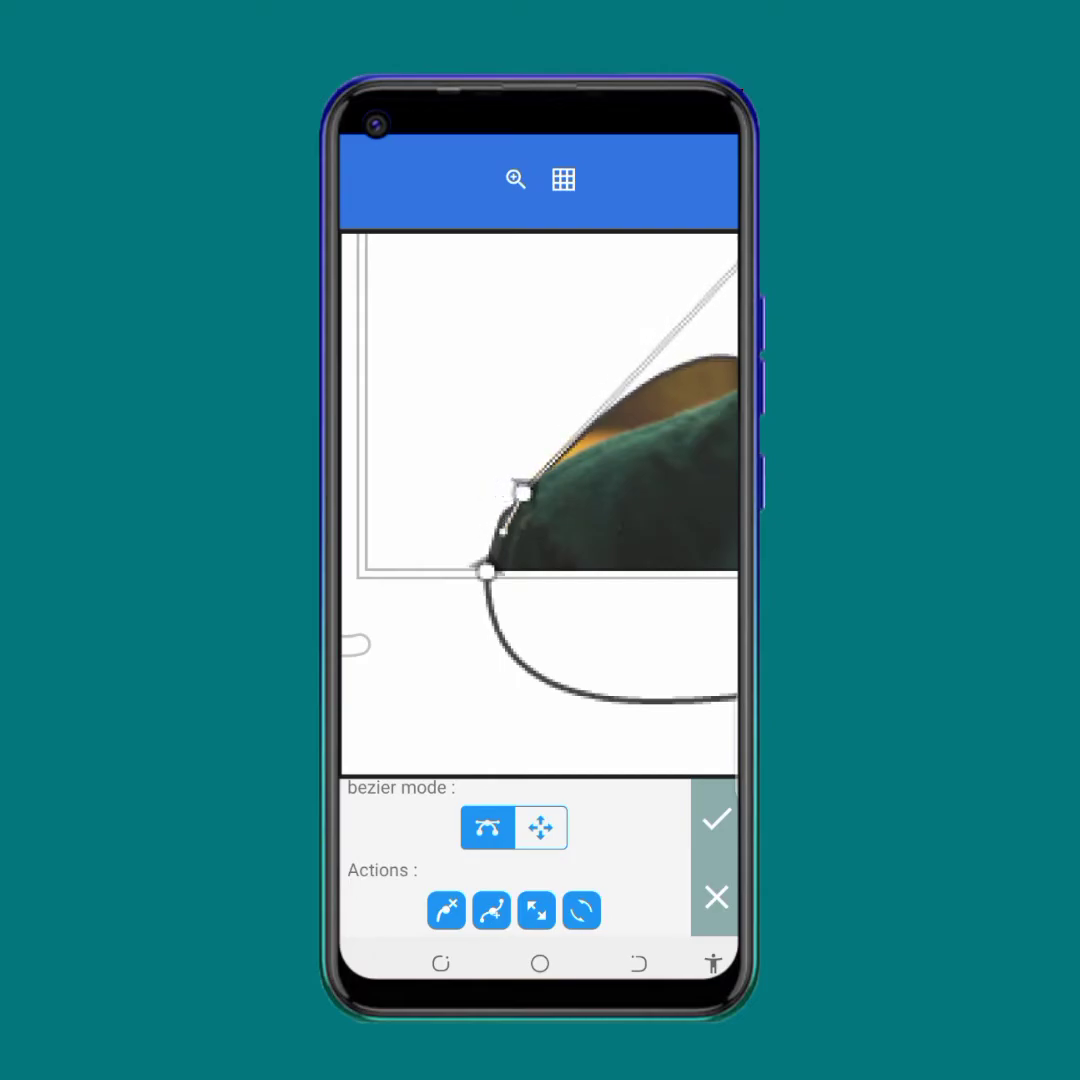
drag(525, 497, 509, 455)
click(486, 572)
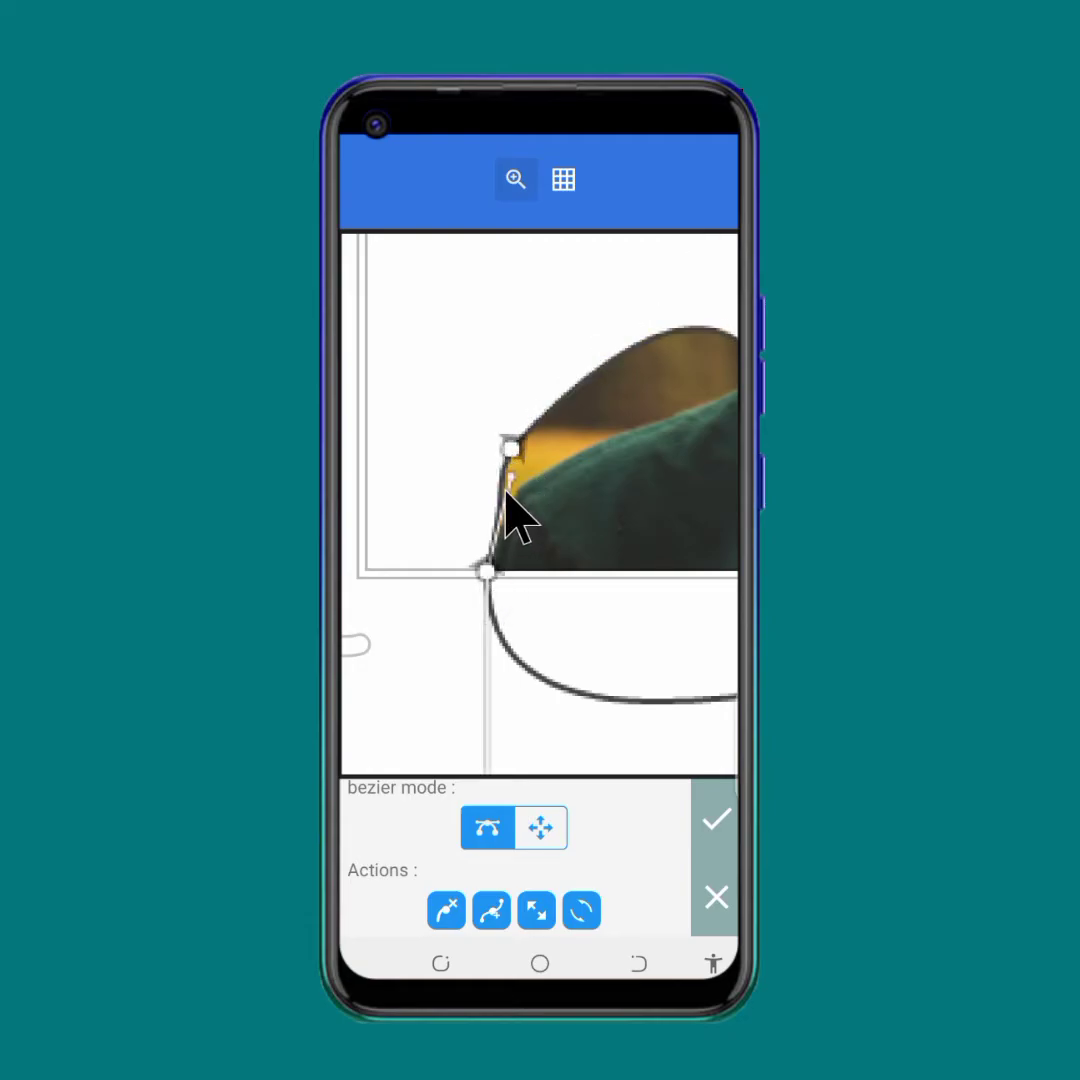
mouse_move(487, 488)
mouse_down()
mouse_move(526, 482)
mouse_move(493, 545)
mouse_move(495, 502)
mouse_up()
click(486, 572)
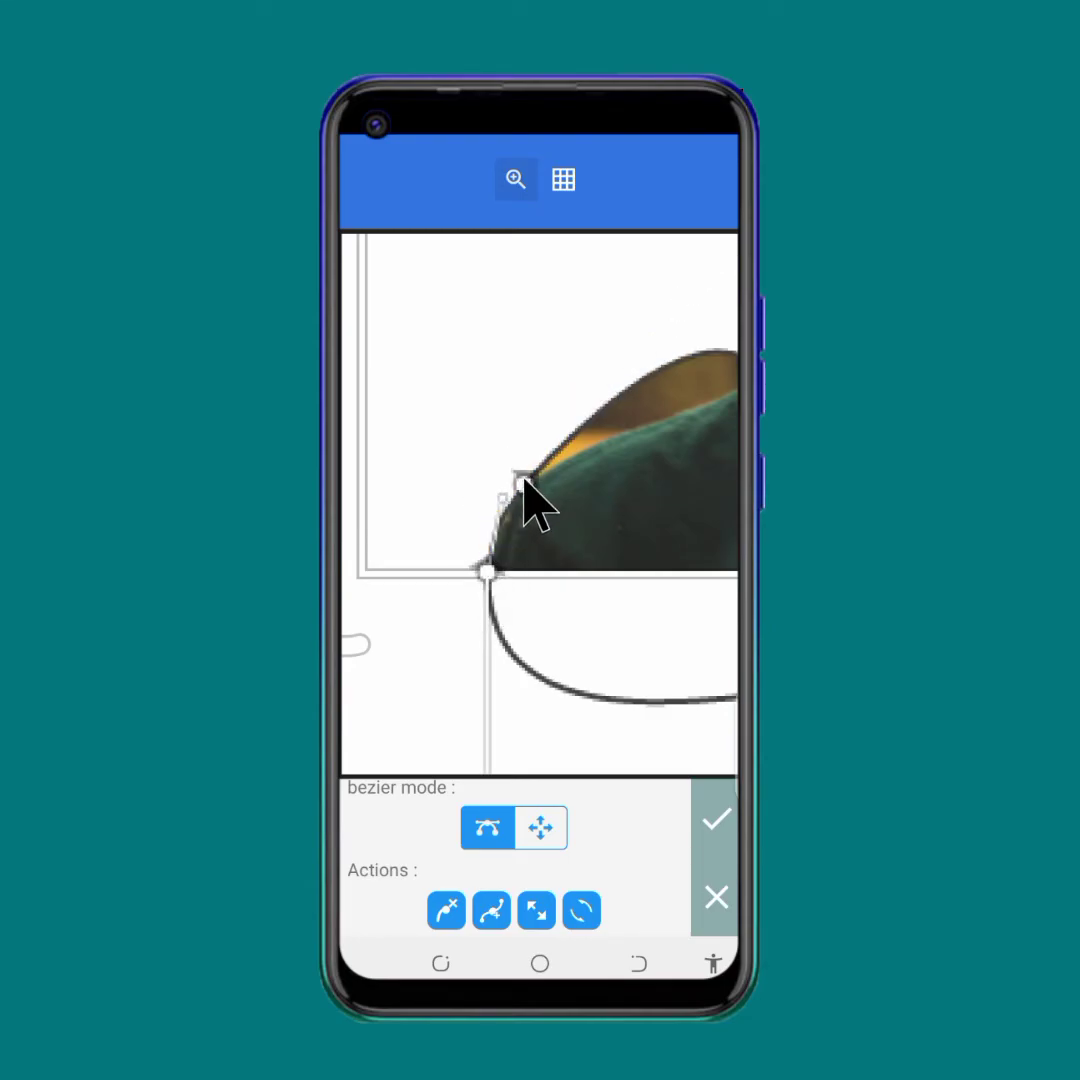
click(524, 484)
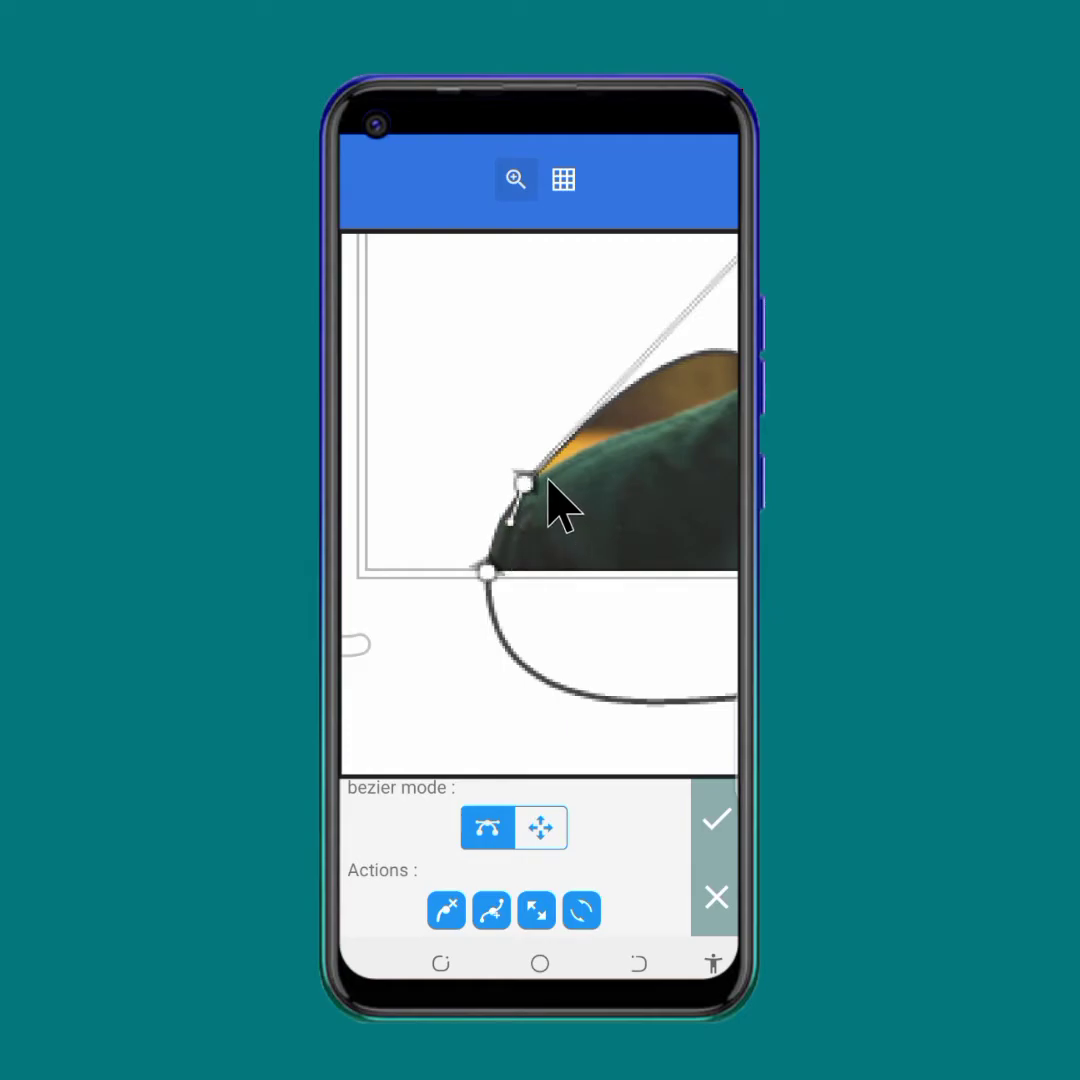
click(516, 180)
drag(682, 432, 535, 578)
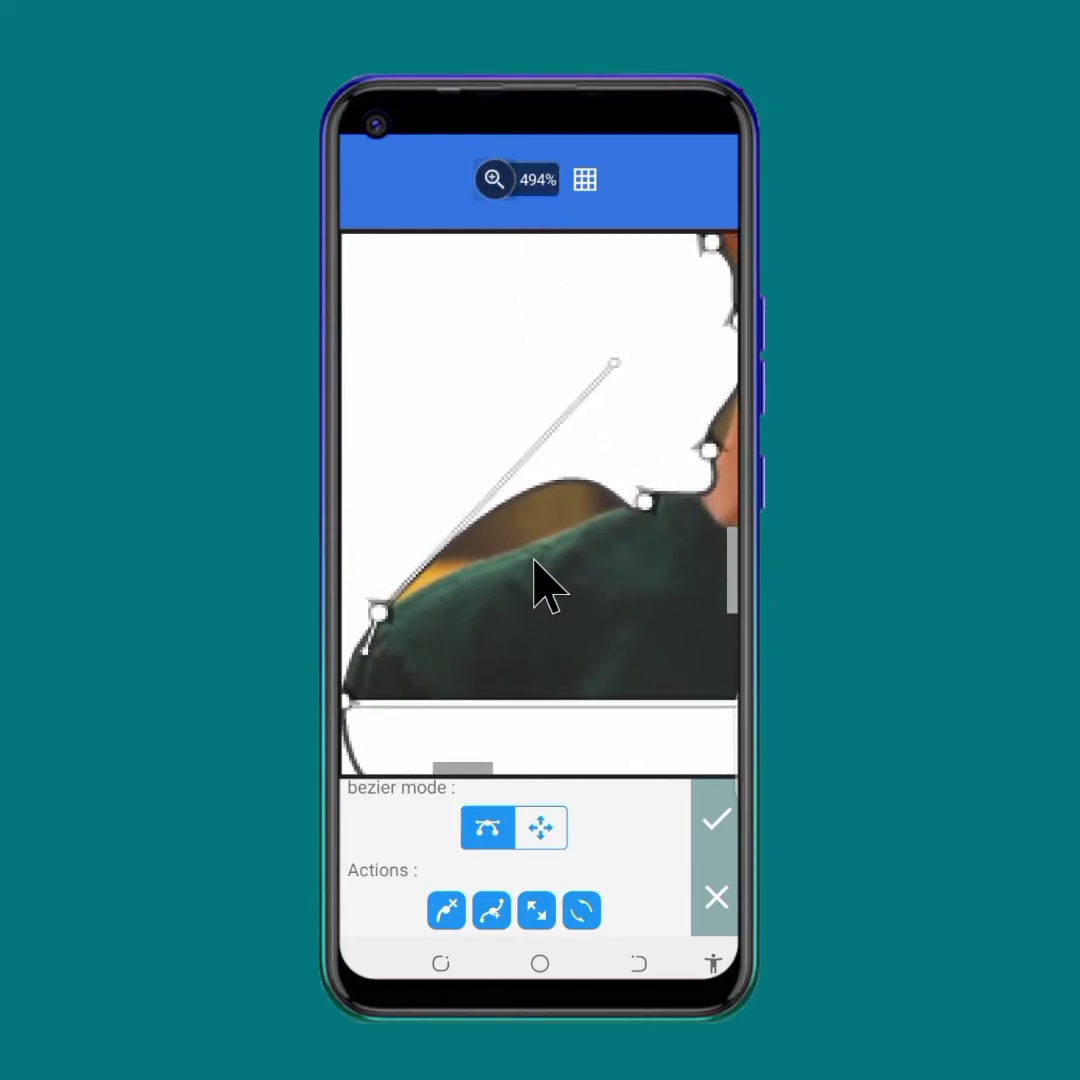
Step: Bend the facing handles of the left-shoulder and shirt-collar path points so the curve follows the top of the shoulder
click(497, 180)
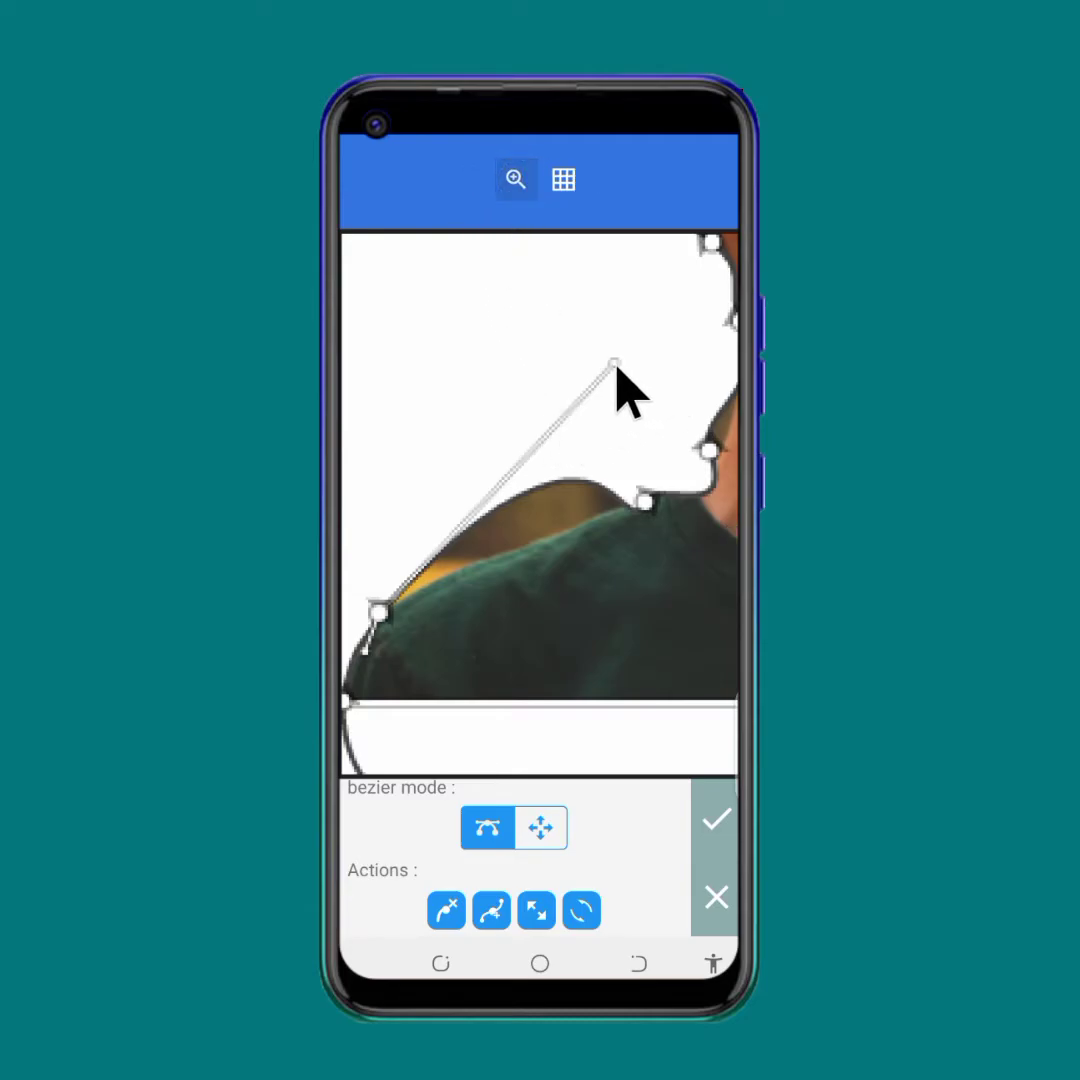
drag(613, 365, 541, 516)
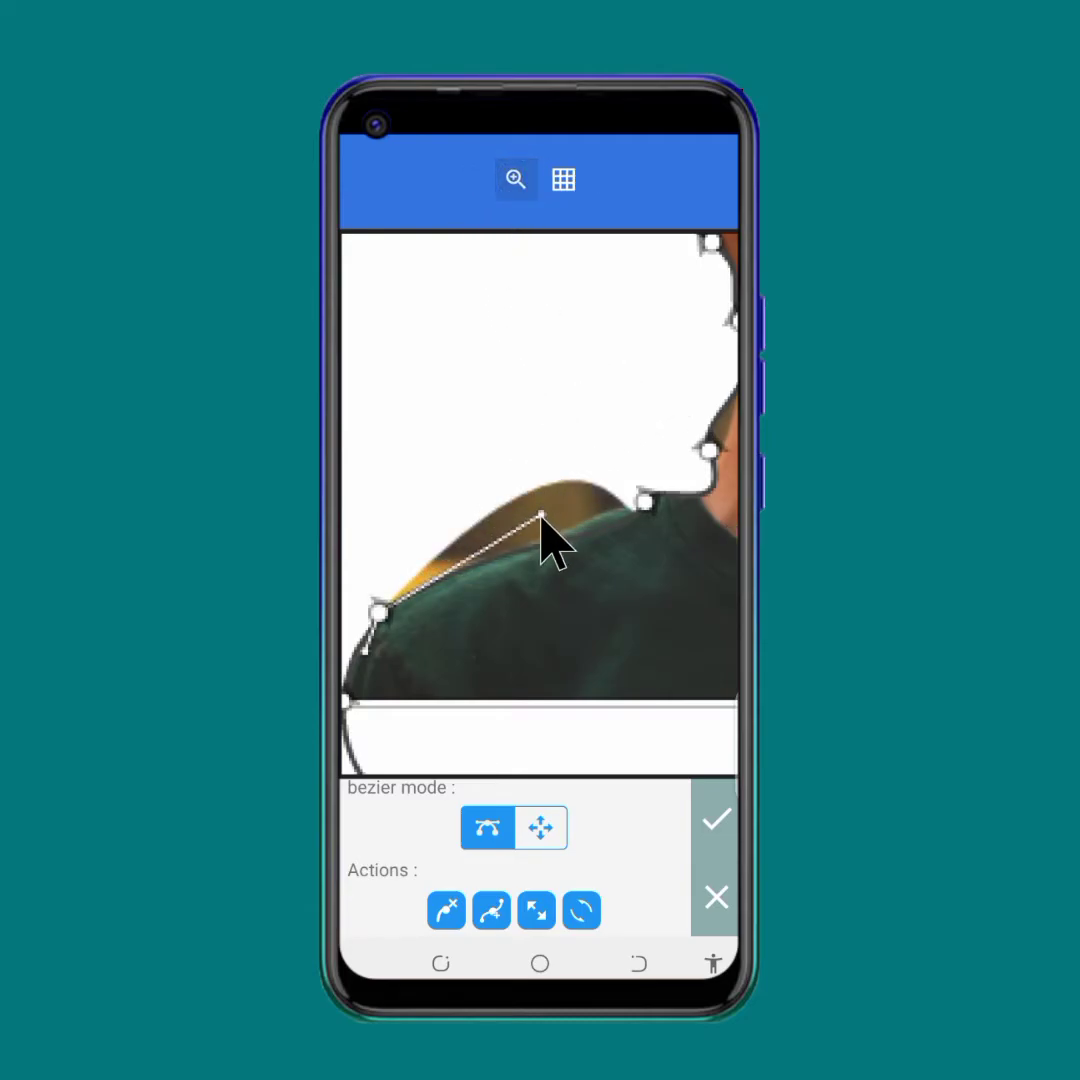
click(643, 502)
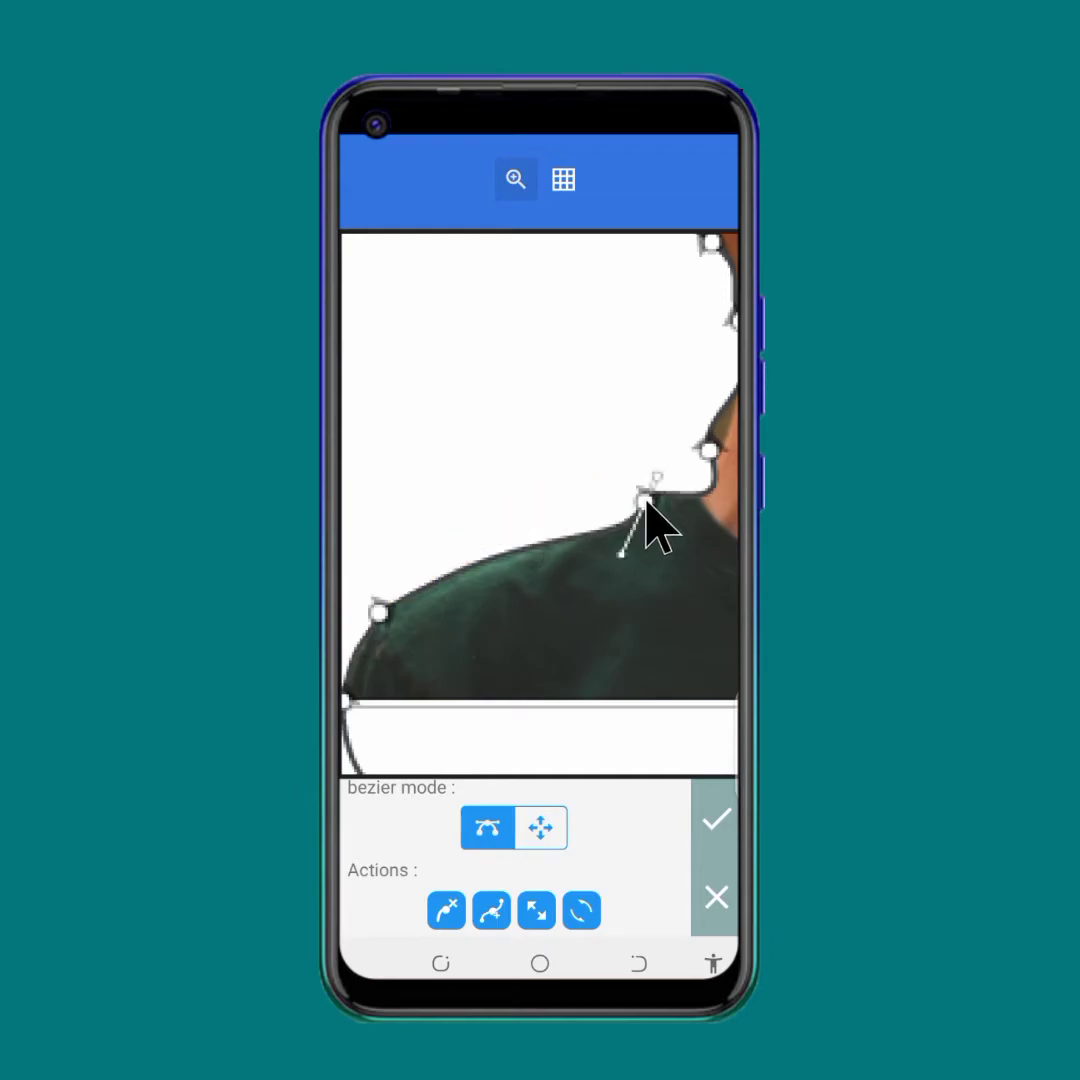
drag(621, 554, 590, 517)
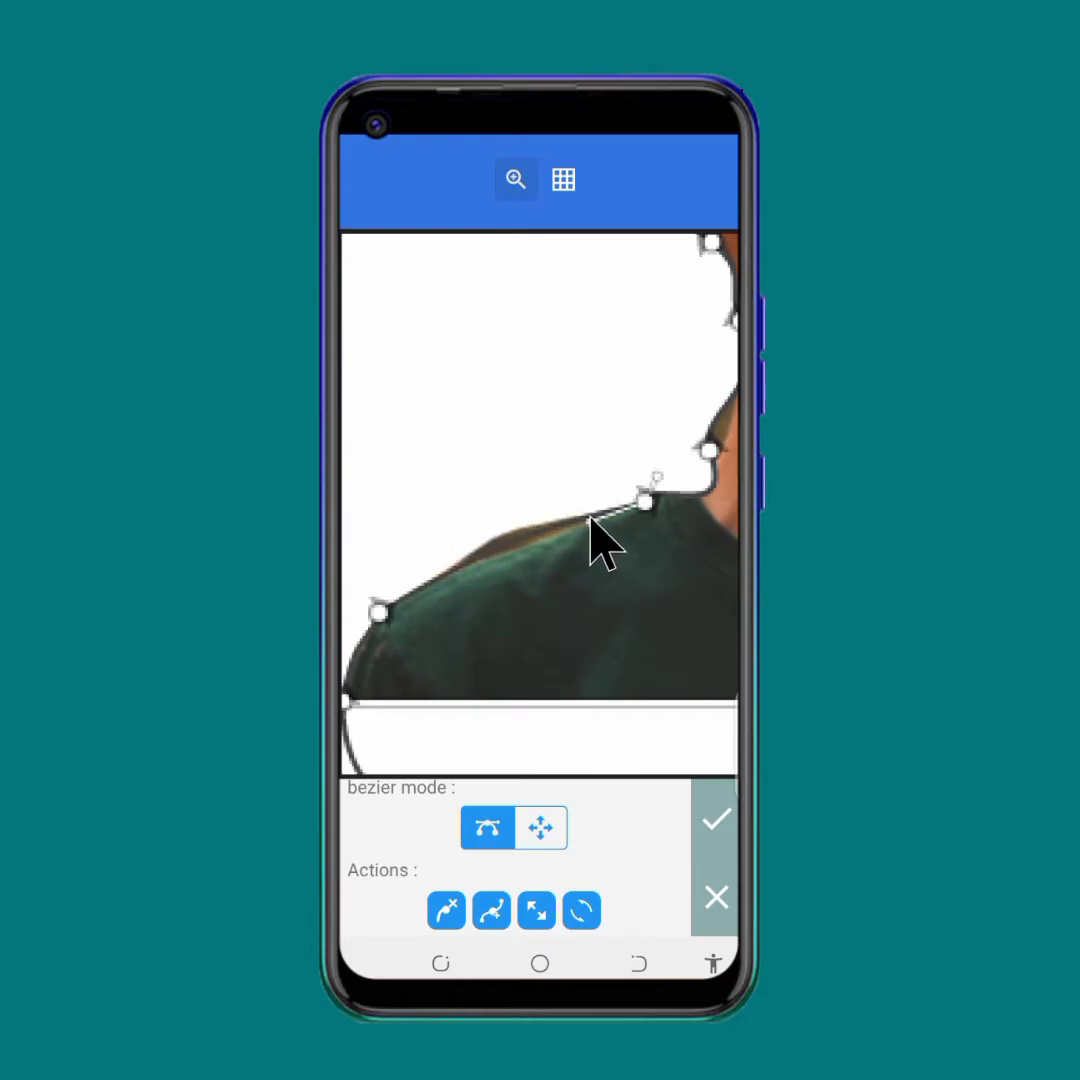
click(379, 614)
drag(544, 508, 521, 540)
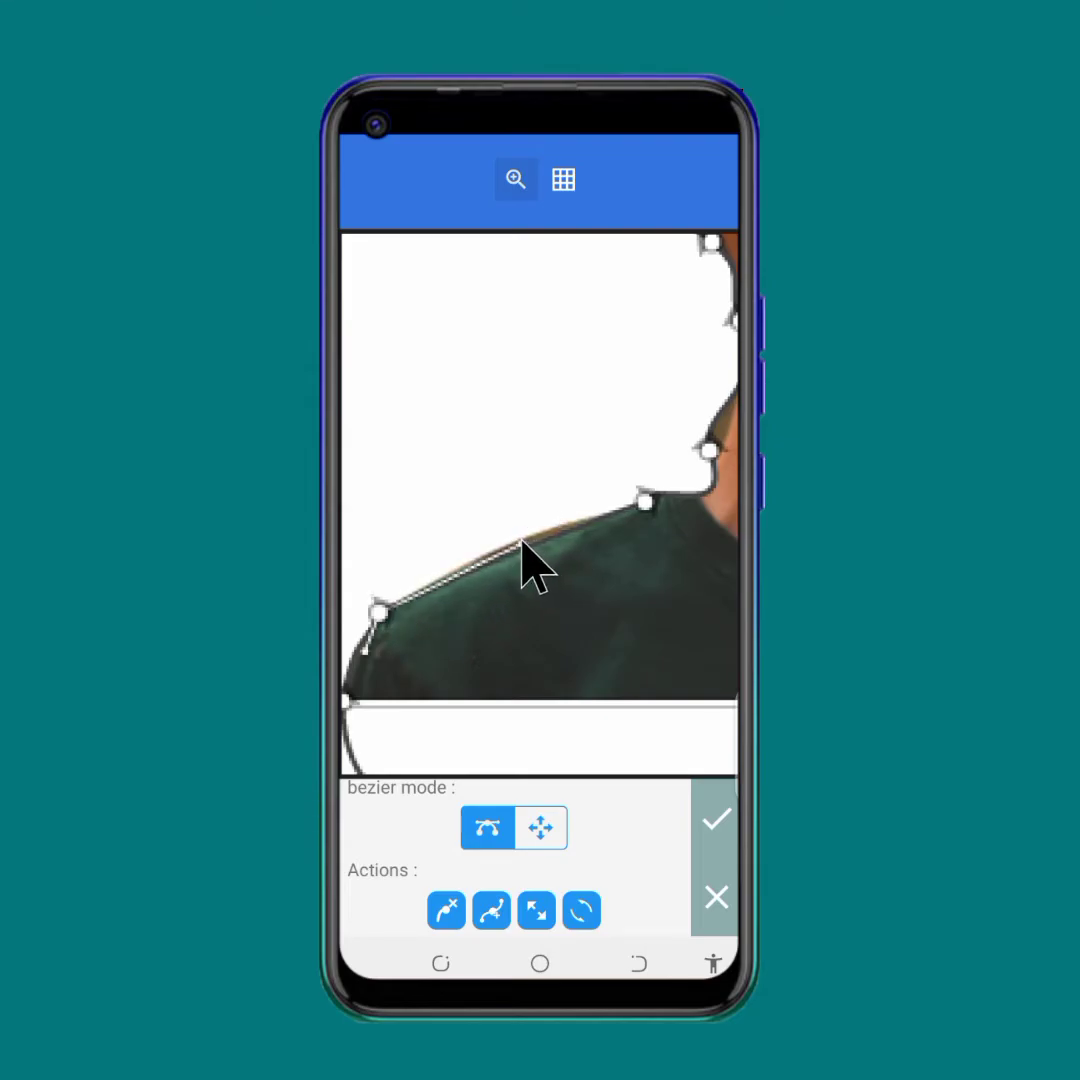
Step: Move the lower neck point to where the collar meets the neck and adjust the handles to follow the collar's edge
click(516, 179)
drag(672, 490, 511, 559)
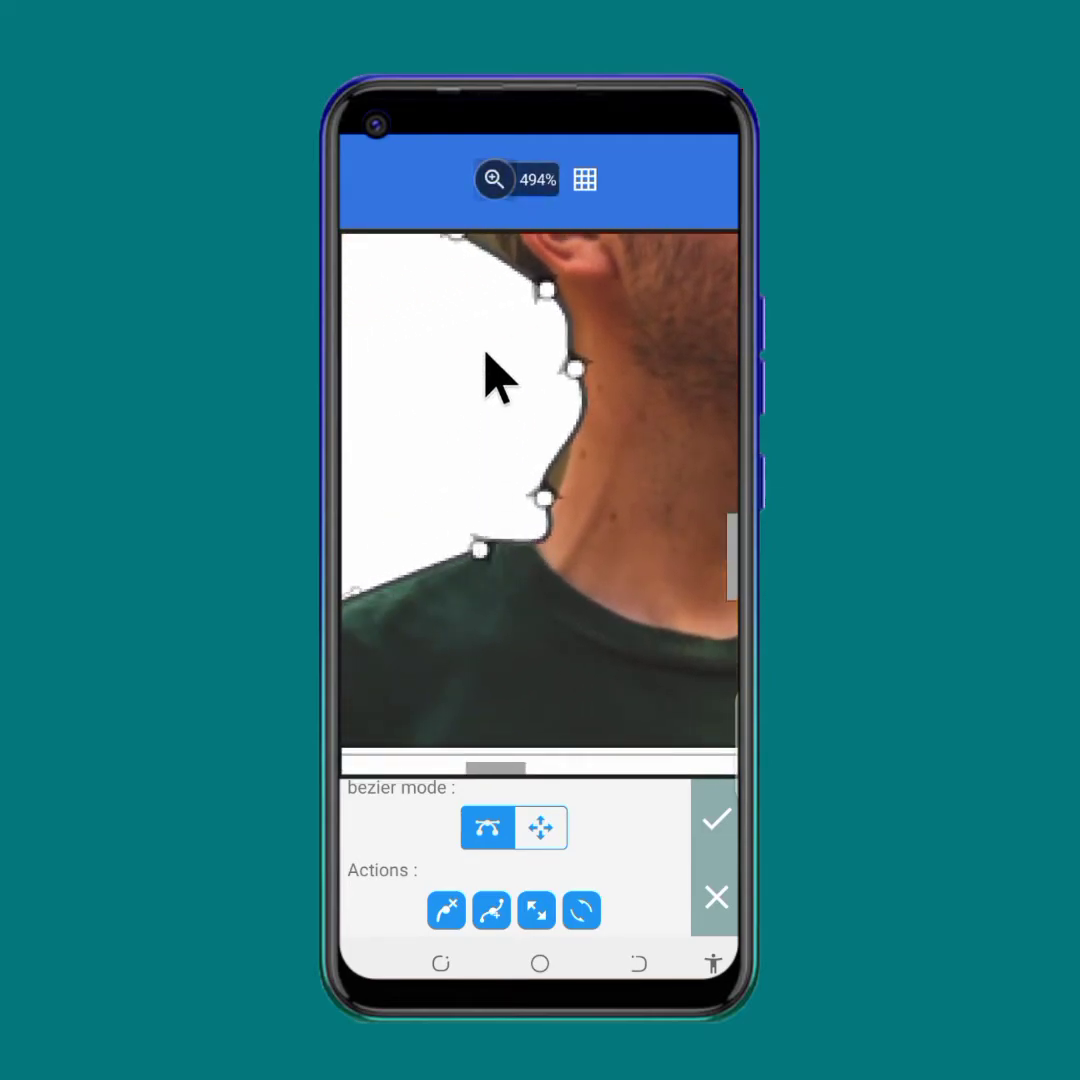
click(494, 180)
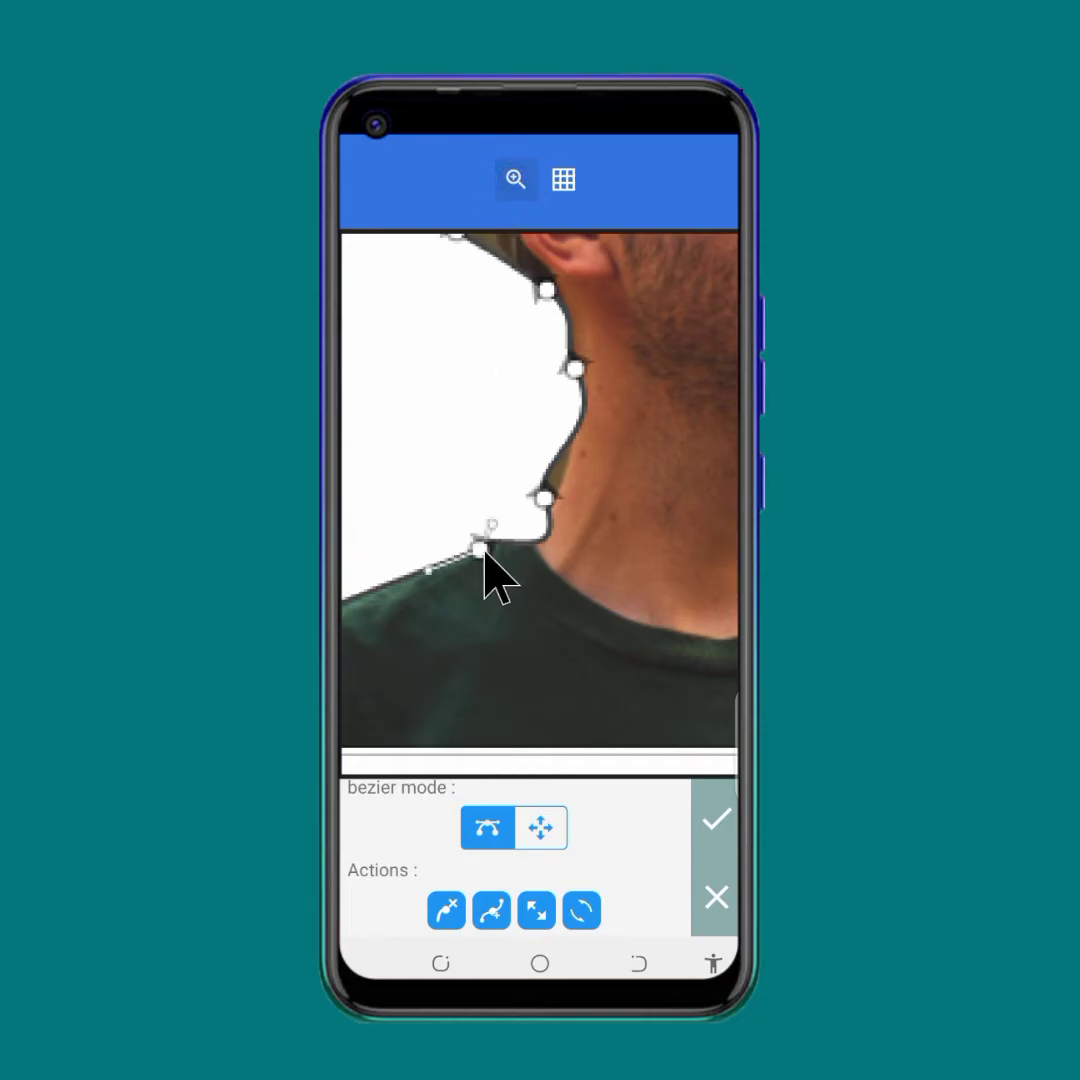
drag(491, 528, 512, 492)
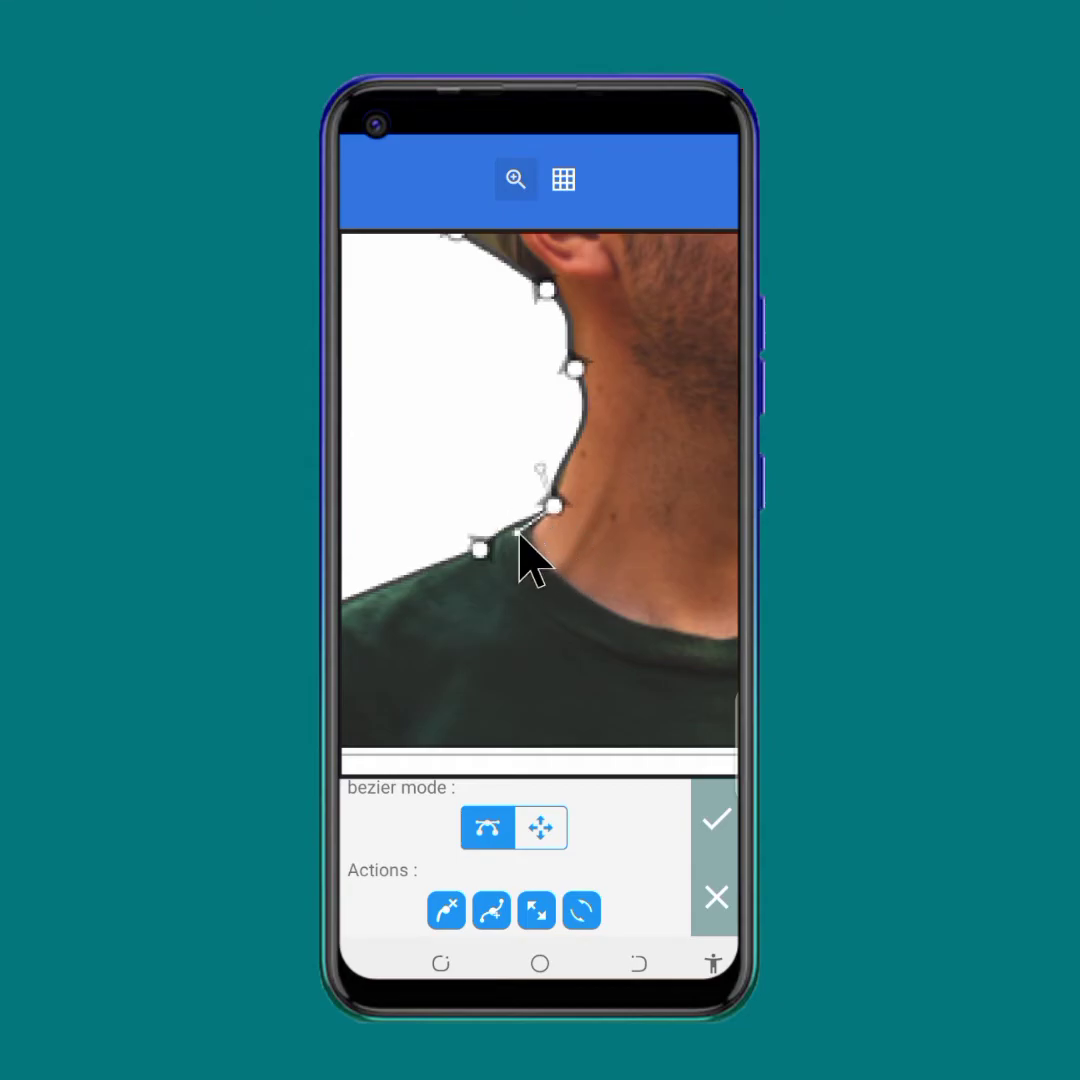
mouse_move(516, 534)
mouse_down()
mouse_move(497, 535)
mouse_move(493, 511)
mouse_move(512, 521)
mouse_up()
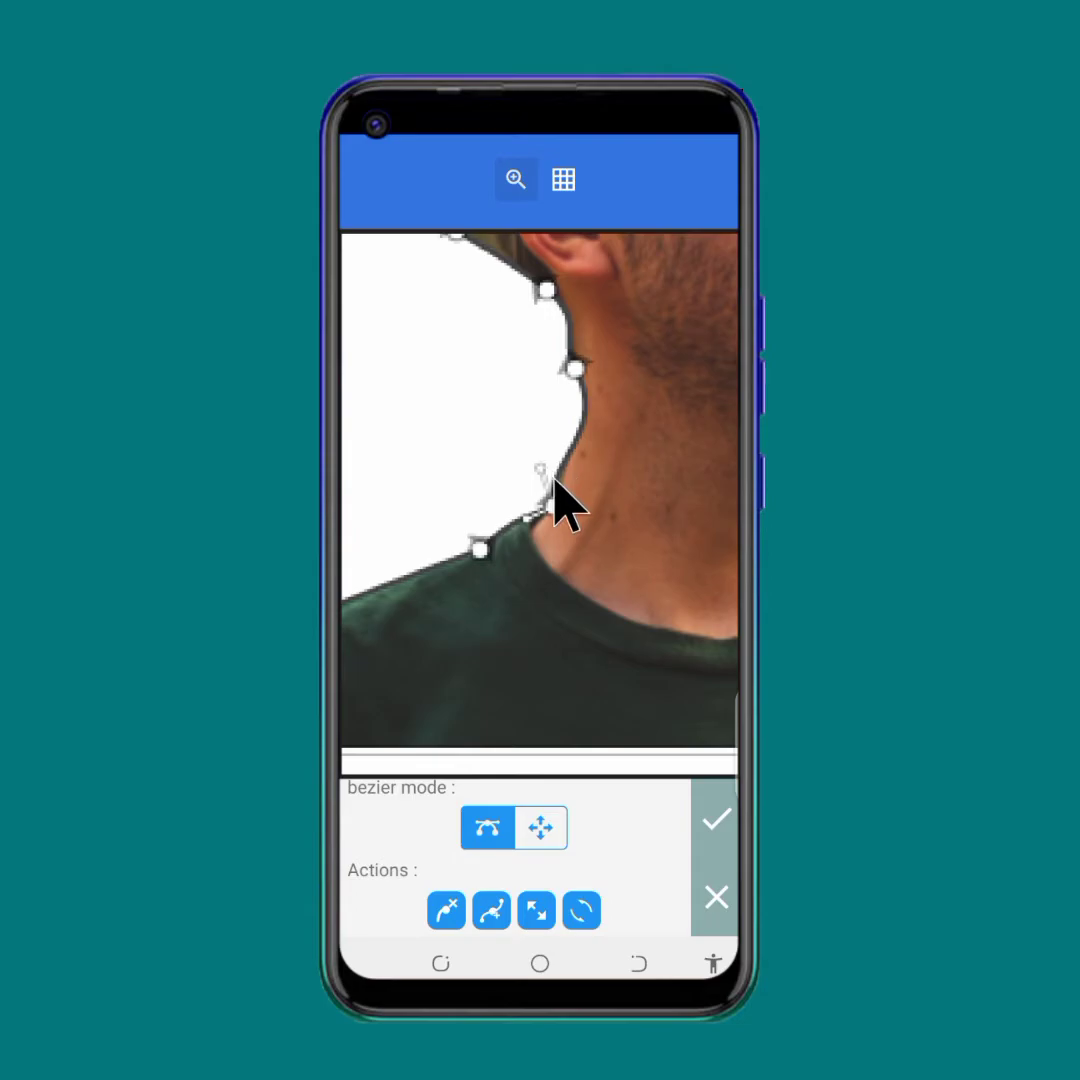
Step: Separate the two upper neck points, set the lower one at the hairline, and bend the handles to trace the back of the neck
drag(577, 370, 536, 404)
drag(552, 298, 501, 307)
drag(540, 391, 575, 371)
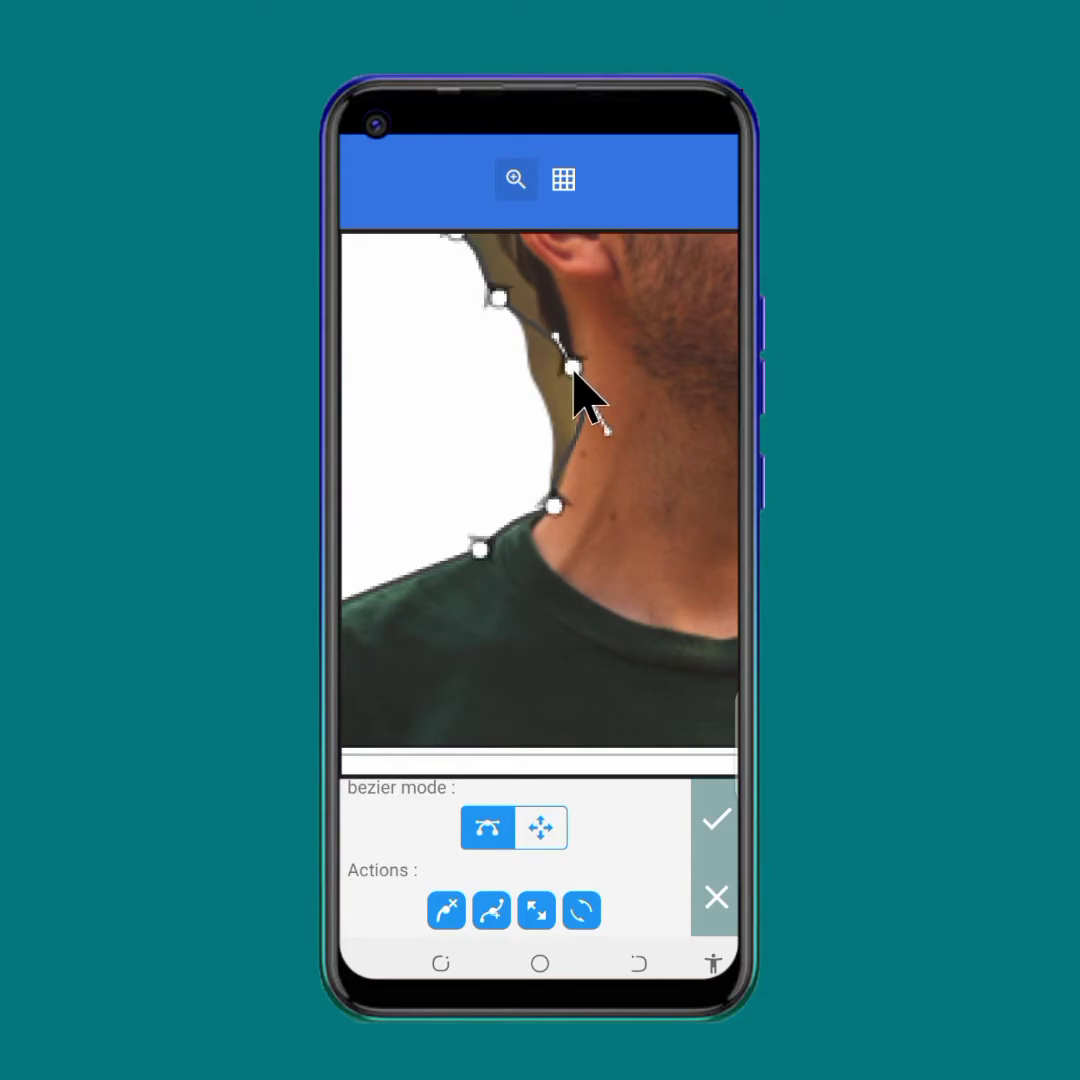
drag(612, 437, 566, 452)
click(556, 510)
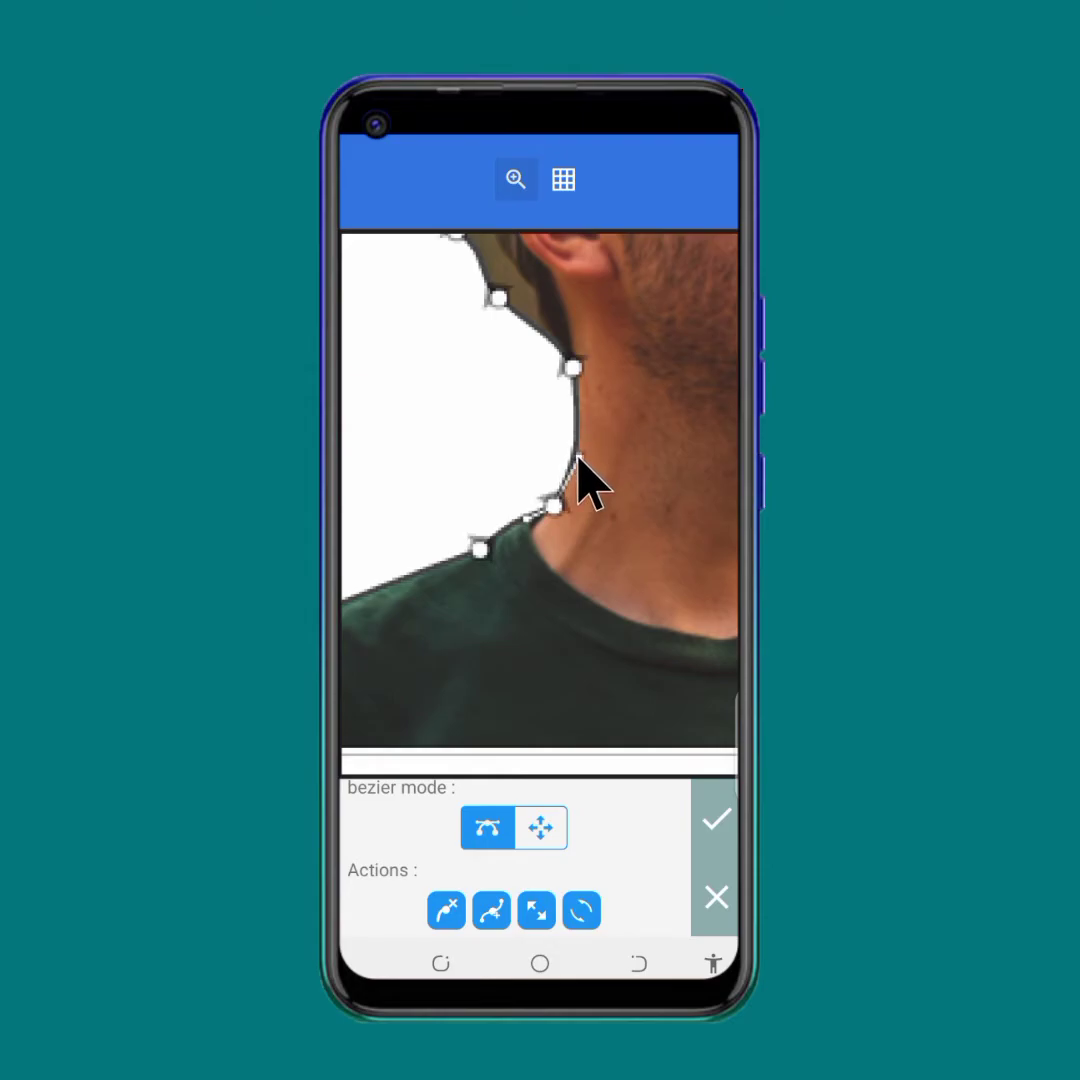
Step: Fit the nape point and the point behind the ear to the hair and cap edge, turning their handles along the outline
click(514, 182)
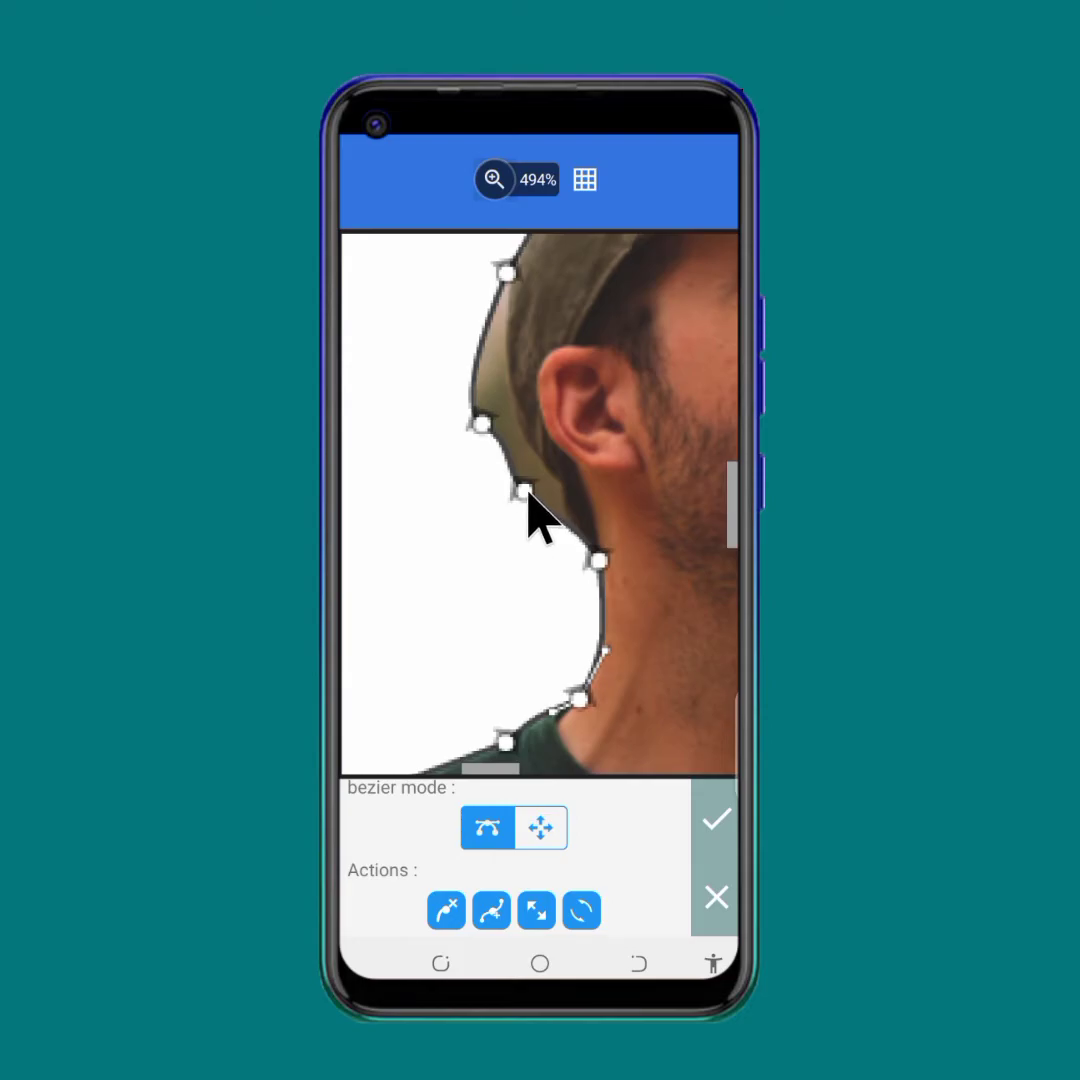
click(508, 180)
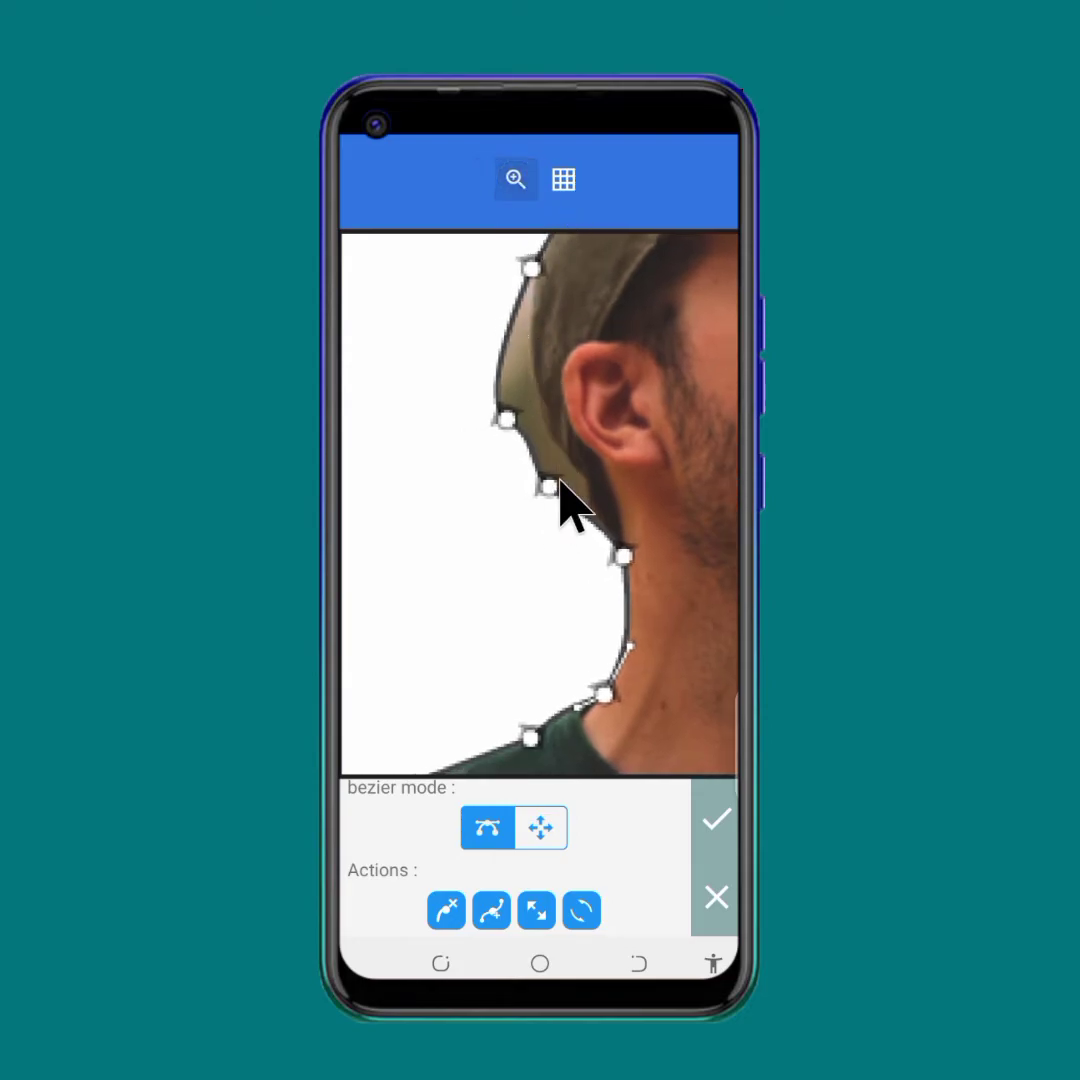
drag(549, 488, 581, 479)
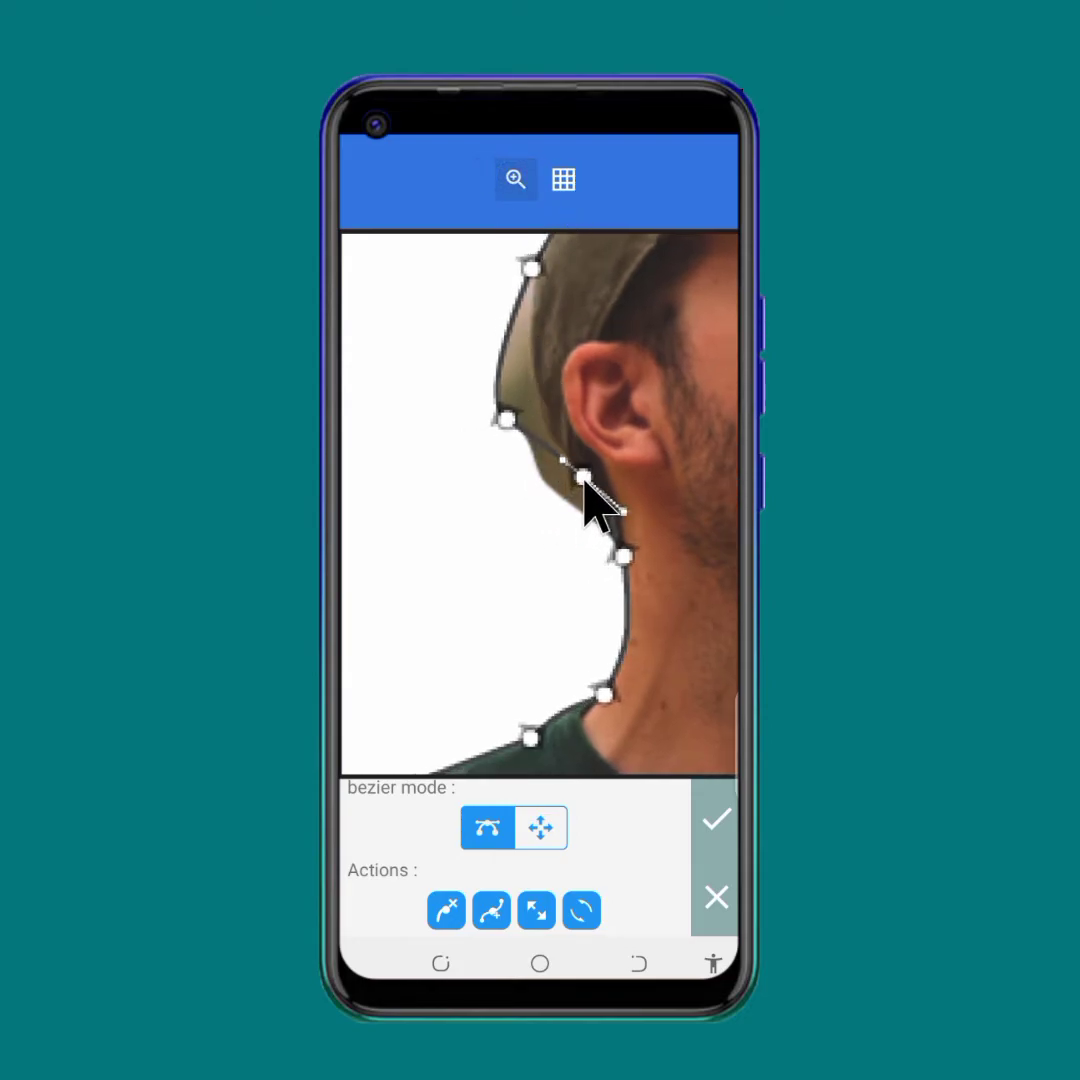
drag(626, 514, 587, 524)
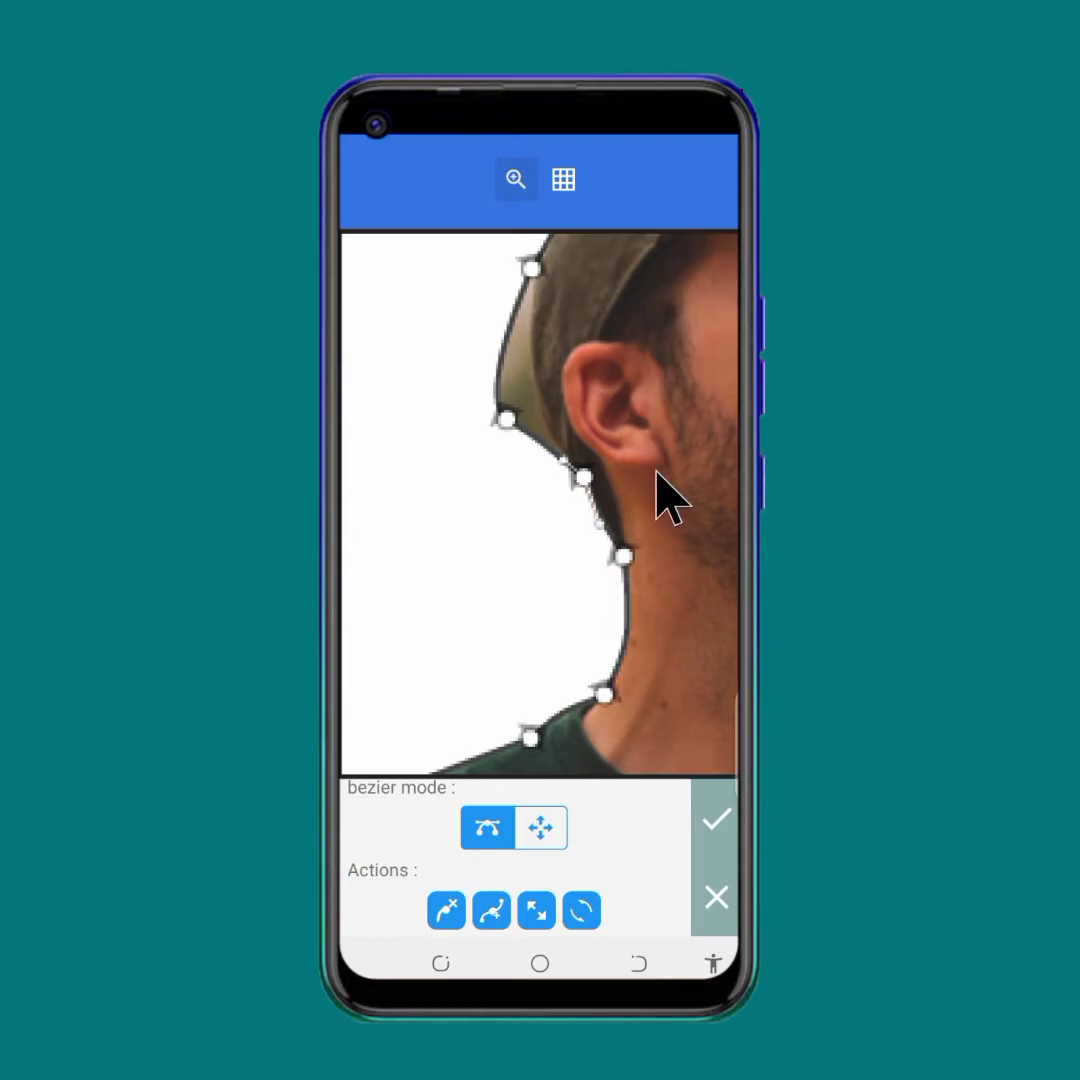
drag(504, 421, 547, 442)
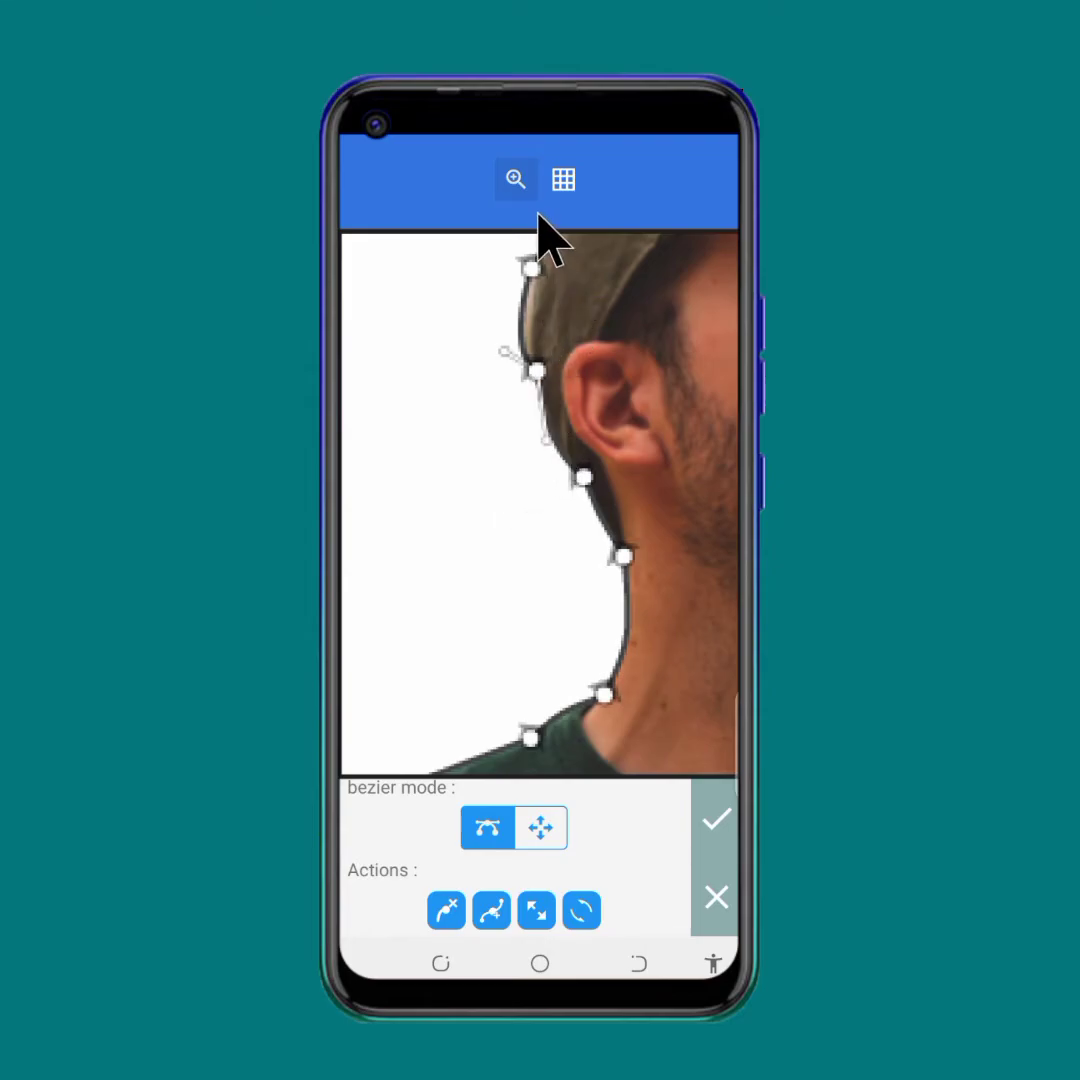
Step: Reposition the point on the cap's rear edge and reshape the curve between it and the point behind the ear
click(496, 183)
drag(590, 290, 525, 511)
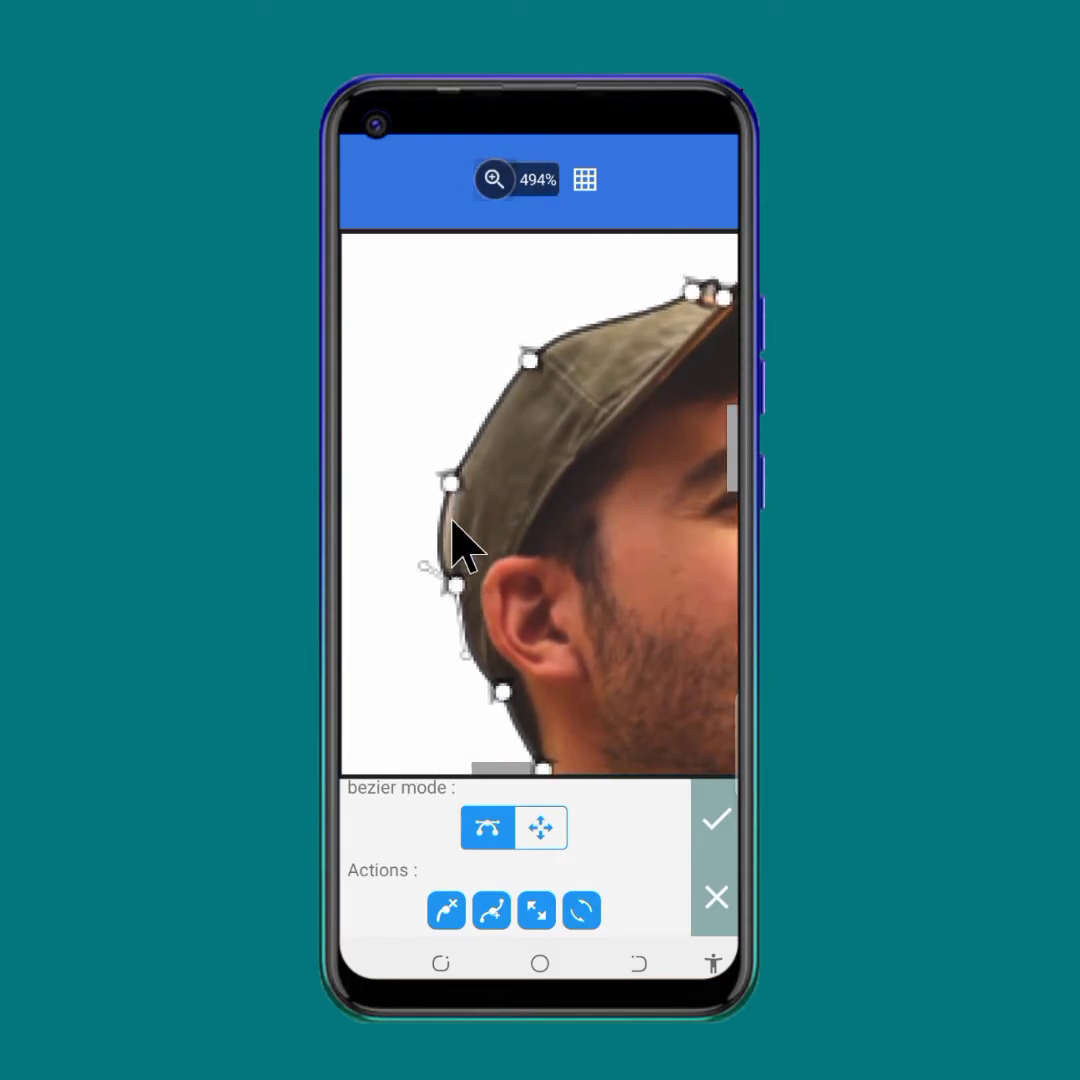
drag(448, 494, 450, 432)
click(494, 181)
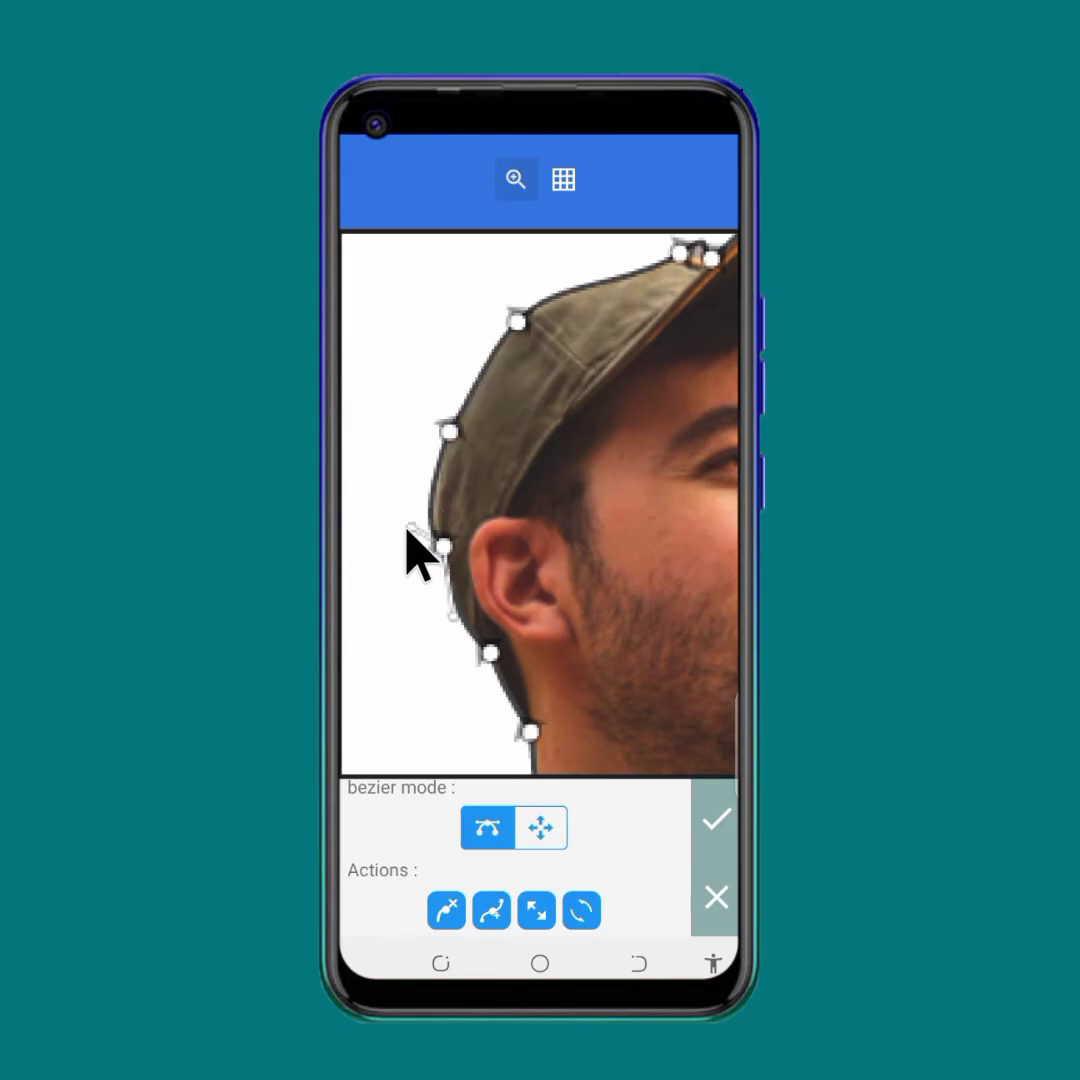
drag(408, 525, 416, 513)
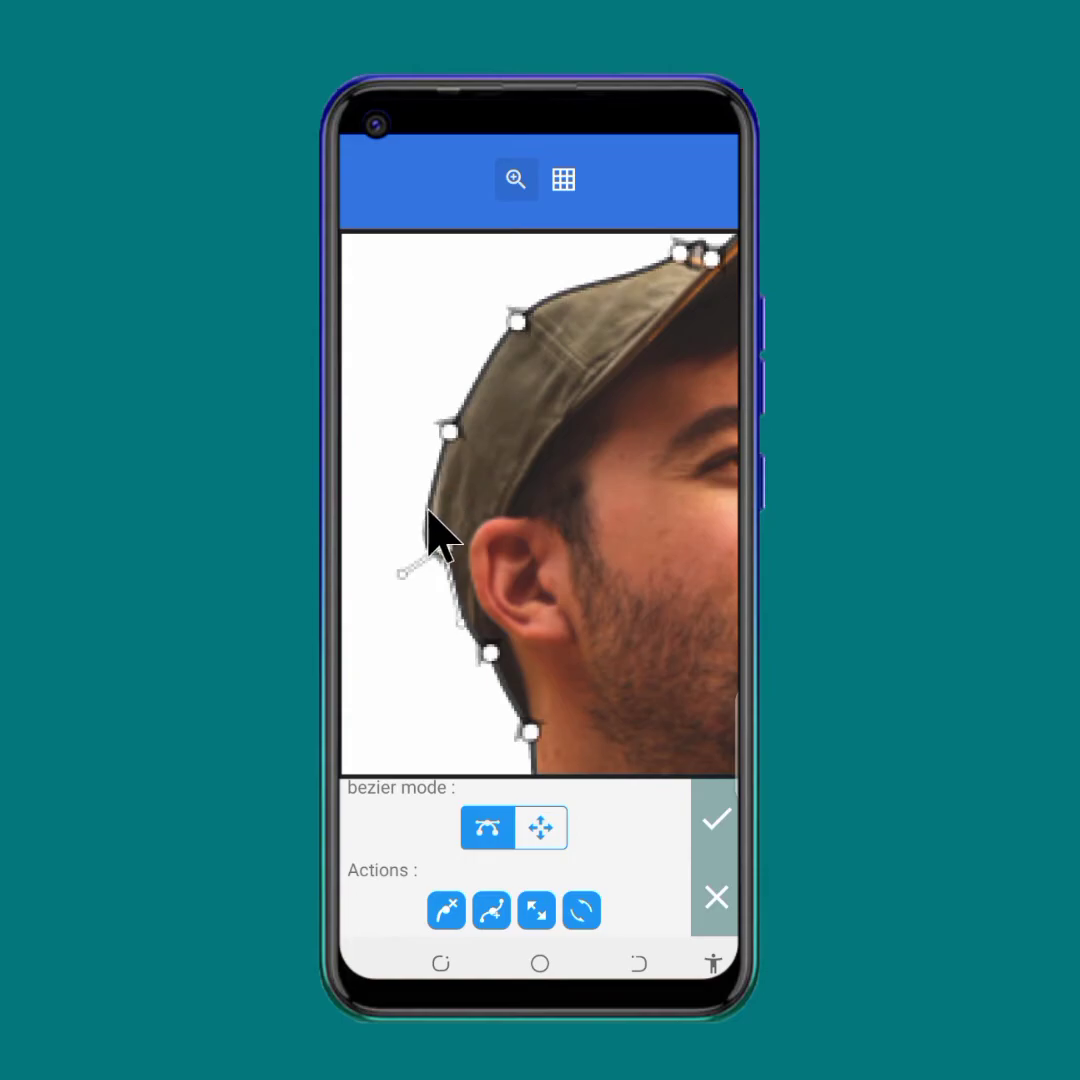
drag(404, 578, 424, 512)
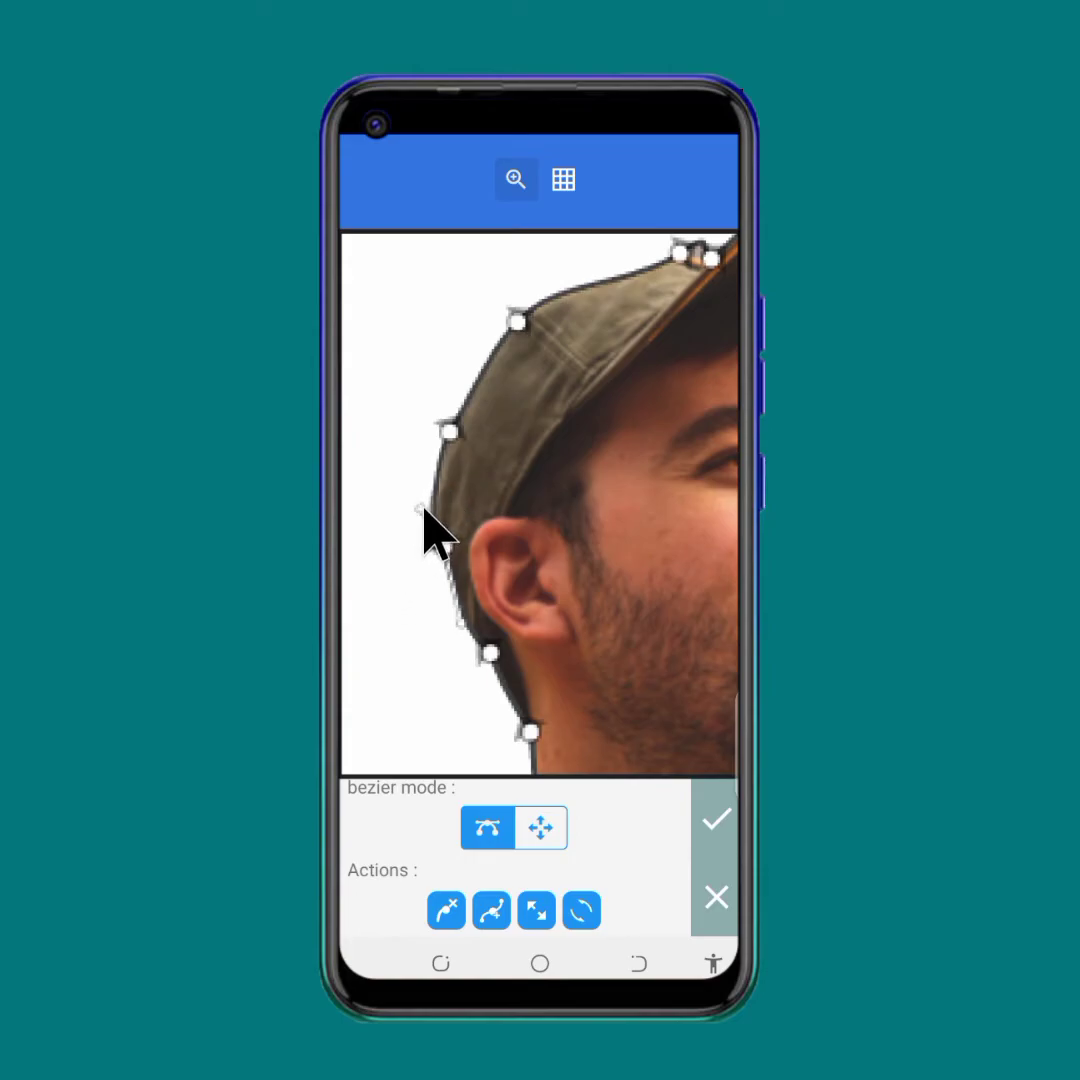
click(449, 432)
Step: Adjust the upper-rear crown point and the handles facing it so the mask follows the rounded back of the cap
click(512, 185)
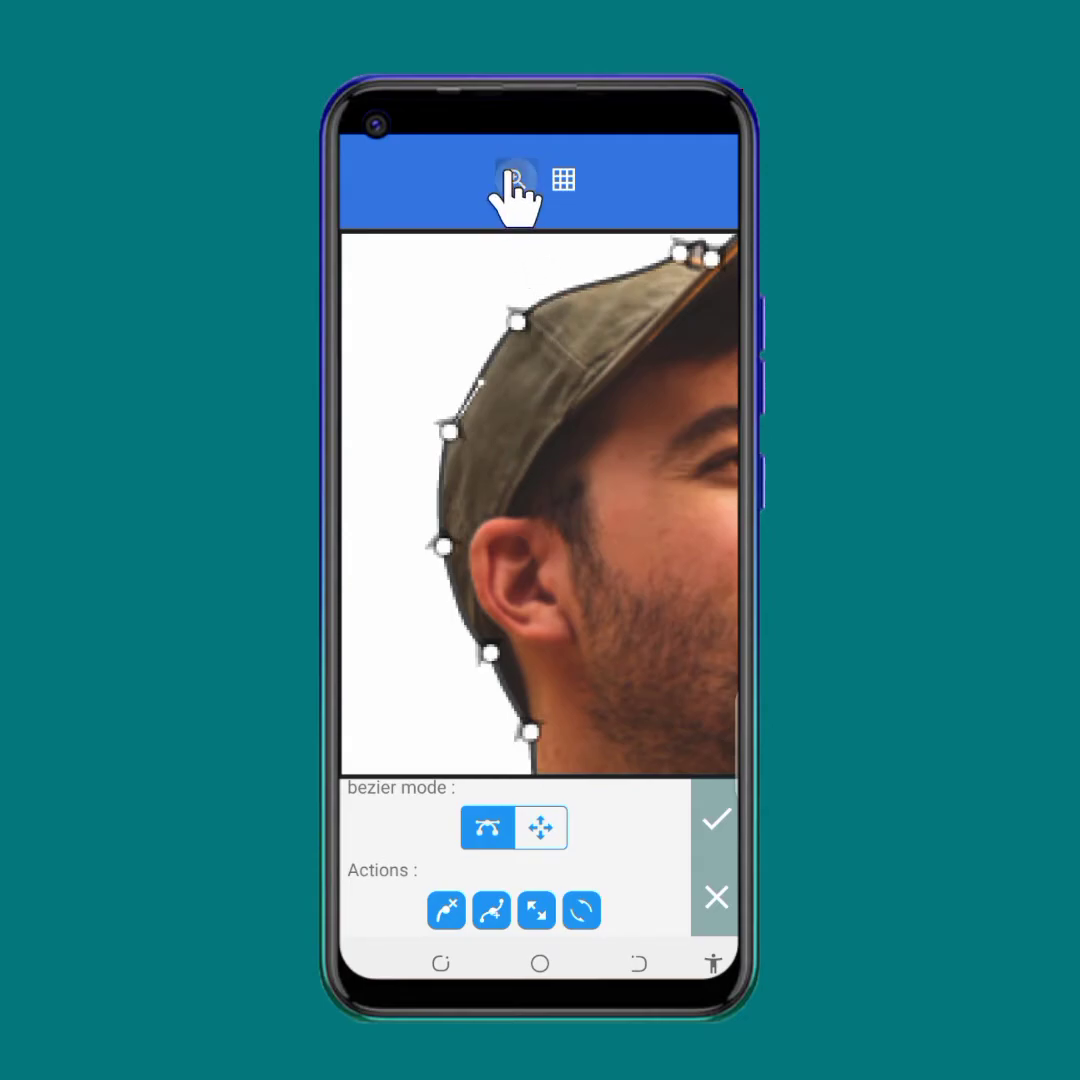
drag(595, 435, 564, 494)
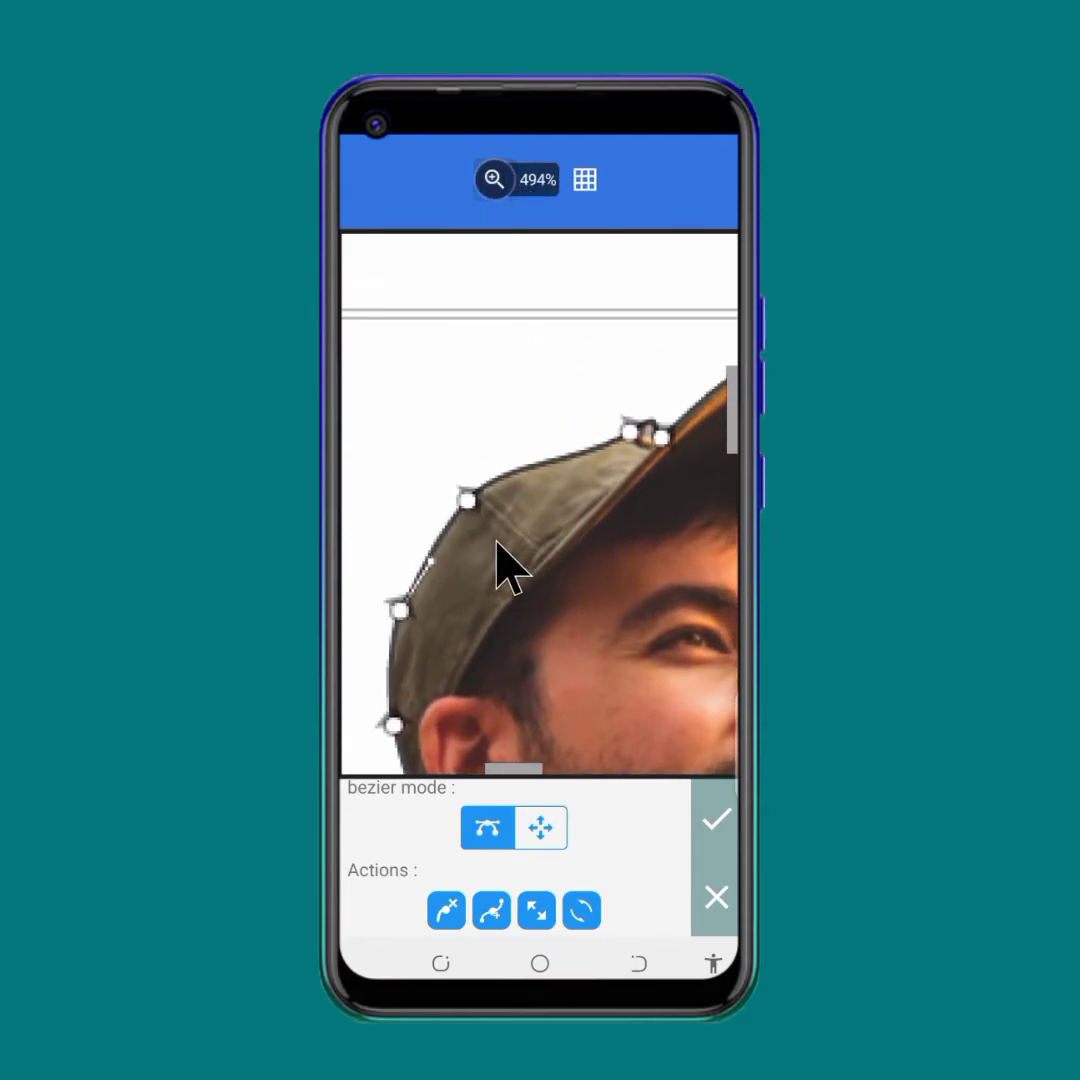
drag(440, 590, 410, 598)
click(497, 185)
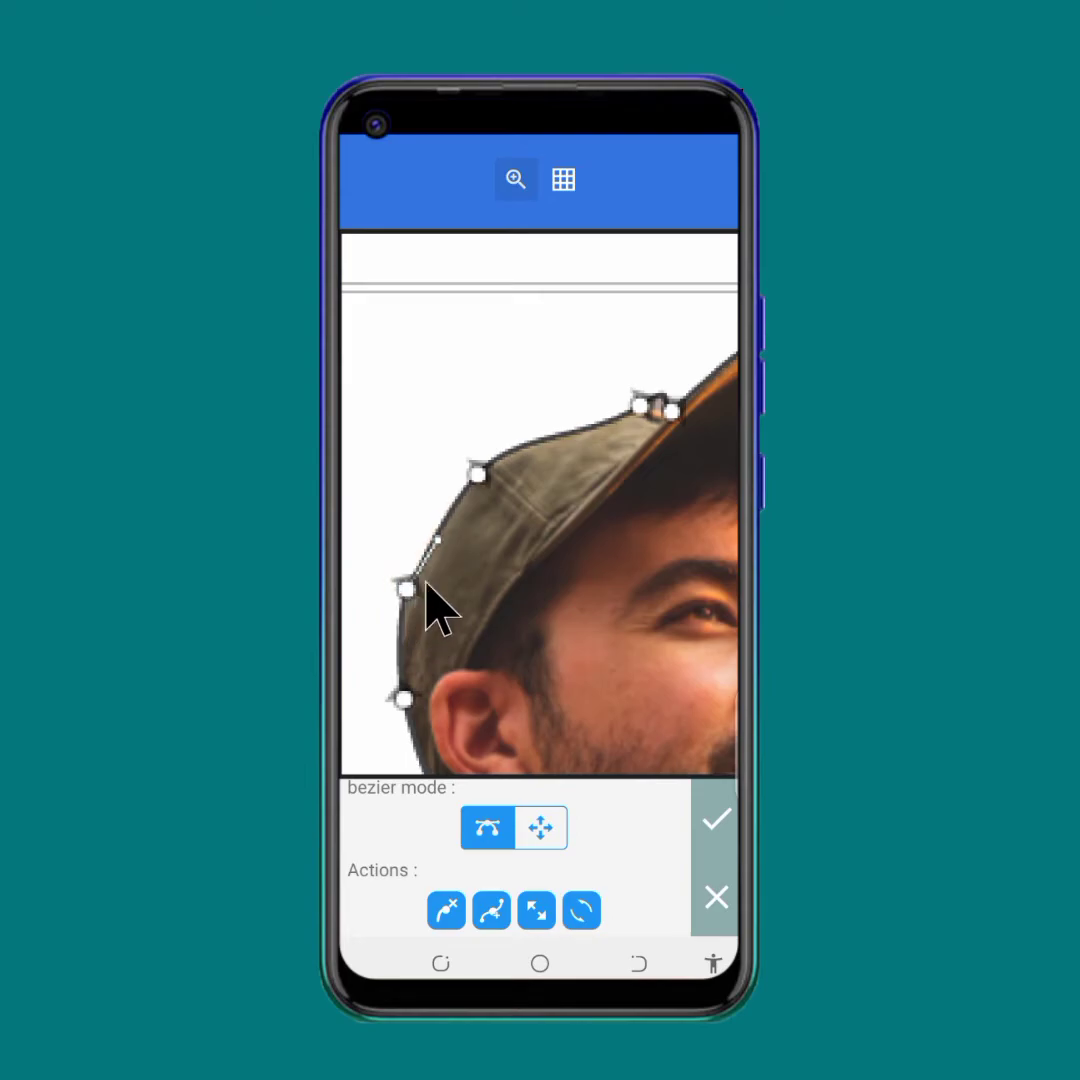
drag(478, 474, 432, 510)
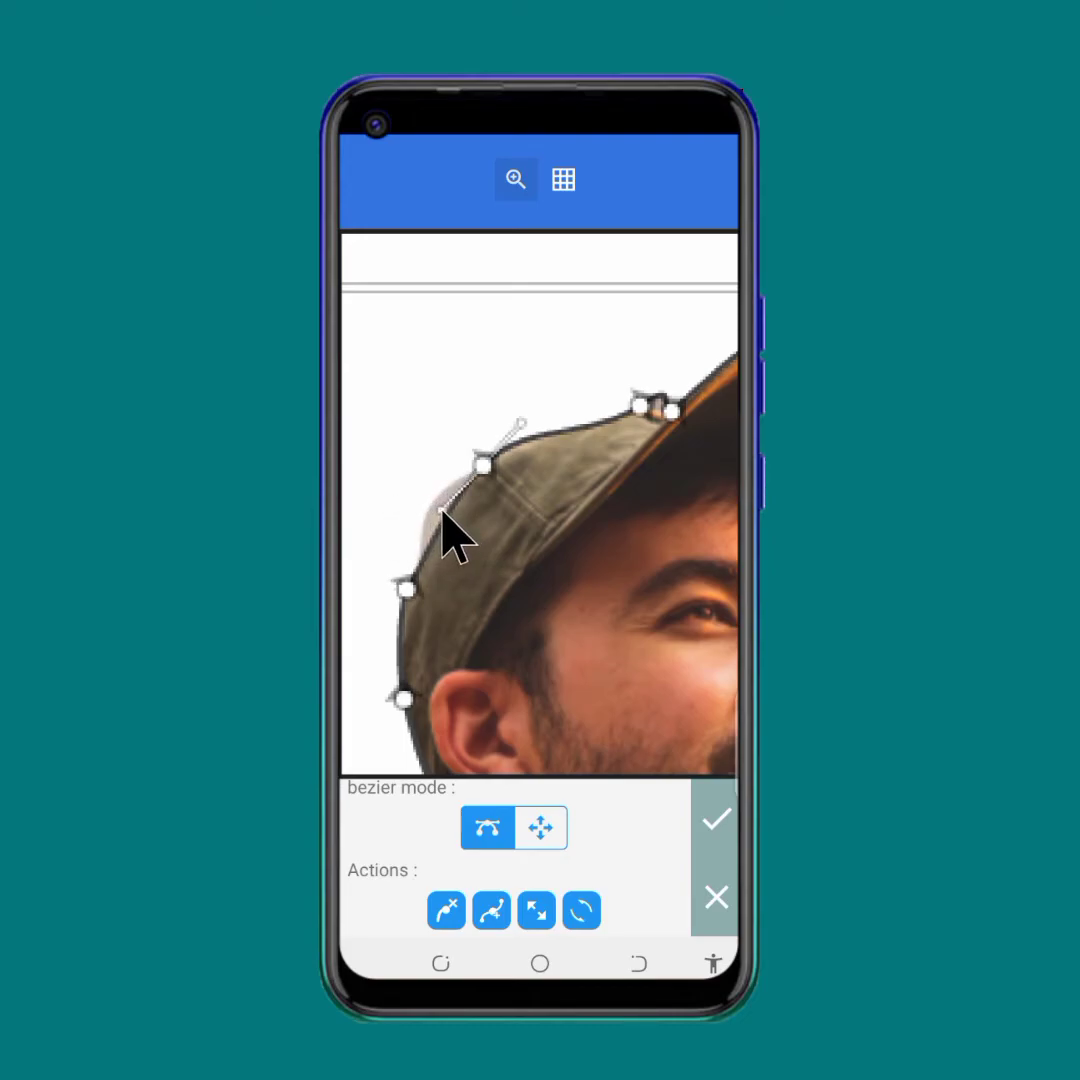
click(406, 589)
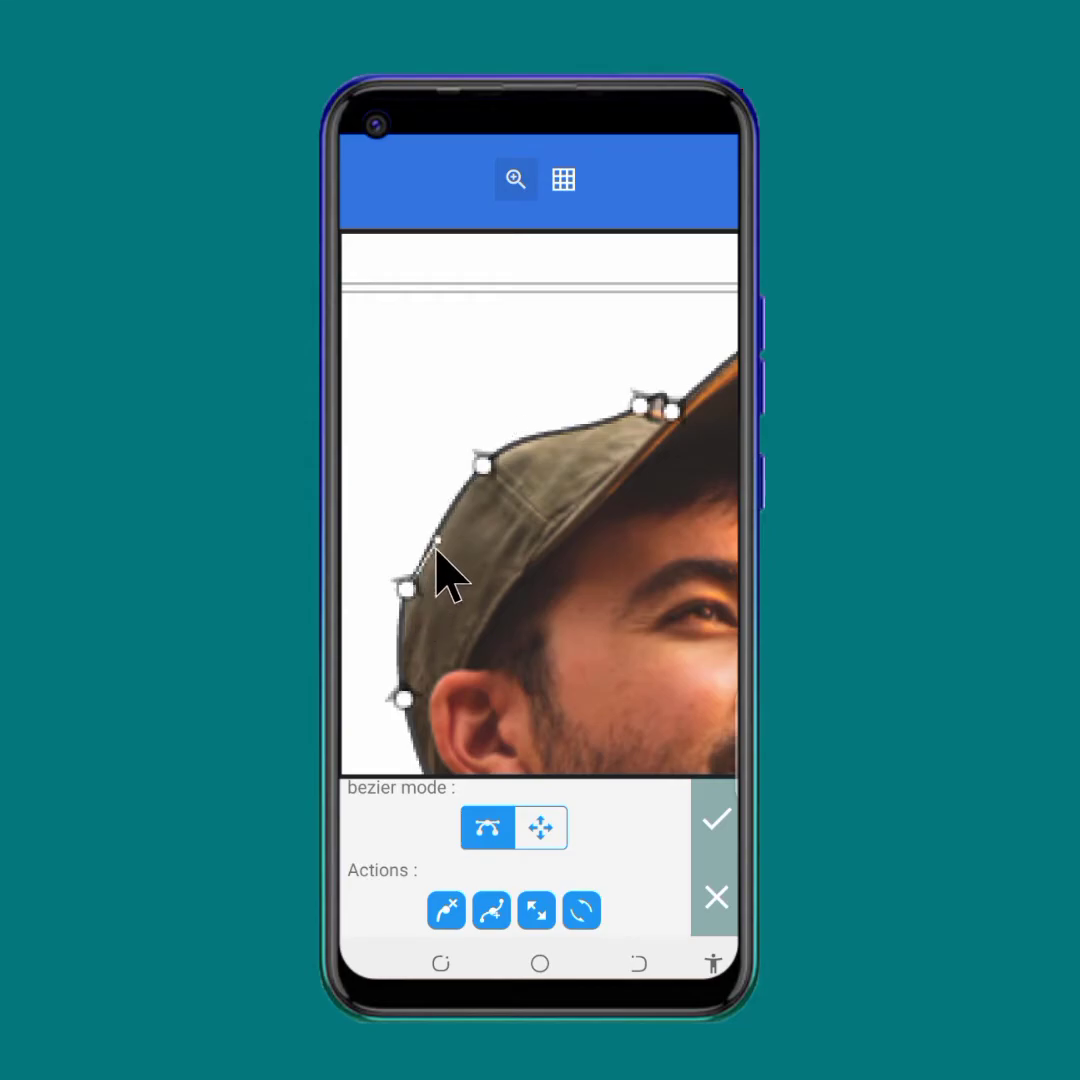
mouse_move(436, 542)
mouse_down()
mouse_move(391, 547)
mouse_move(416, 556)
mouse_move(427, 542)
mouse_up()
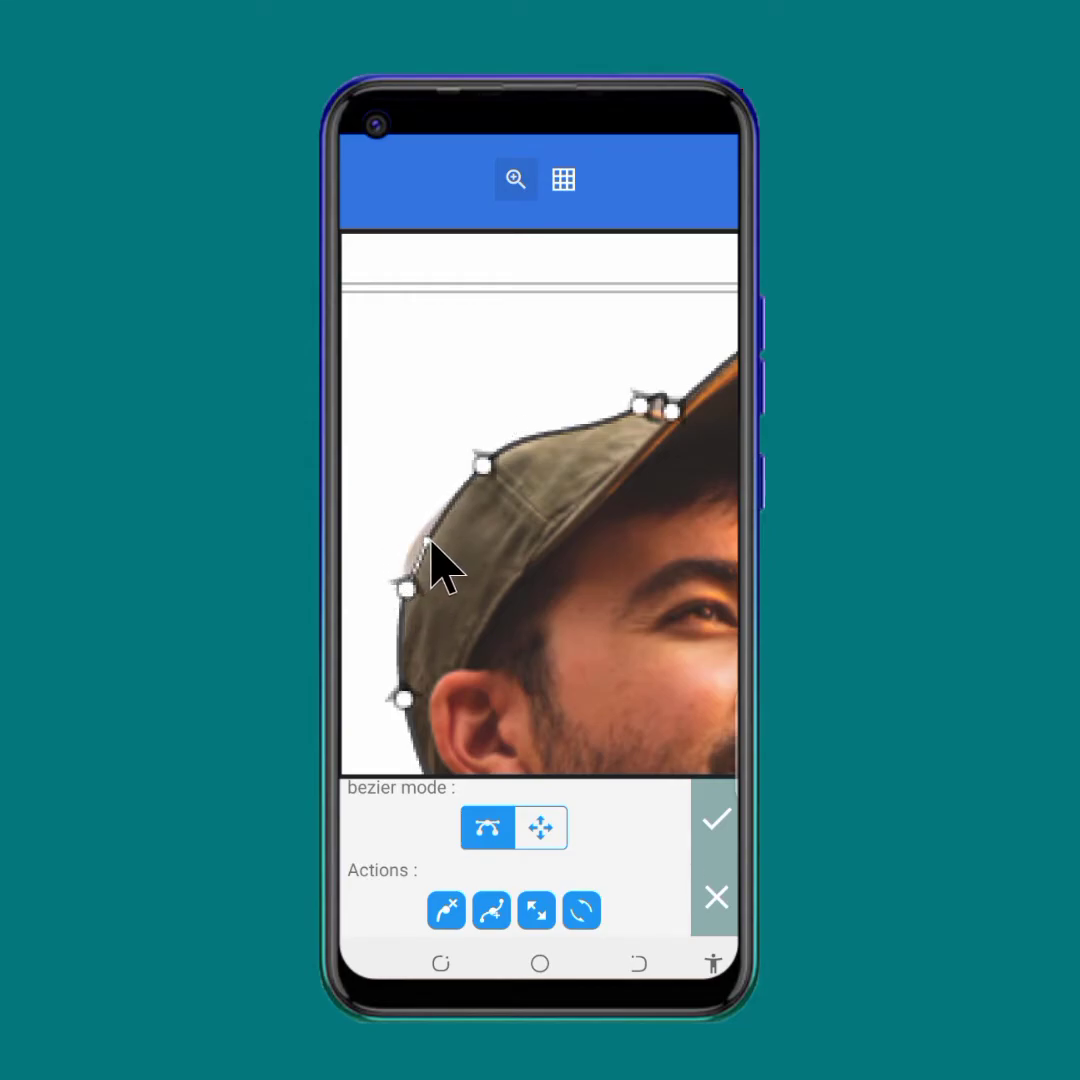
Step: Spread apart the two close points near the cap's brim and place the first on the crown's upper edge with its handle along it
click(516, 180)
drag(588, 543, 497, 569)
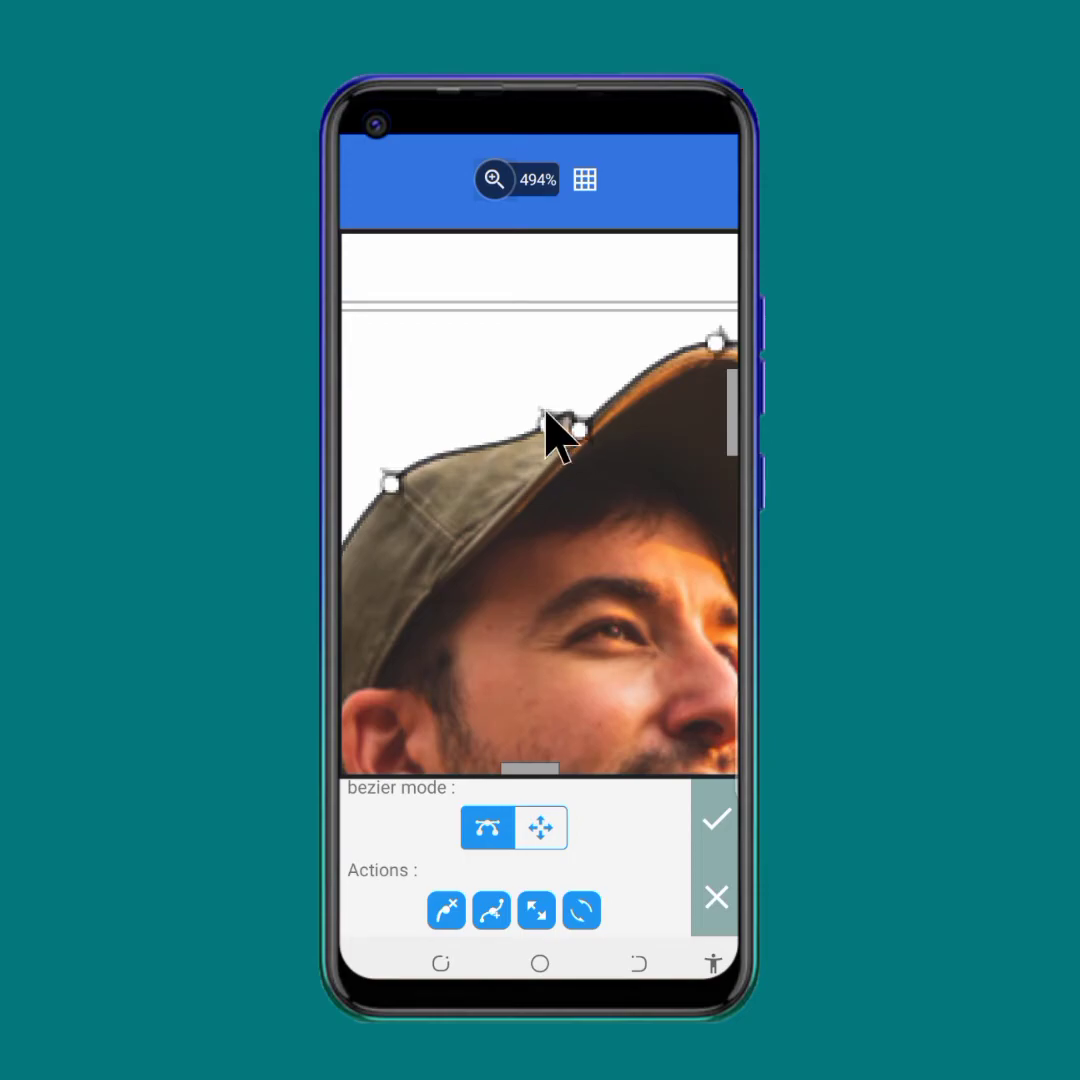
click(494, 180)
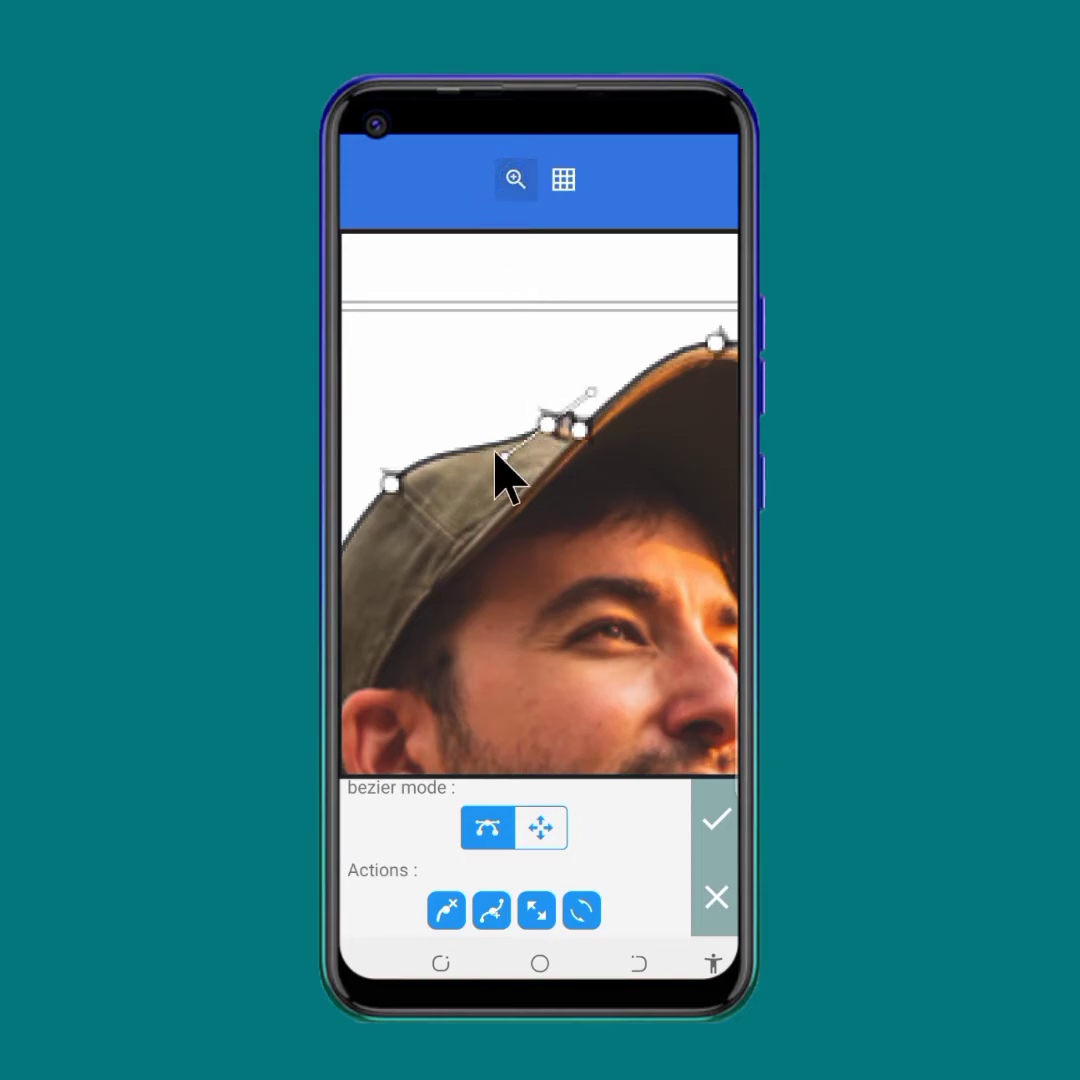
drag(545, 430, 528, 350)
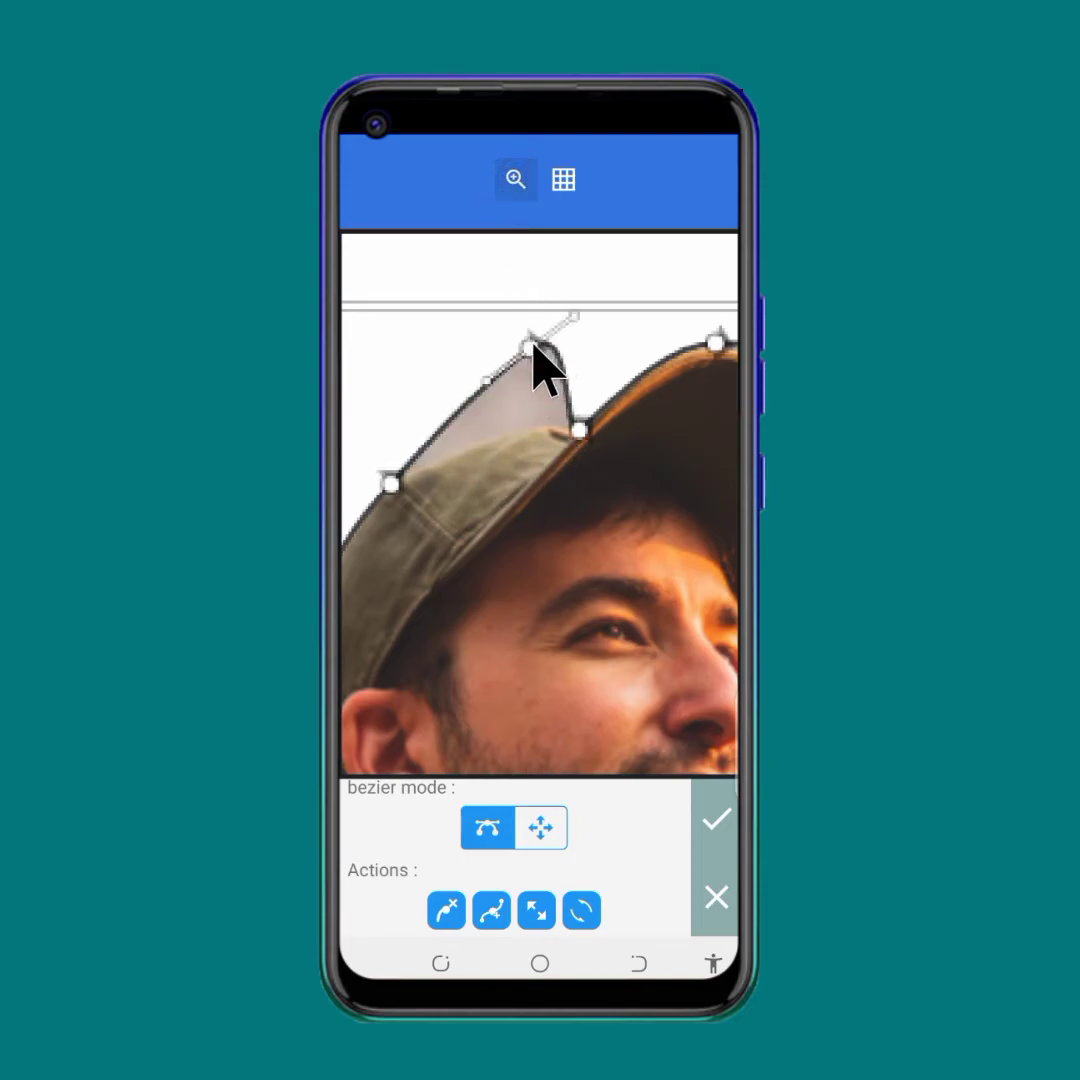
drag(578, 432, 626, 354)
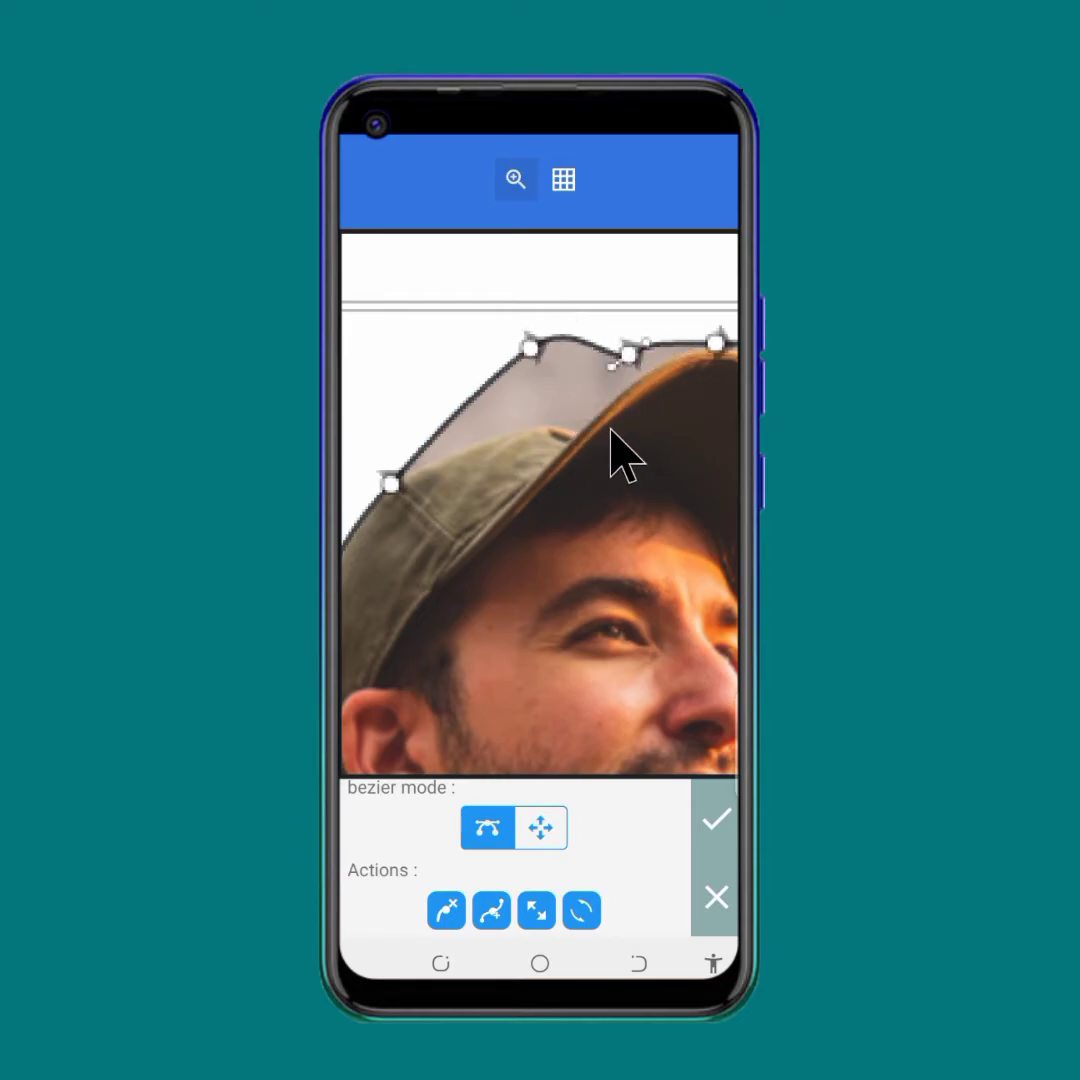
drag(531, 350, 458, 452)
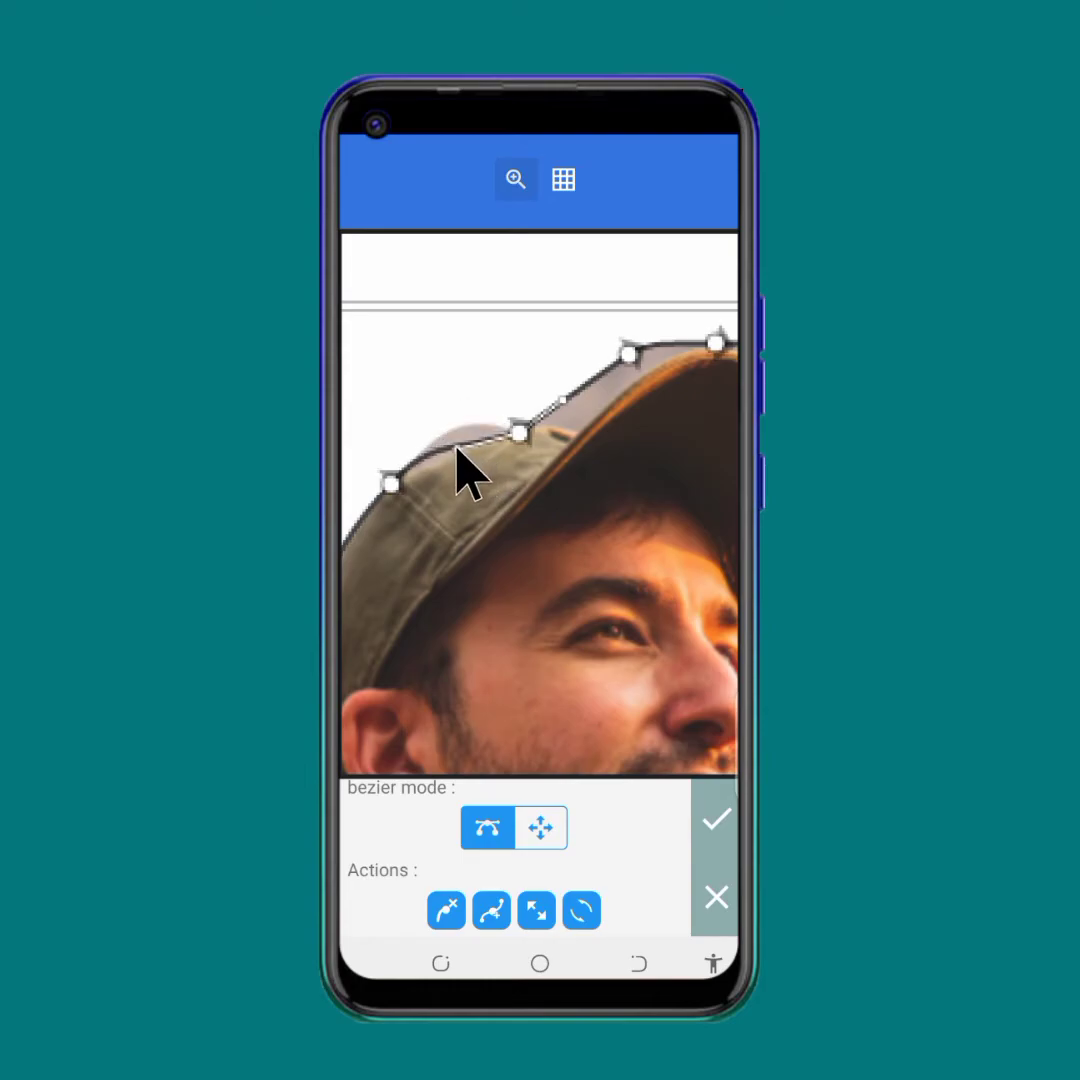
Step: Flatten the crown curve's handle and move the second point back to the brim junction so the mask hugs the cap
click(391, 485)
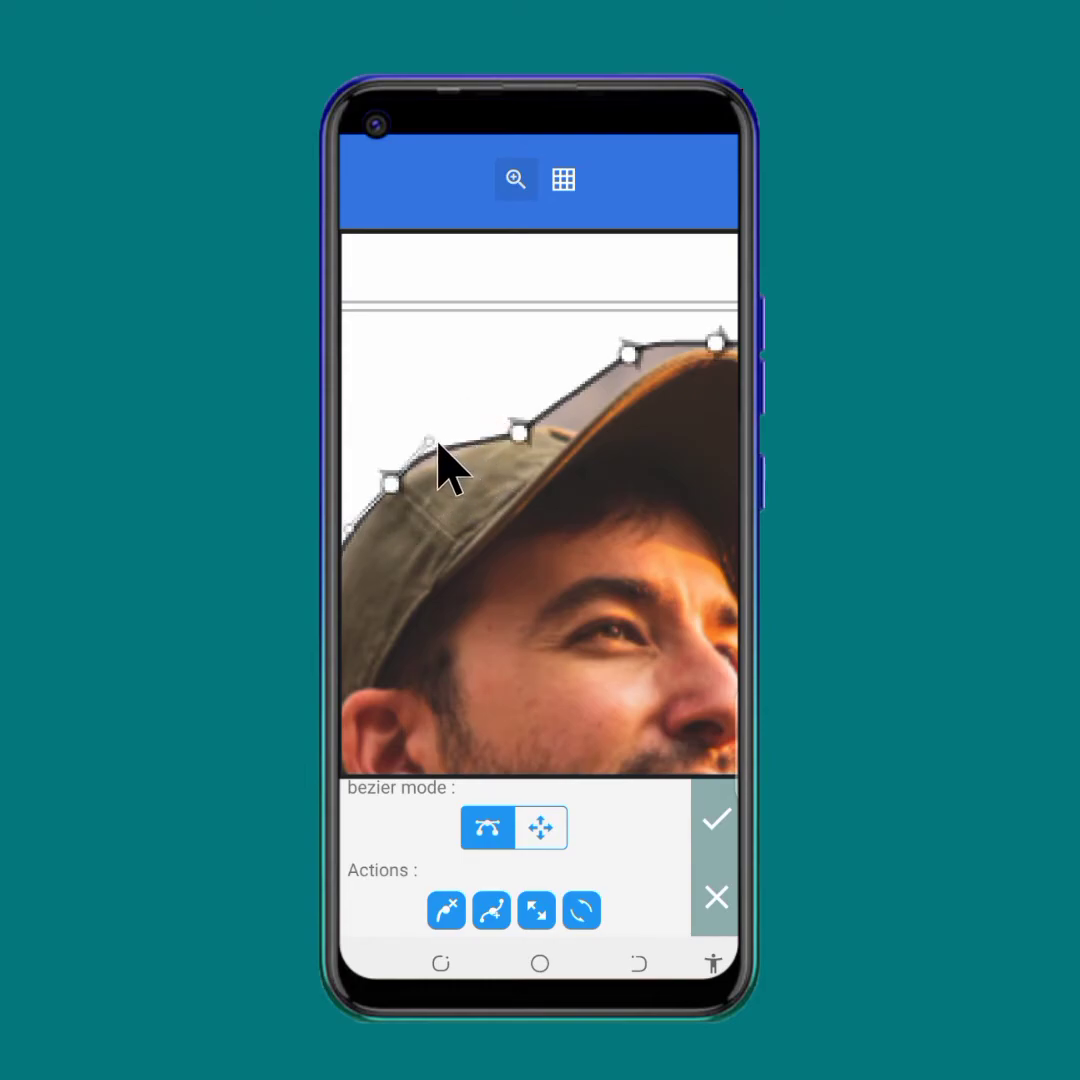
mouse_move(430, 444)
mouse_down()
mouse_move(453, 451)
mouse_move(437, 455)
mouse_up()
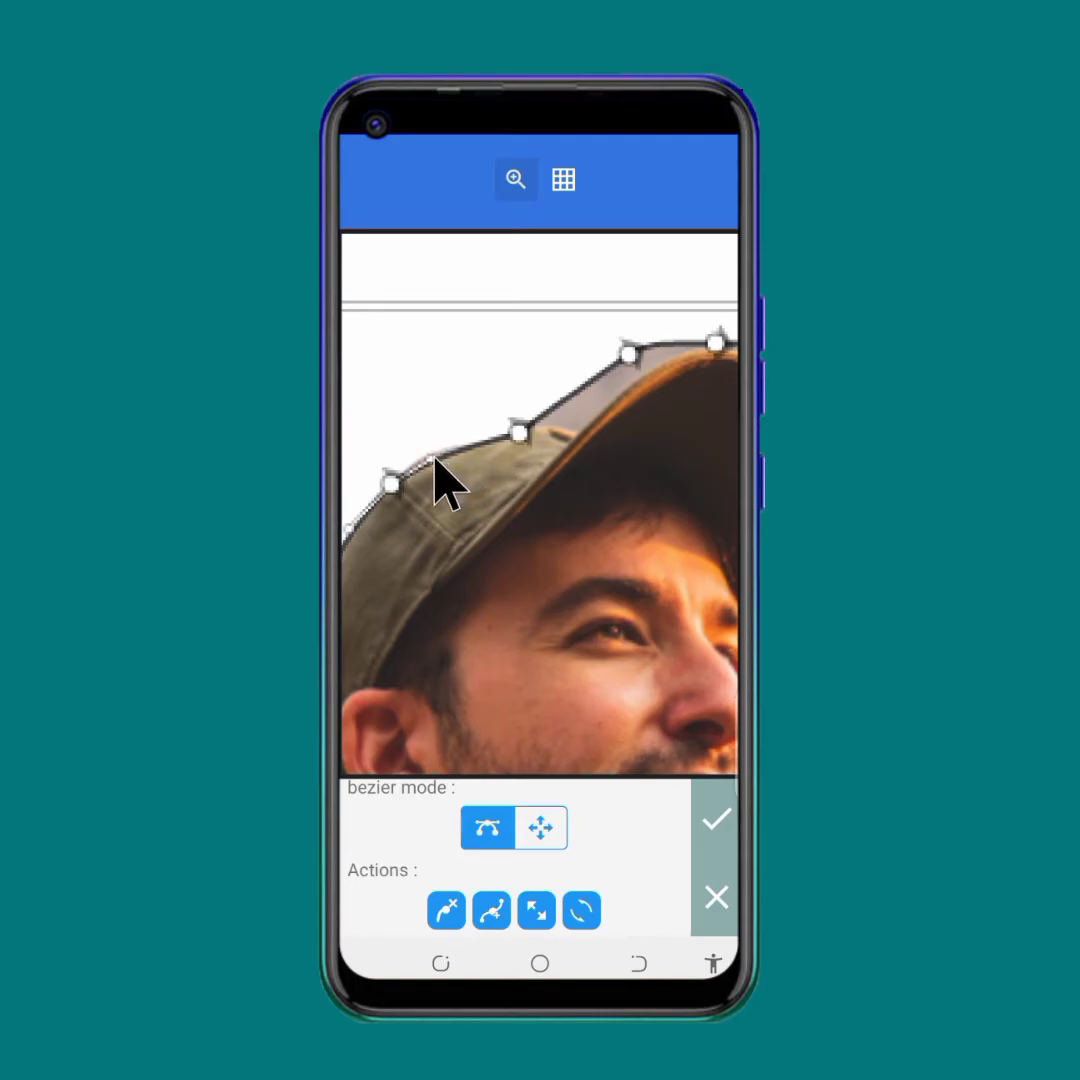
click(524, 433)
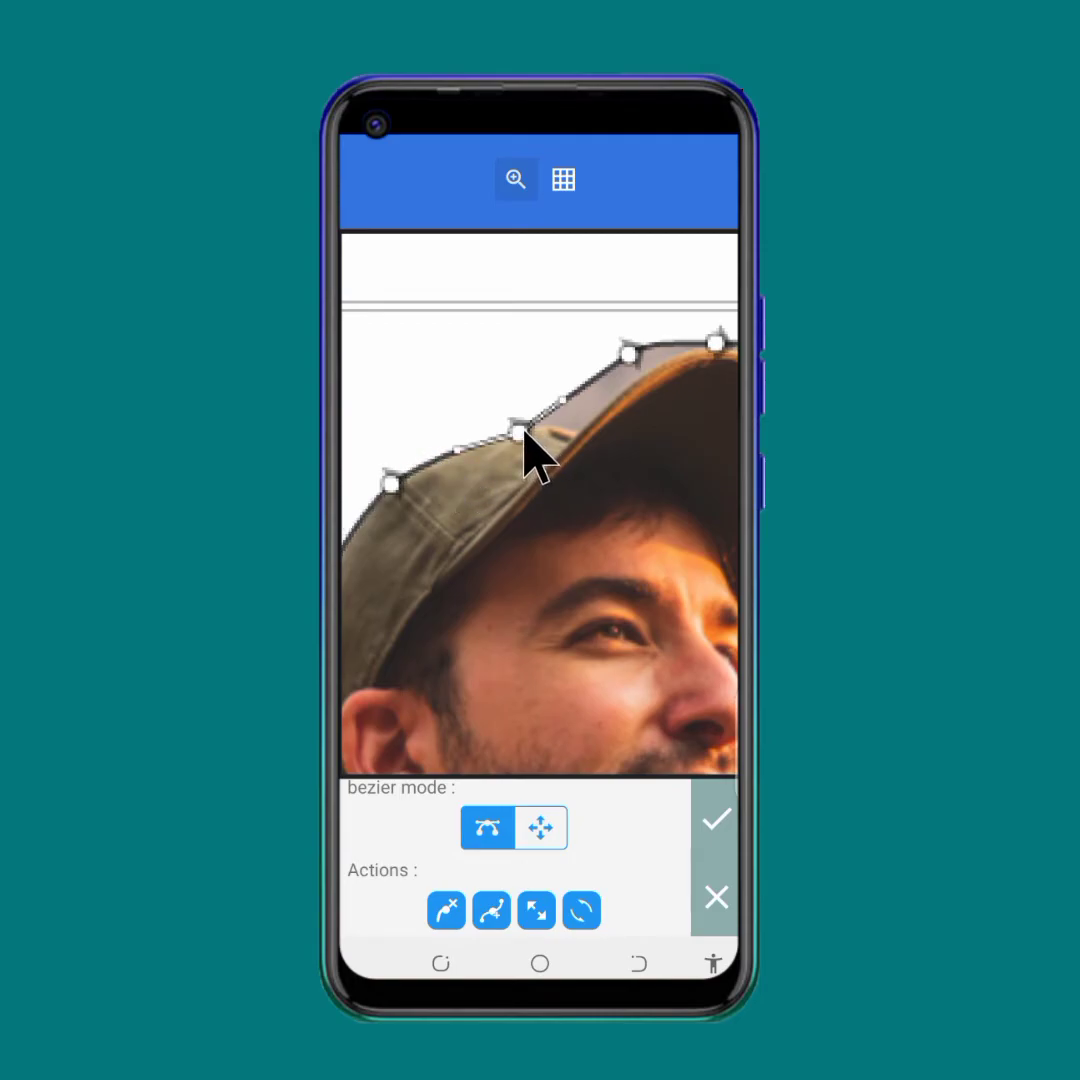
drag(636, 358, 566, 410)
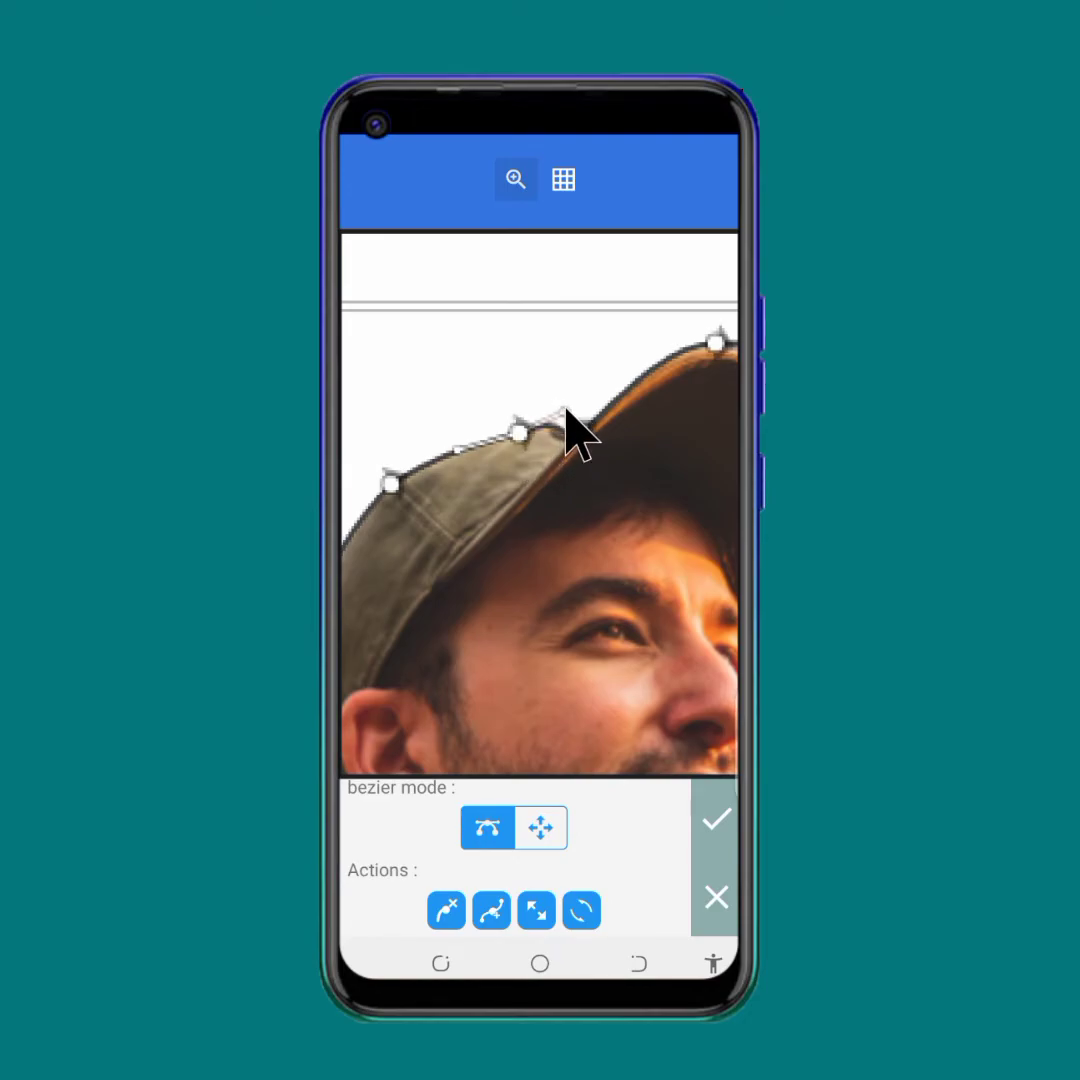
Step: Shift the point at the top of the cap's brim slightly forward and align its rear handle with the brim's upper edge
click(515, 179)
drag(614, 430, 501, 497)
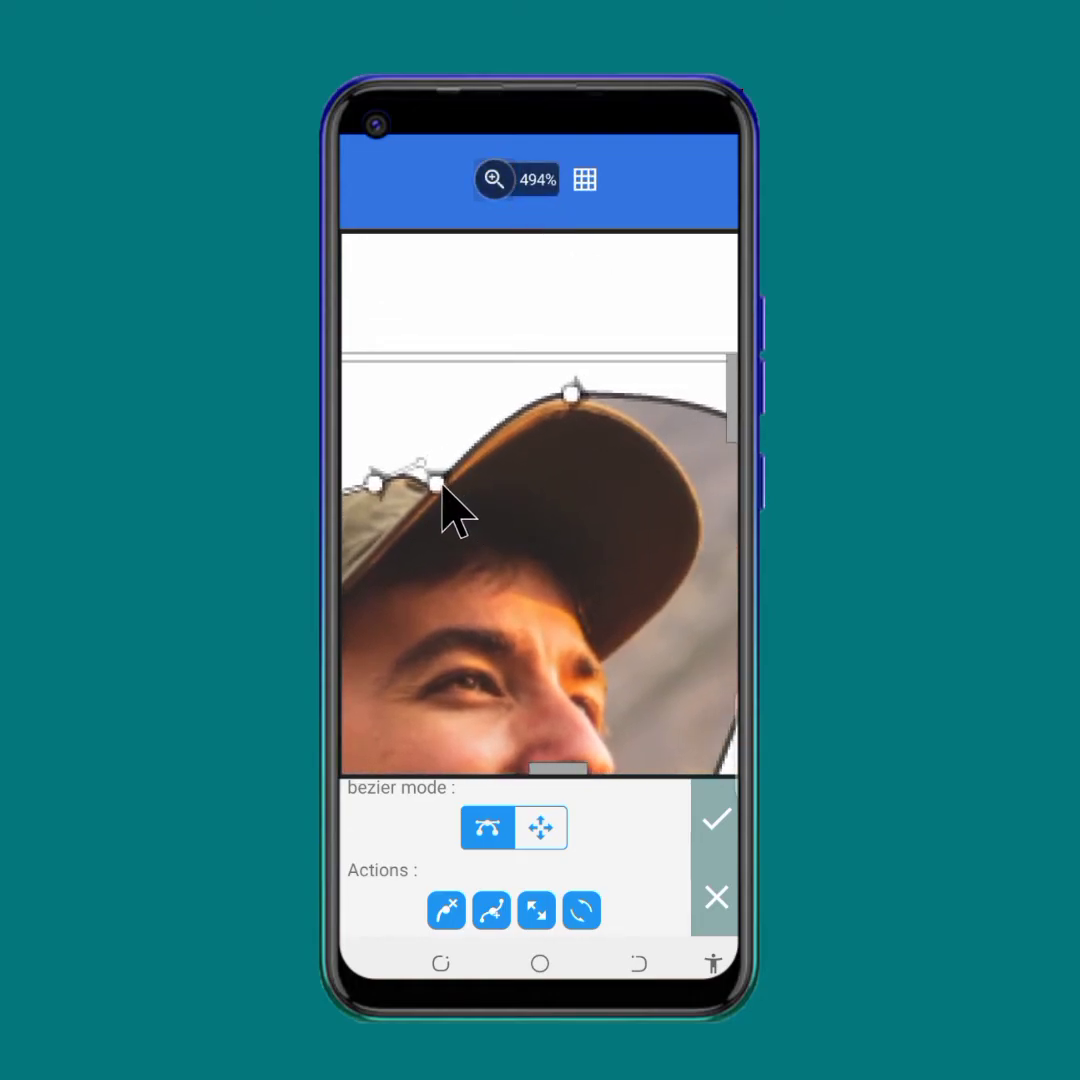
click(497, 183)
click(573, 393)
drag(577, 398, 489, 403)
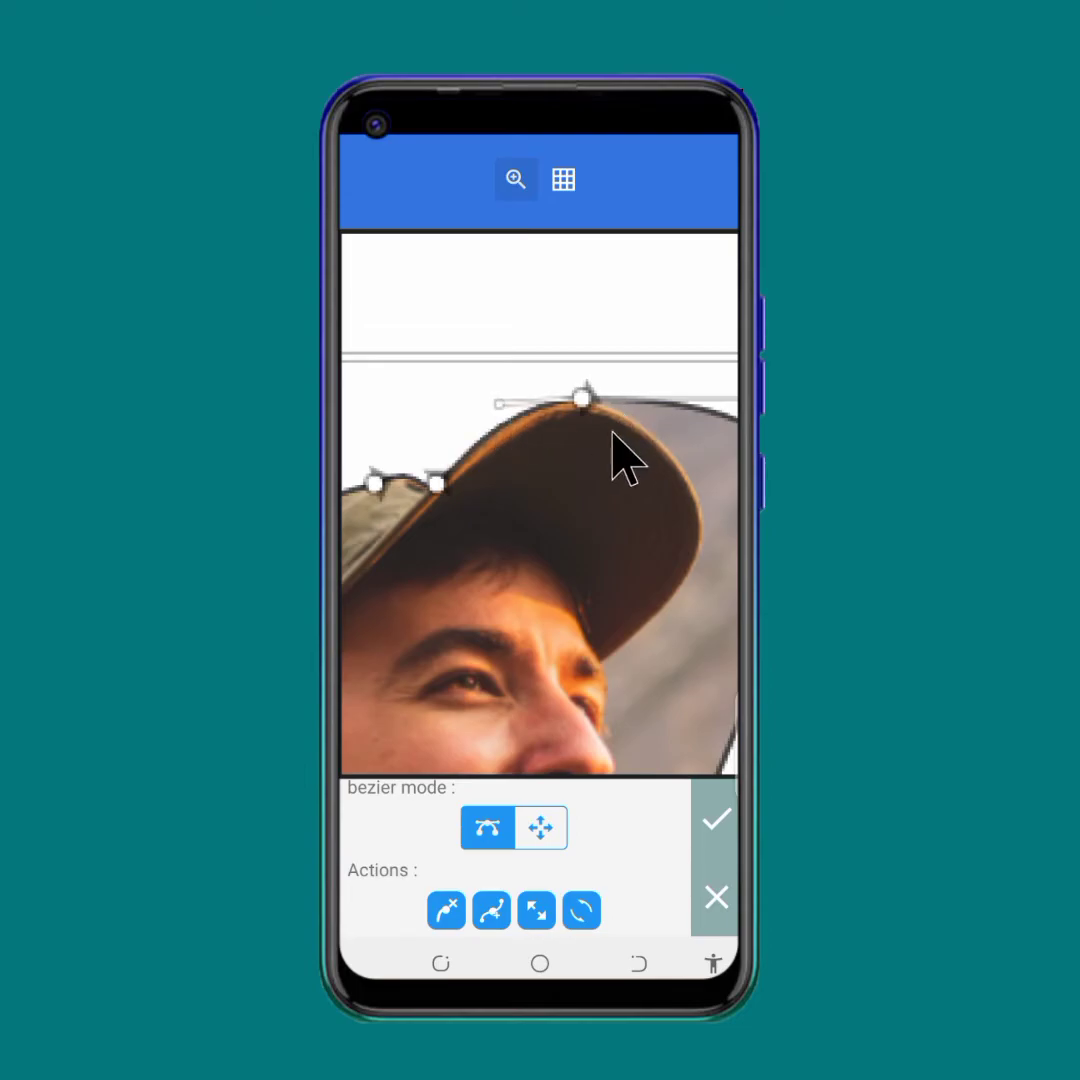
Step: Add a mask point after the brim's top point and place it on the brim's front edge
click(515, 182)
drag(651, 515, 508, 361)
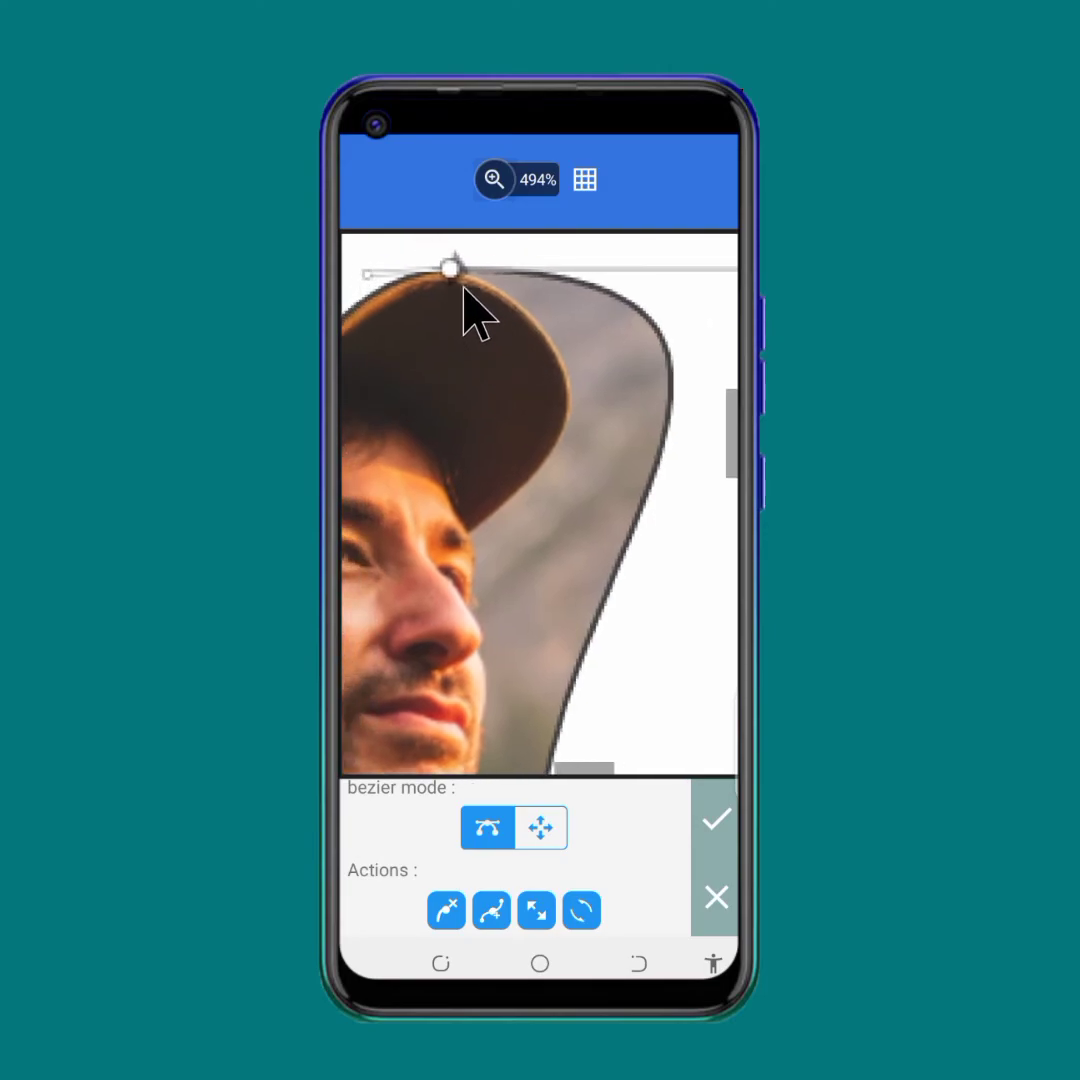
click(496, 182)
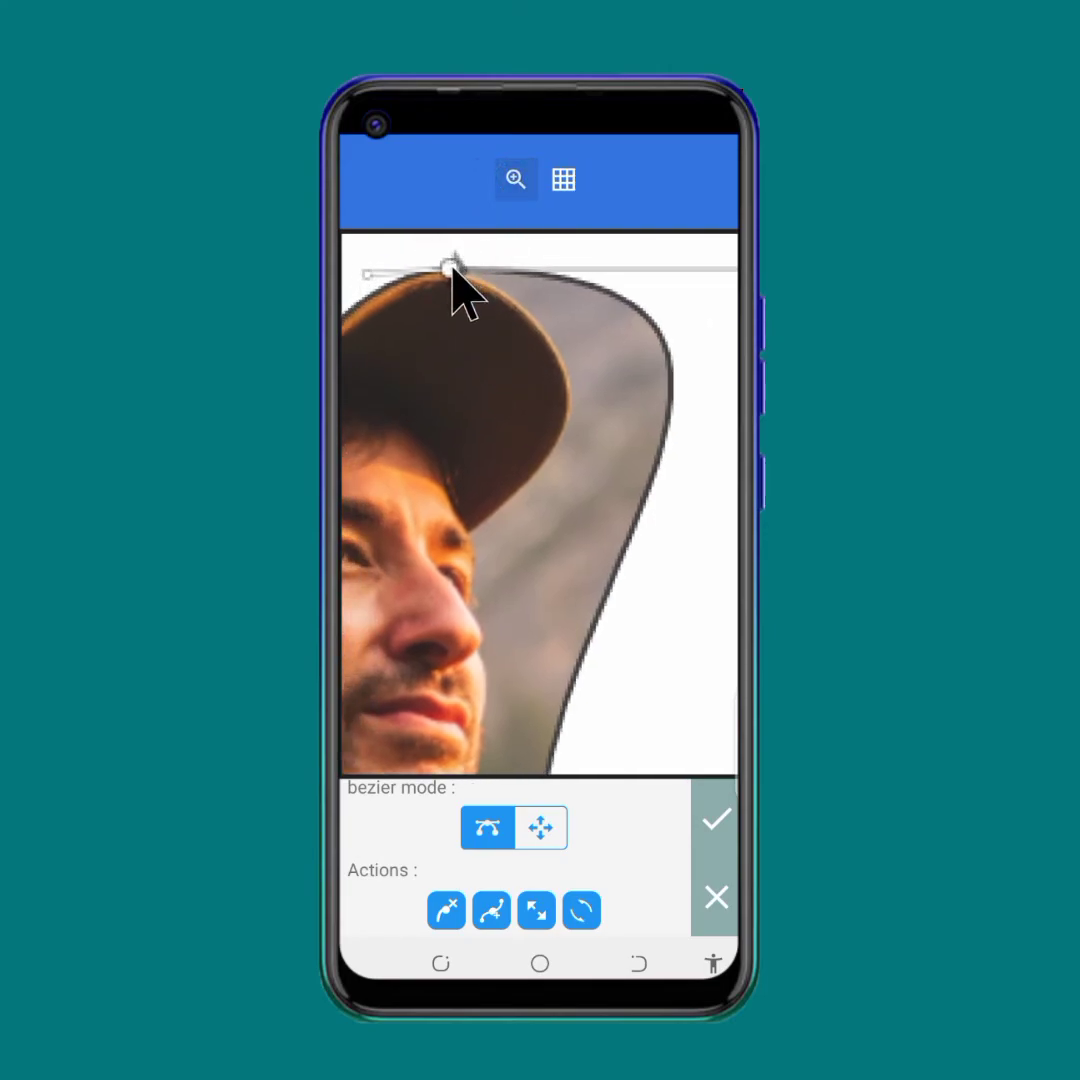
click(491, 910)
drag(657, 458, 560, 437)
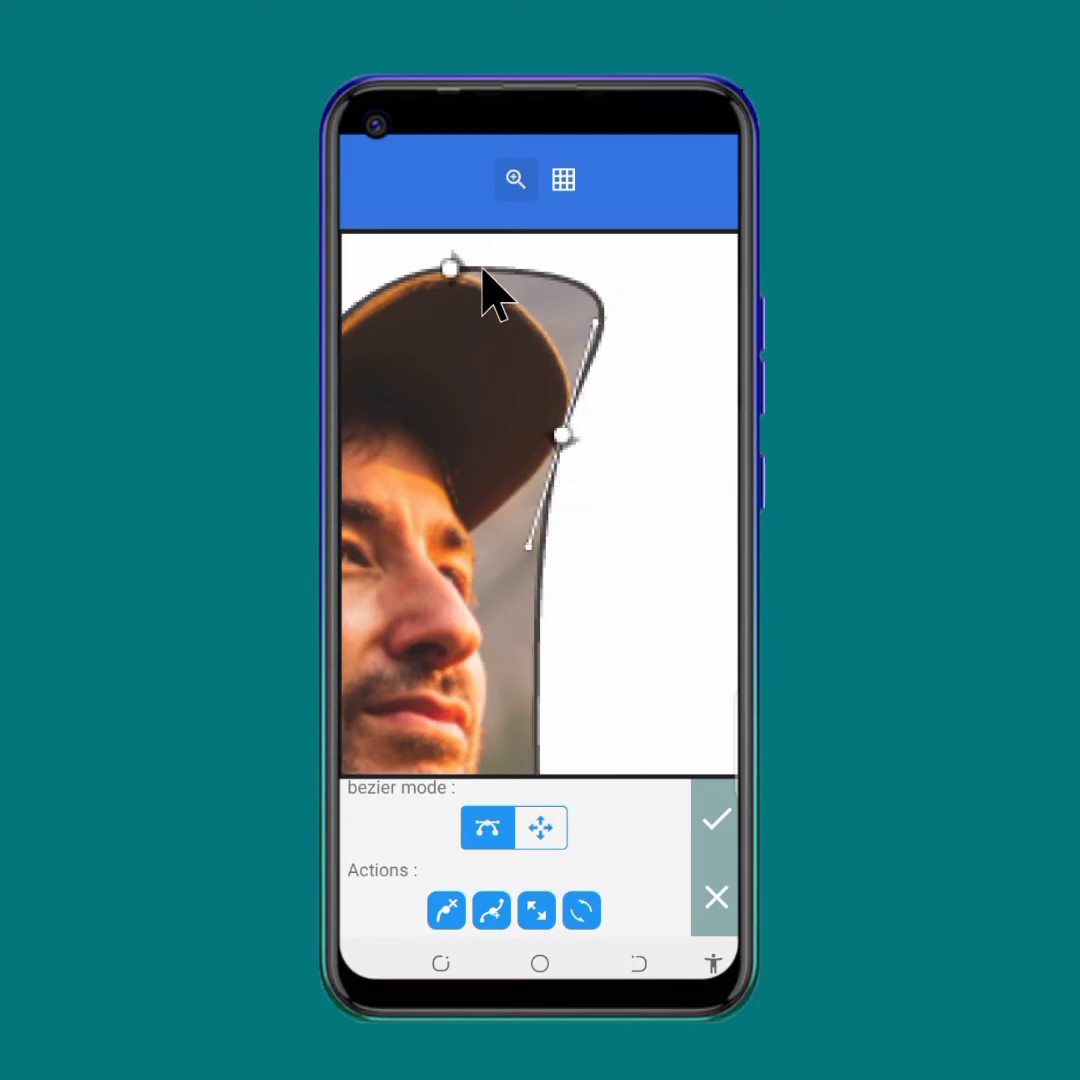
Step: Adjust the facing handles of the brim's top and front points so the mask follows the rounded front of the brim
drag(455, 270, 516, 287)
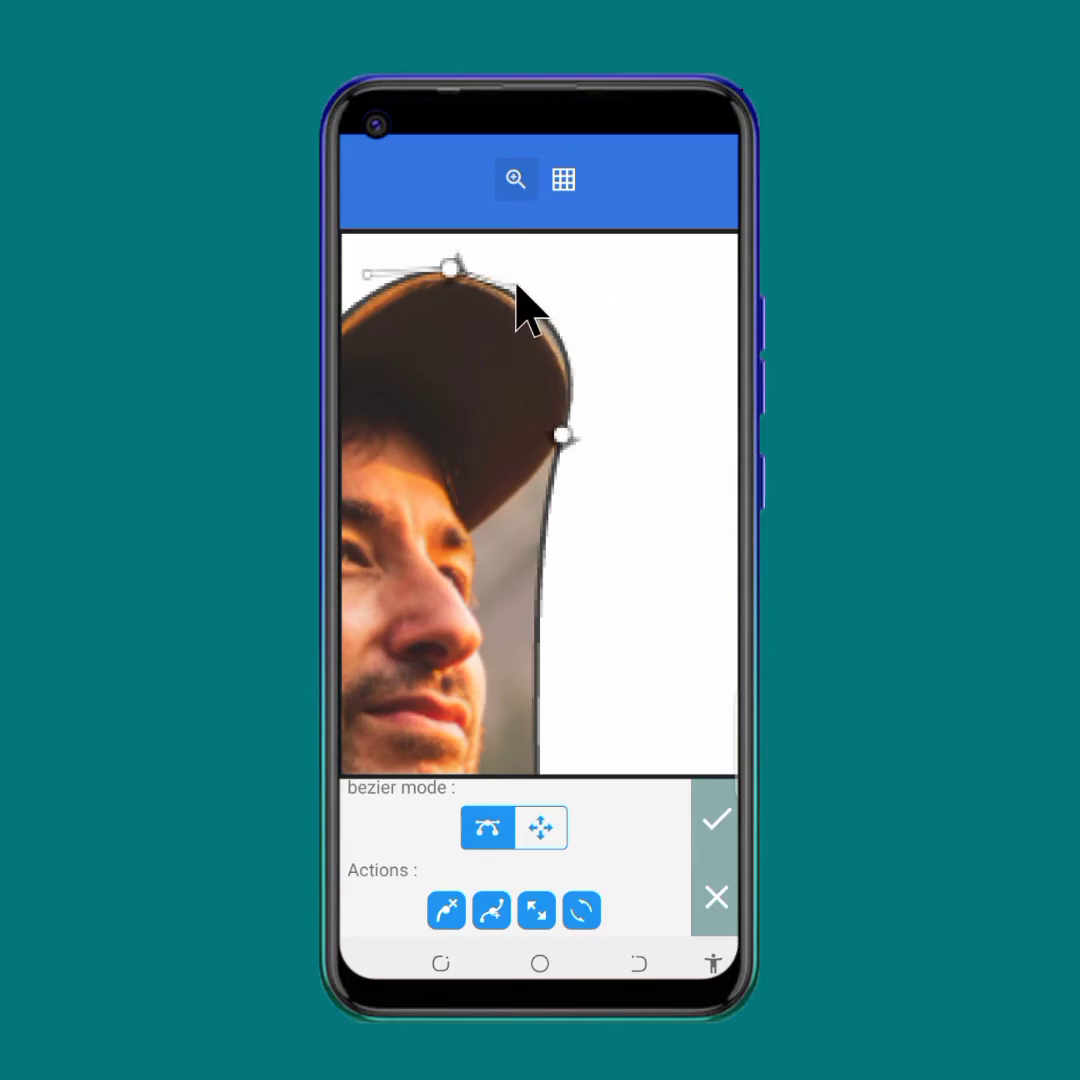
click(563, 437)
mouse_move(592, 323)
mouse_down()
mouse_move(645, 349)
mouse_move(595, 360)
mouse_up()
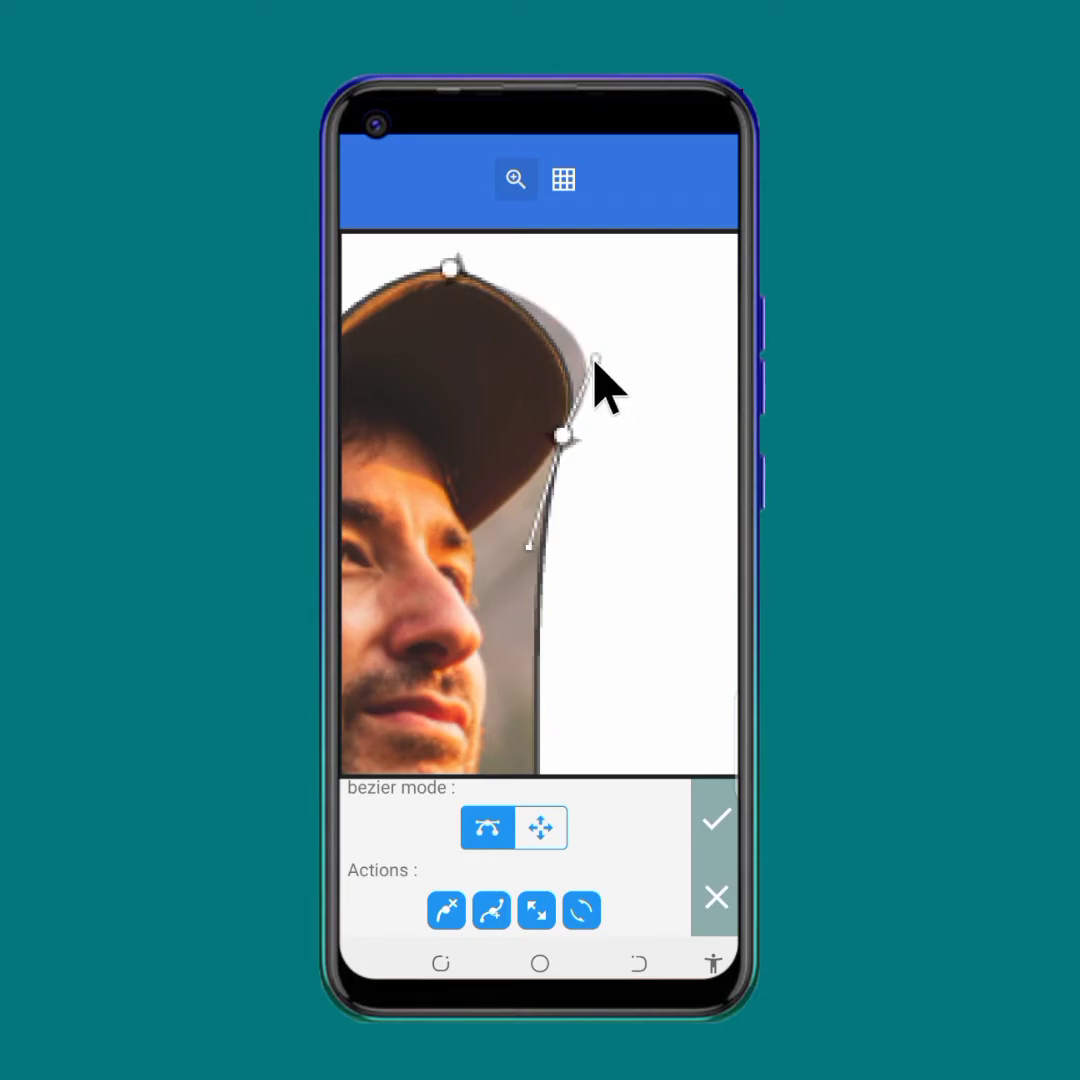
click(447, 279)
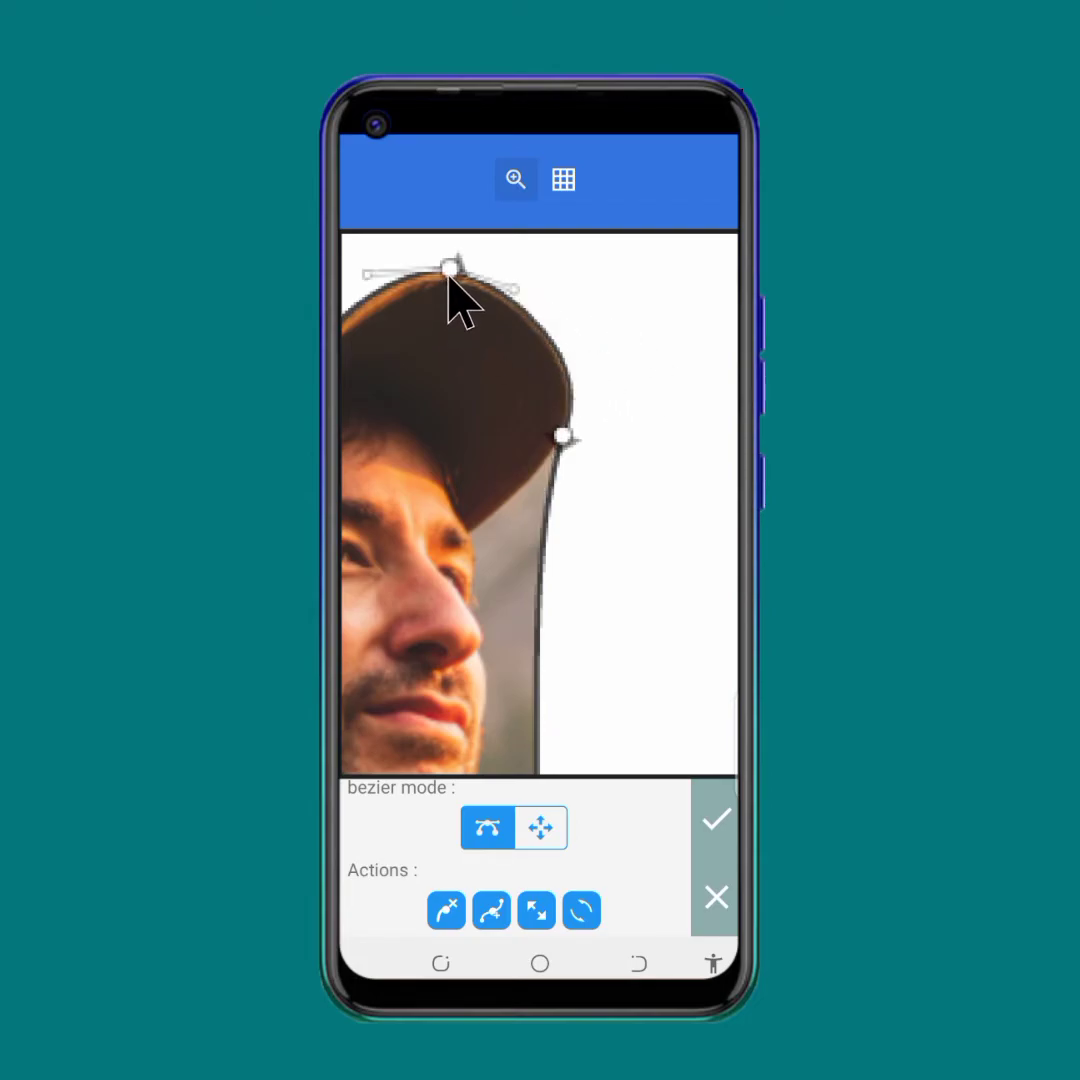
mouse_move(515, 286)
mouse_down()
mouse_move(555, 258)
mouse_move(513, 266)
mouse_move(520, 279)
mouse_up()
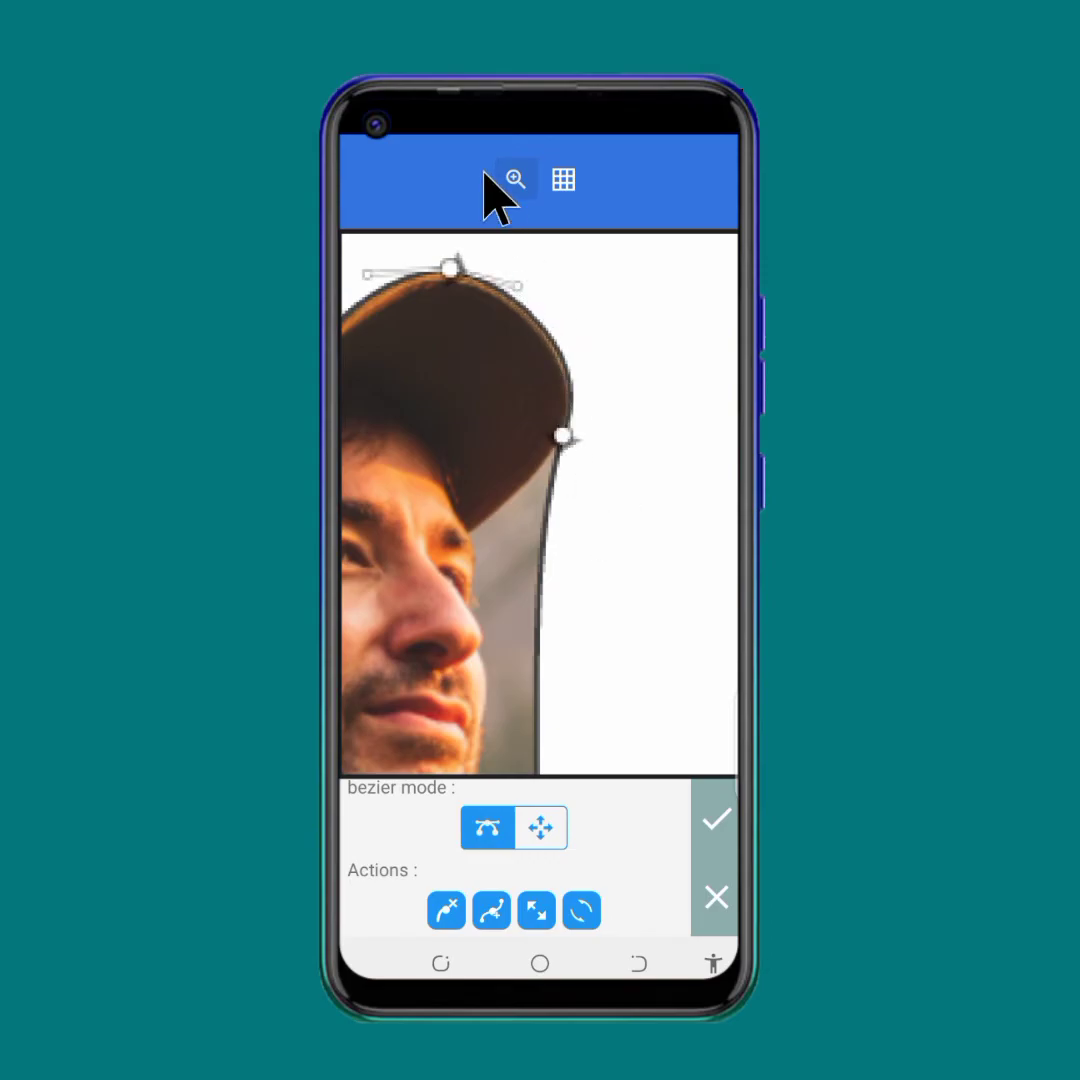
Step: Add a mask point below the brim's front point and place it where the brim meets the eyebrow
click(513, 190)
drag(386, 634, 449, 492)
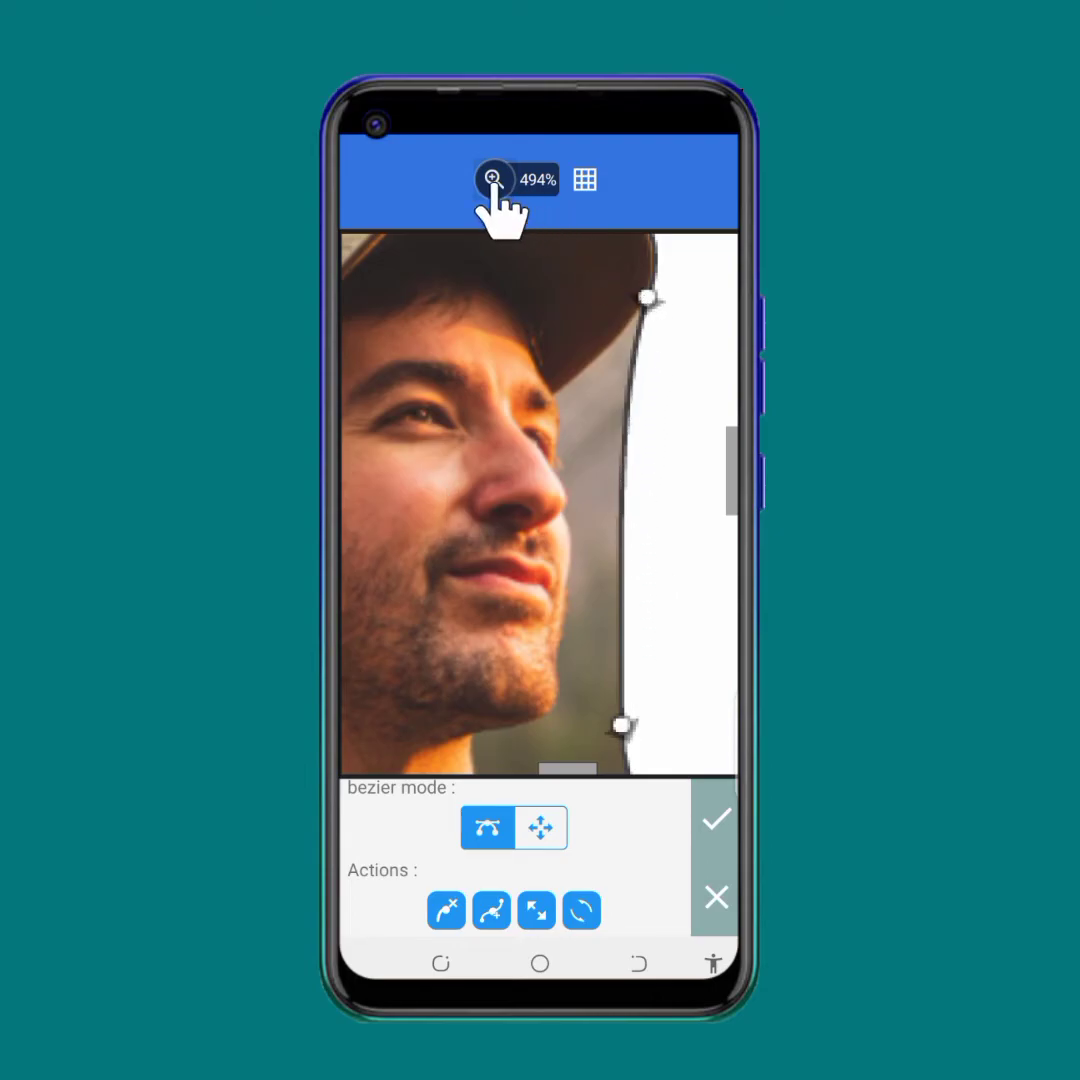
click(494, 183)
click(648, 298)
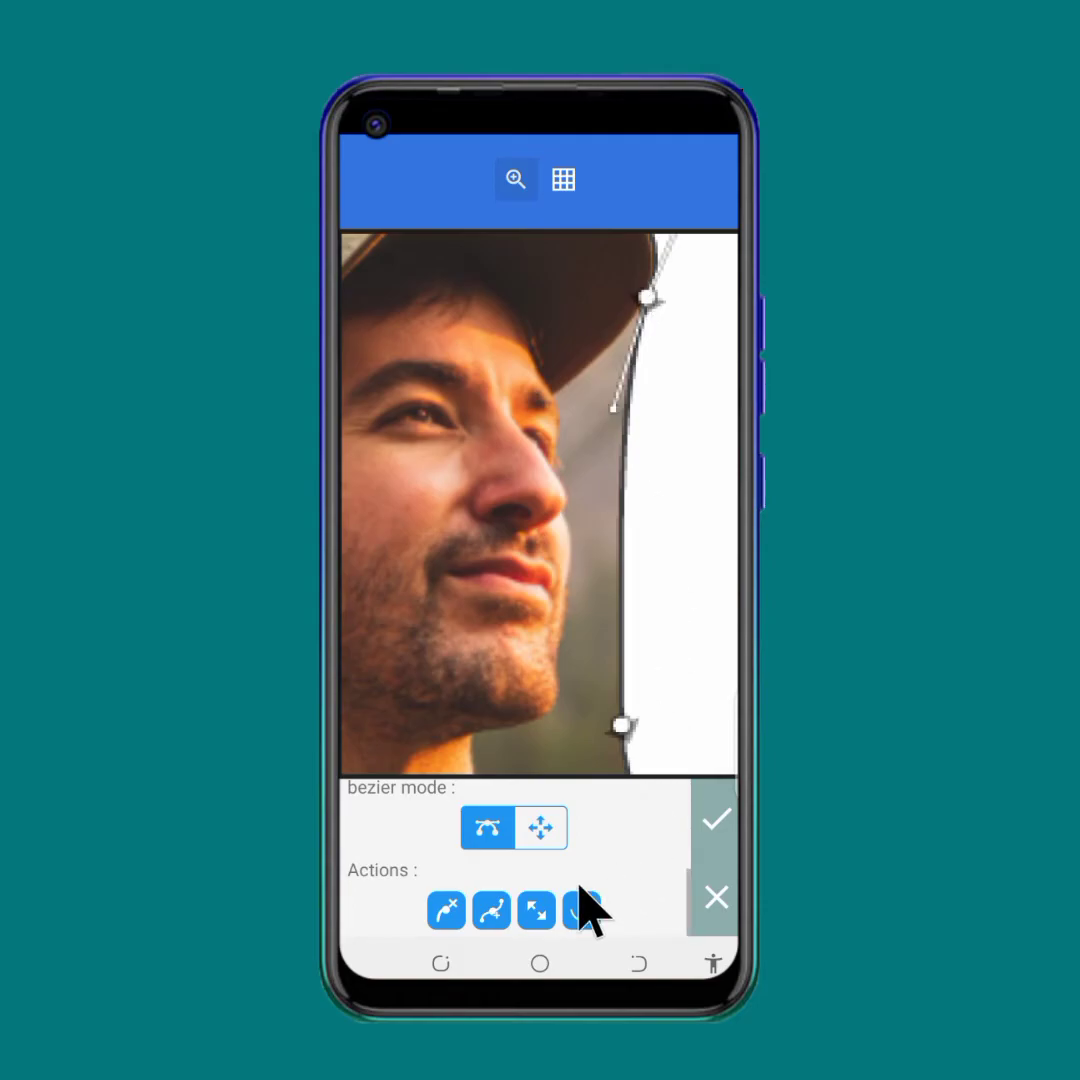
click(491, 910)
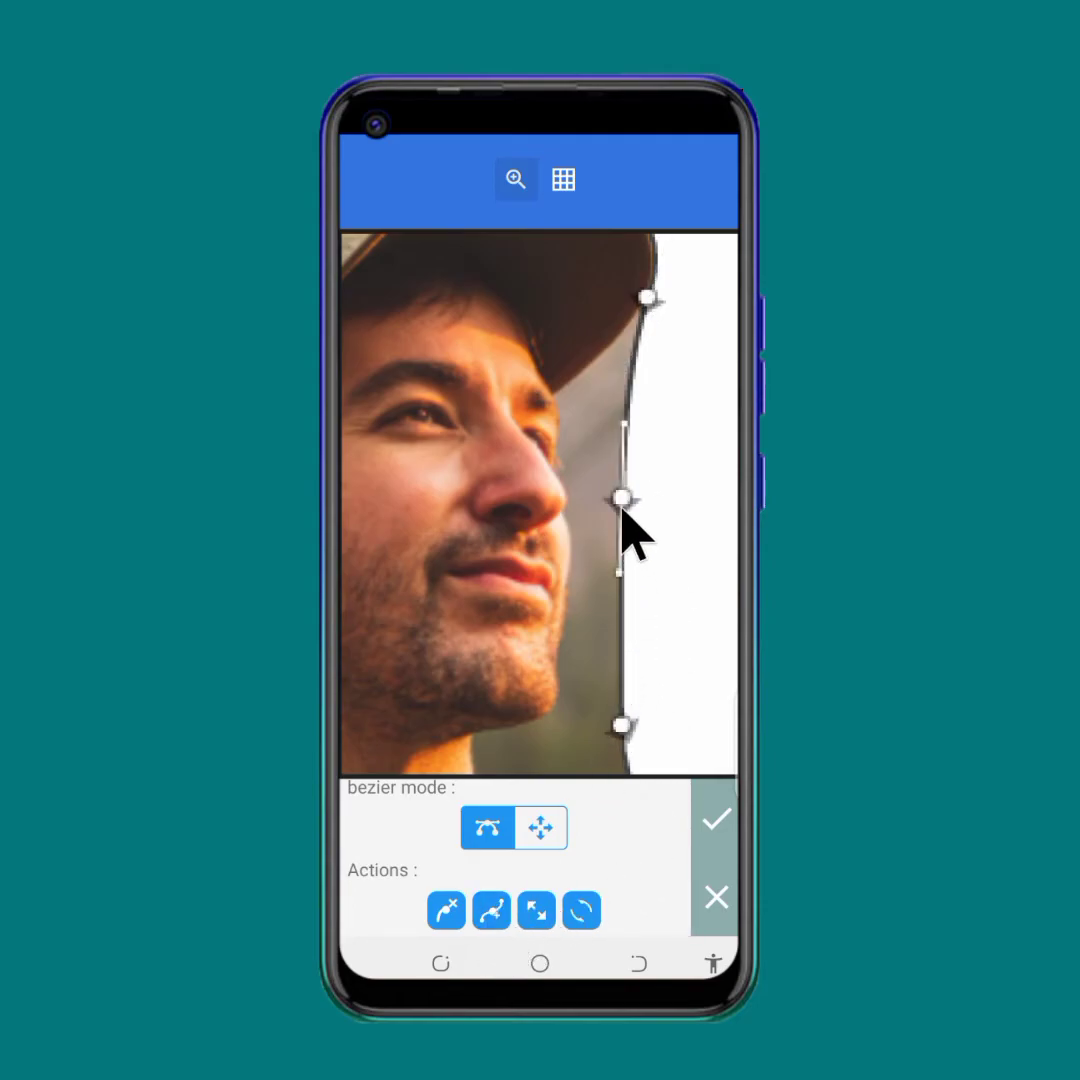
drag(618, 502, 557, 401)
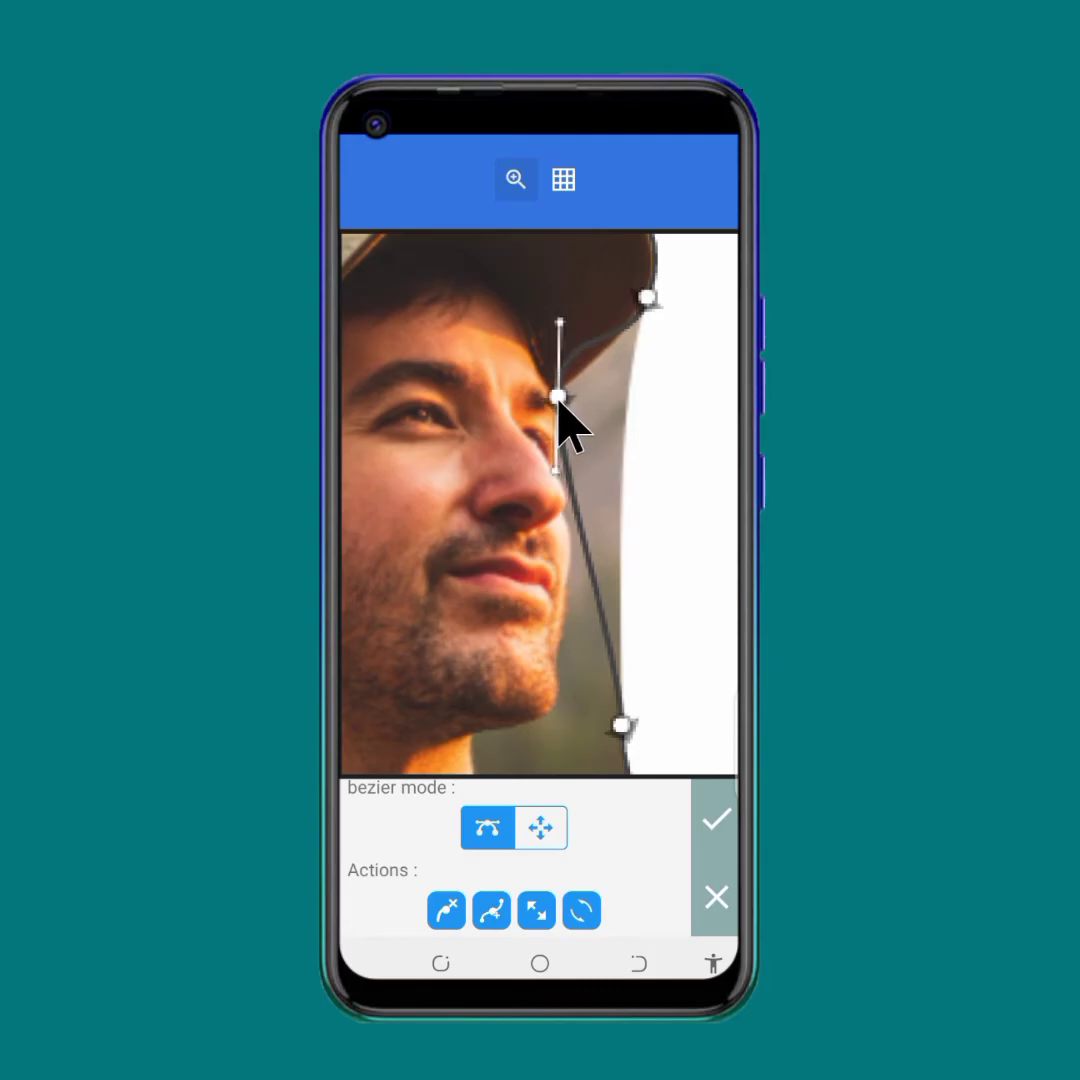
Step: Reshape the handles between the brim's front point and the eyebrow point so the mask follows the brim's lower edge
drag(560, 323, 647, 393)
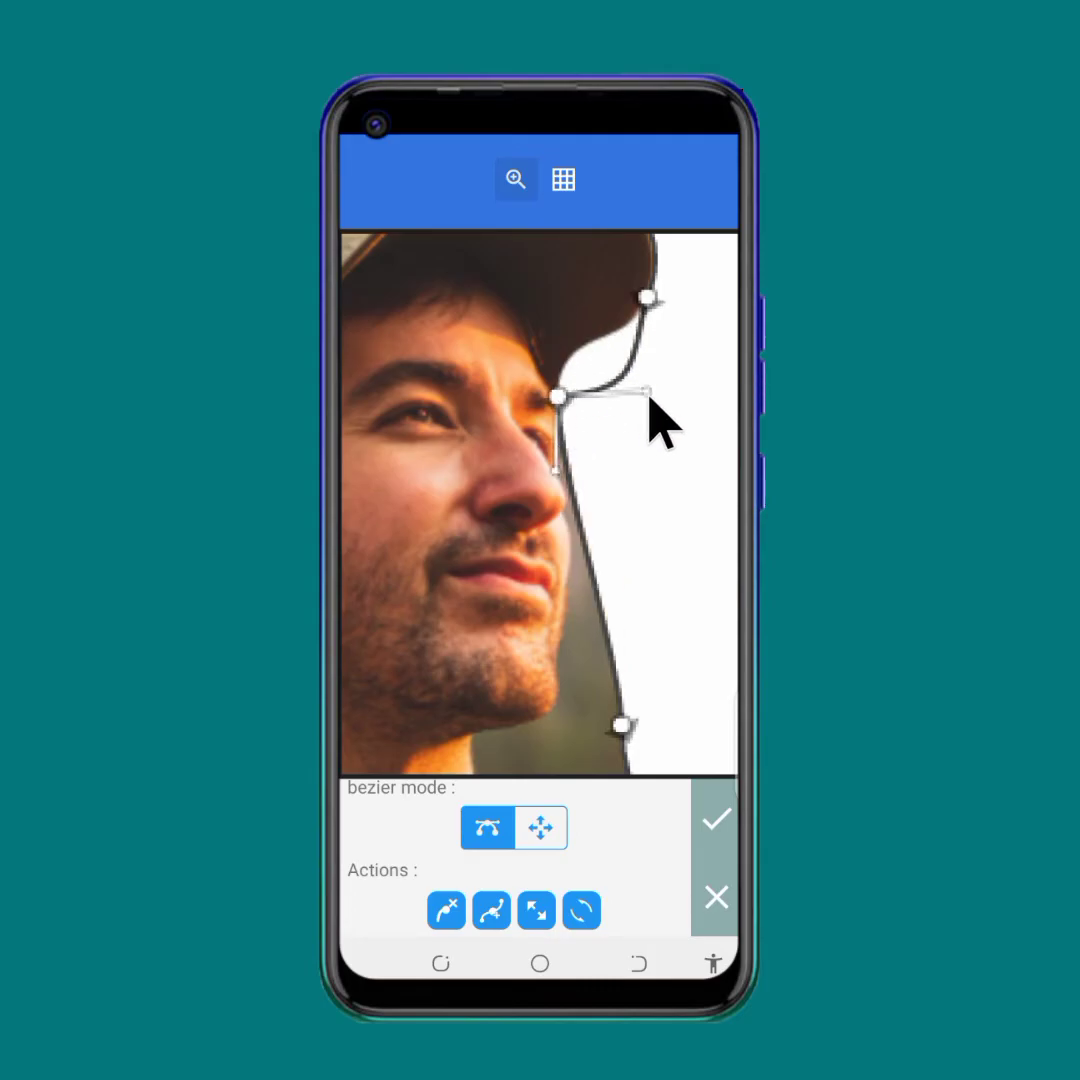
mouse_move(632, 386)
mouse_down()
mouse_move(618, 361)
mouse_move(646, 313)
mouse_move(632, 360)
mouse_up()
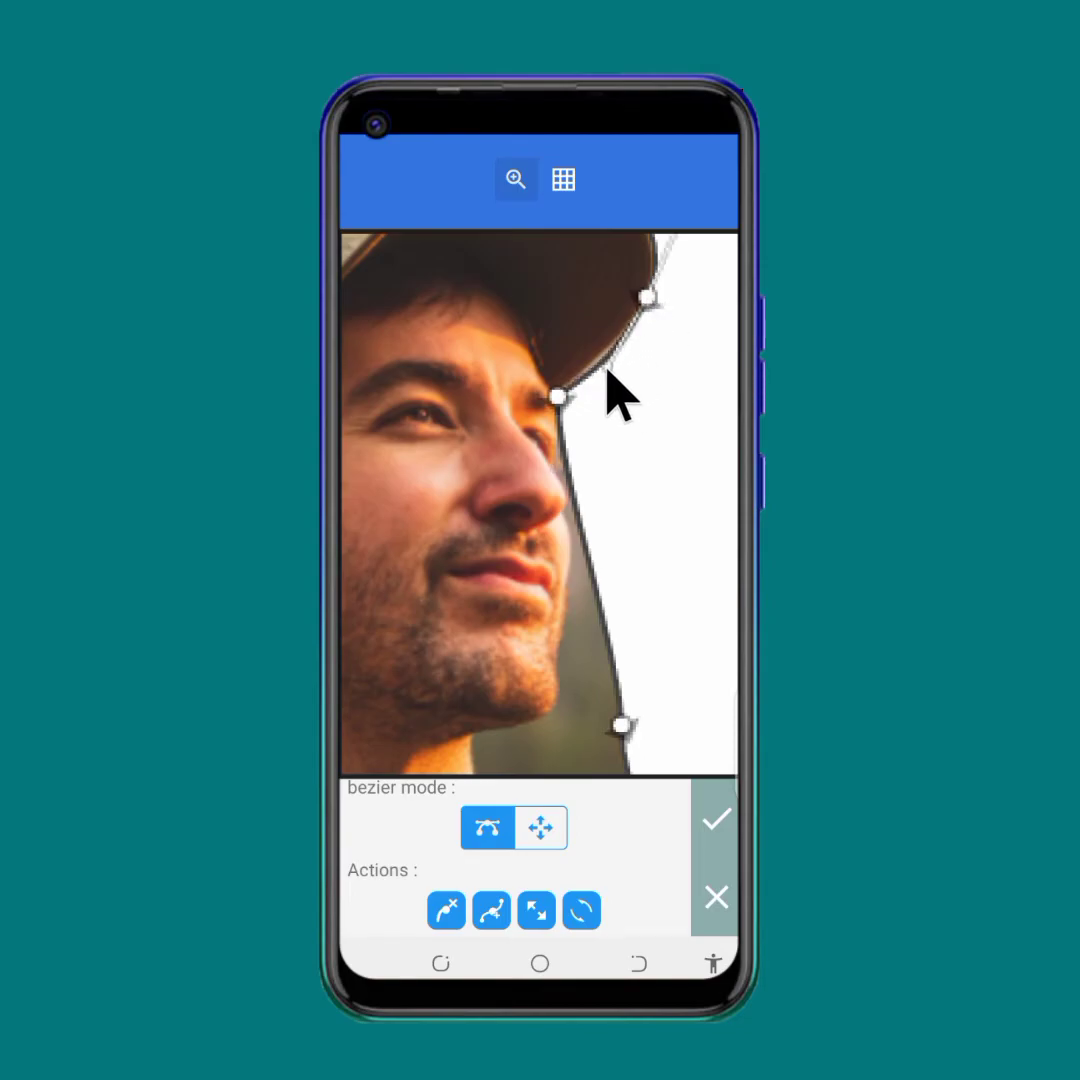
drag(559, 395, 598, 378)
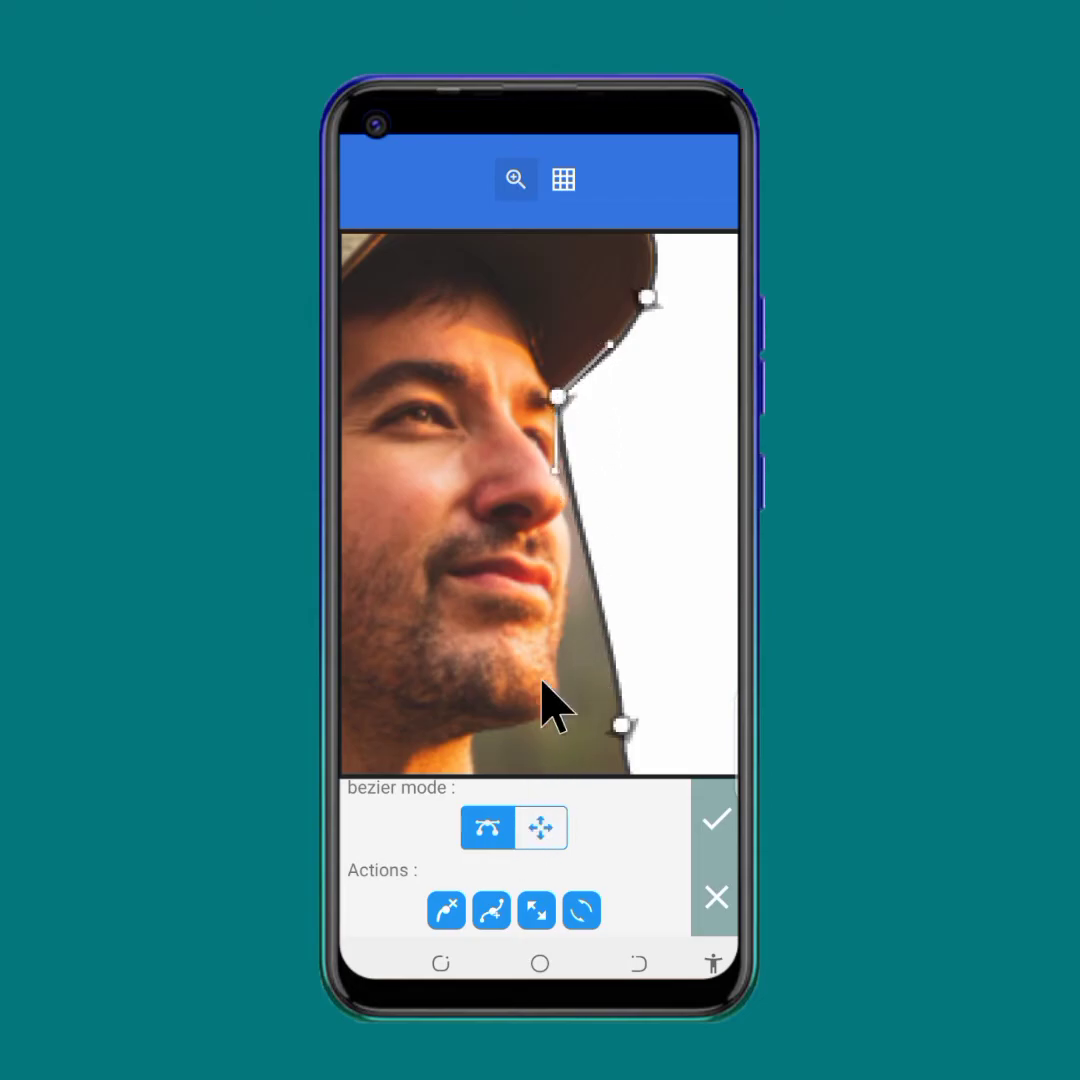
Step: Add a mask point on the nose below the eyebrow point and adjust its upper handle to follow the face's edge
click(491, 910)
drag(592, 566, 564, 470)
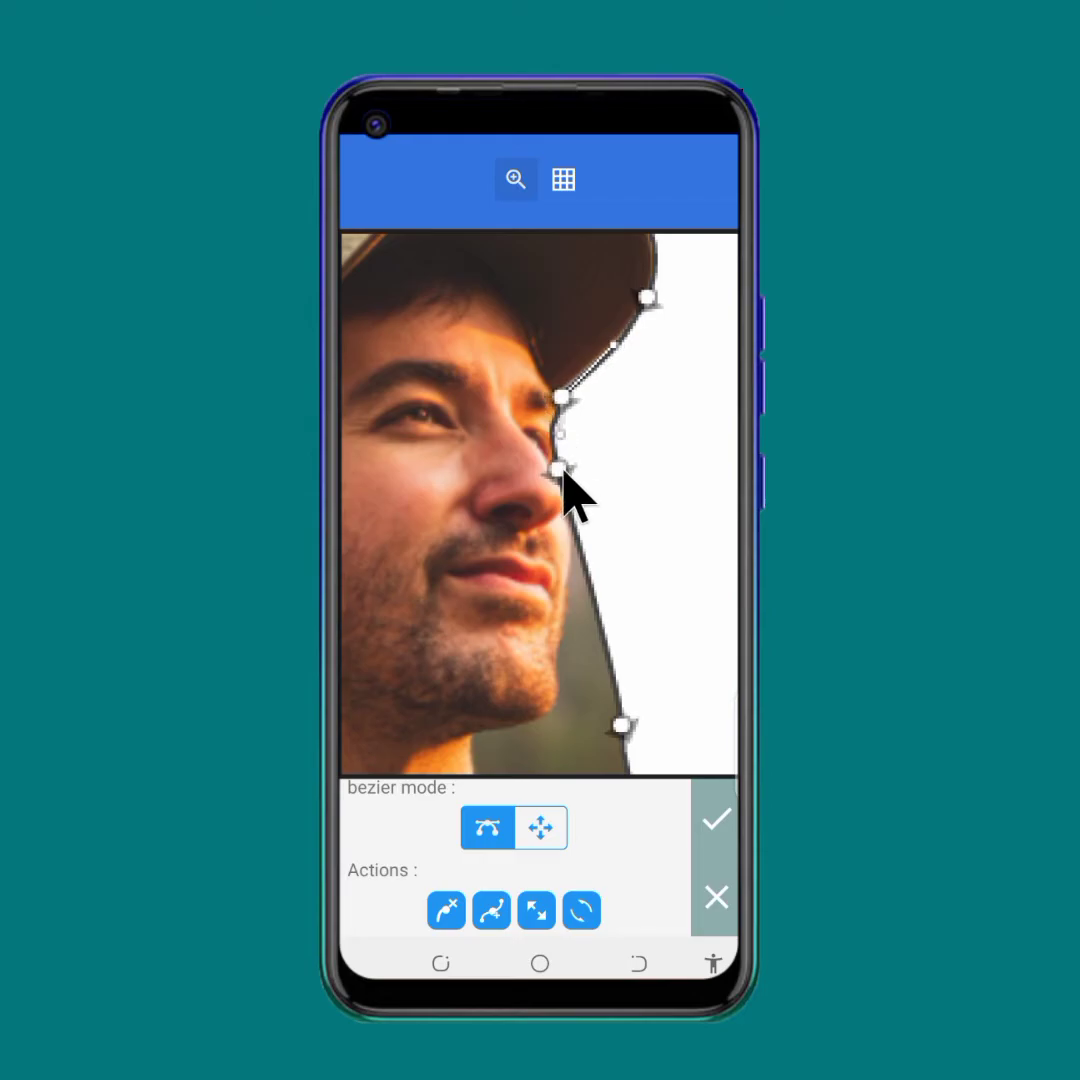
click(560, 470)
drag(665, 456, 560, 428)
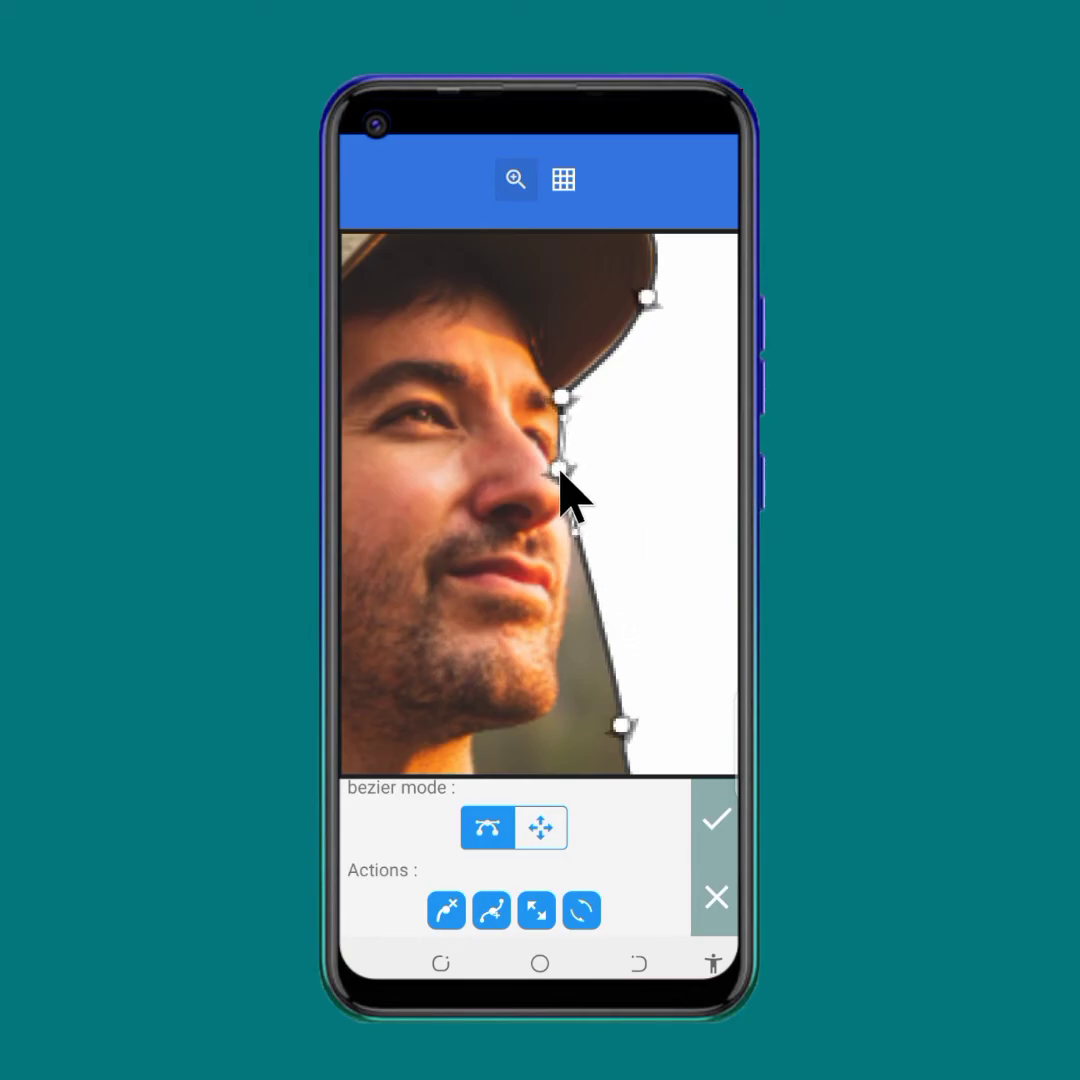
mouse_move(563, 469)
mouse_down()
mouse_move(583, 468)
mouse_move(561, 468)
mouse_up()
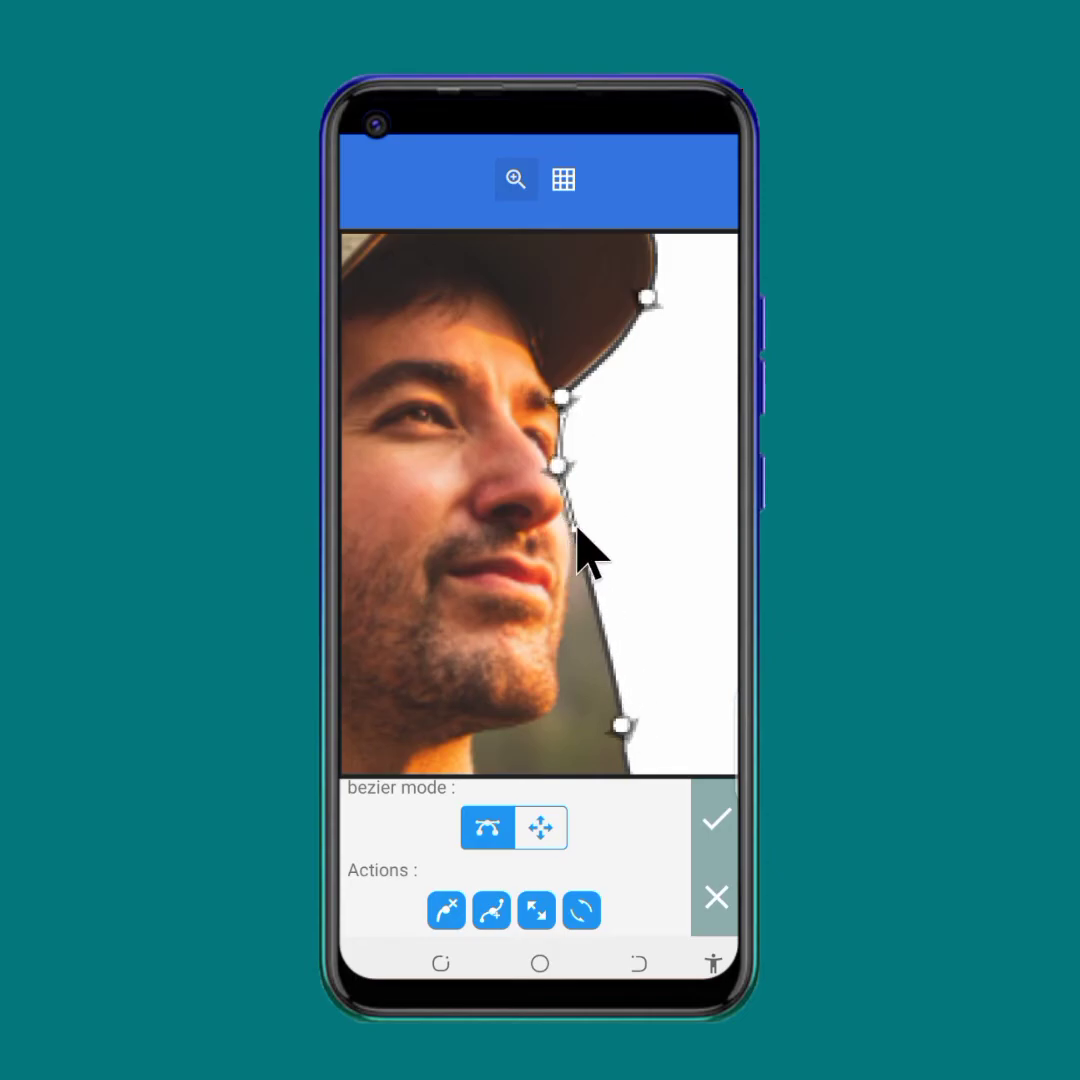
Step: Add another mask point below the nose bridge point and place it at the nose tip with a rounded curve
click(500, 905)
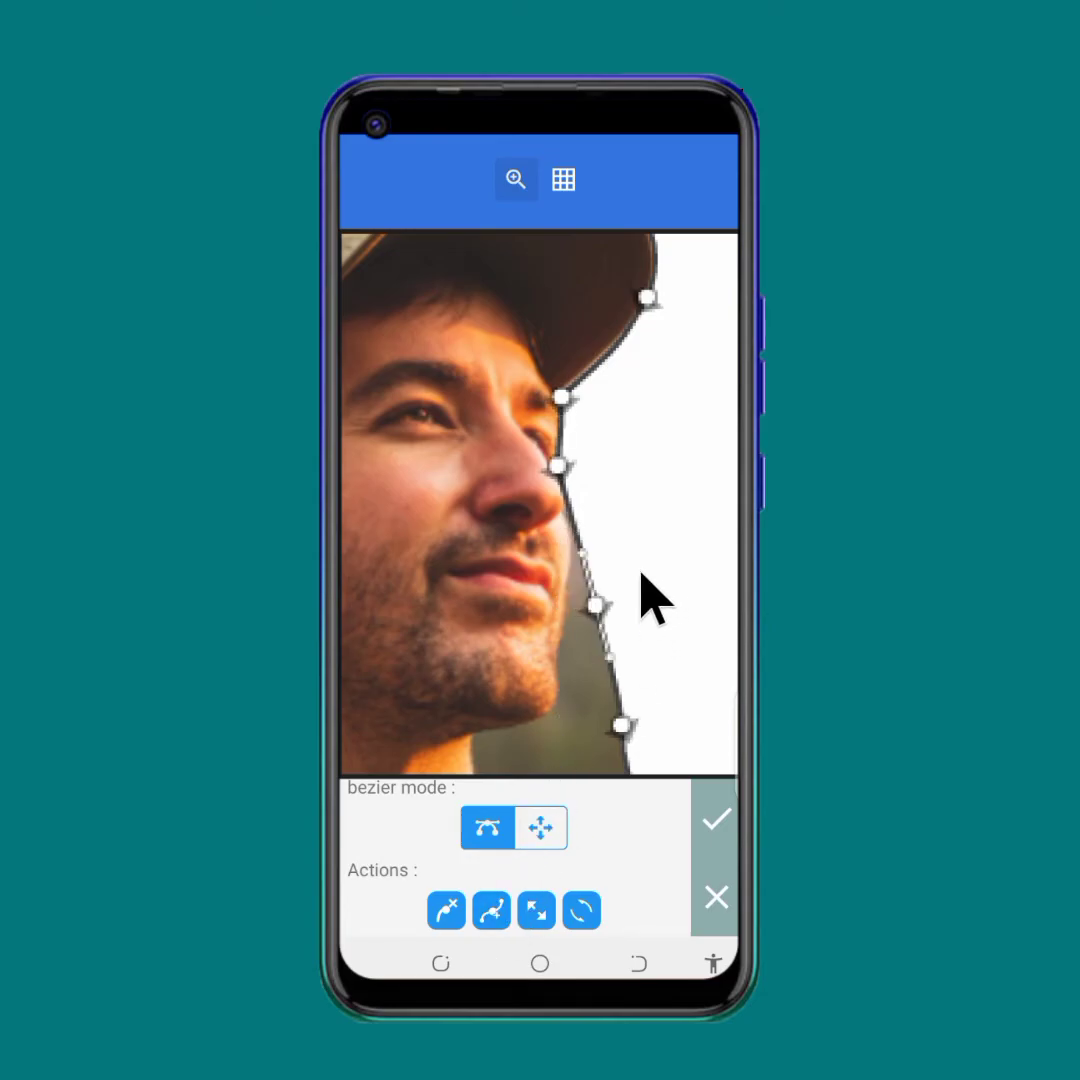
drag(596, 604, 569, 514)
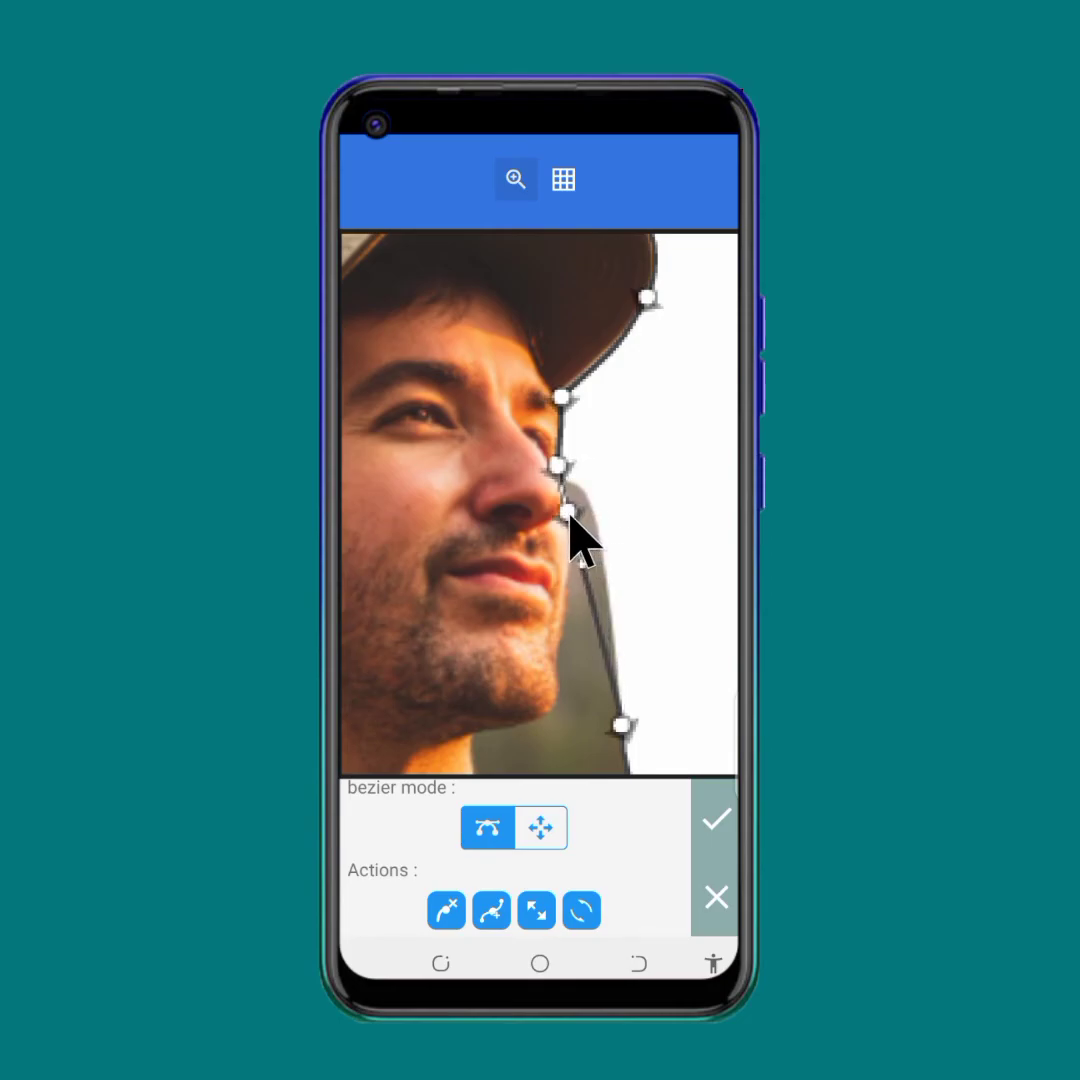
click(629, 515)
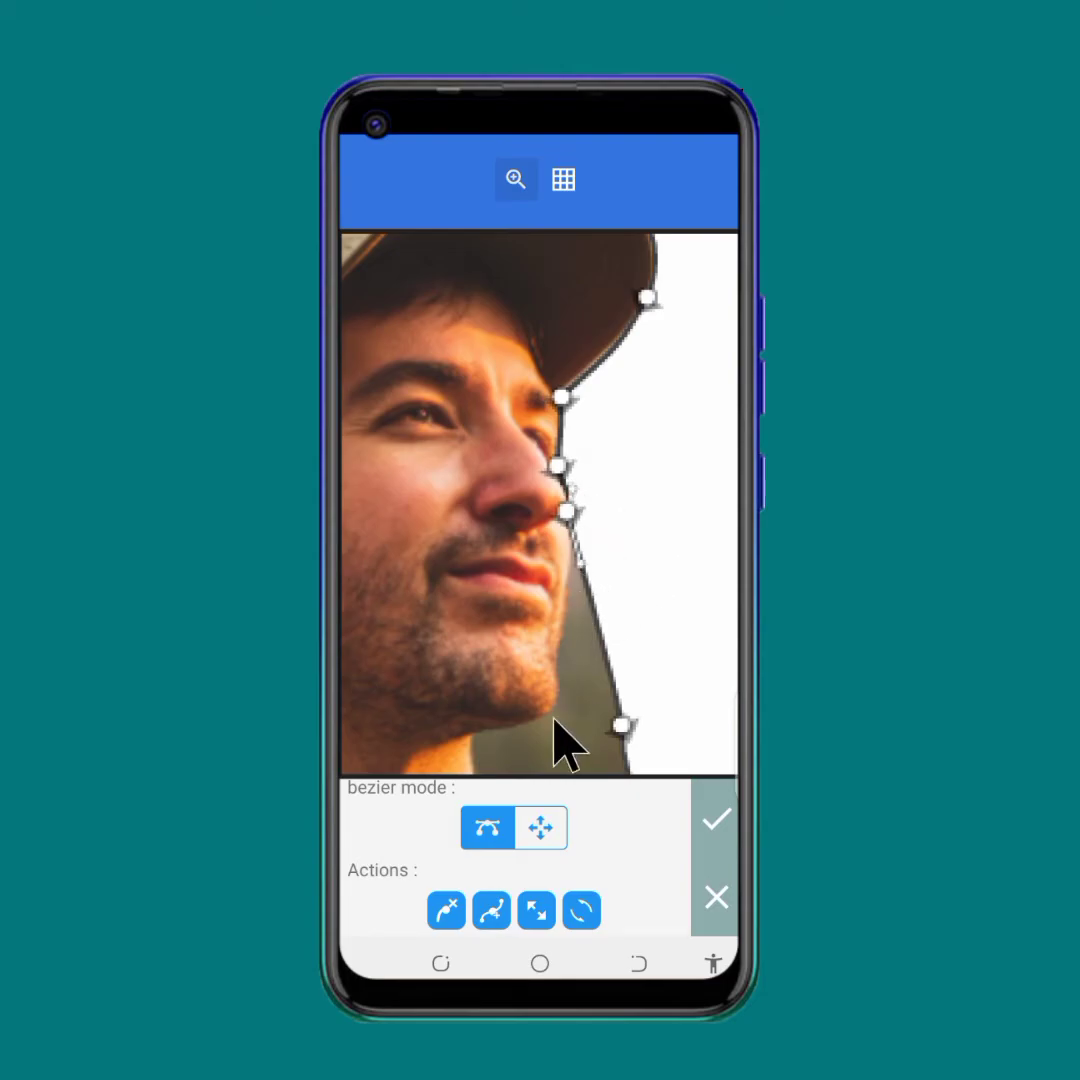
Step: Add a point on the front of the chin with its handle along the lips, and move the next point to the chin's underside
click(491, 910)
drag(603, 630, 572, 603)
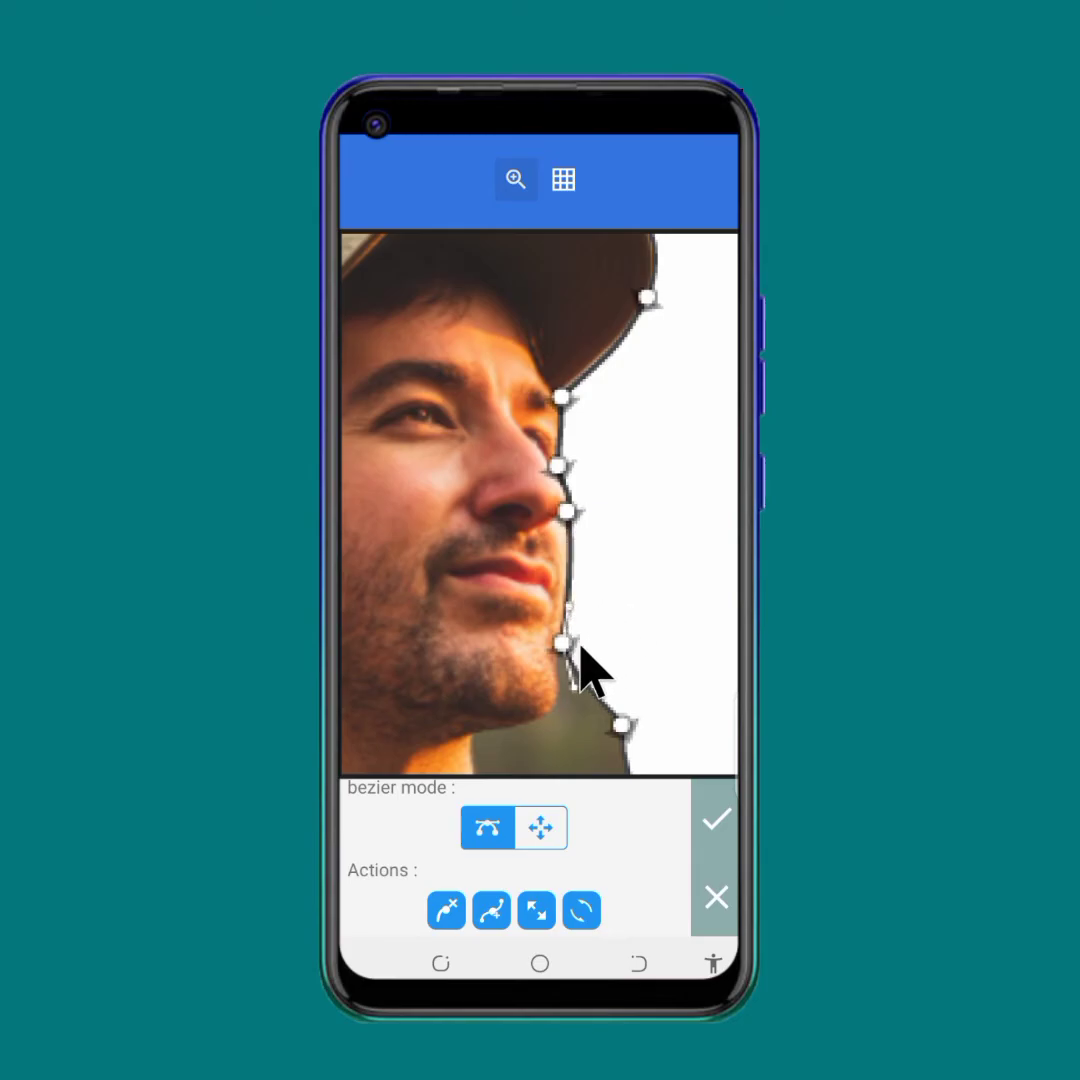
drag(566, 646, 575, 603)
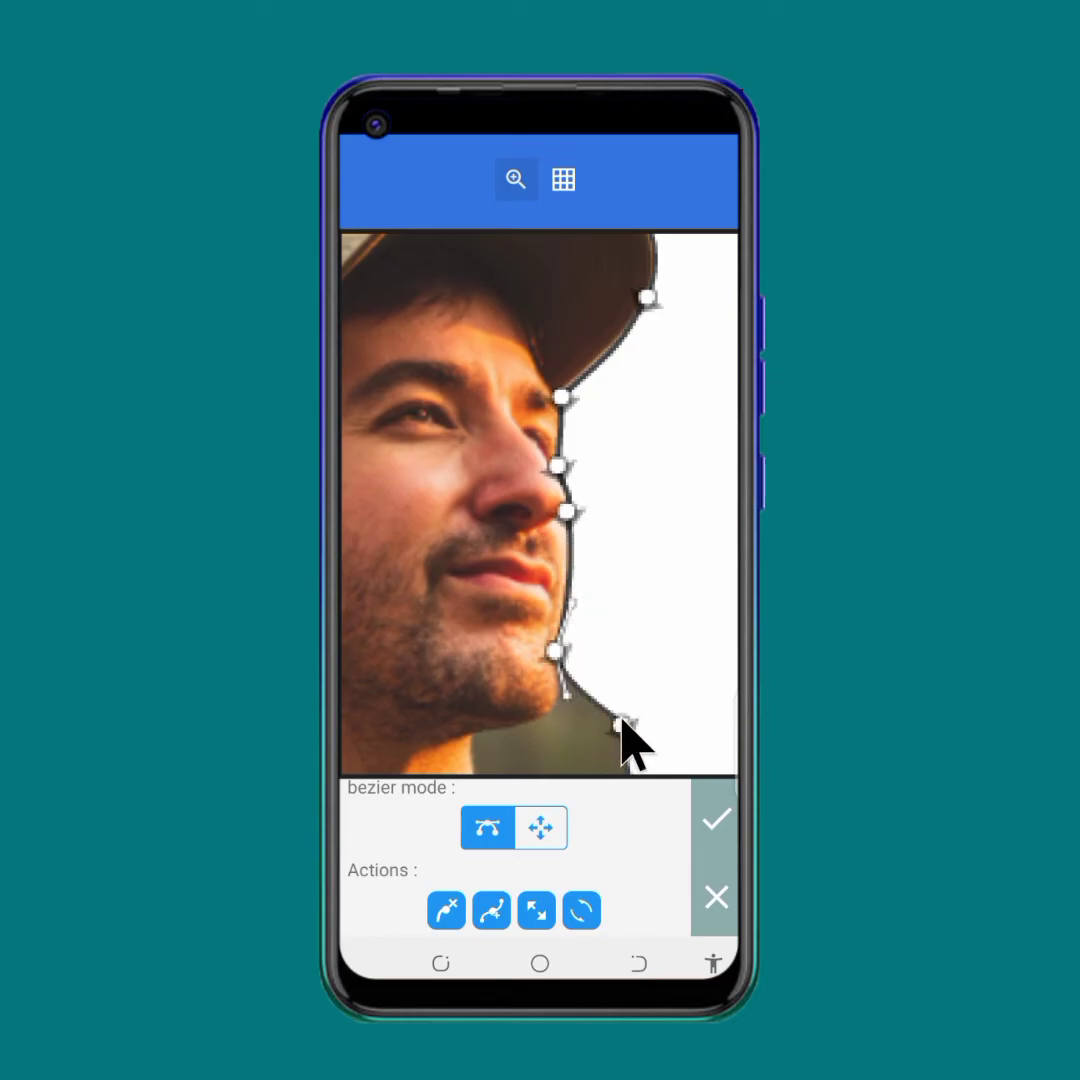
drag(622, 727, 545, 722)
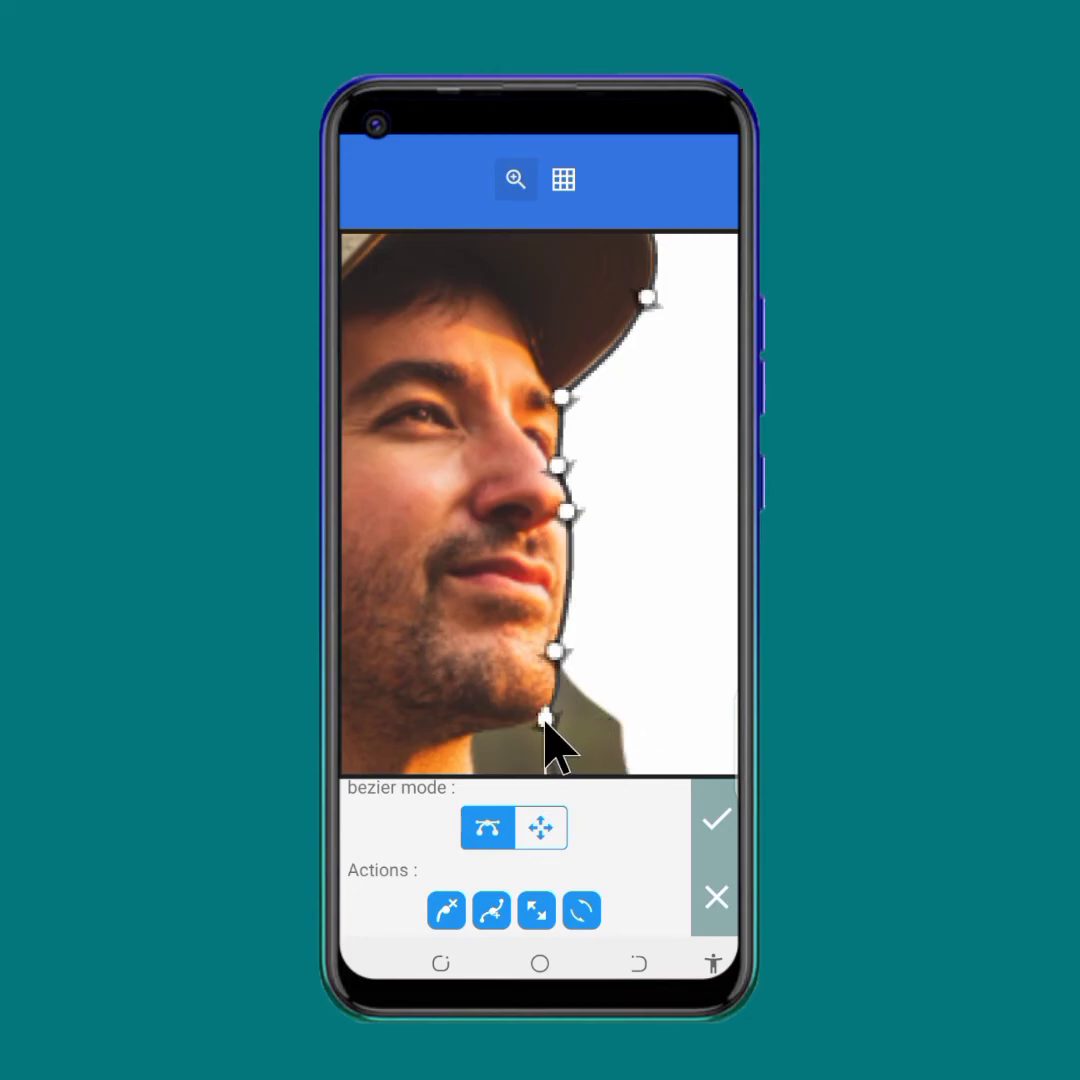
Step: Add a mask point on the curve below the chin, near the outer end of the shoulder
click(512, 180)
drag(448, 622, 525, 448)
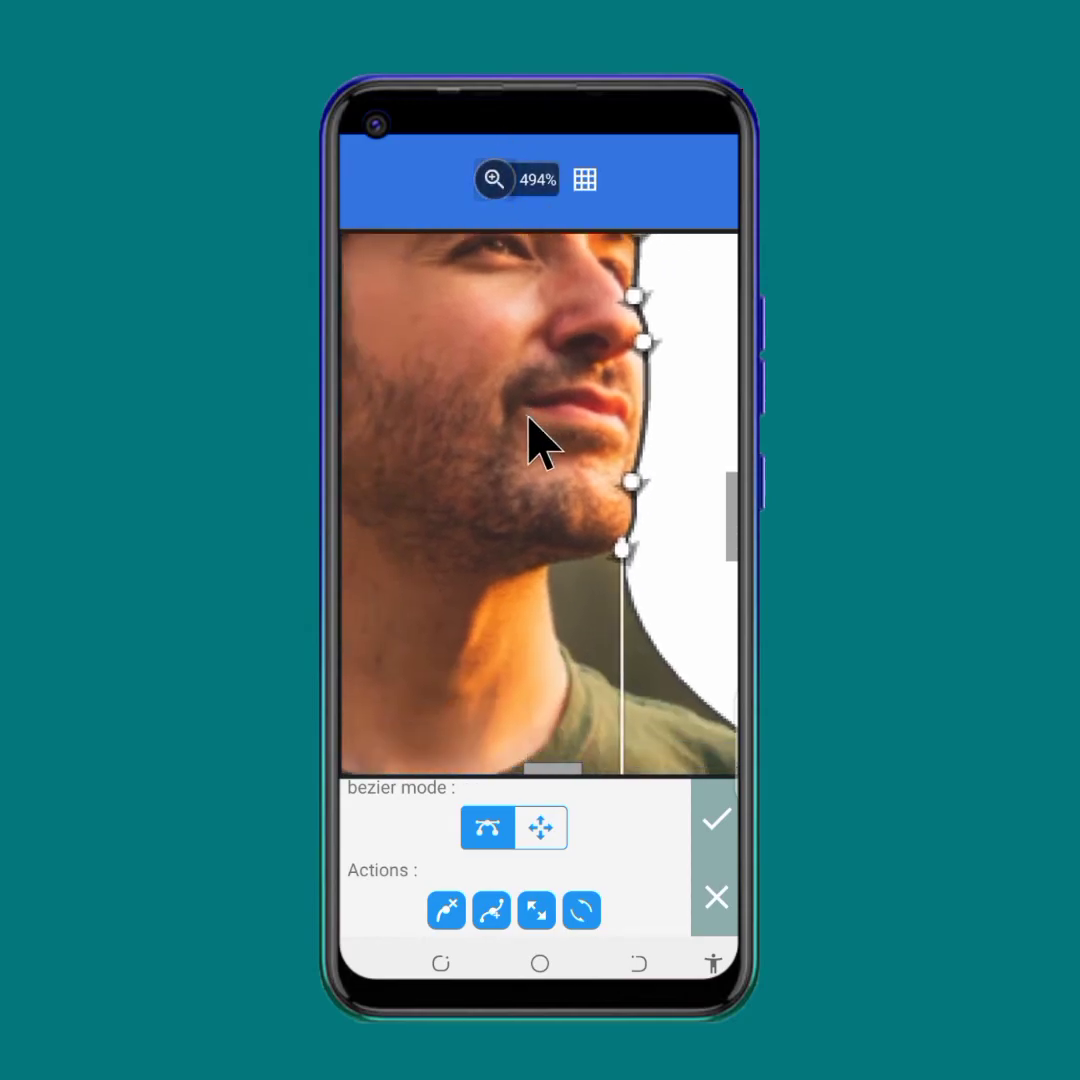
drag(472, 665, 398, 546)
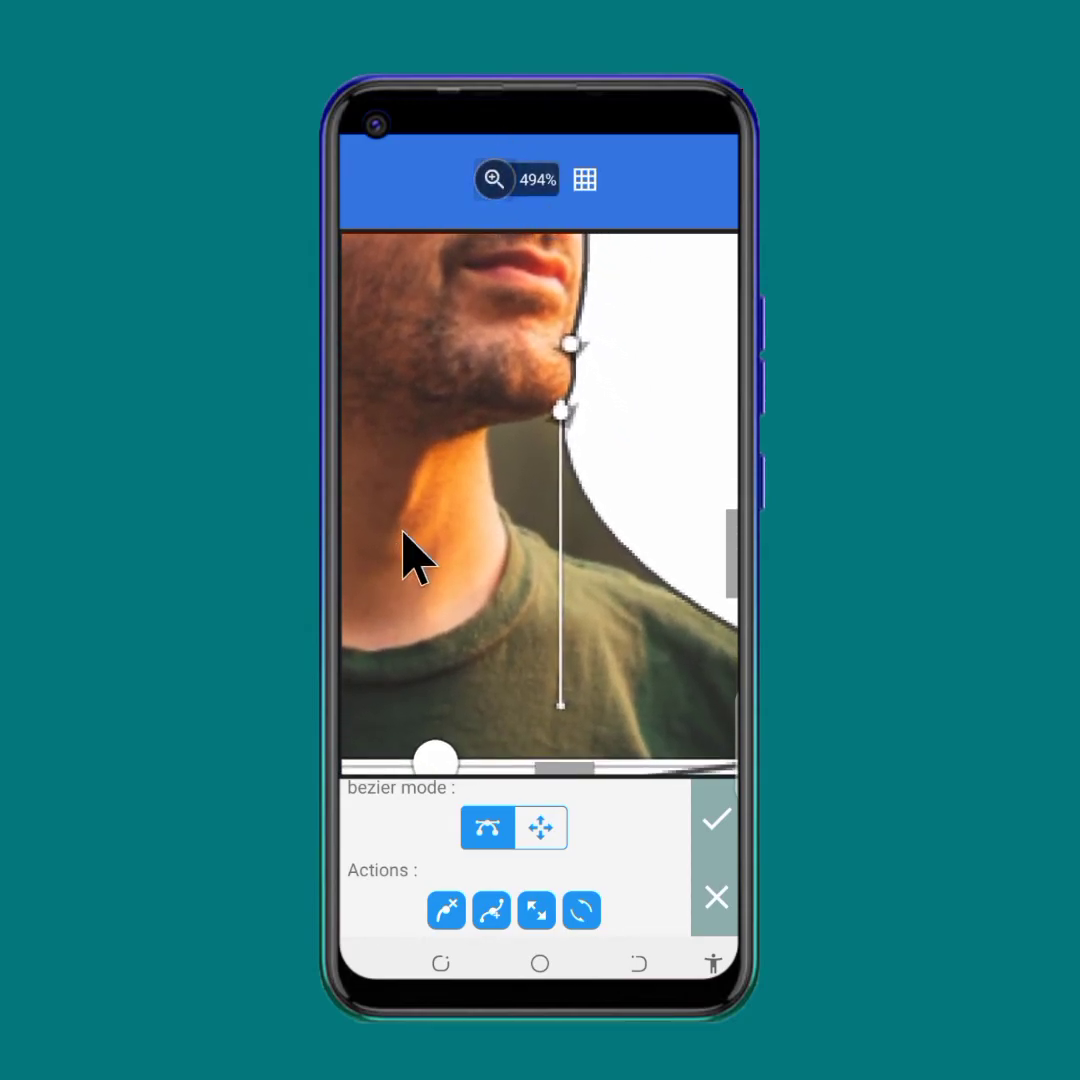
mouse_move(562, 415)
mouse_down()
mouse_move(597, 420)
mouse_move(543, 420)
mouse_up()
click(496, 180)
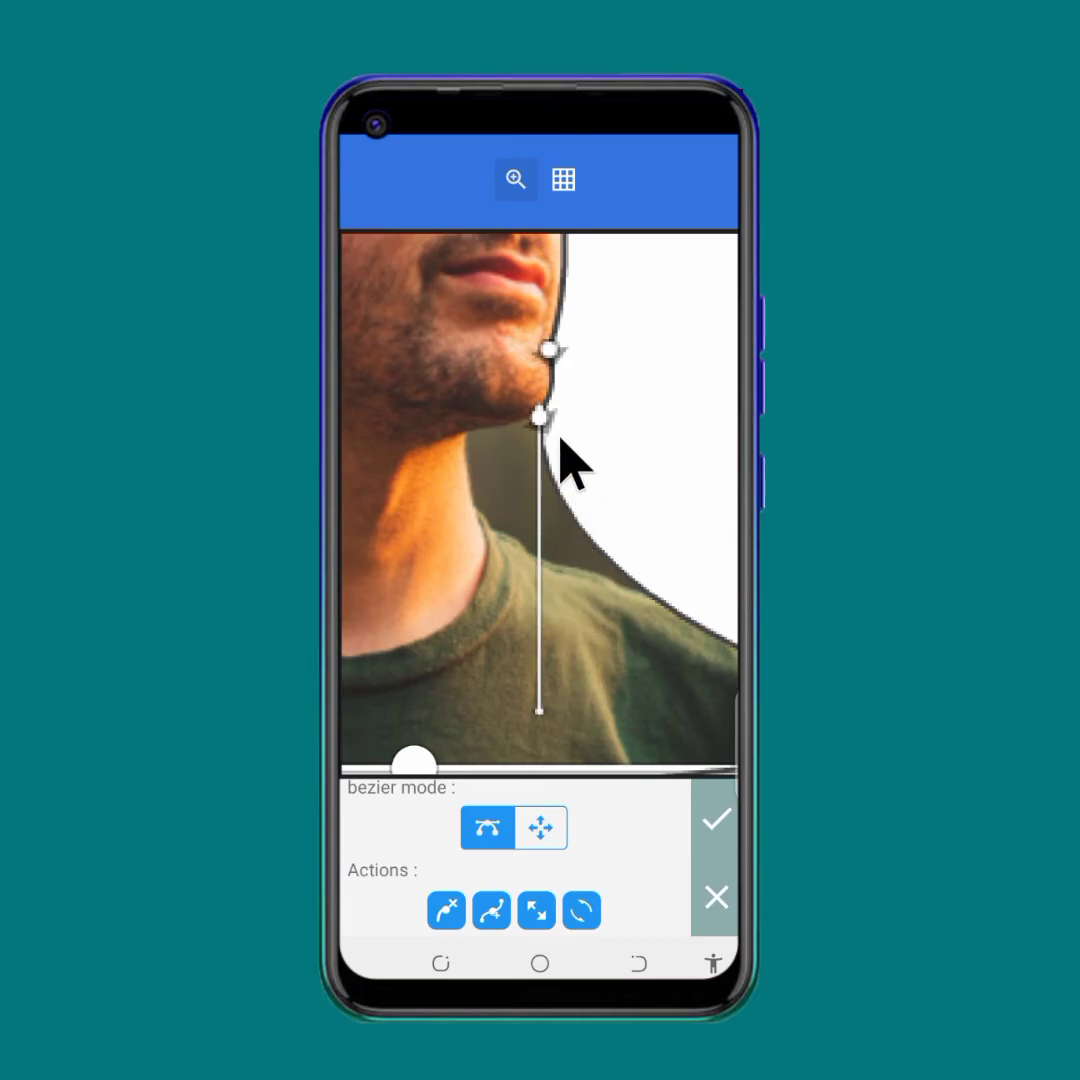
click(491, 910)
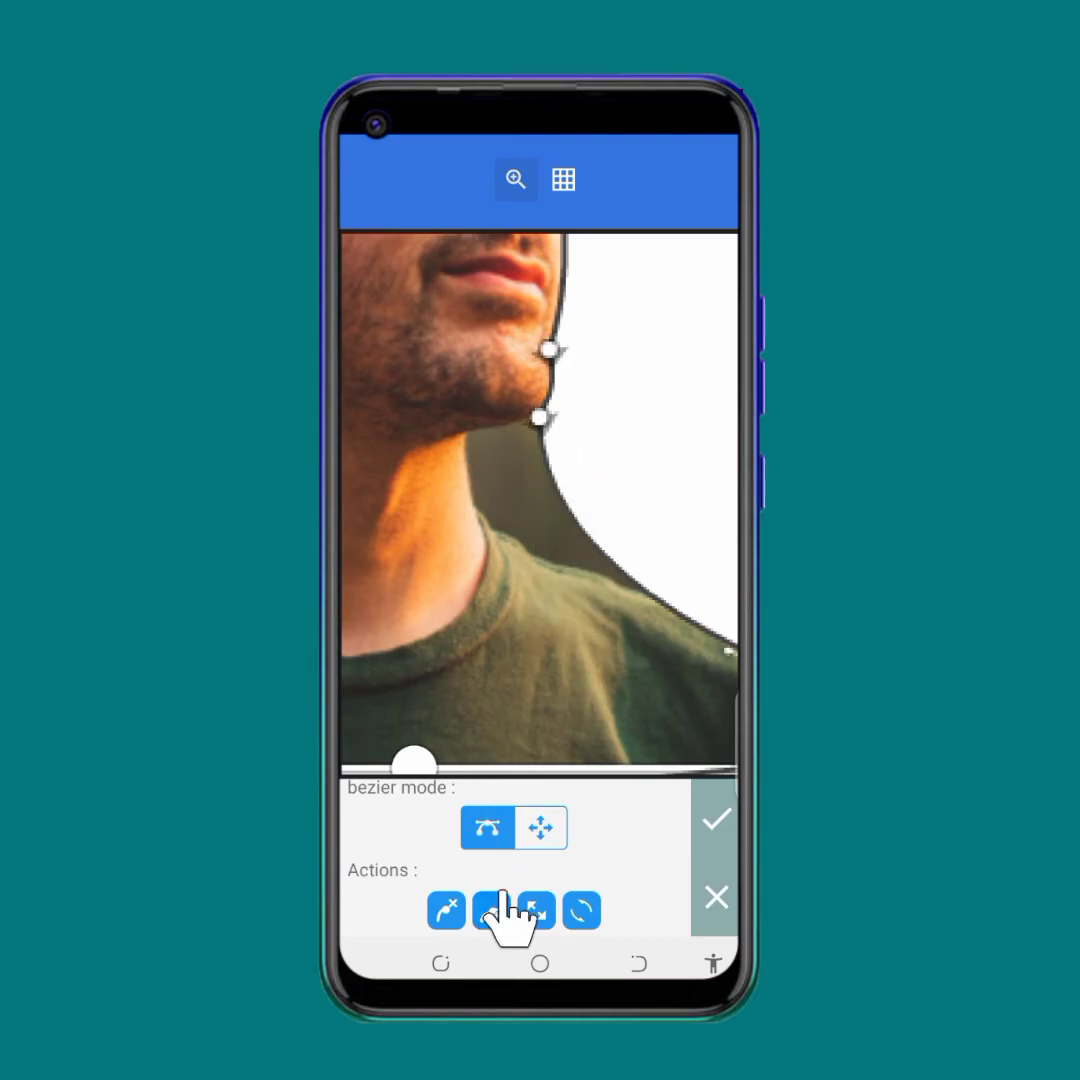
click(514, 182)
drag(598, 567, 398, 562)
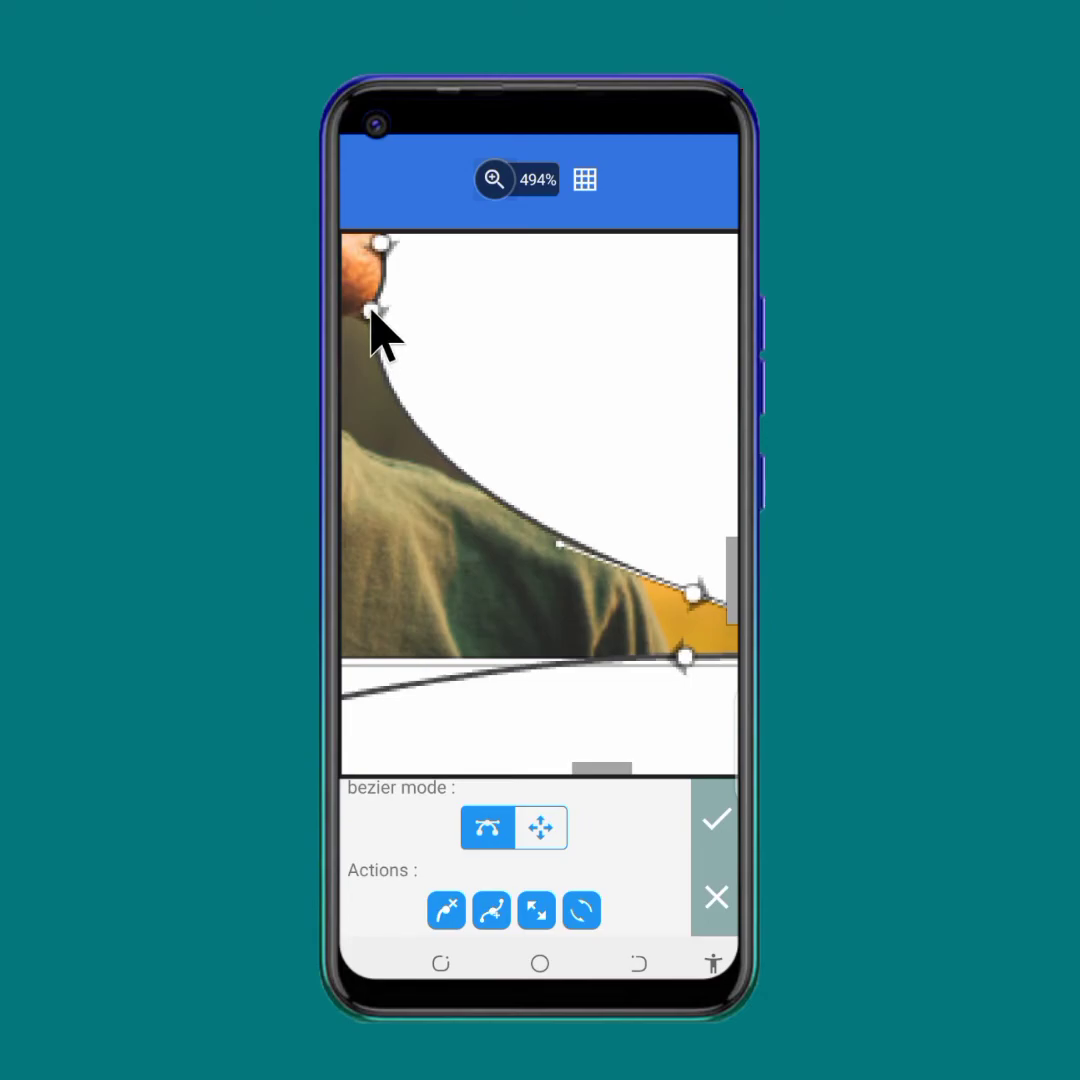
click(494, 180)
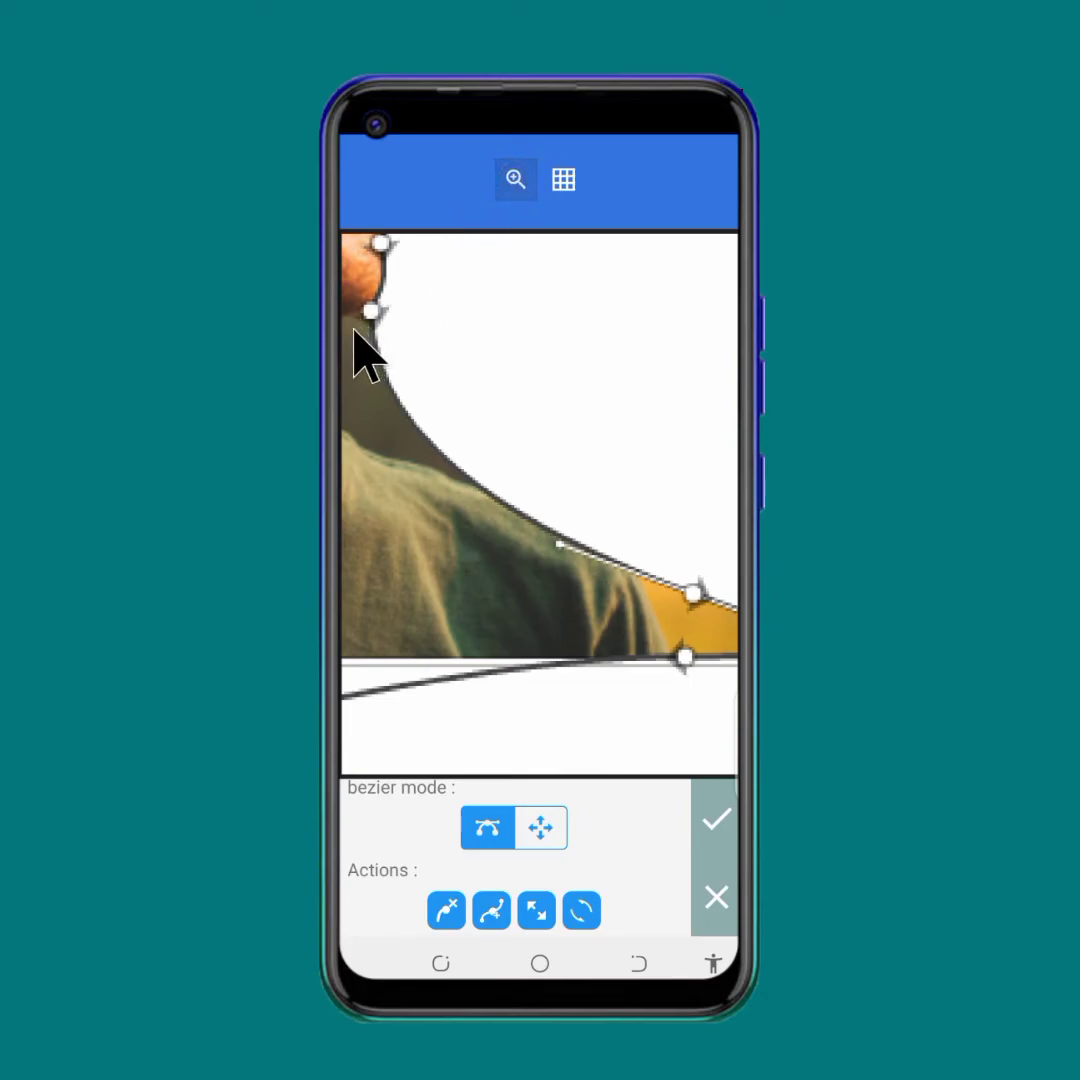
Step: Add two more mask points on the curve between the chin's underside and the shoulder
click(371, 310)
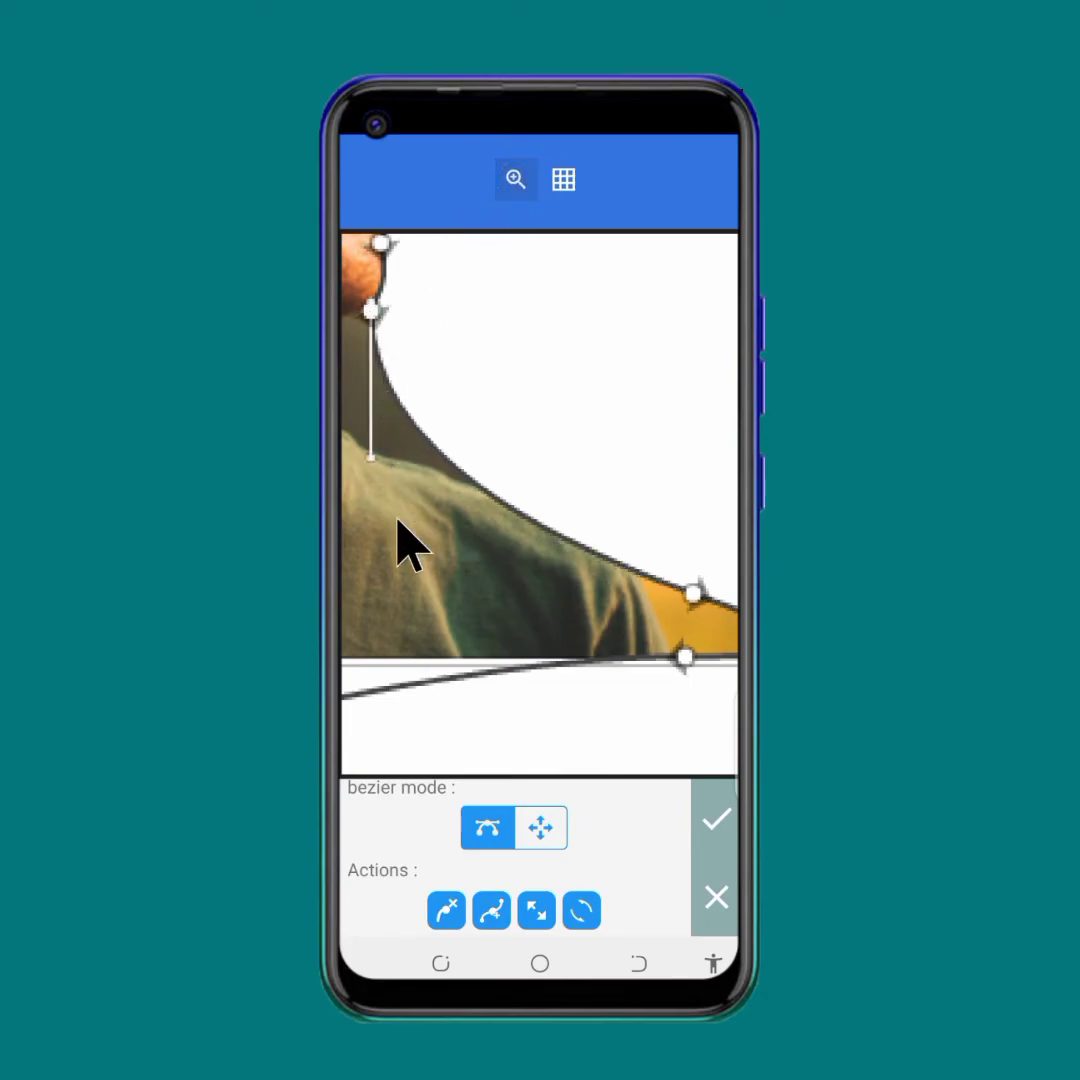
click(491, 910)
click(515, 179)
drag(441, 338, 574, 384)
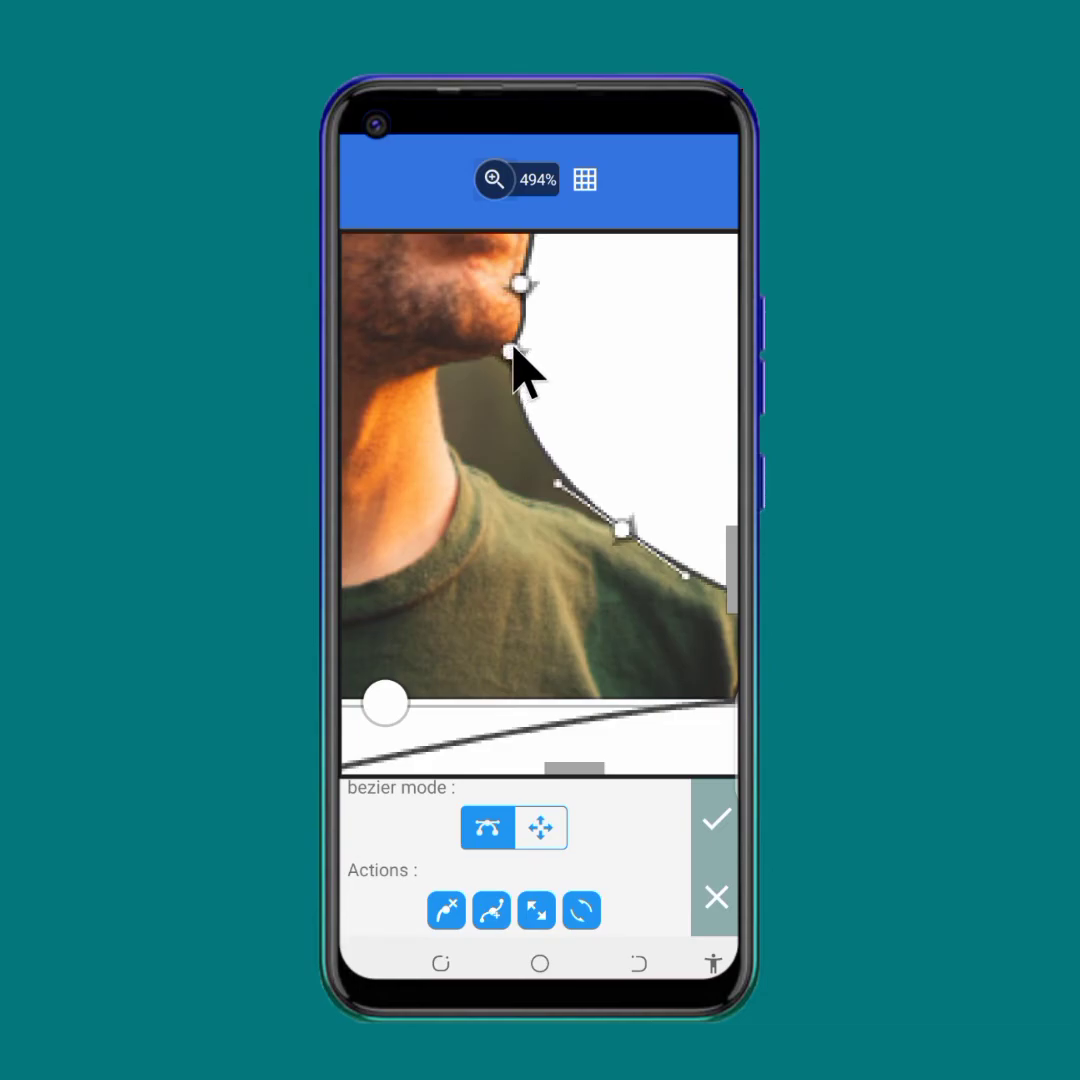
click(494, 180)
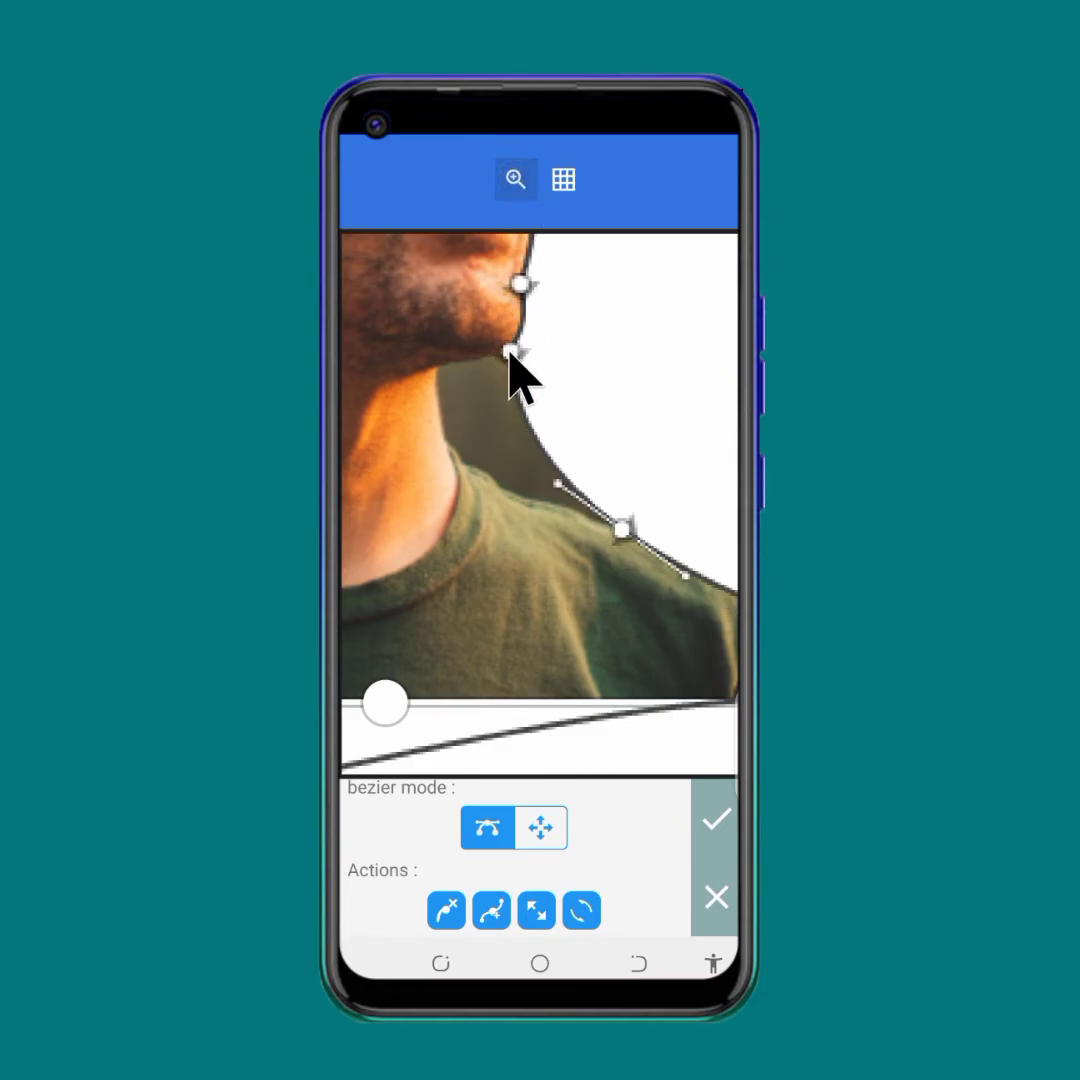
click(510, 351)
click(491, 910)
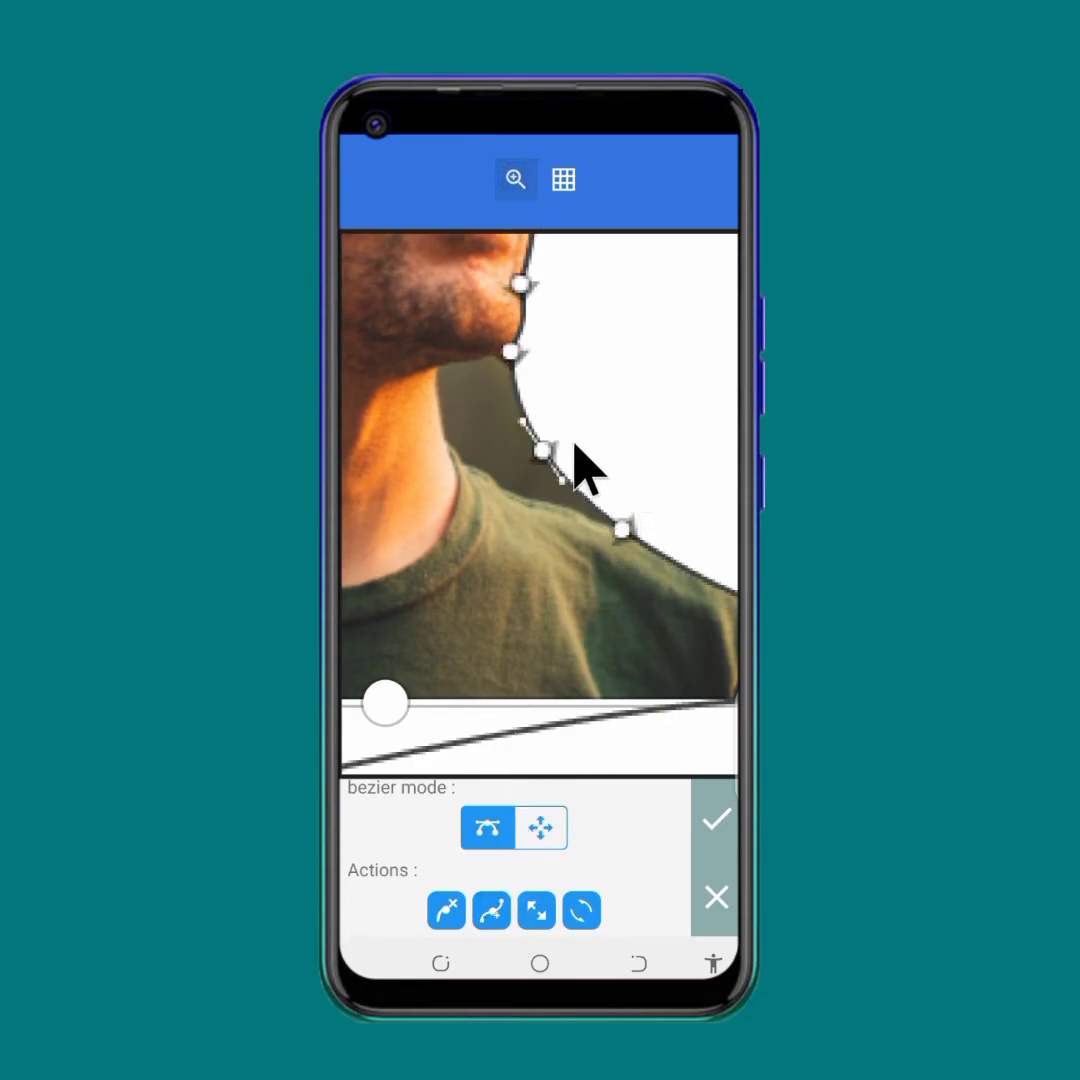
Step: Move the mask point below the chin to where the jaw meets the neck, with its handles following the jaw's underside
drag(540, 449, 441, 377)
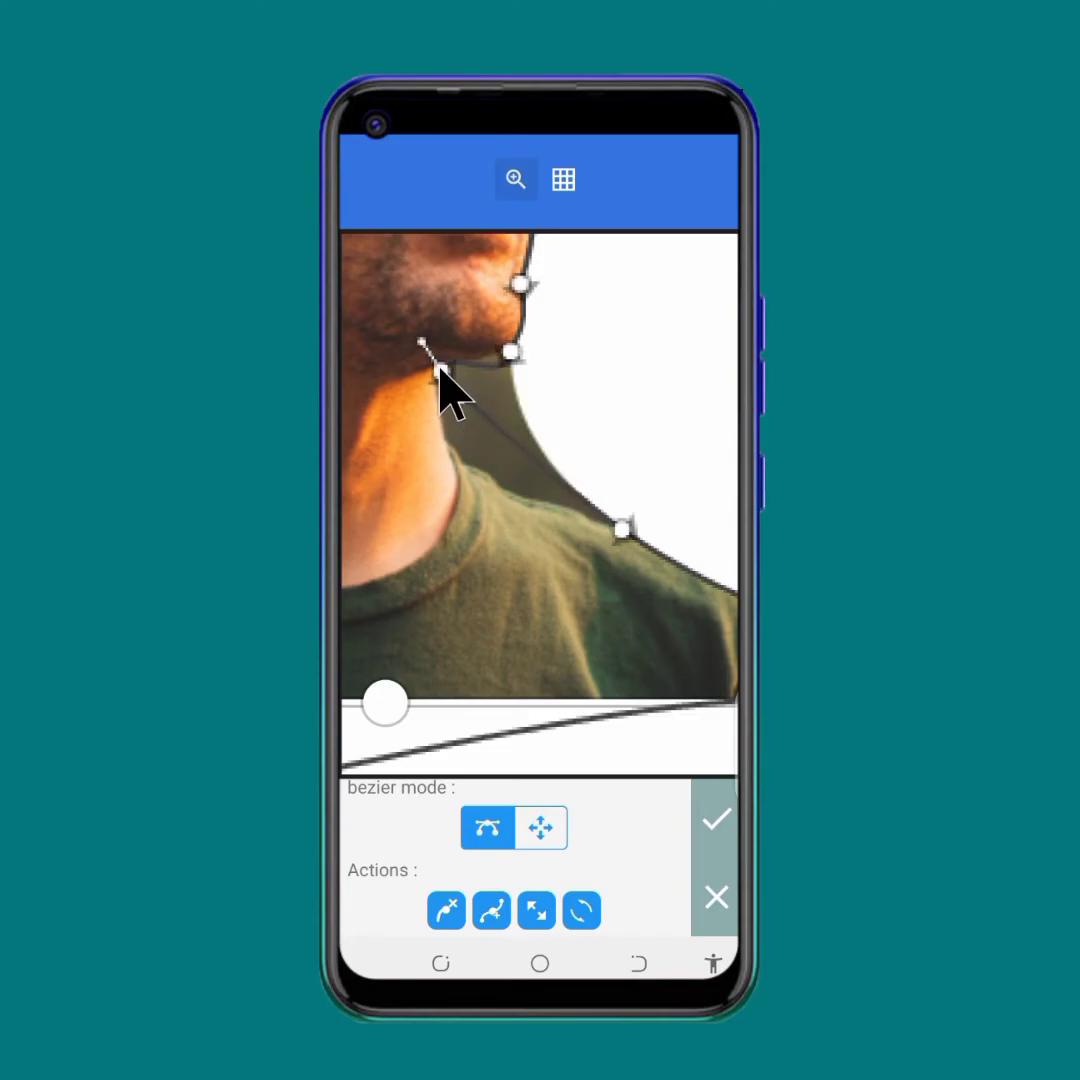
click(511, 353)
drag(510, 390, 463, 366)
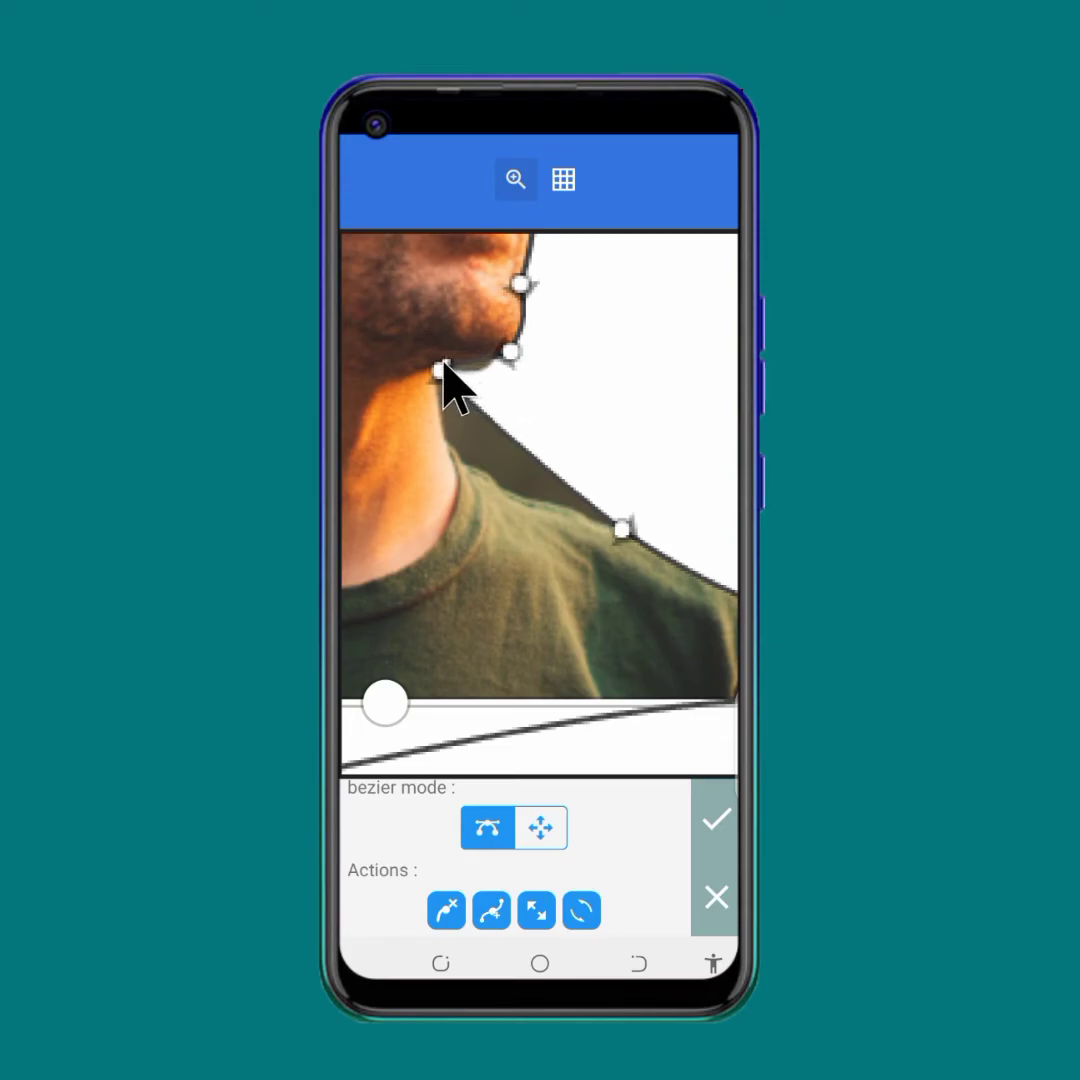
drag(440, 366, 458, 398)
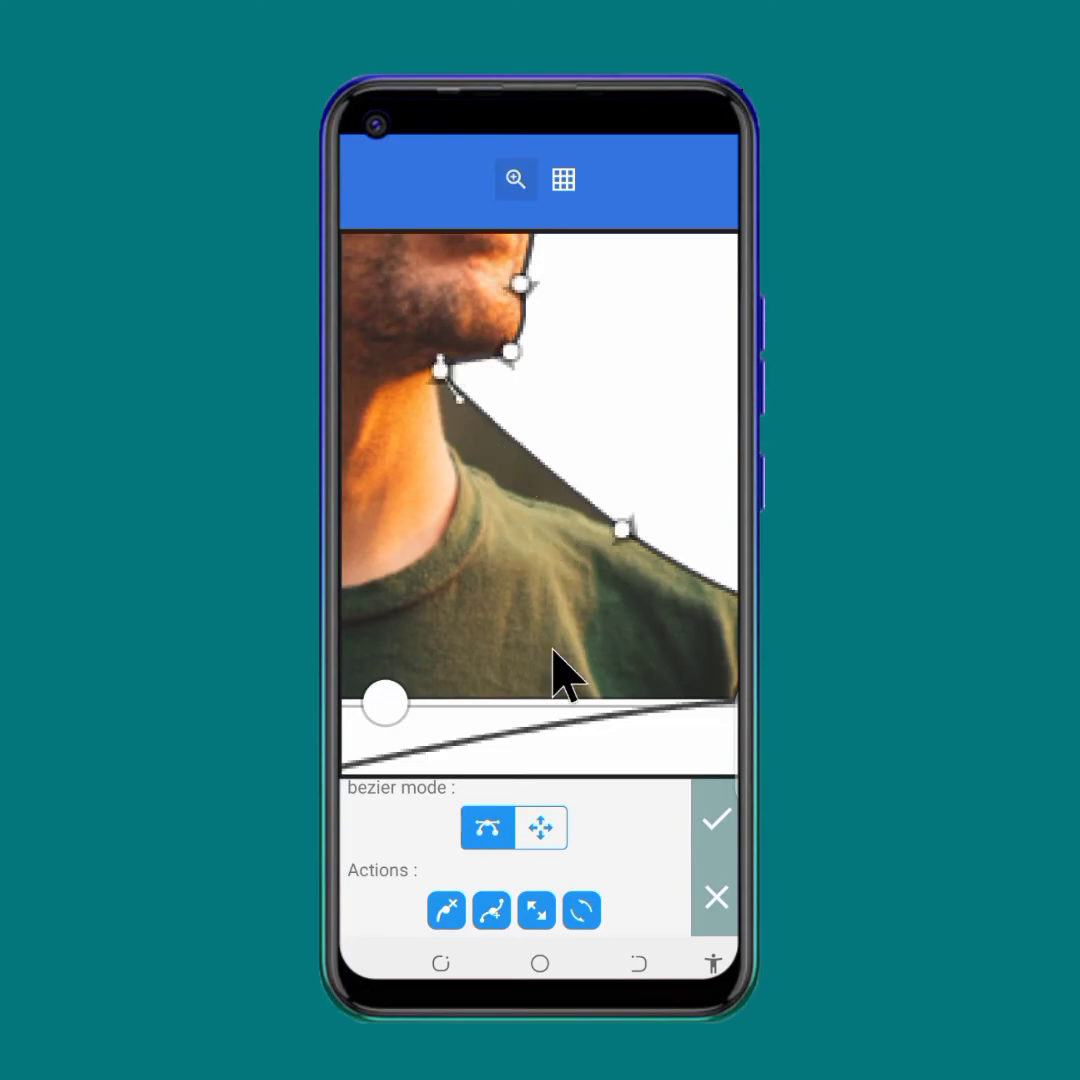
Step: Add a mask point where the neck meets the shirt collar and curve the mask along the front of the neck
click(492, 910)
drag(524, 450, 449, 447)
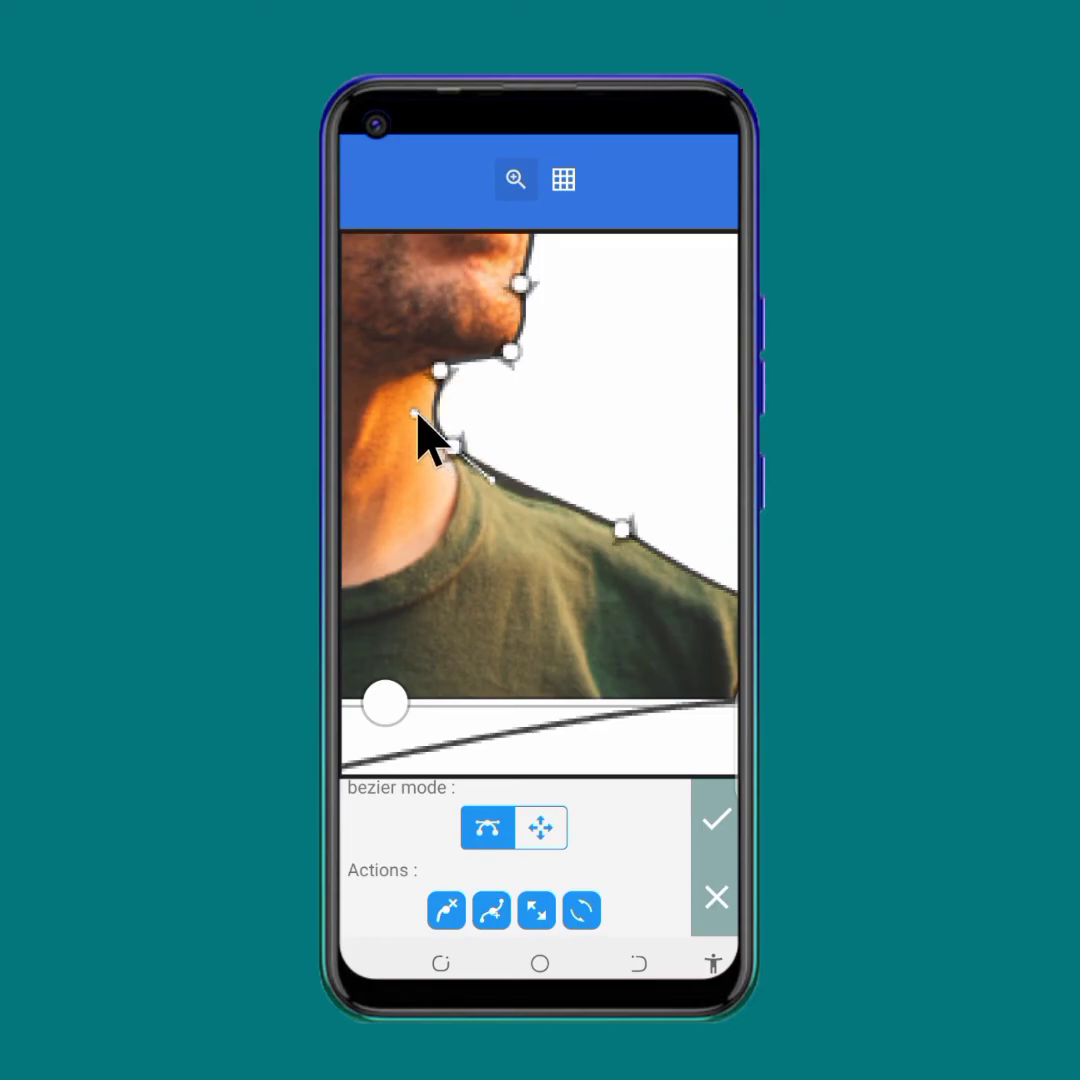
drag(414, 413, 463, 405)
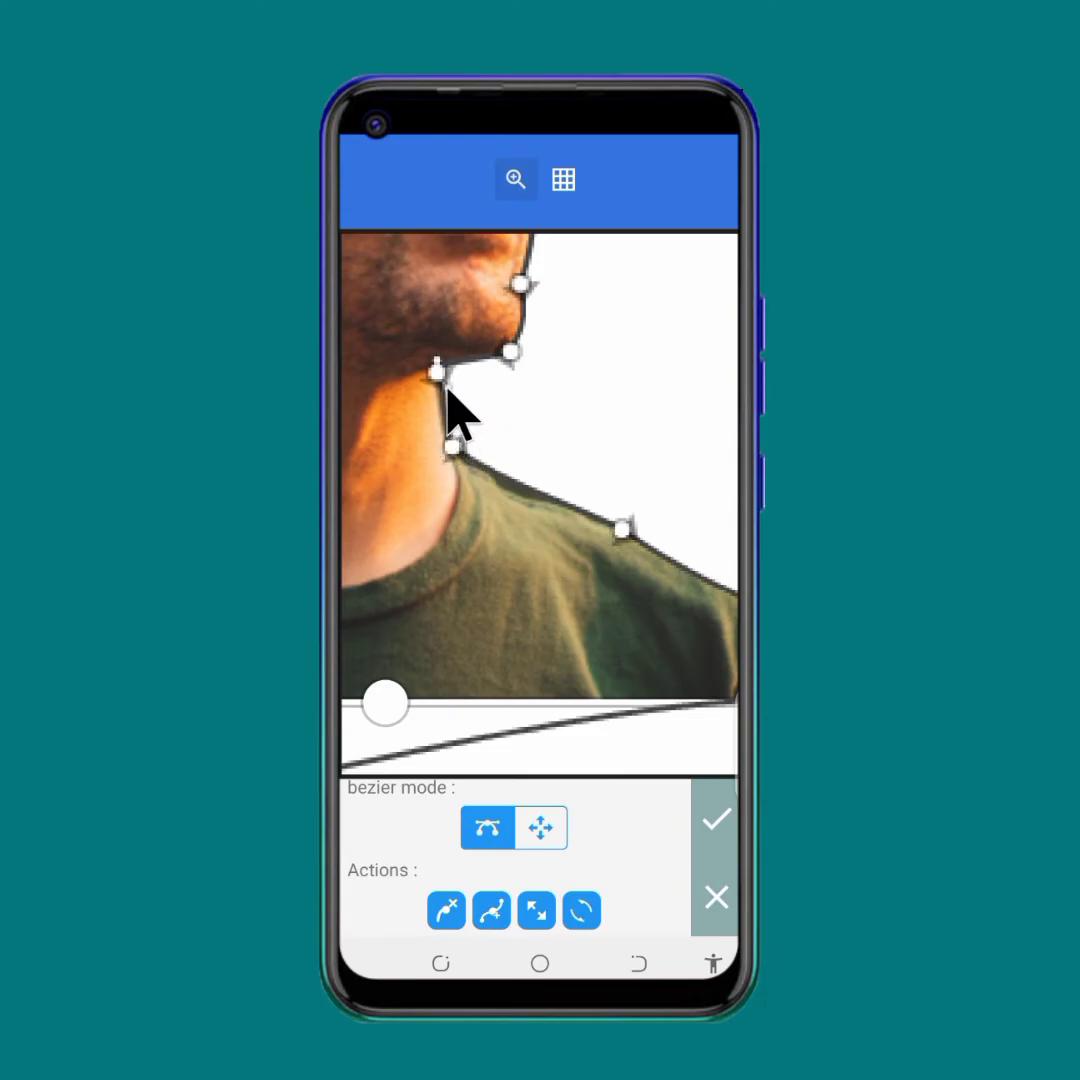
click(560, 413)
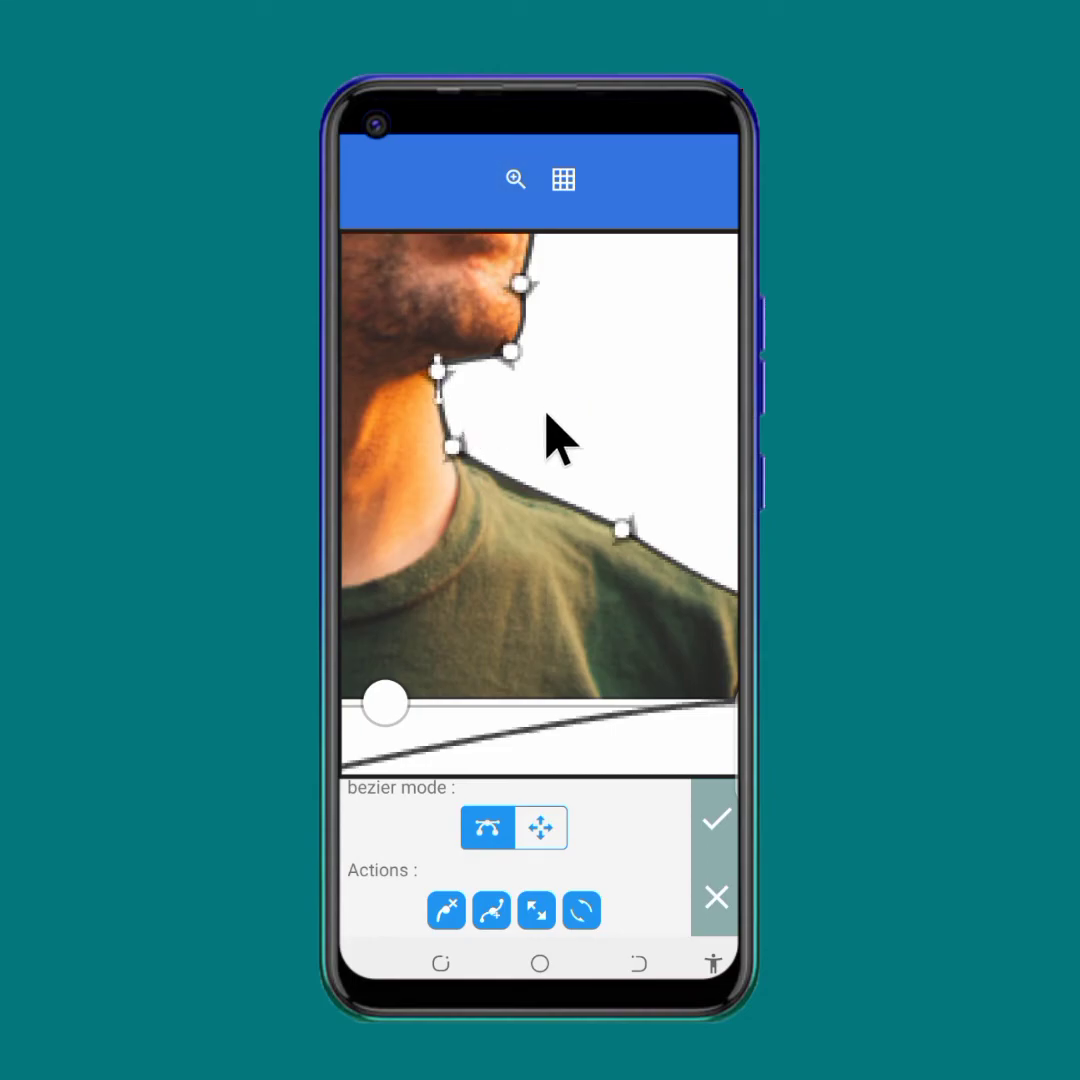
mouse_move(450, 405)
mouse_down()
mouse_move(480, 398)
mouse_move(459, 403)
mouse_up()
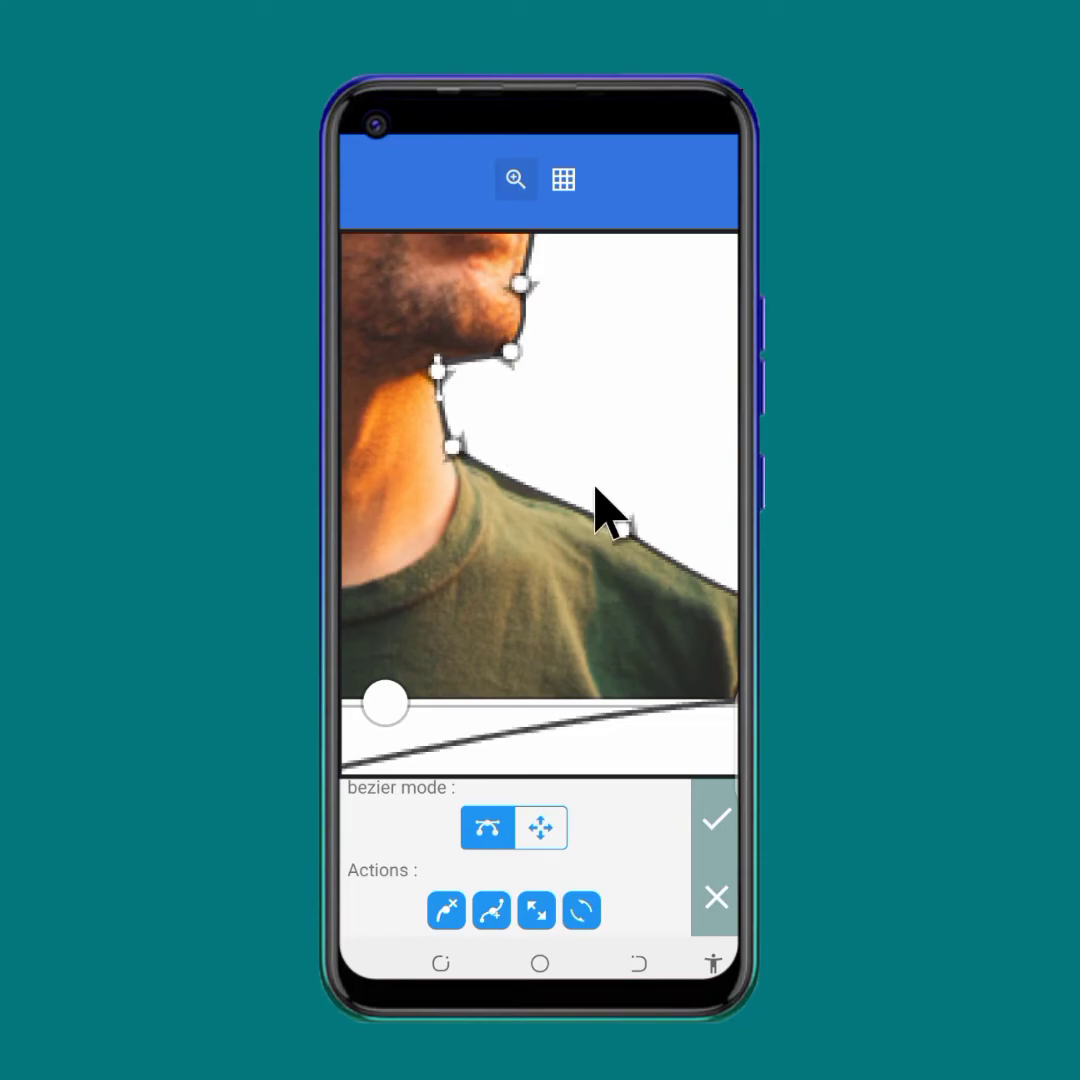
mouse_move(440, 398)
mouse_down()
mouse_move(453, 413)
mouse_move(476, 390)
mouse_move(439, 393)
mouse_up()
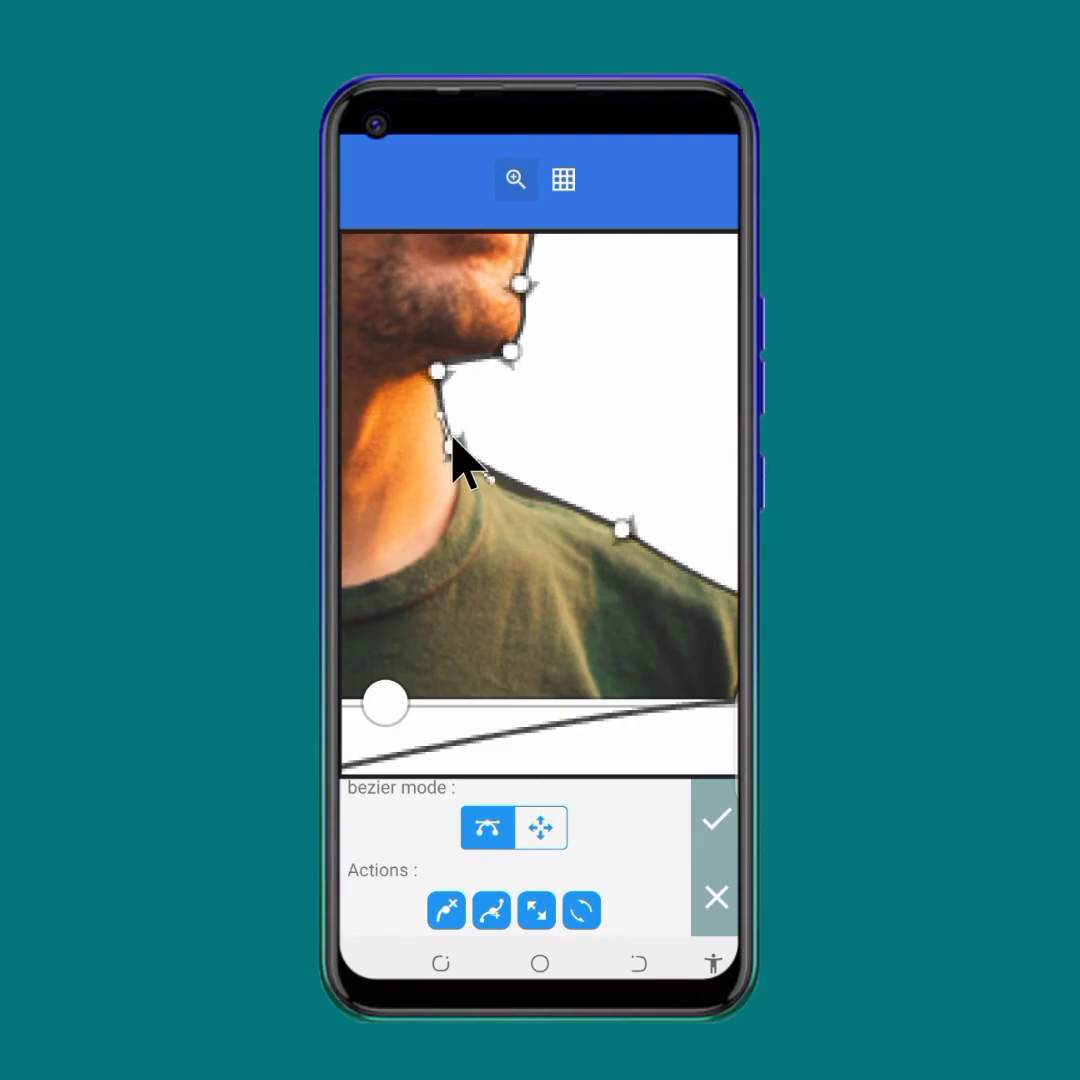
click(453, 446)
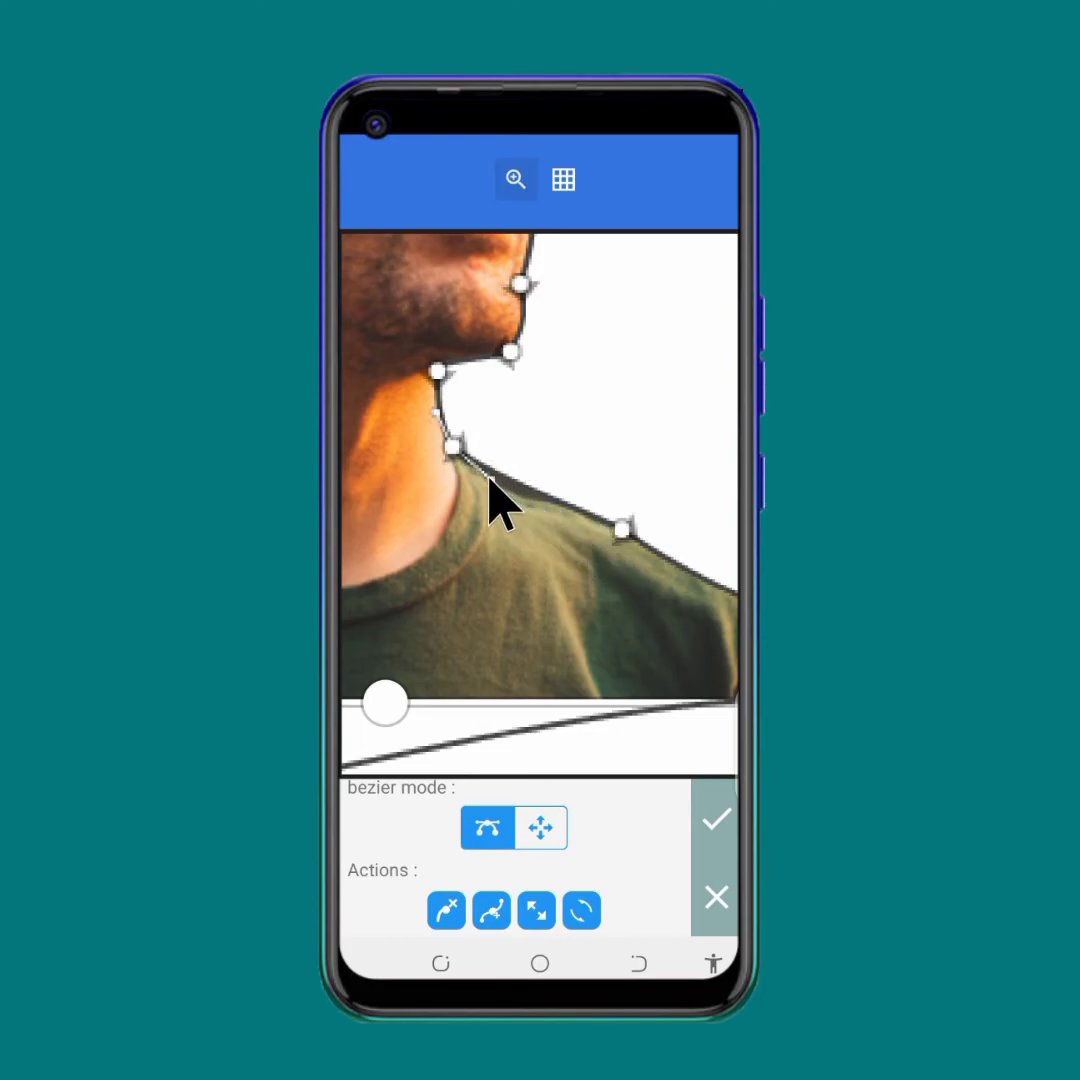
Step: Bend the mask curve between the collar and the shoulder onto the shirt's edge, and shift the shoulder point closer to the neck
mouse_move(494, 484)
mouse_down()
mouse_move(502, 508)
mouse_move(488, 504)
mouse_up()
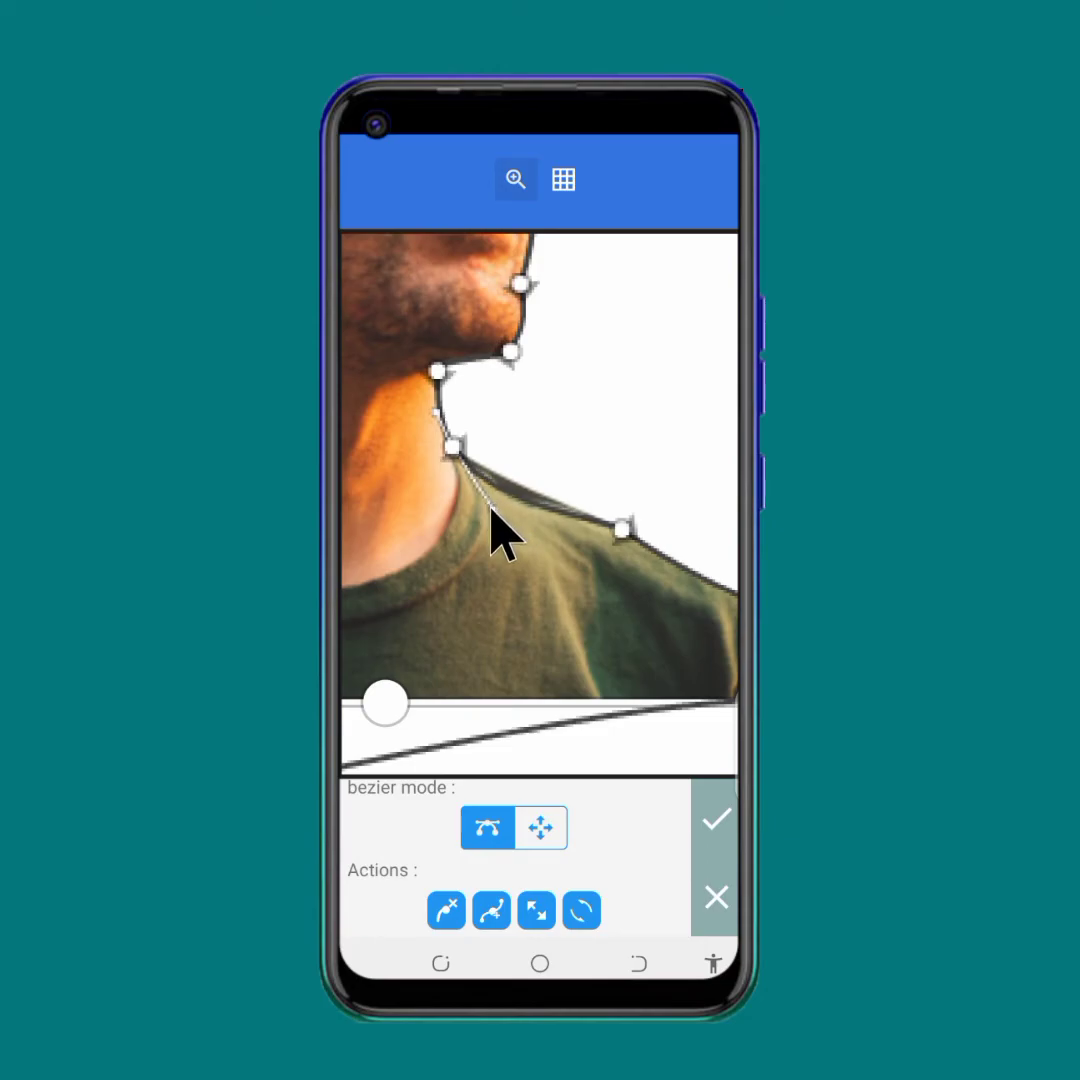
drag(492, 511, 496, 514)
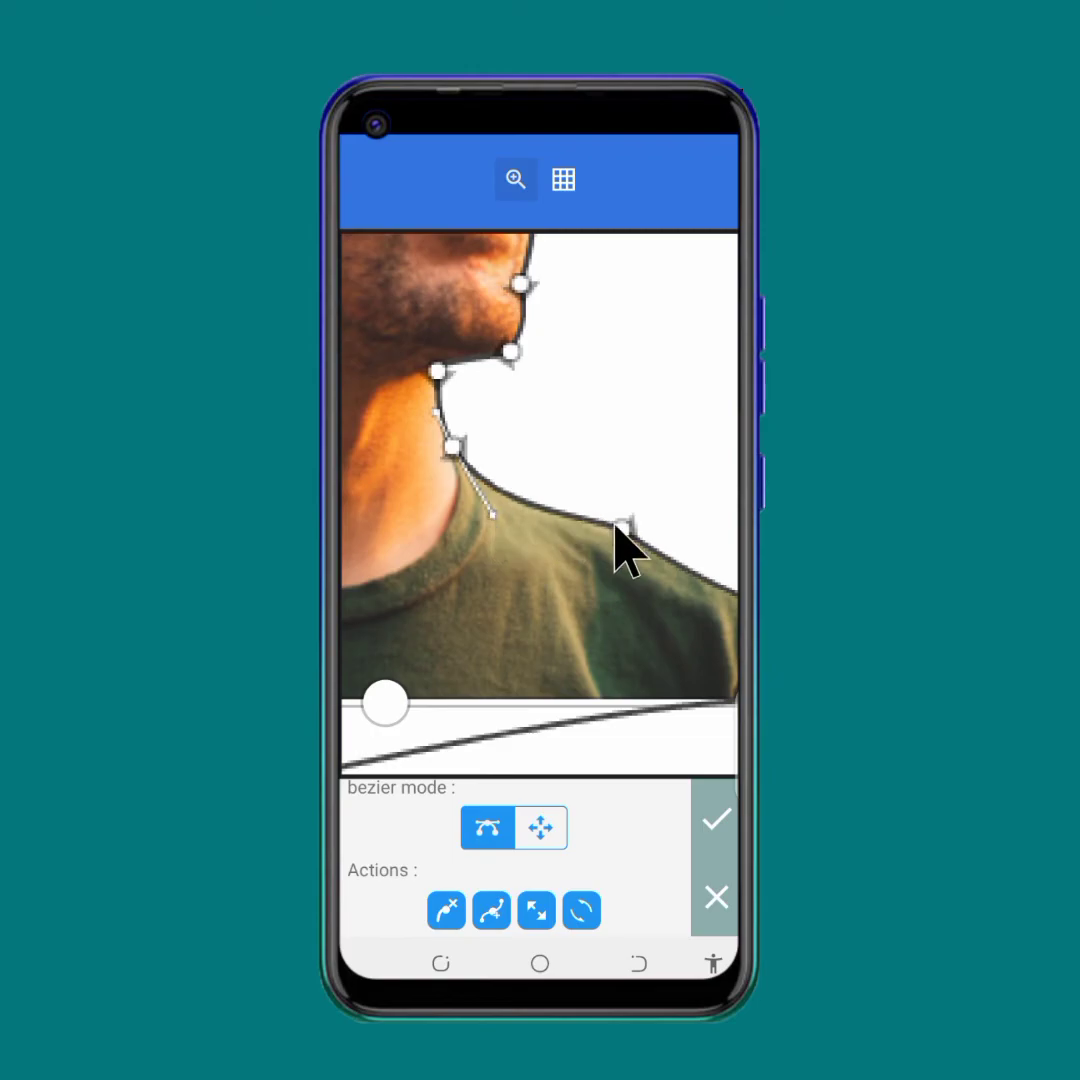
drag(624, 530, 614, 520)
drag(603, 514, 600, 511)
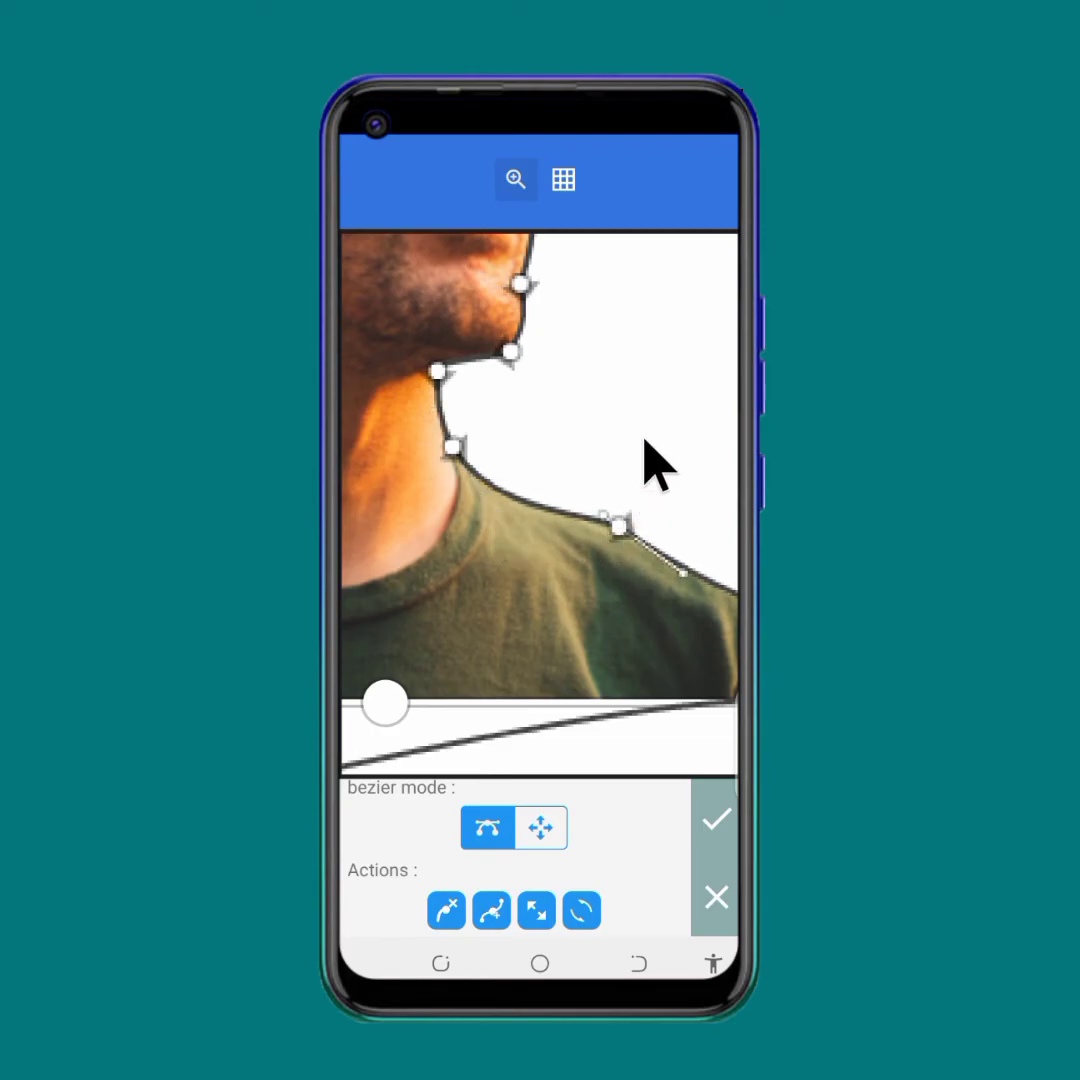
drag(618, 525, 595, 533)
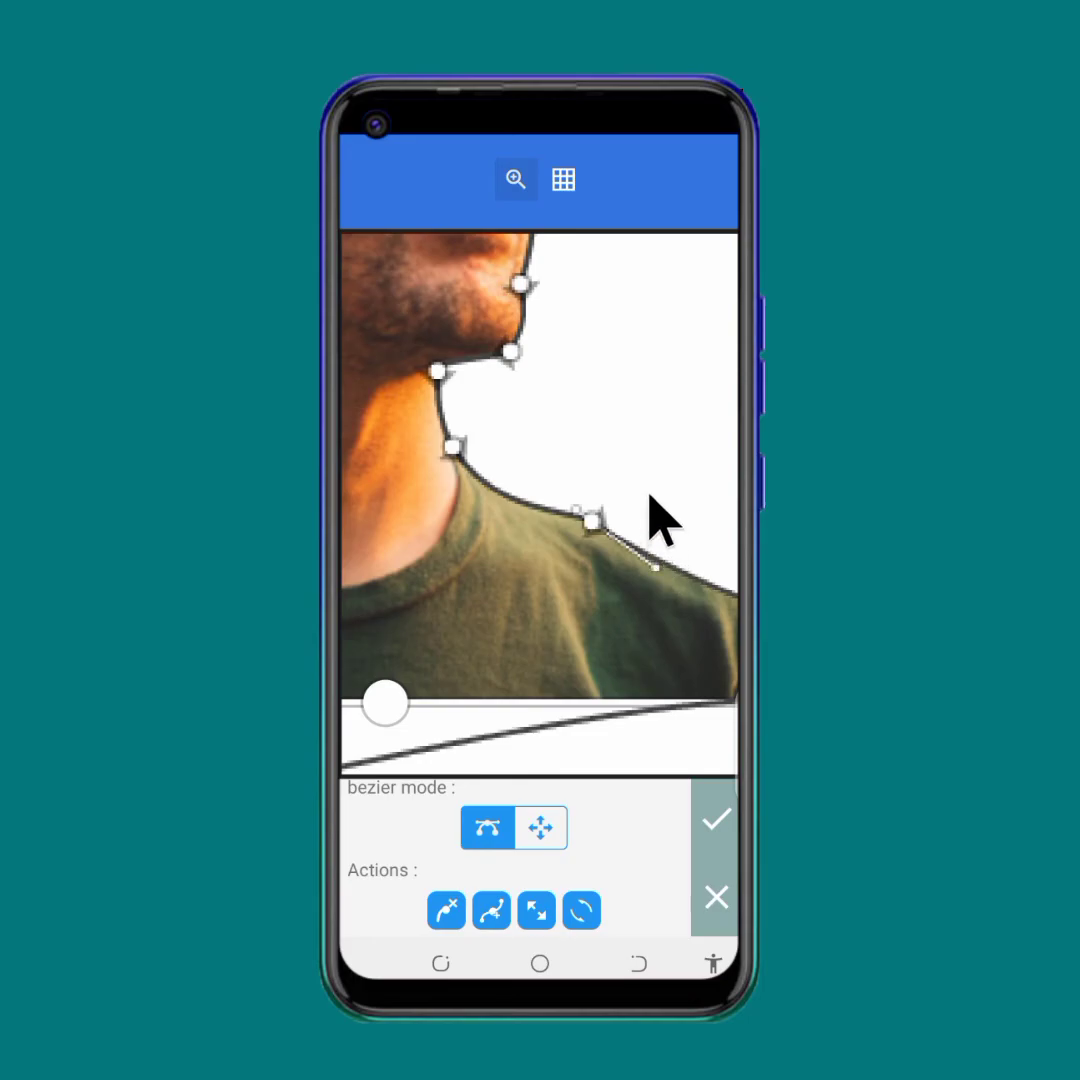
Step: Move the mask's outer shoulder point onto the sleeve's edge and adjust the handles so the curve follows the shoulder
click(514, 179)
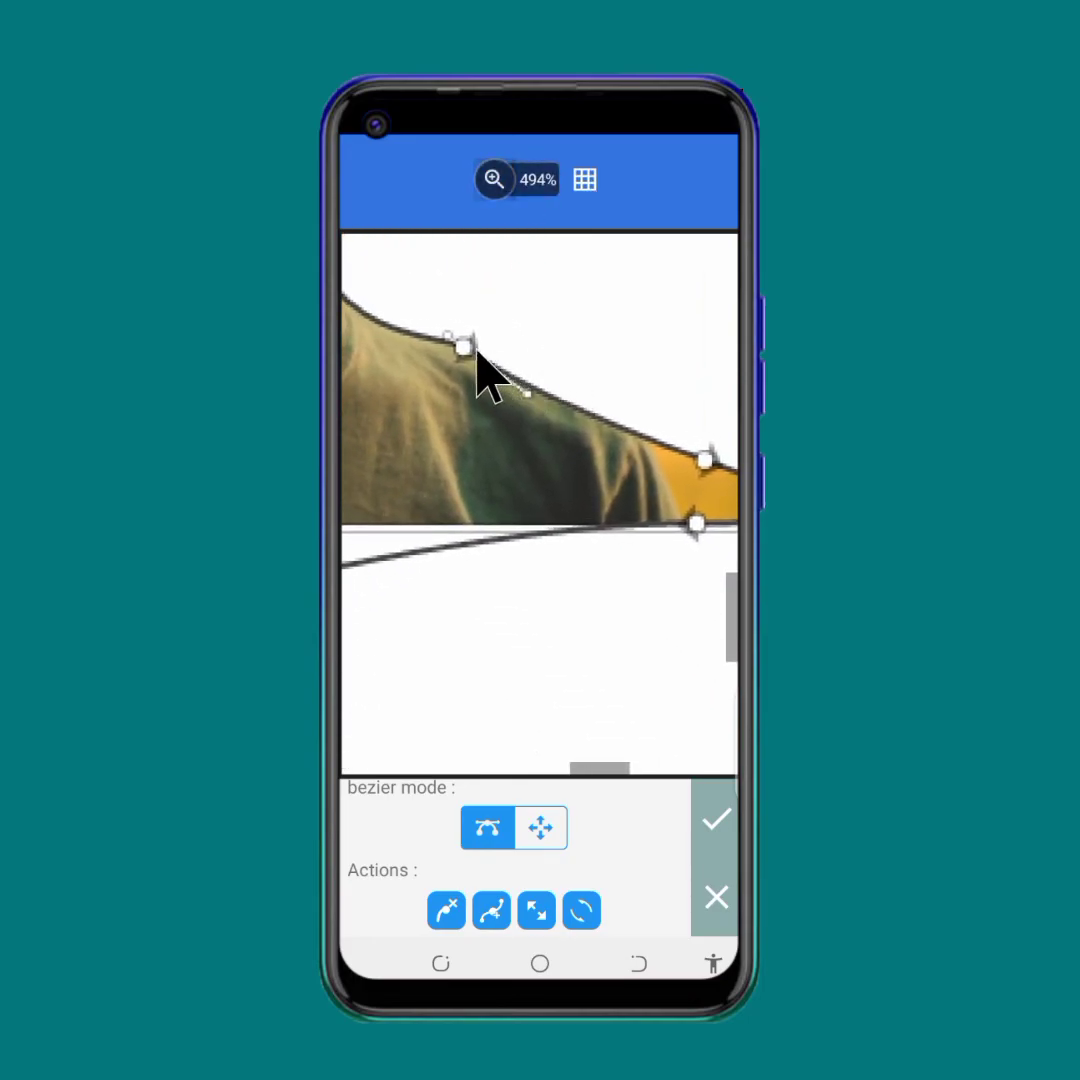
click(491, 910)
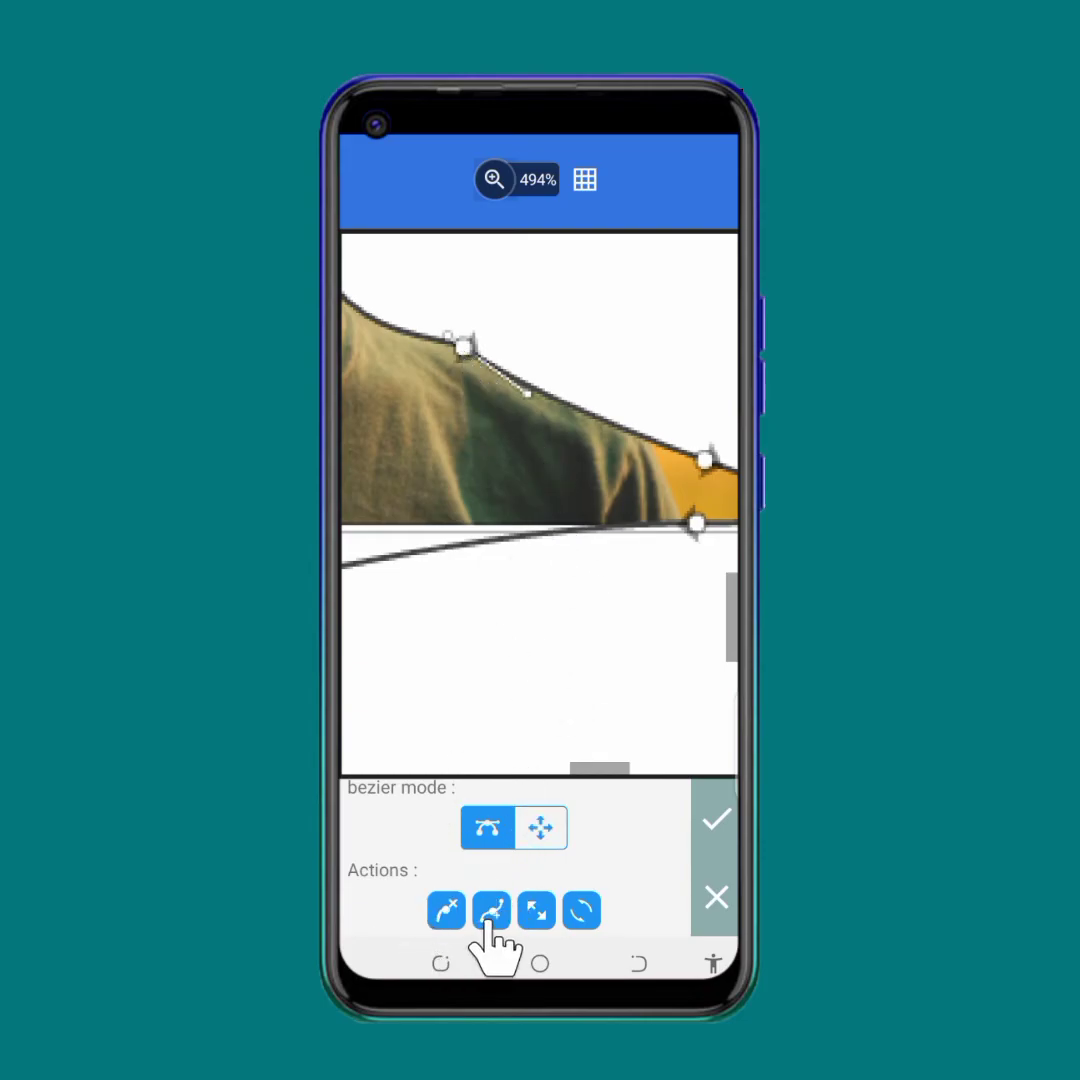
drag(714, 474, 640, 415)
click(493, 179)
drag(573, 392, 604, 344)
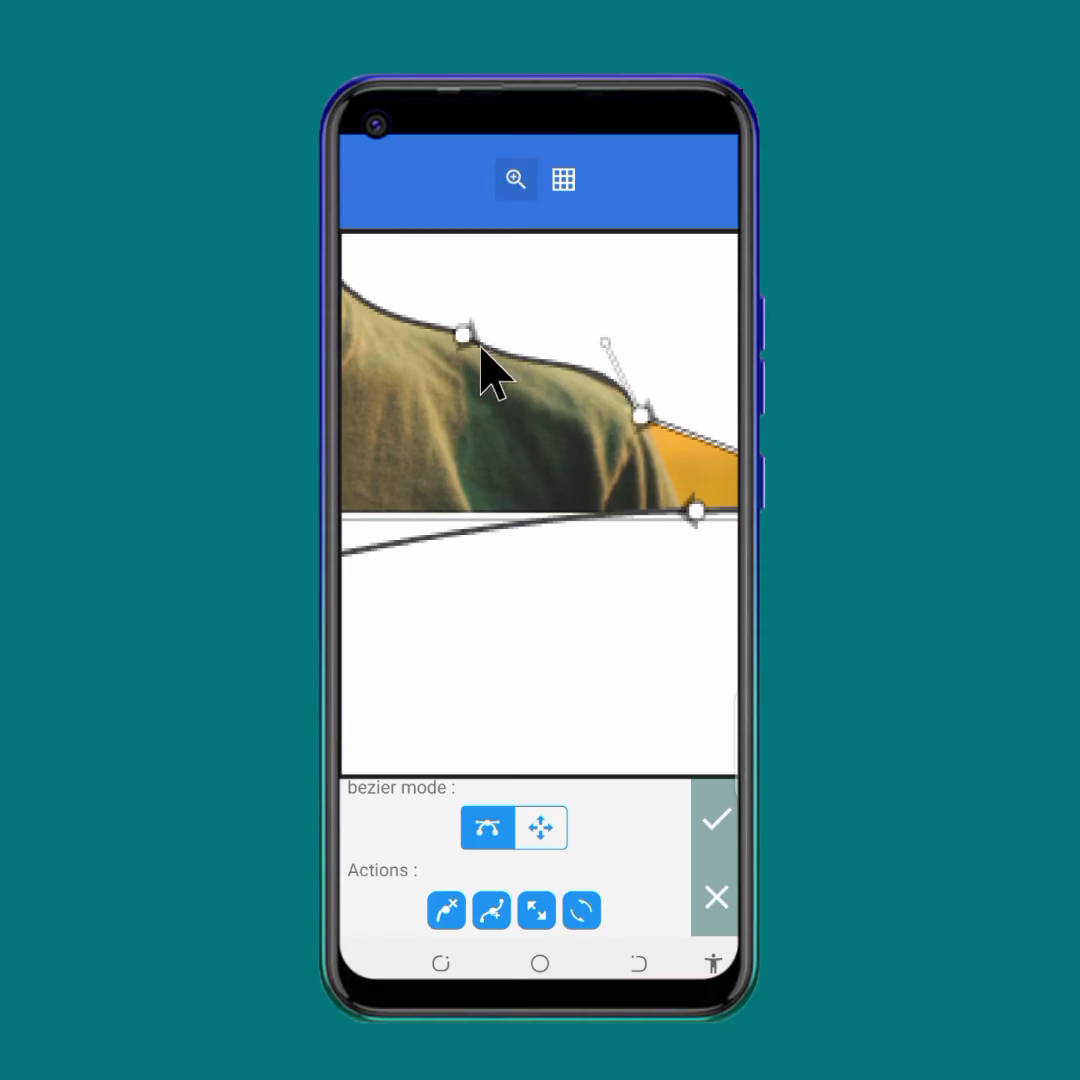
drag(528, 380, 570, 355)
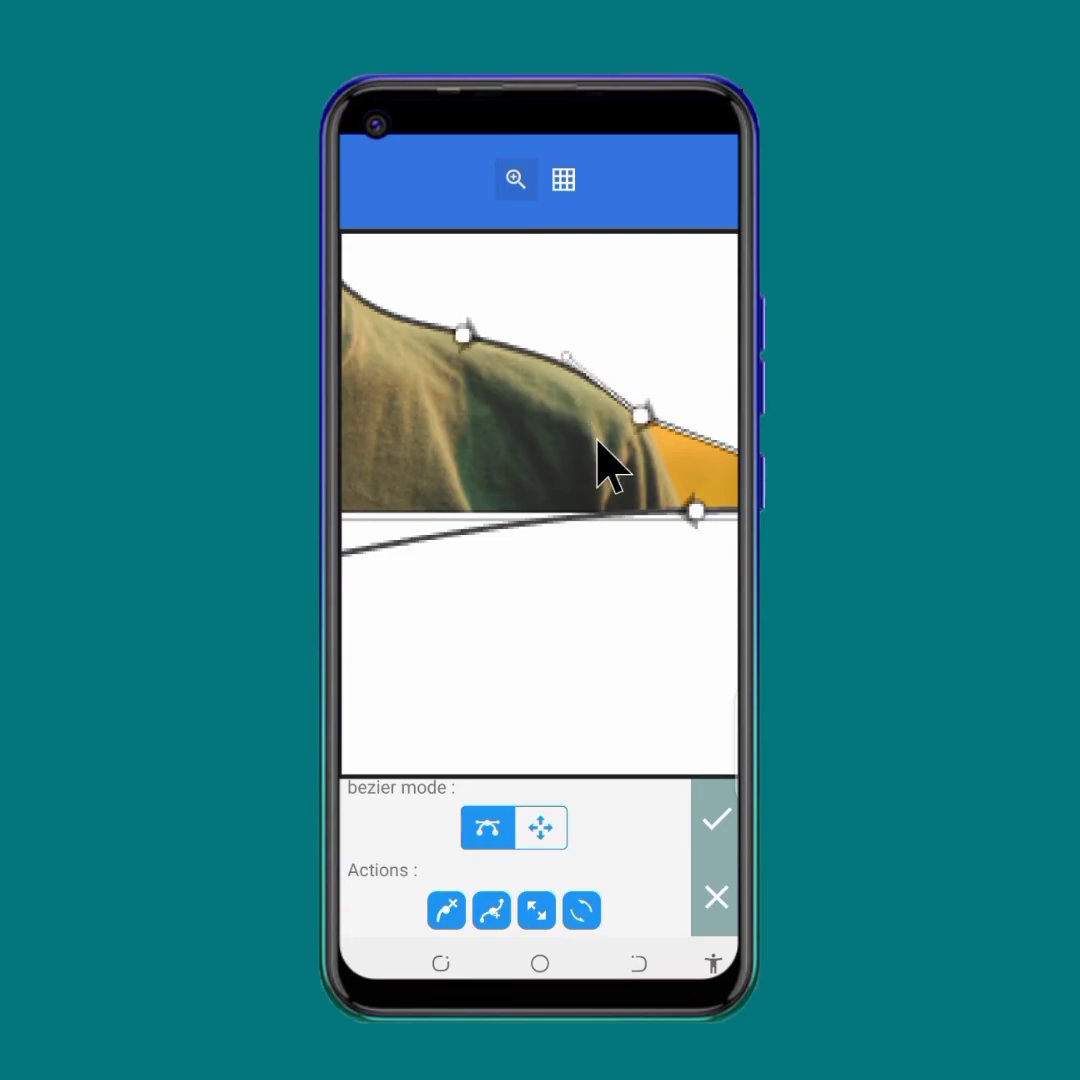
Step: Move the mask's lower corner point to the sleeve's bottom end and adjust the handles to cut off the orange background
click(515, 180)
scroll(400, 375, down, 3)
scroll(558, 440, down, 1)
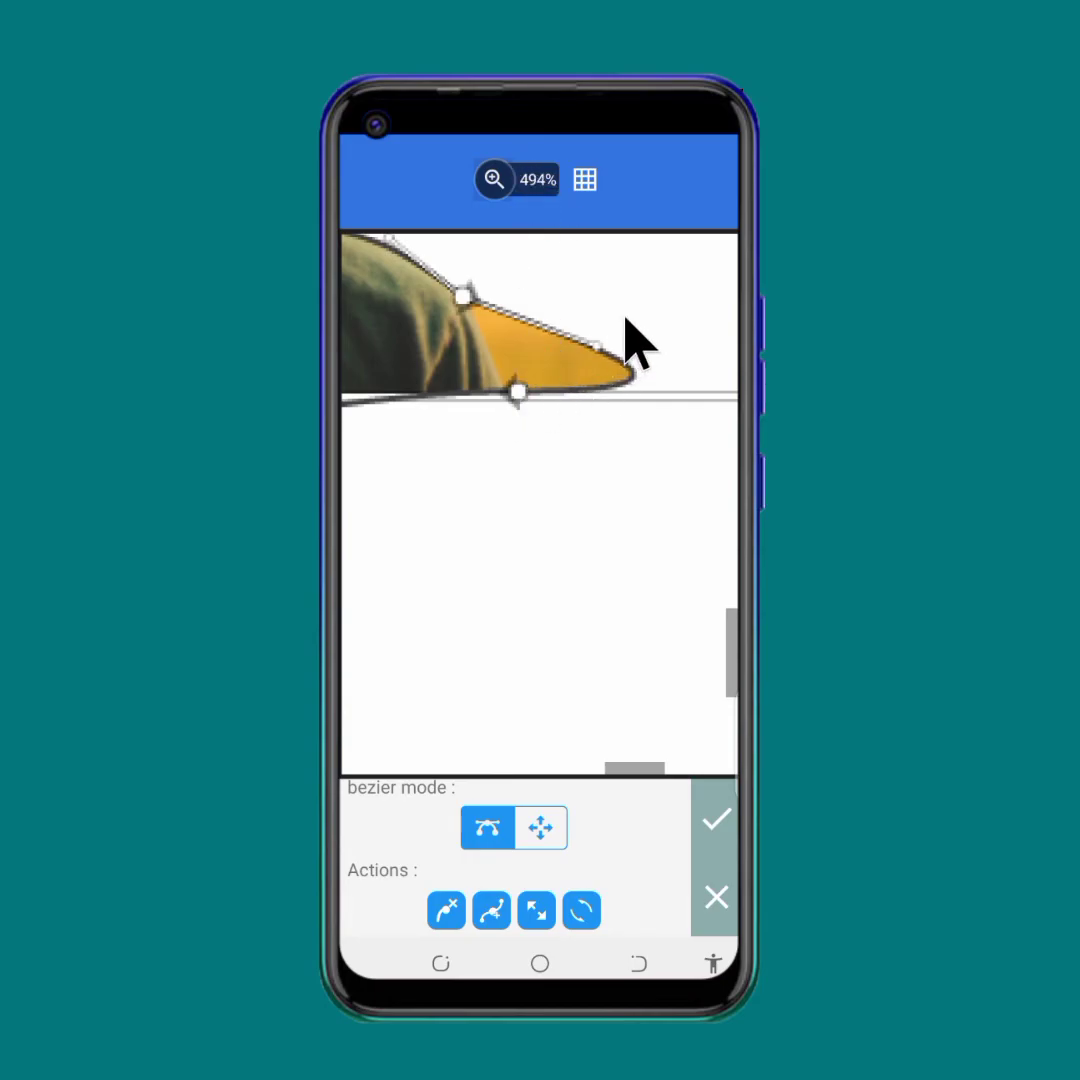
scroll(628, 322, down, 3)
scroll(619, 490, down, 2)
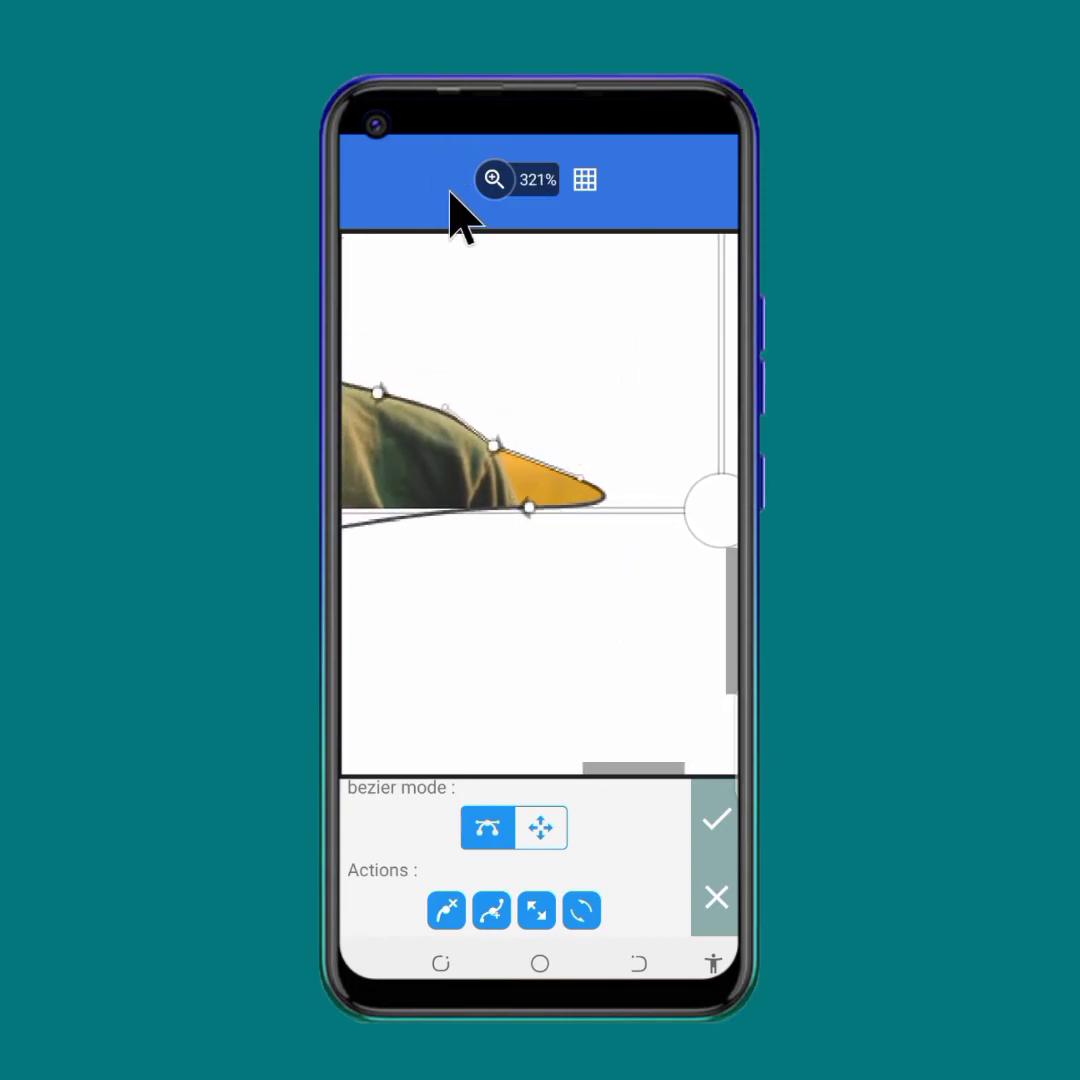
click(493, 180)
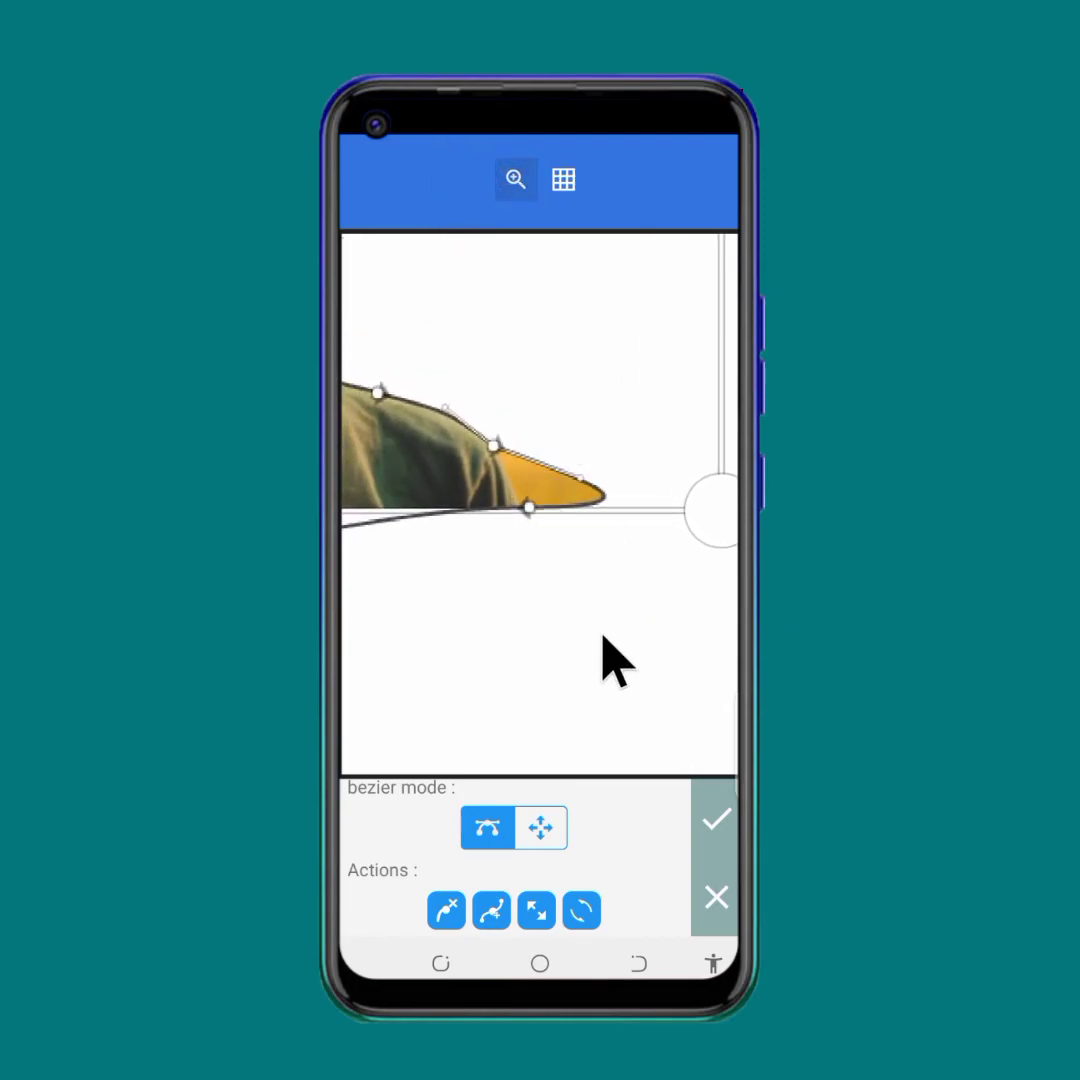
click(529, 508)
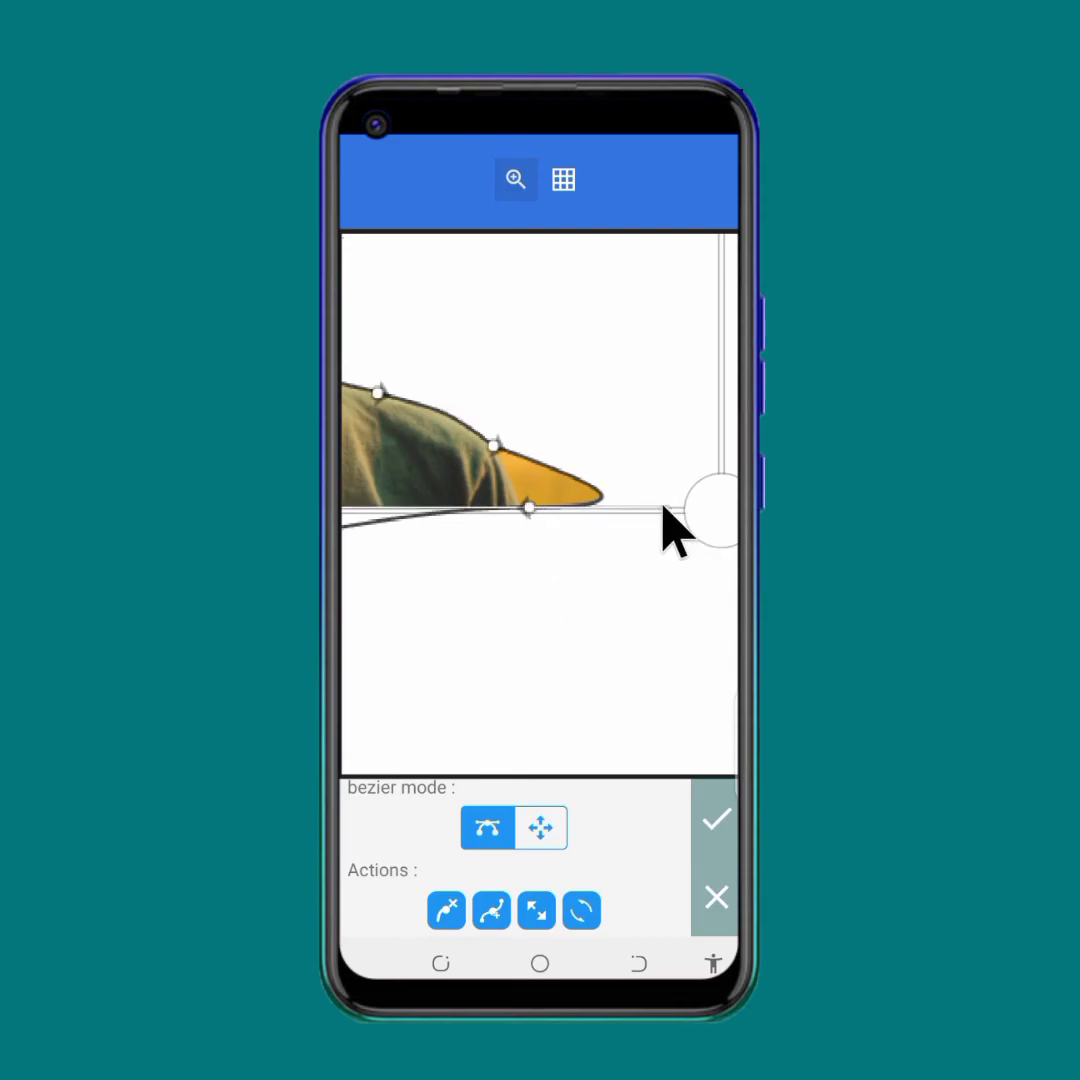
drag(516, 464, 518, 509)
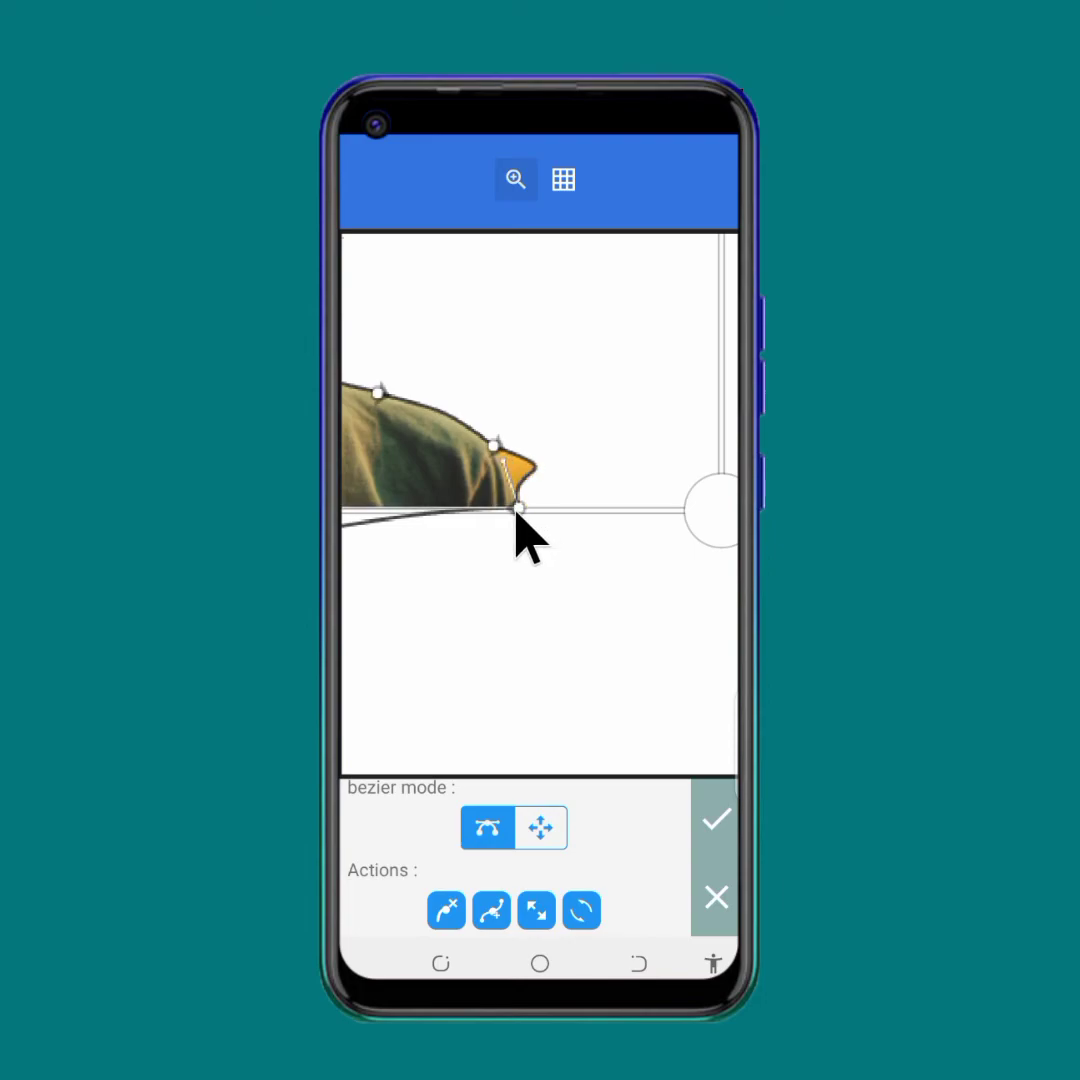
drag(496, 447, 518, 508)
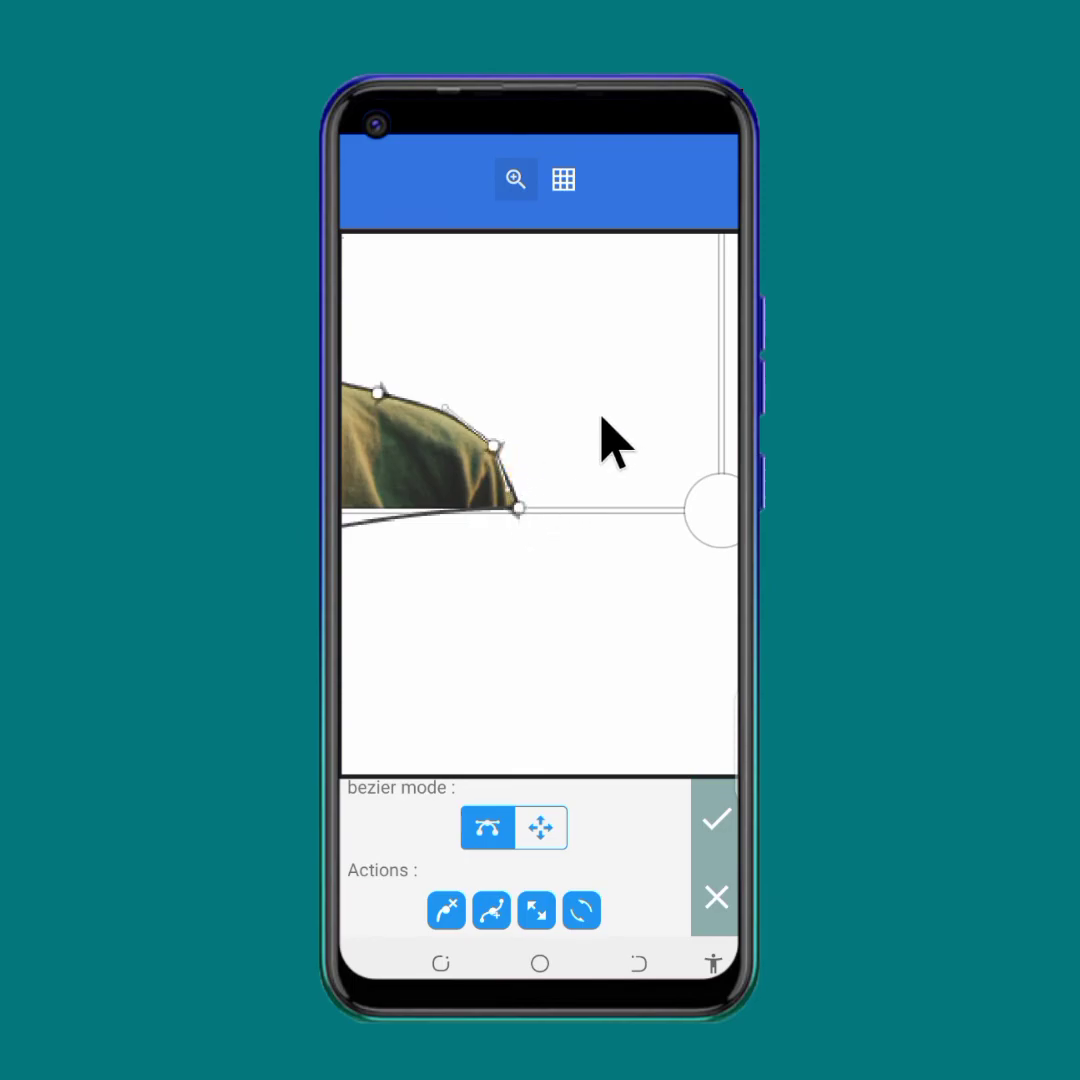
Step: Straighten the mask's lower curve along the photo's bottom edge and apply the finished bezier mask
click(516, 182)
scroll(620, 446, down, 5)
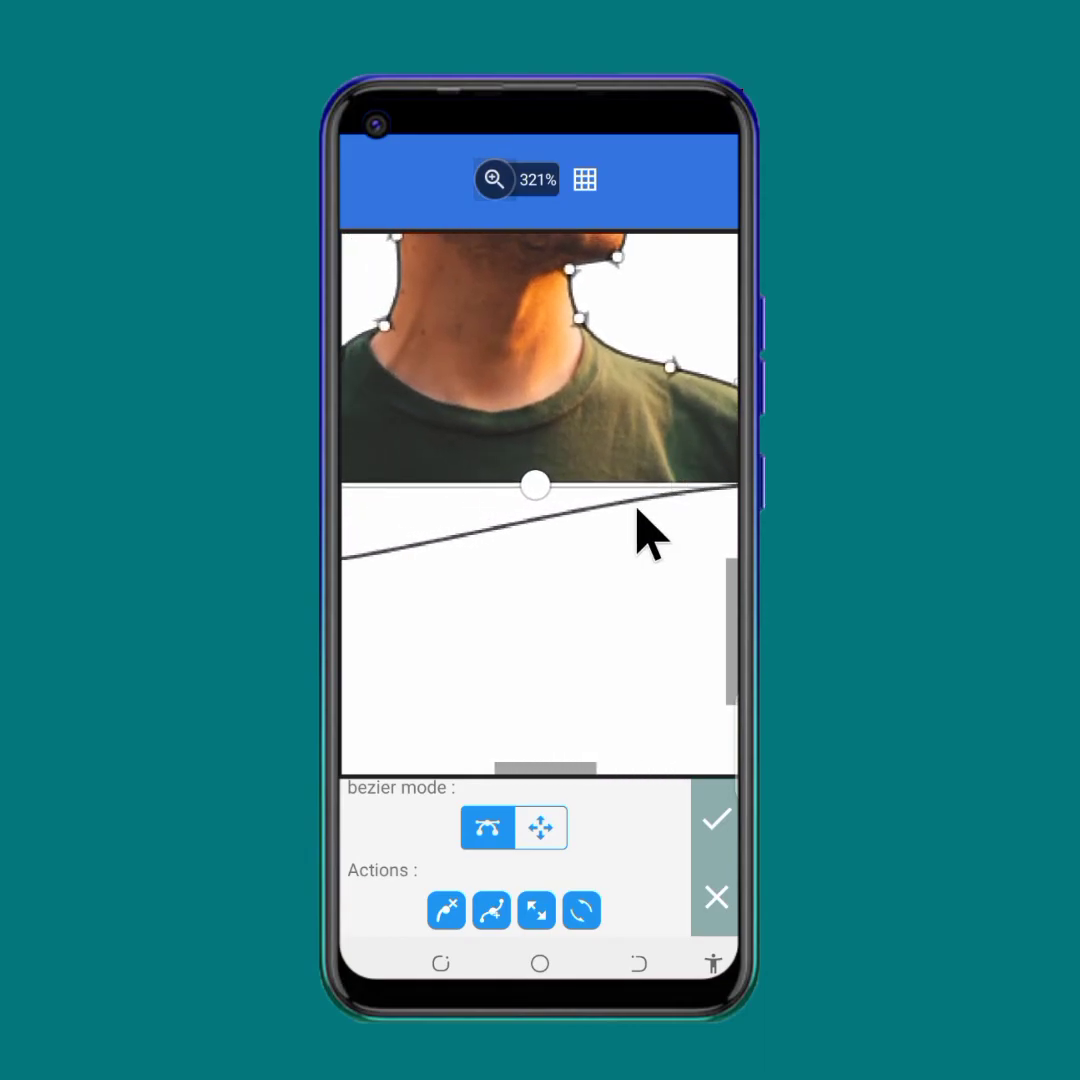
scroll(600, 500, down, 3)
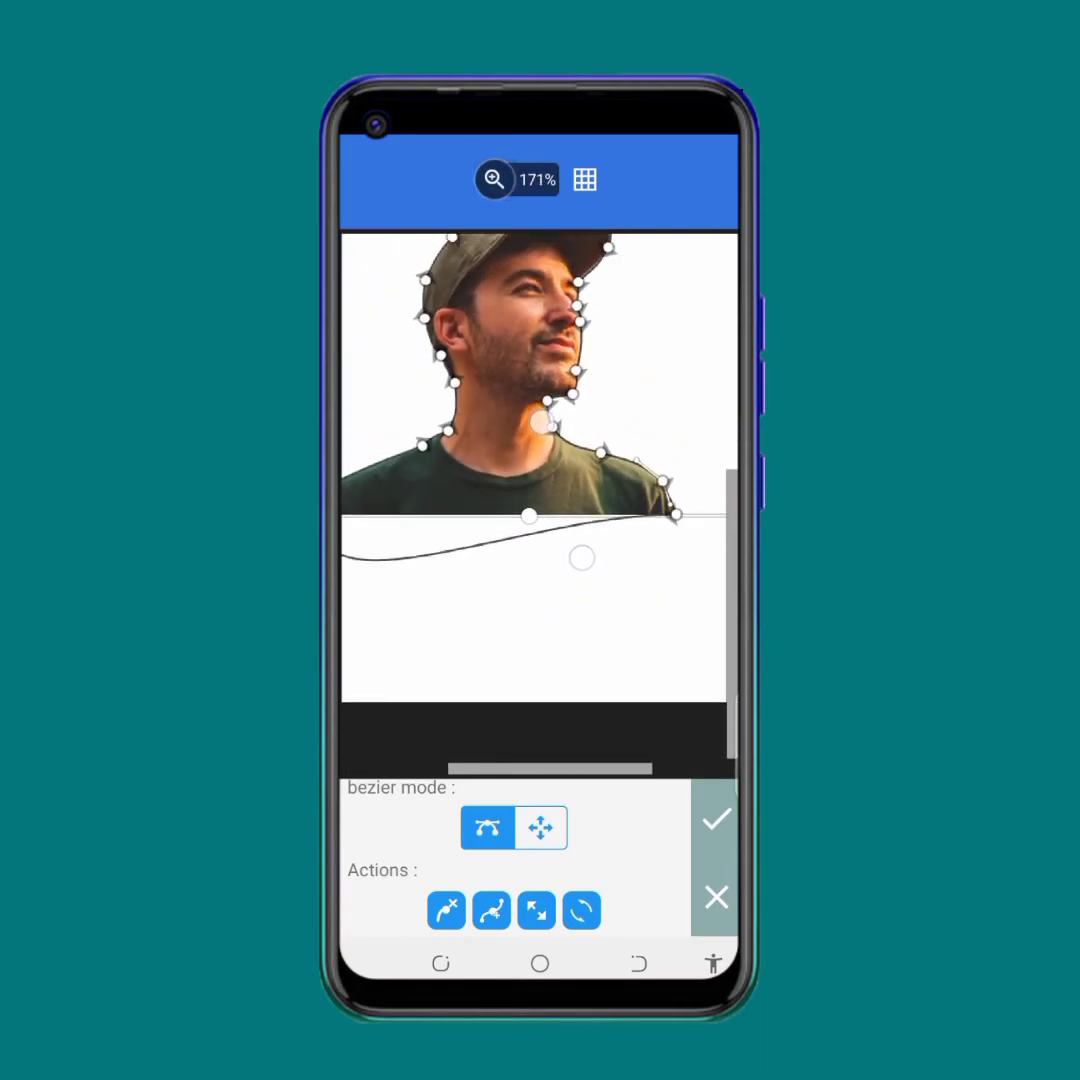
scroll(590, 500, down, 2)
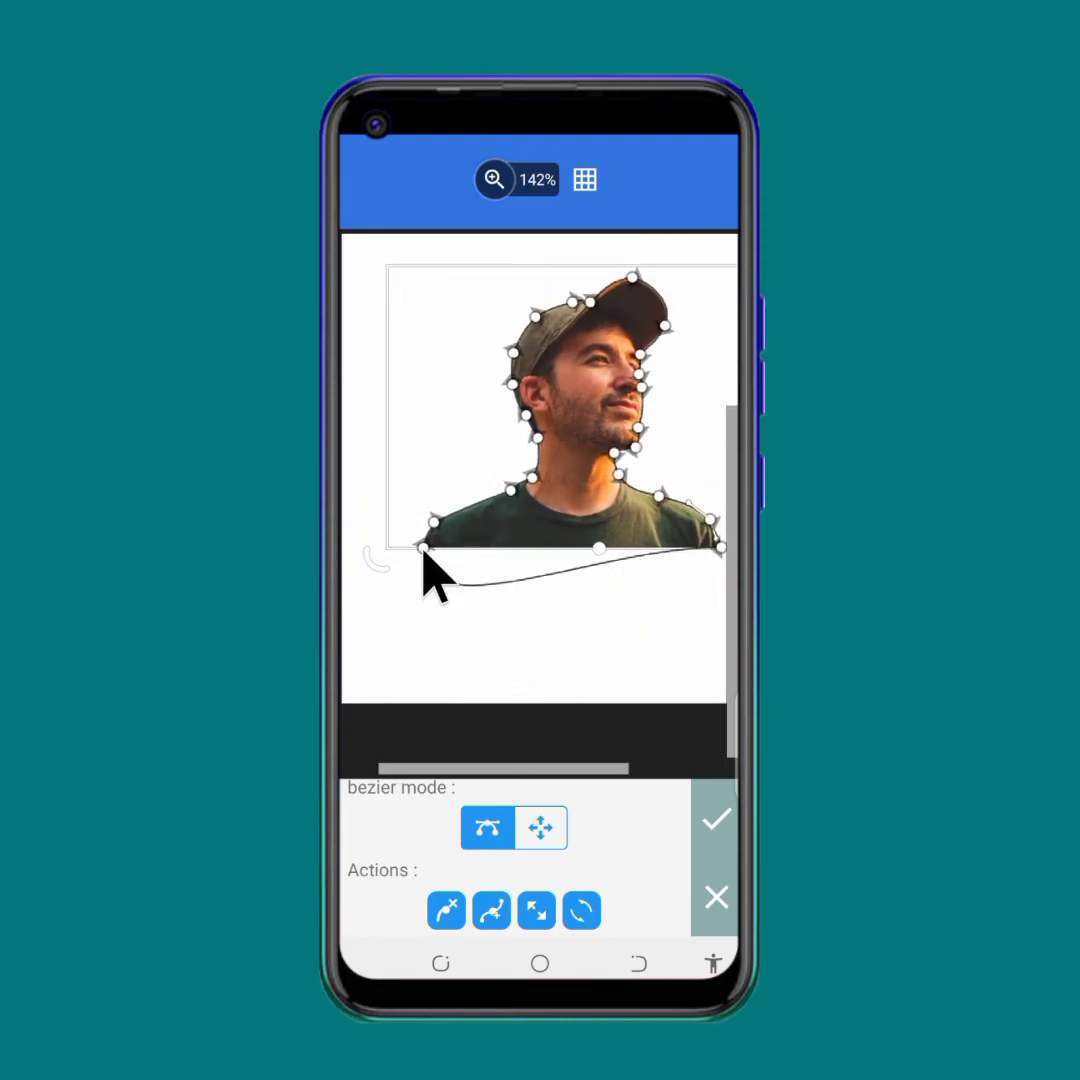
click(494, 181)
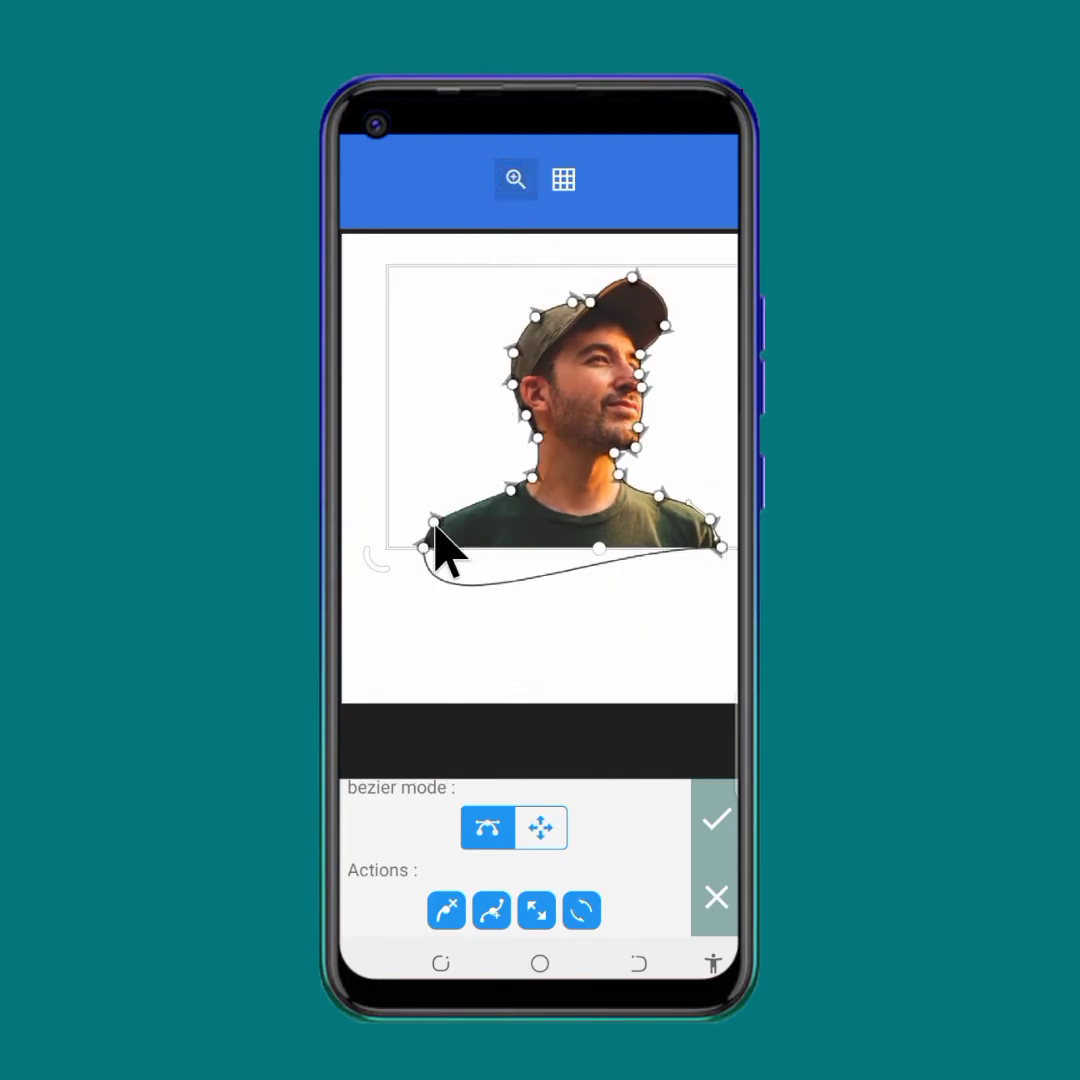
drag(424, 633, 566, 548)
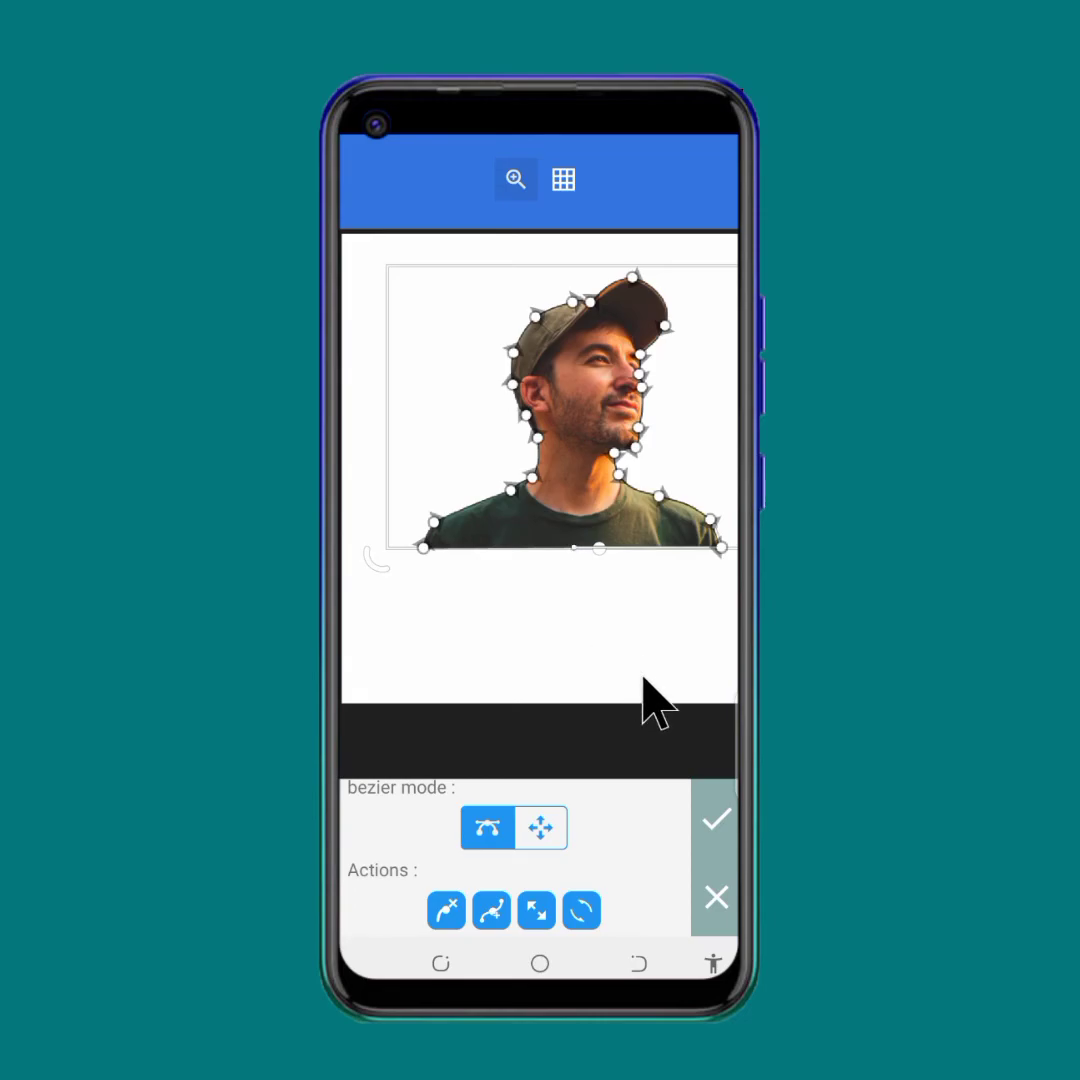
click(712, 828)
click(557, 646)
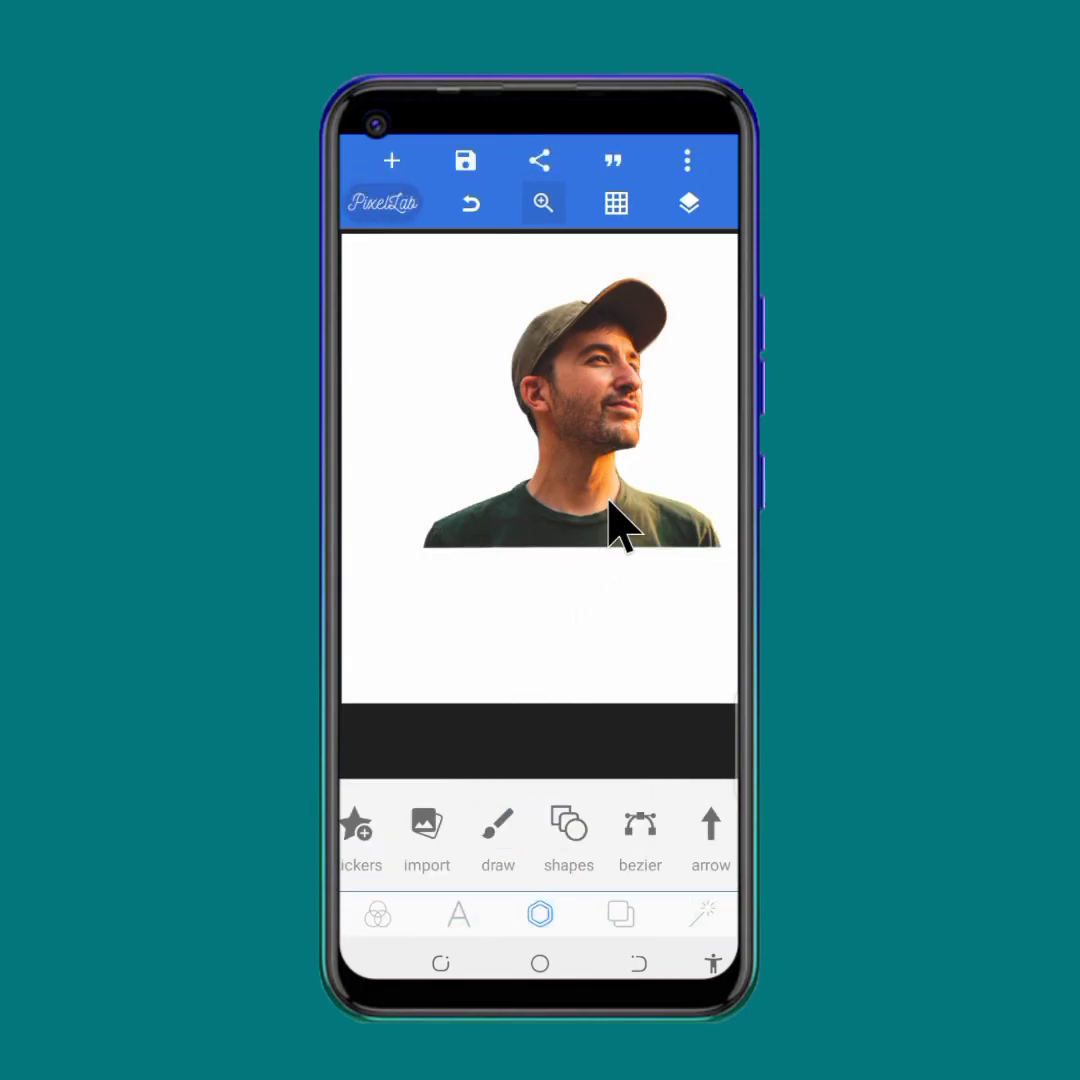
Step: Move the cut-out portrait down and slightly left on the canvas, then deselect it
drag(607, 501, 594, 529)
drag(550, 441, 528, 473)
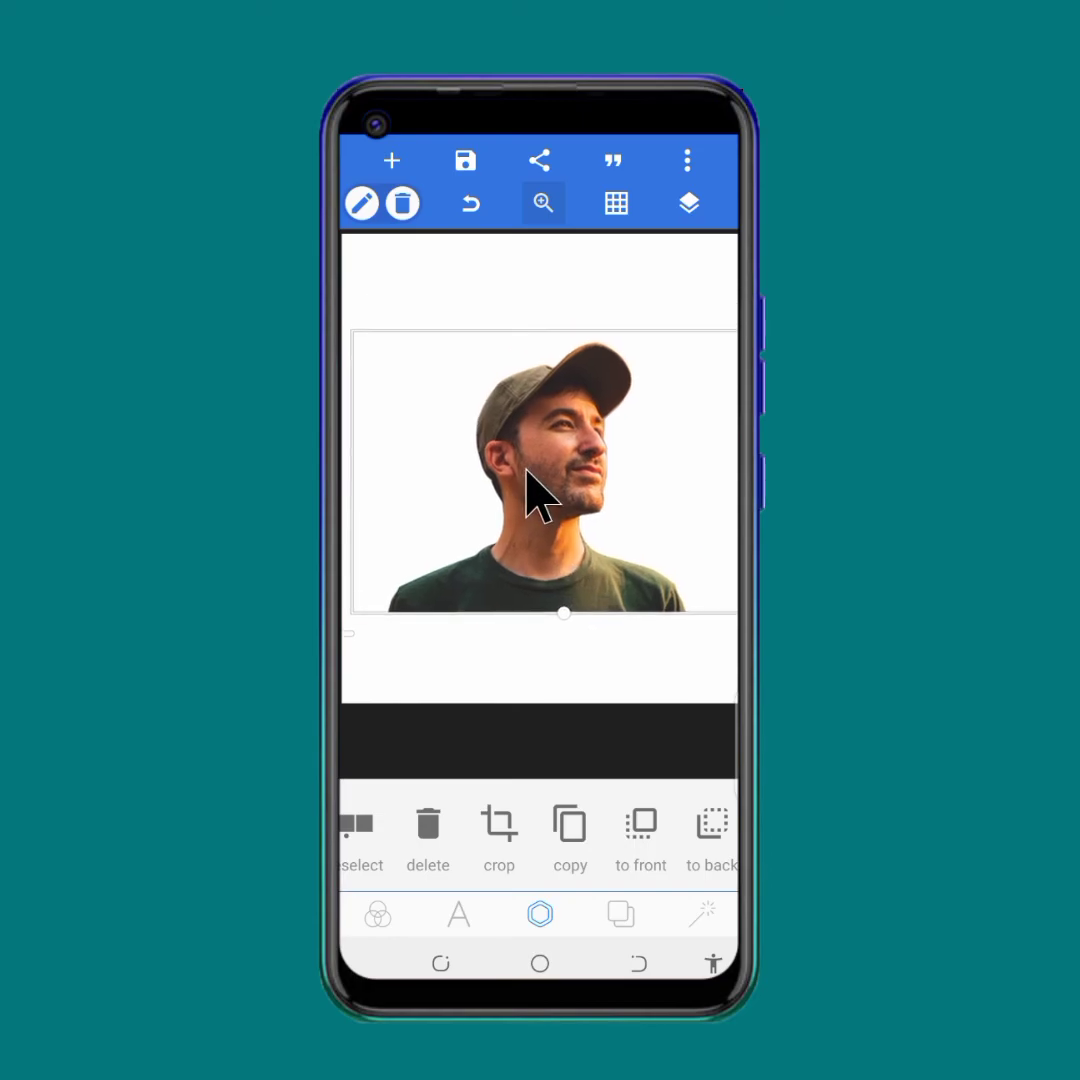
click(567, 262)
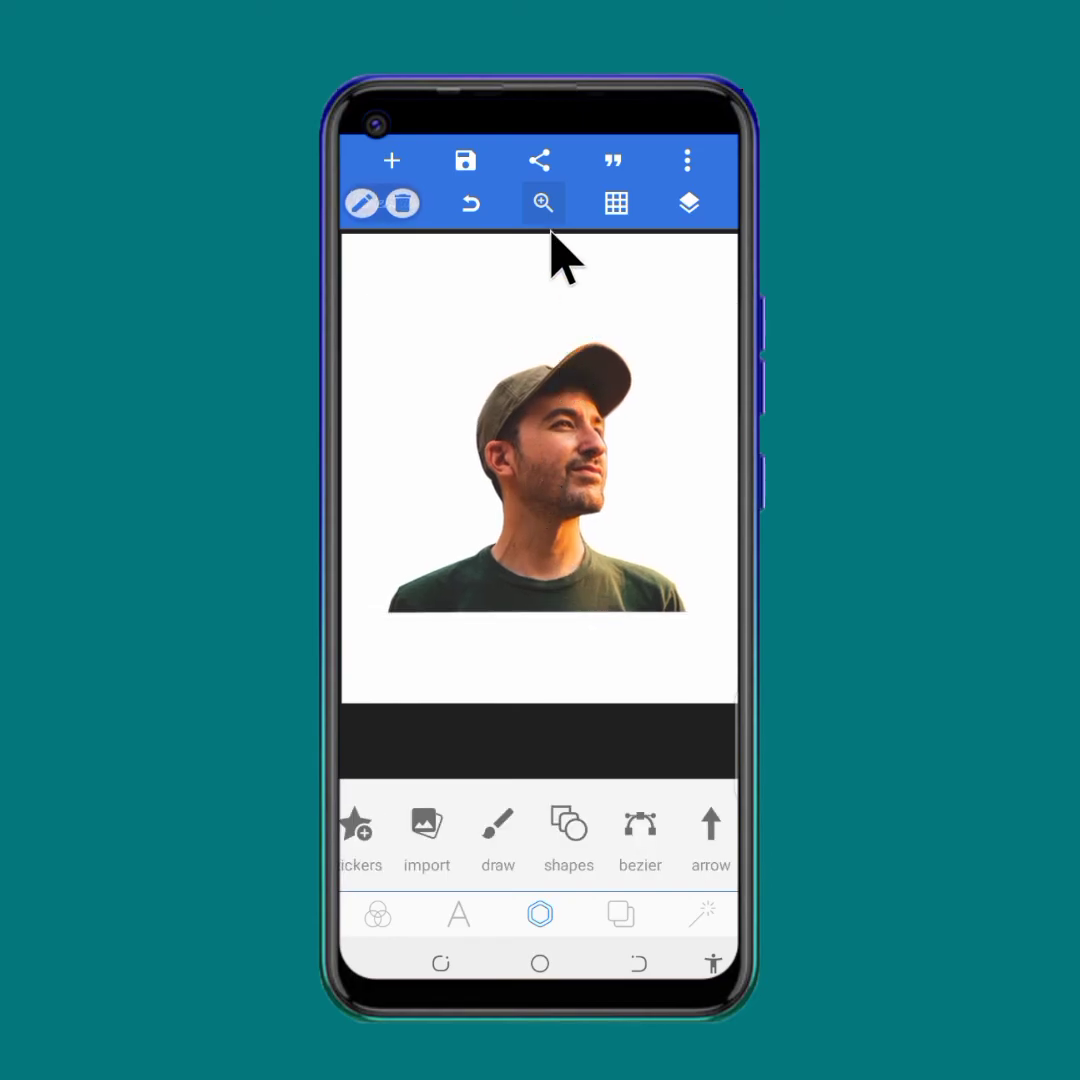
Step: View the canvas at 100%, then reposition the cut-out and enlarge it until the shoulders span most of the canvas width
click(543, 203)
click(525, 203)
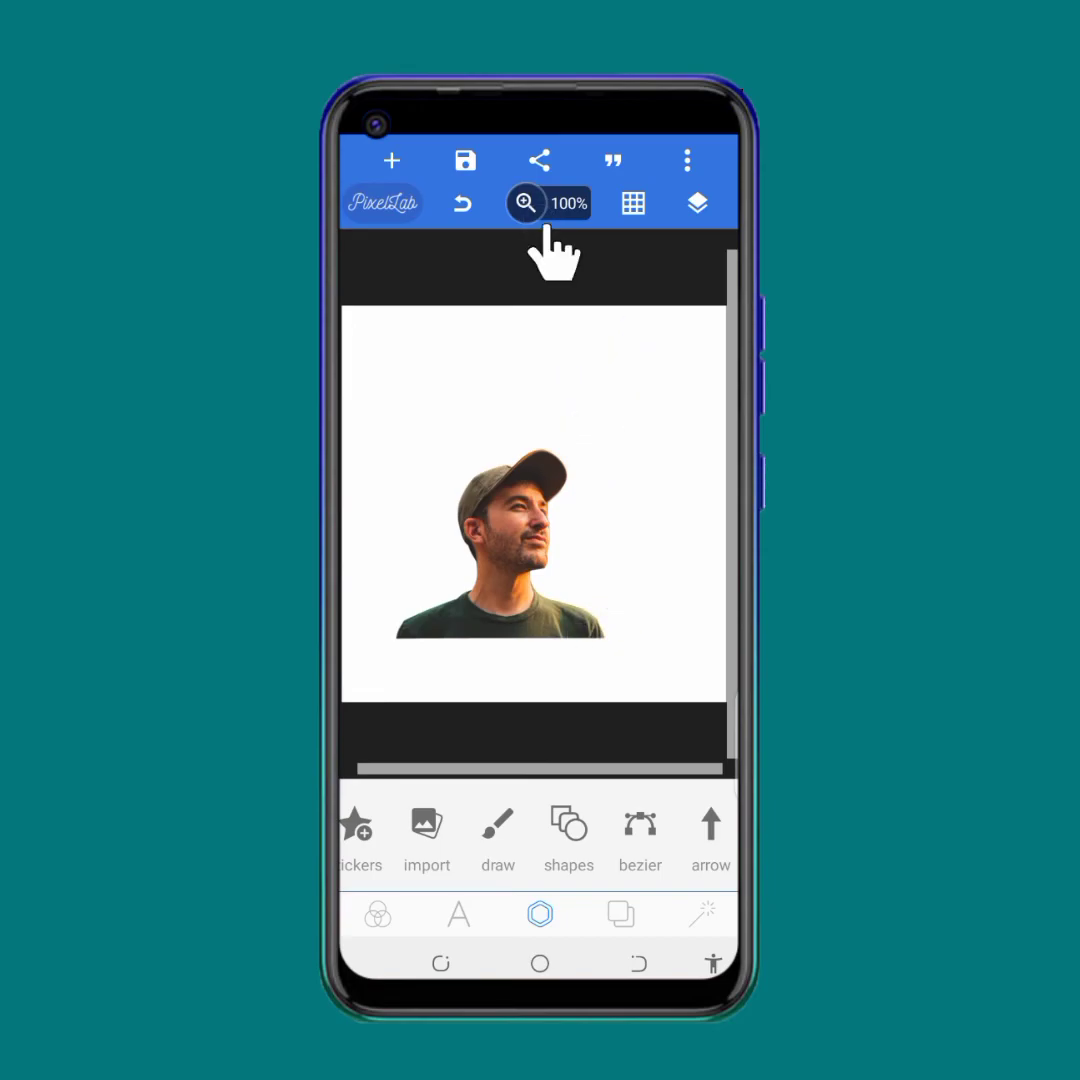
click(525, 203)
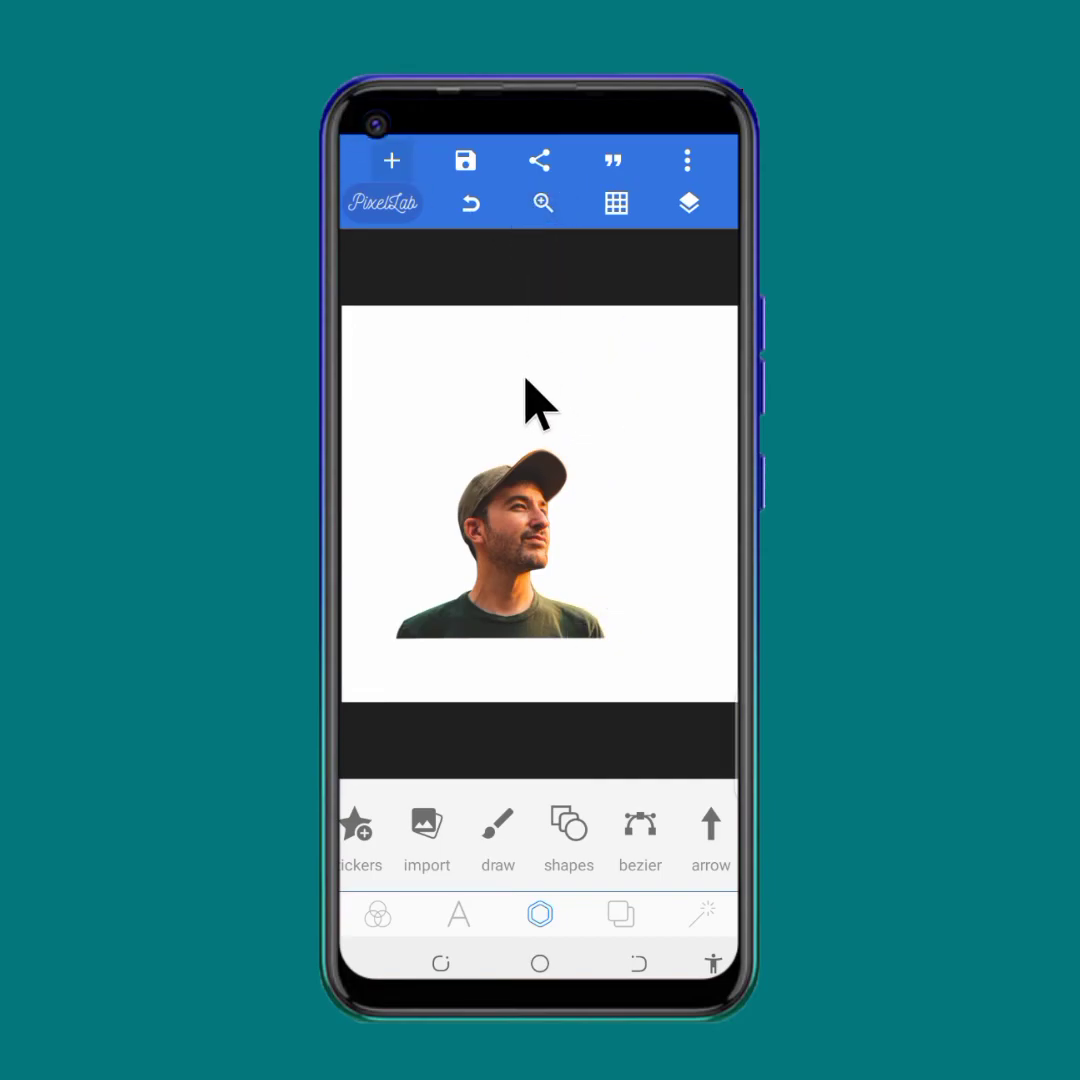
click(508, 535)
drag(692, 612, 724, 634)
drag(497, 505, 415, 453)
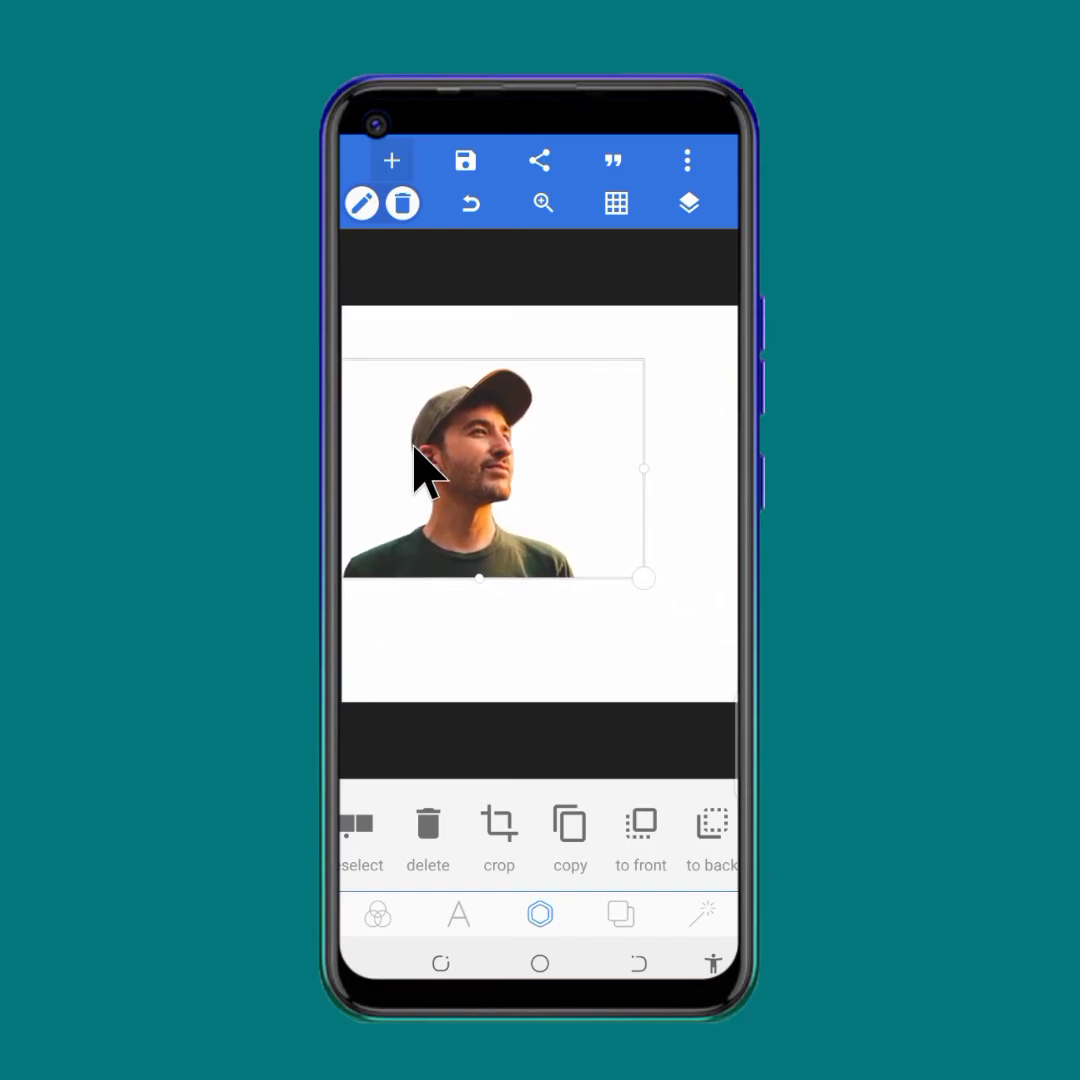
drag(648, 580, 728, 640)
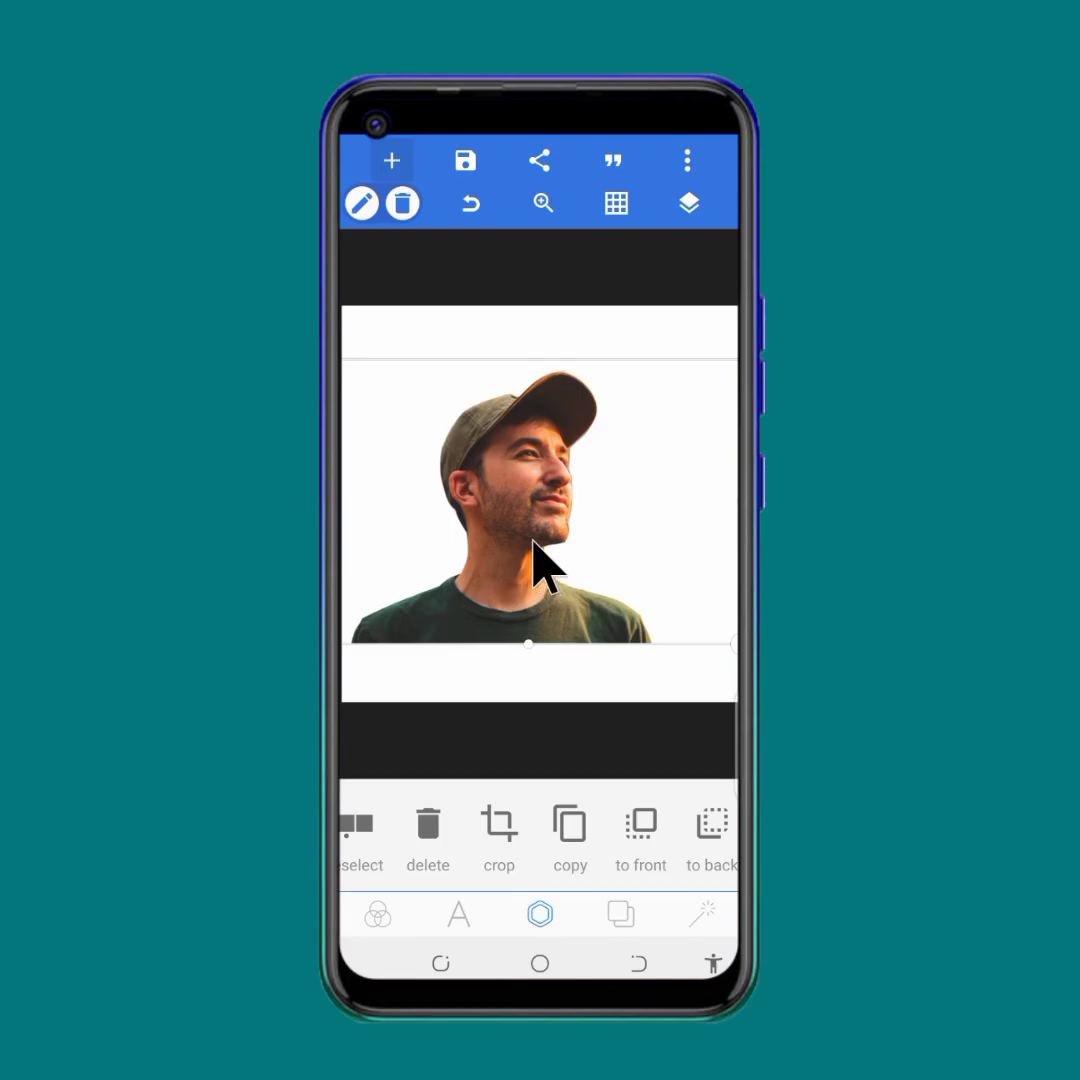
Step: Reposition and enlarge the cut-out until the shoulders span most of the canvas width and its base meets the canvas's bottom edge
drag(535, 559, 446, 511)
drag(654, 602, 730, 651)
drag(400, 557, 476, 600)
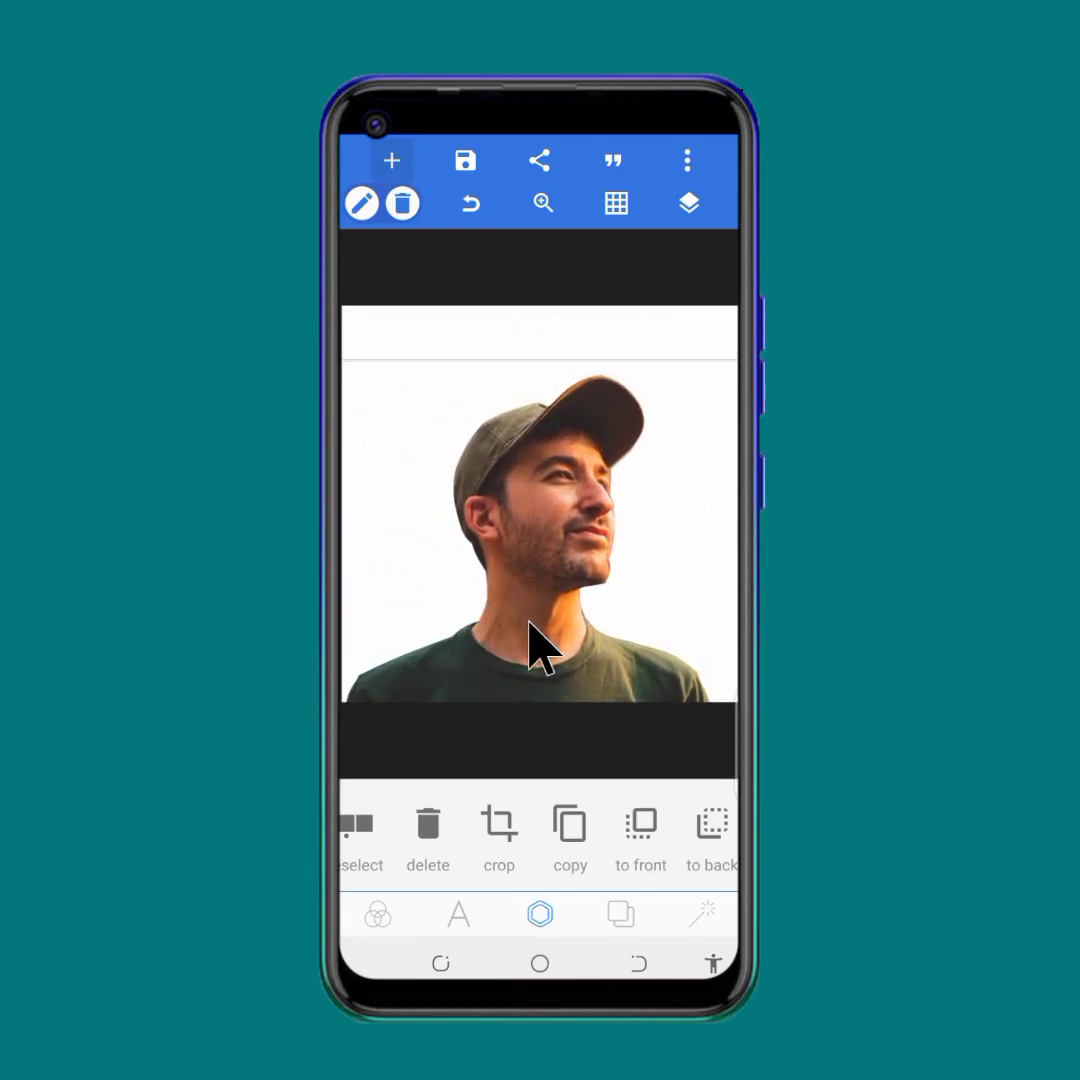
Step: Centre the cut-out horizontally with relative positioning, keep its base on the canvas's bottom edge, and deselect it
scroll(540, 840, right, 3)
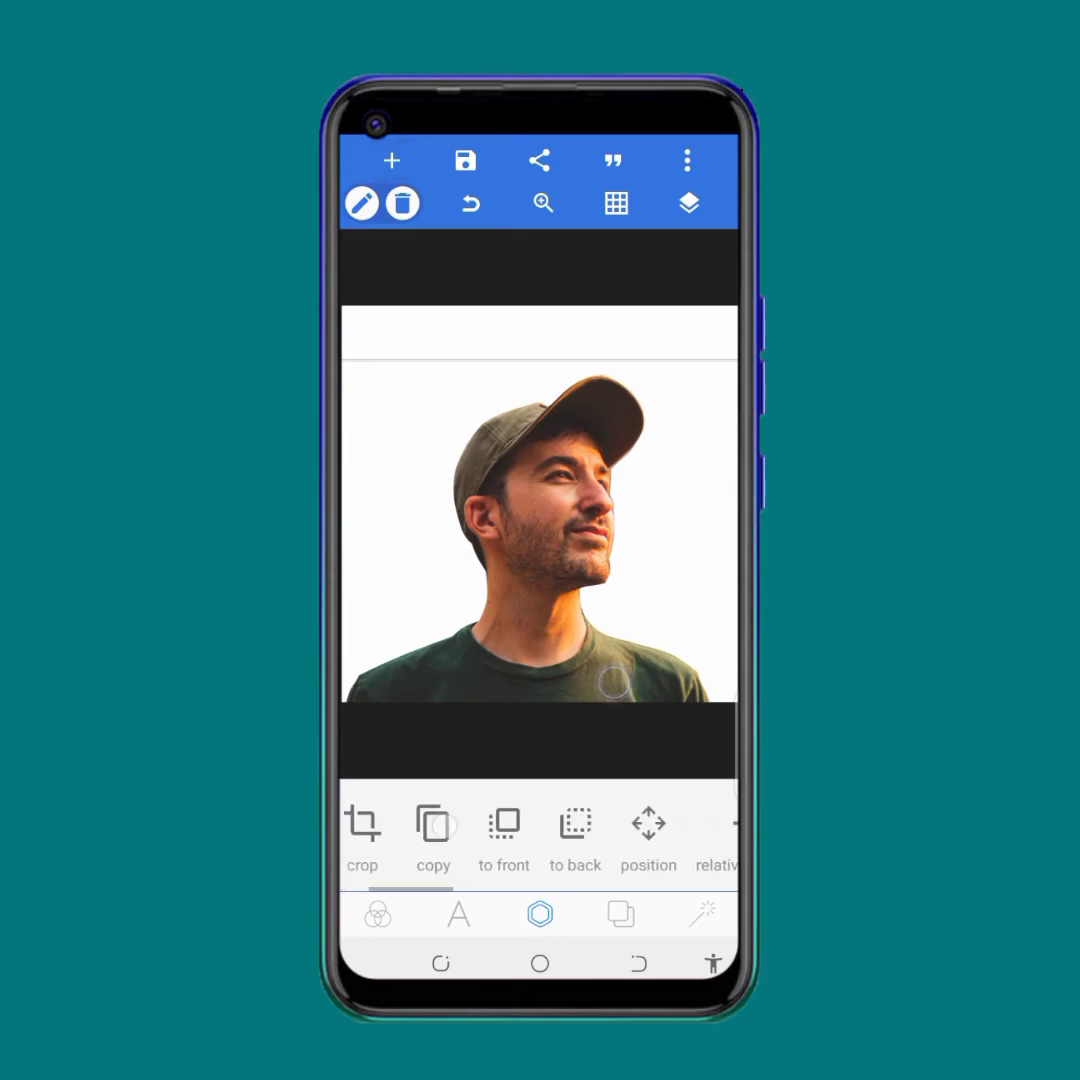
click(540, 823)
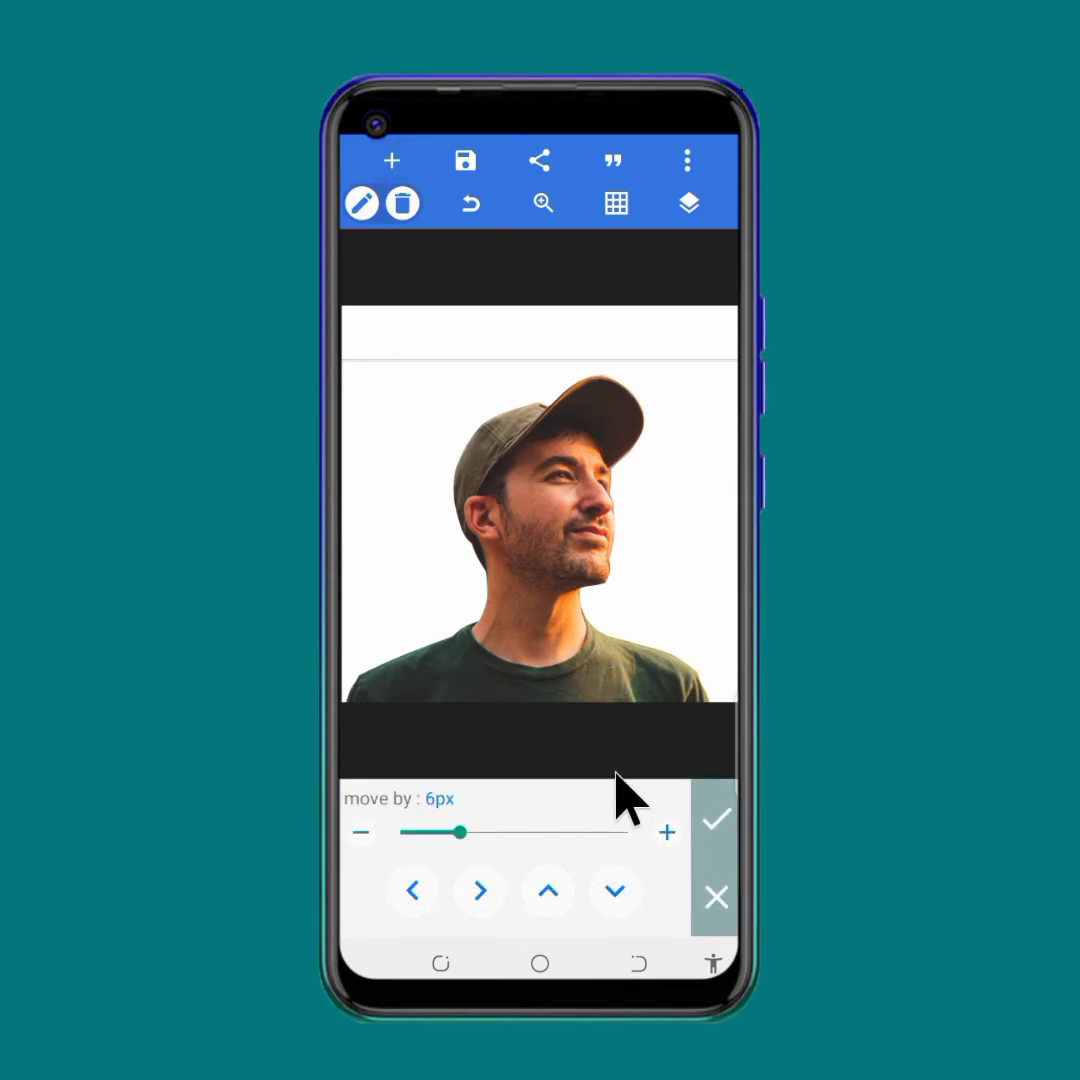
click(716, 822)
click(646, 832)
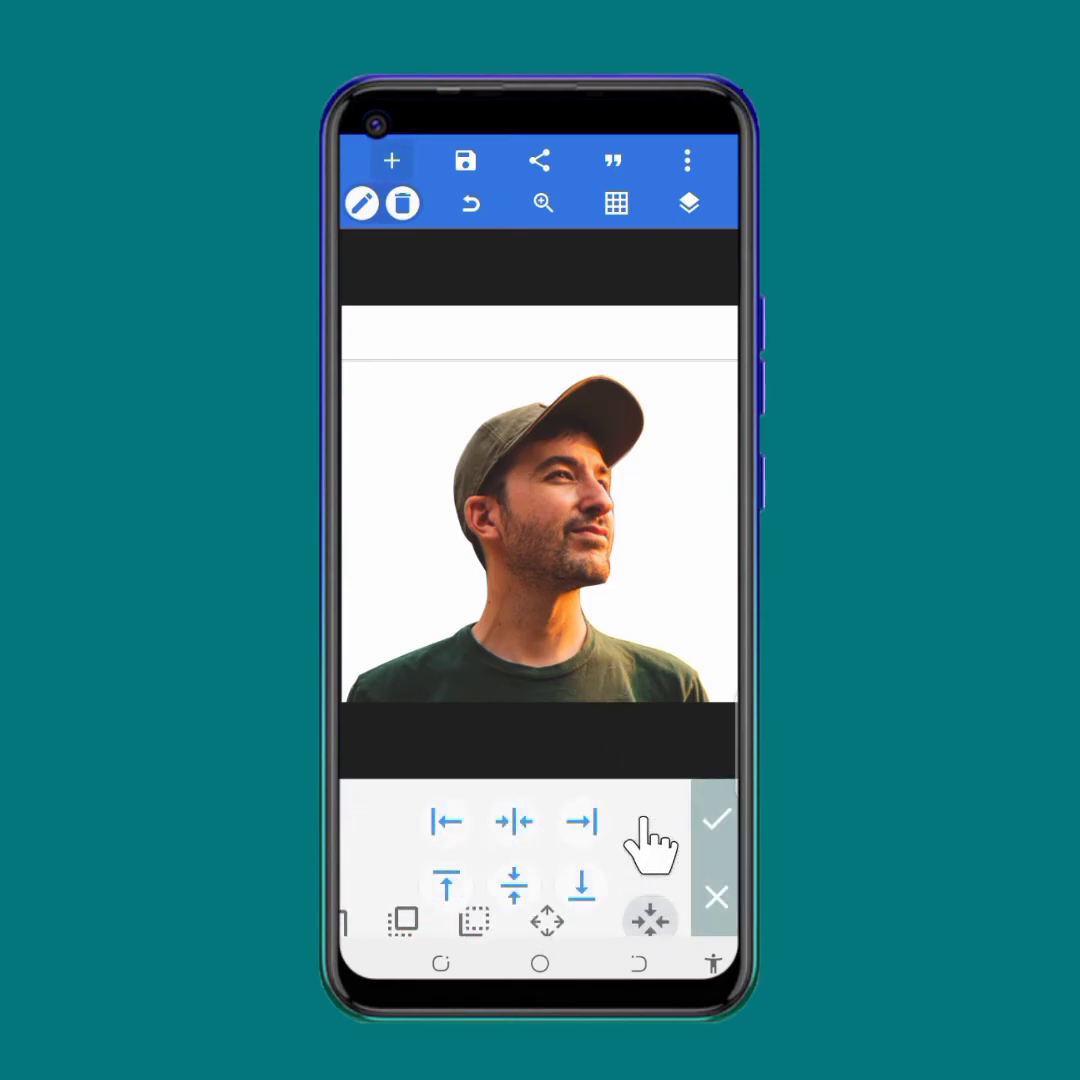
drag(618, 650, 596, 650)
click(514, 885)
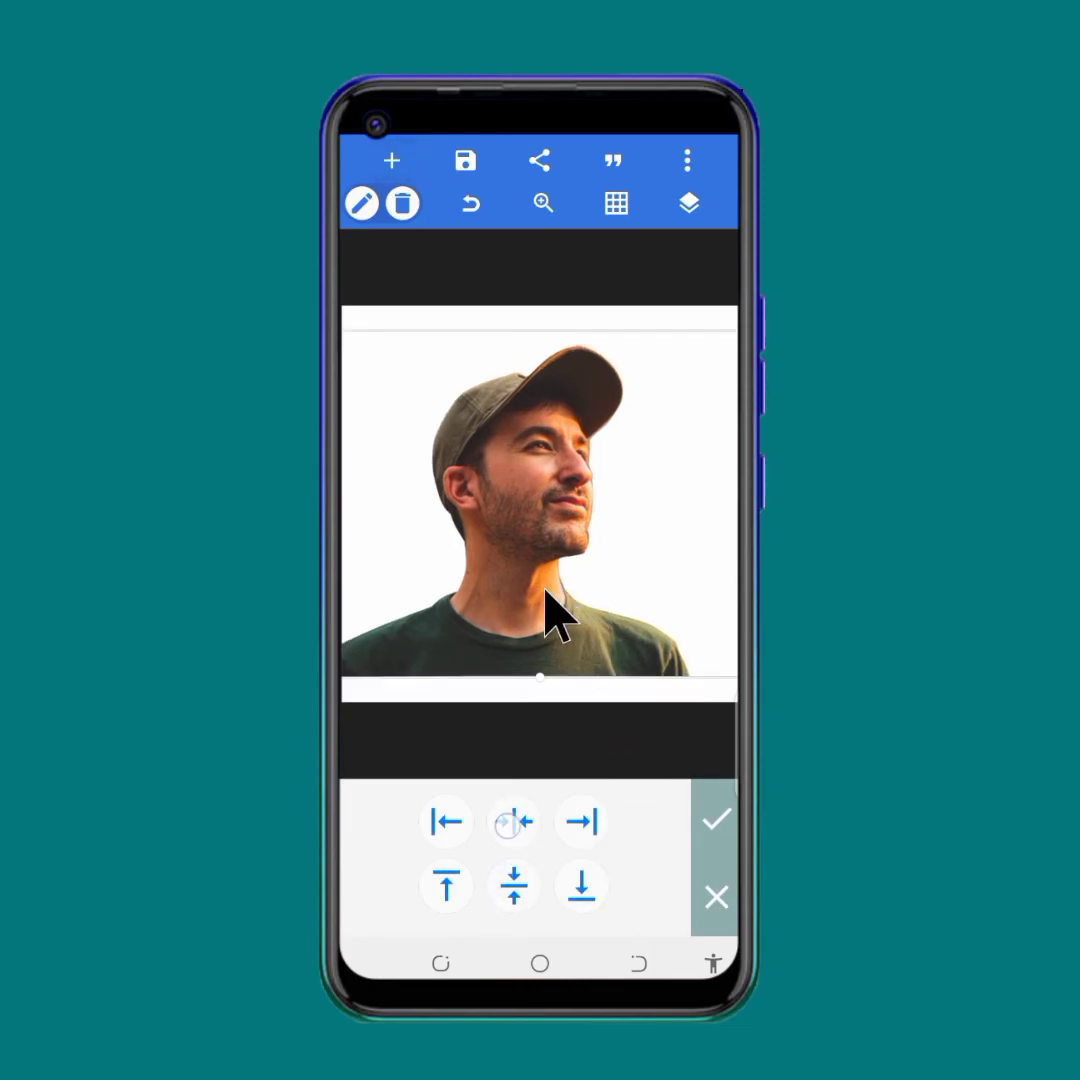
click(511, 820)
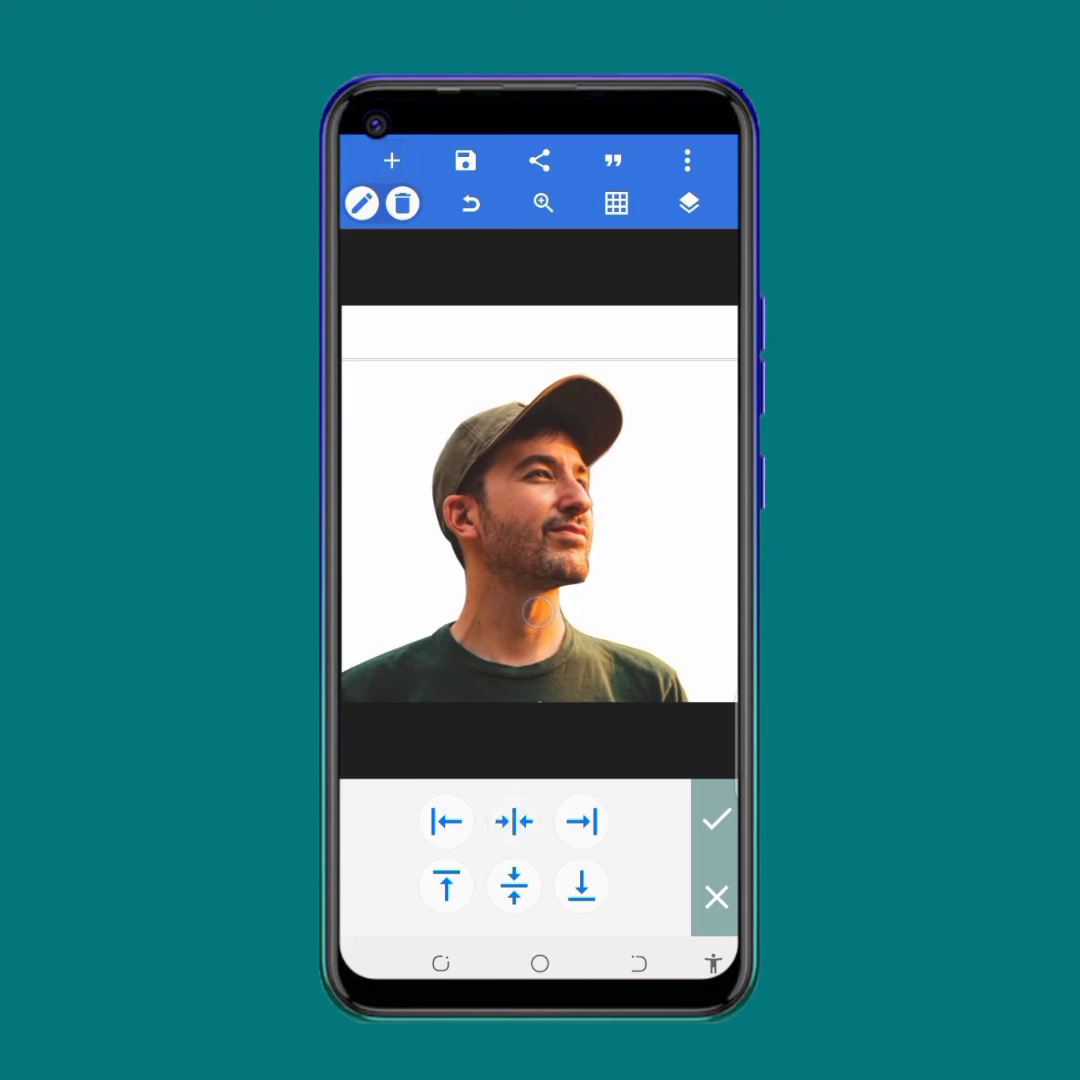
click(540, 268)
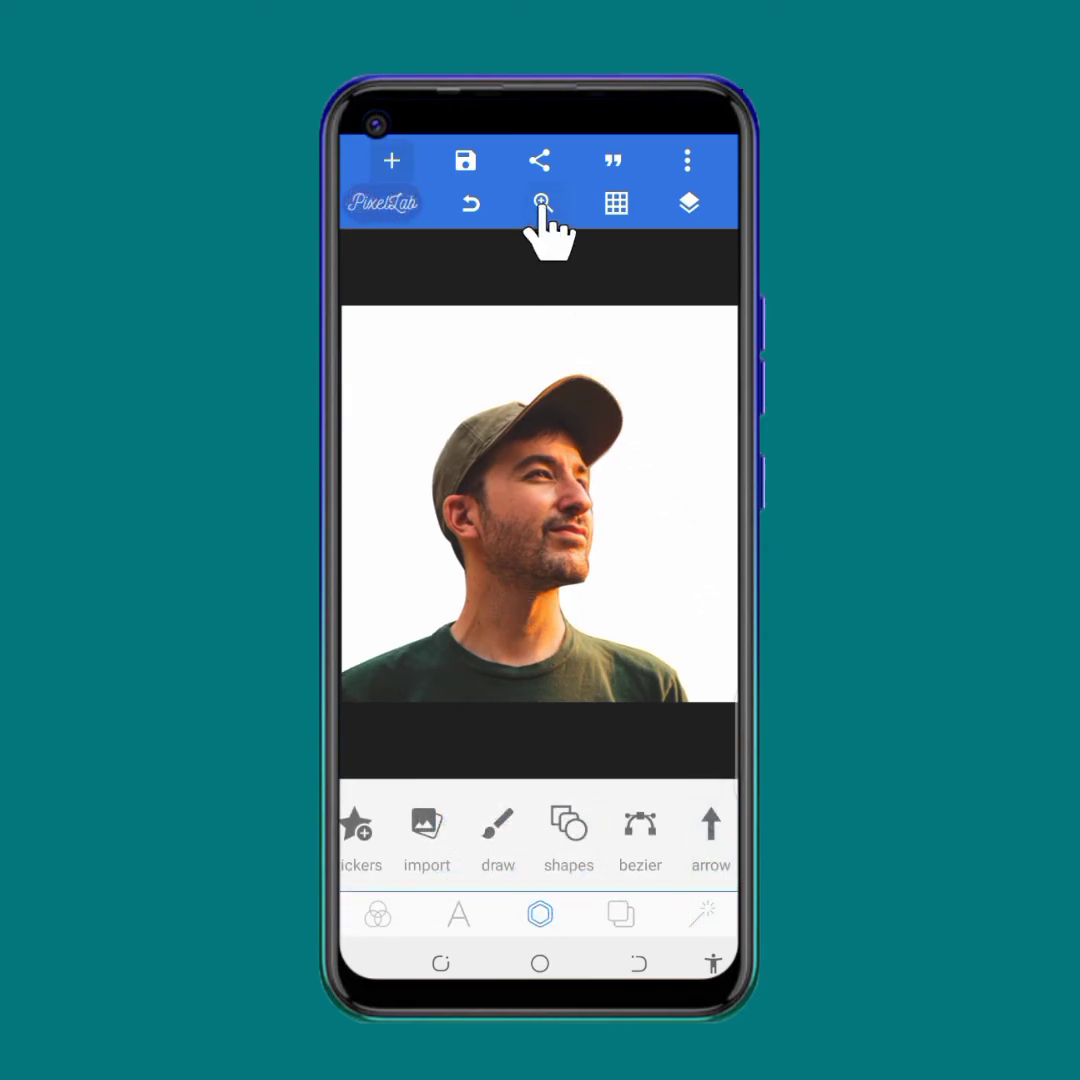
click(543, 203)
drag(618, 385, 610, 455)
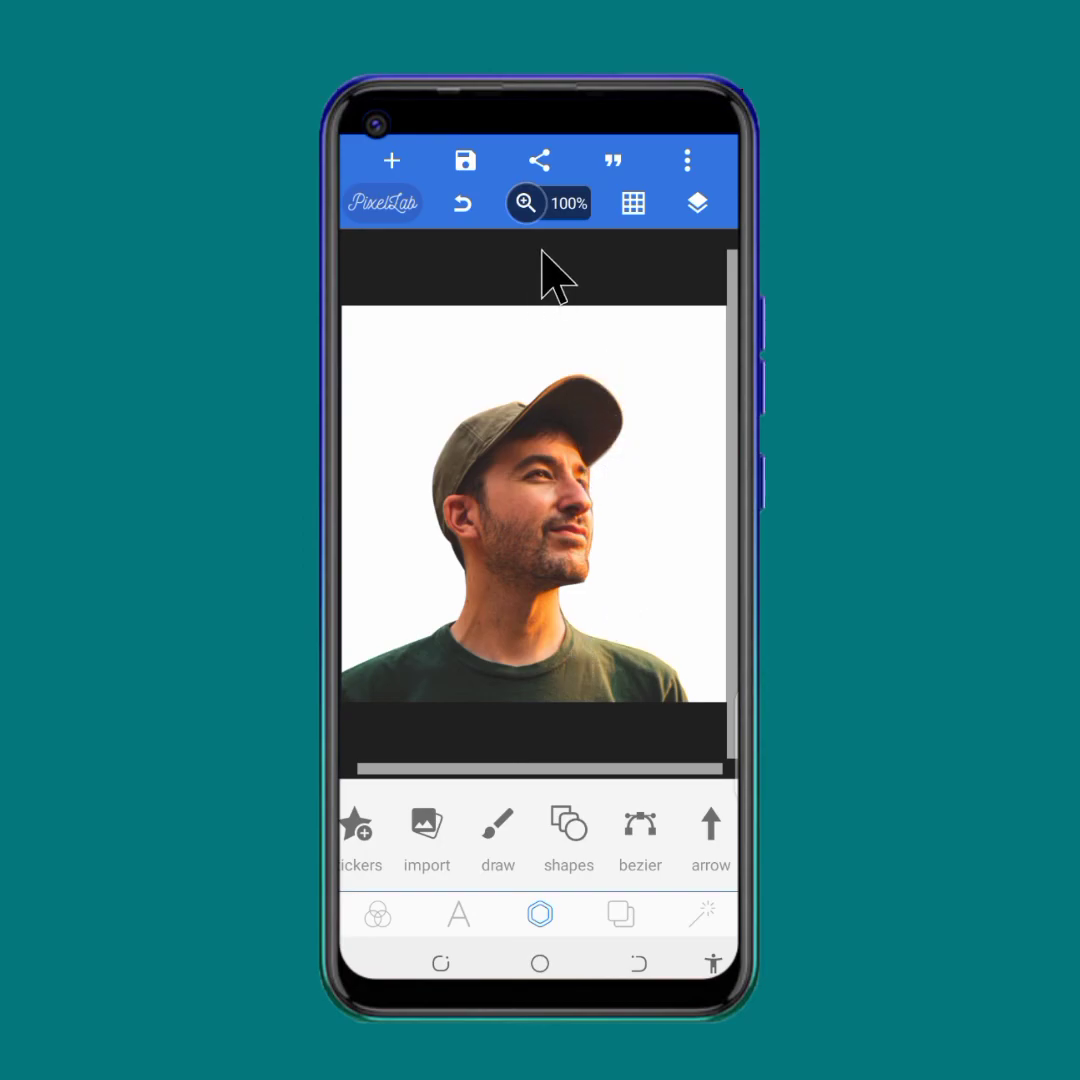
click(527, 204)
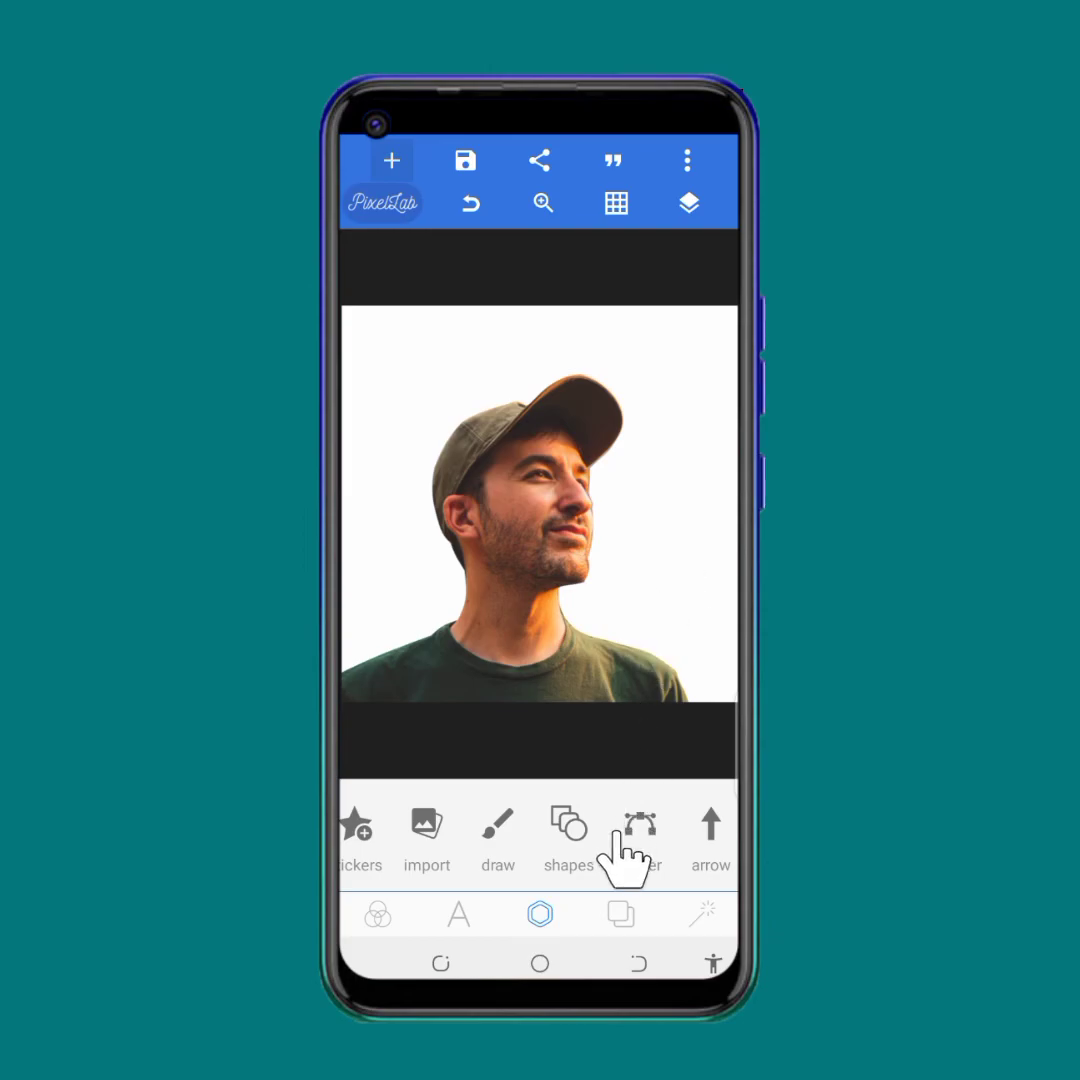
Step: Fill the canvas background with the saved red gradient that darkens downward
click(618, 915)
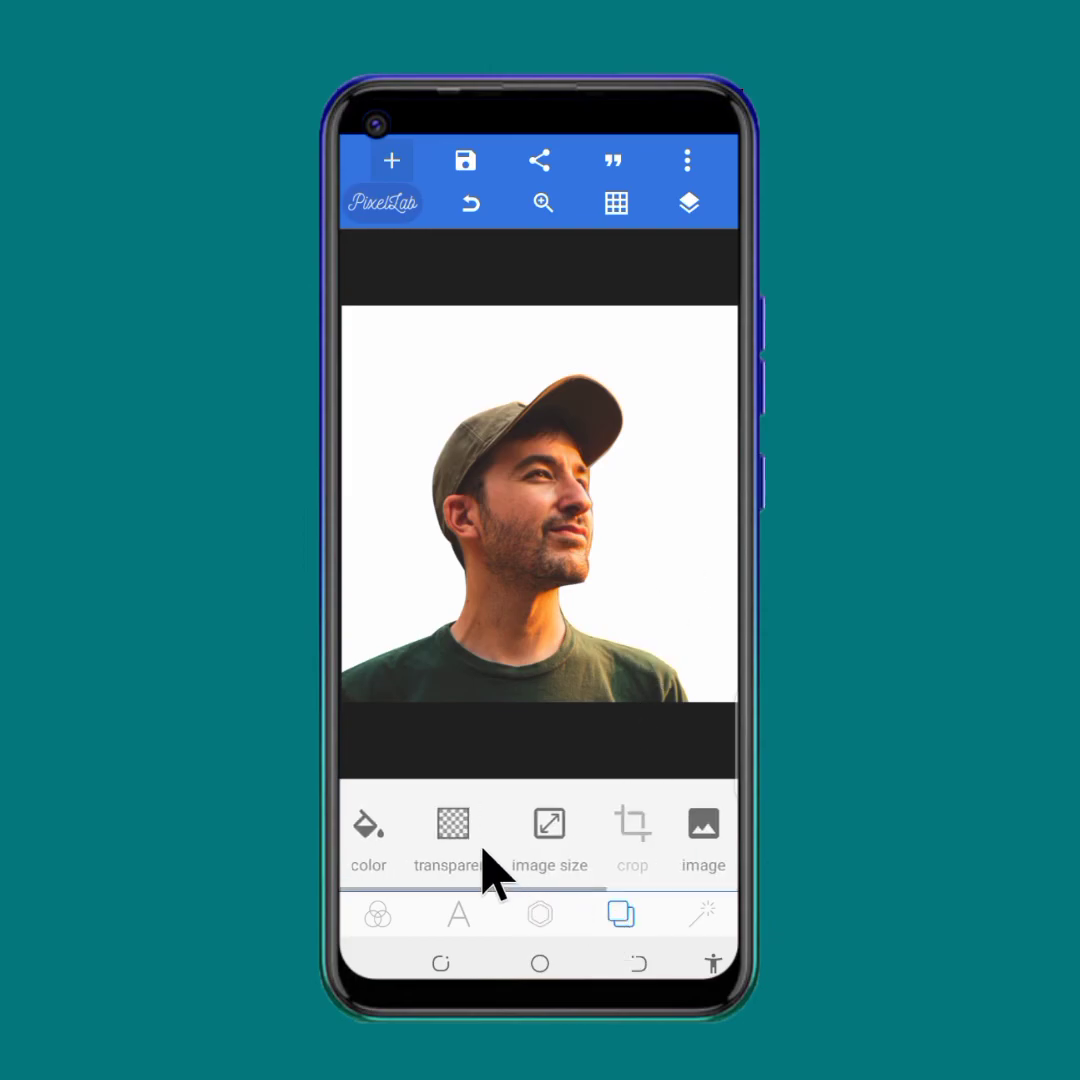
click(368, 826)
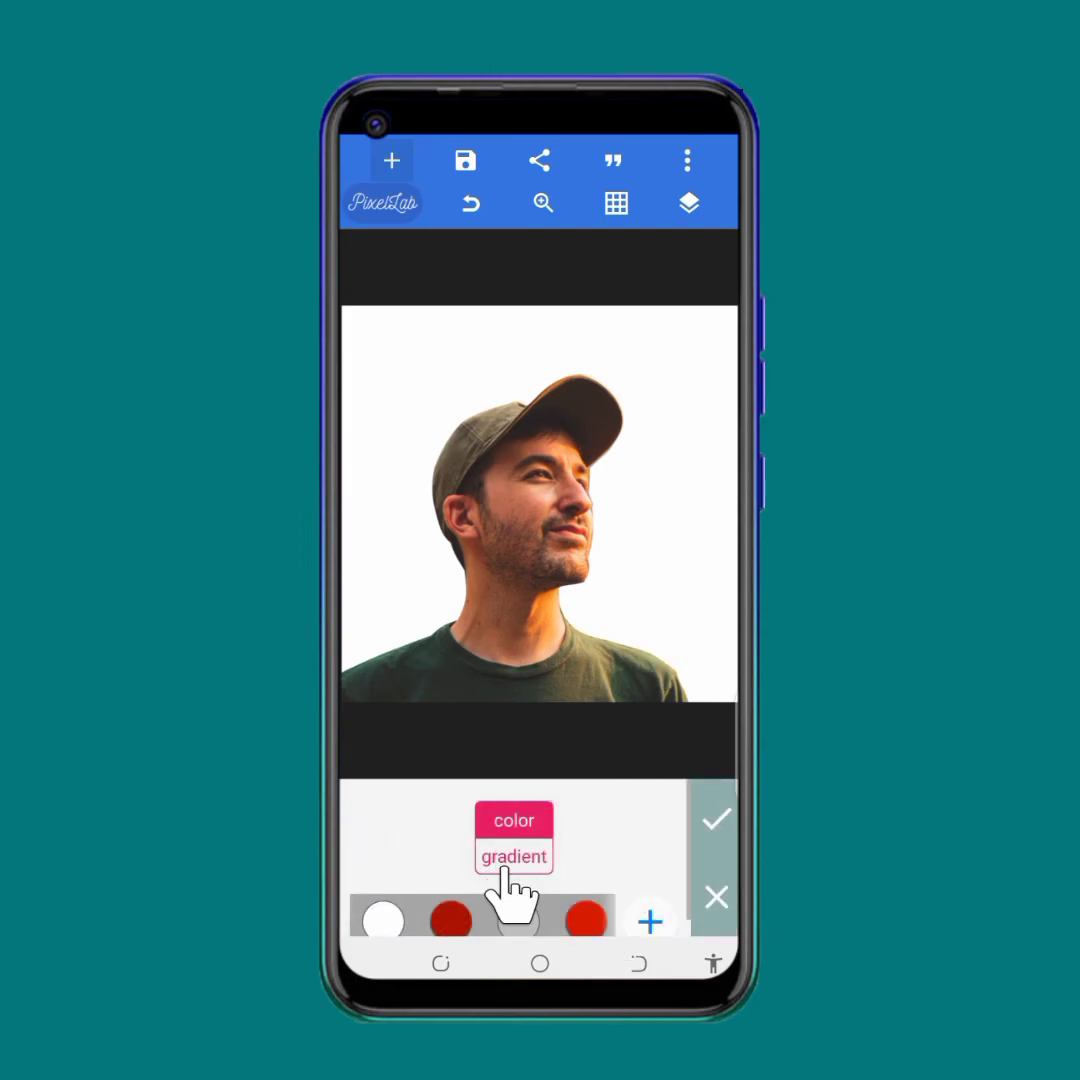
click(512, 857)
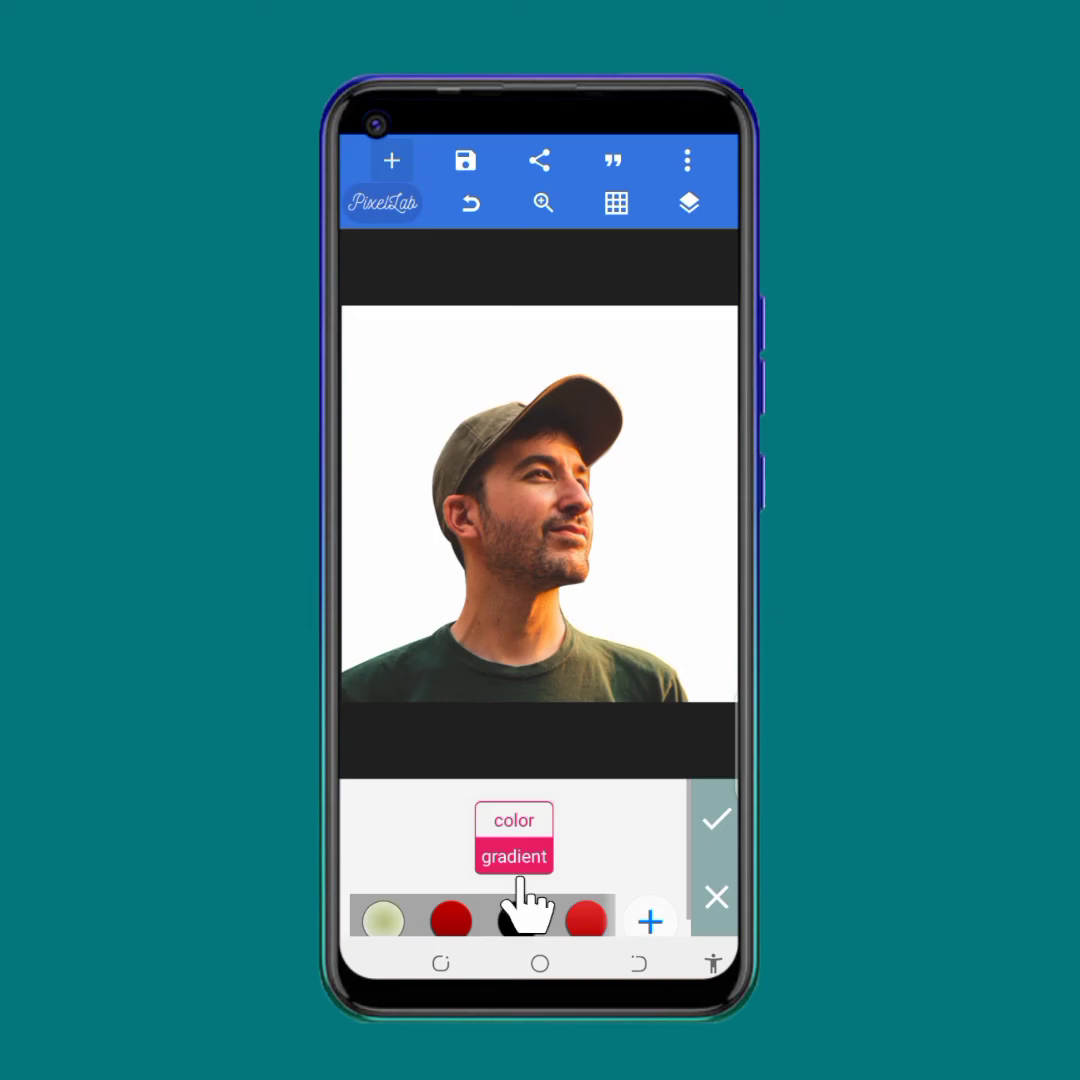
click(451, 920)
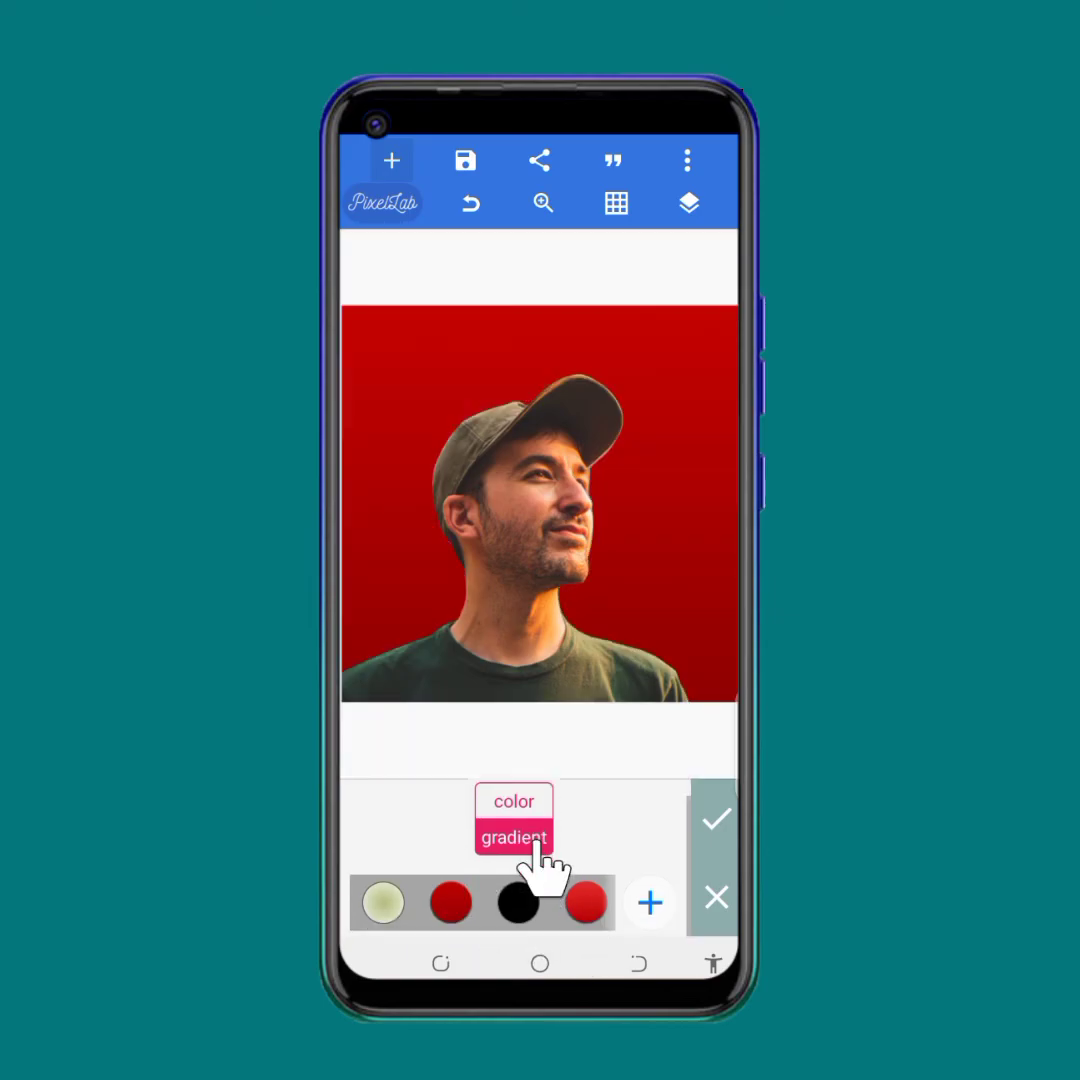
Step: Change the background gradient to a radial one and shorten its radius by pulling the end point inward from the corner
click(638, 900)
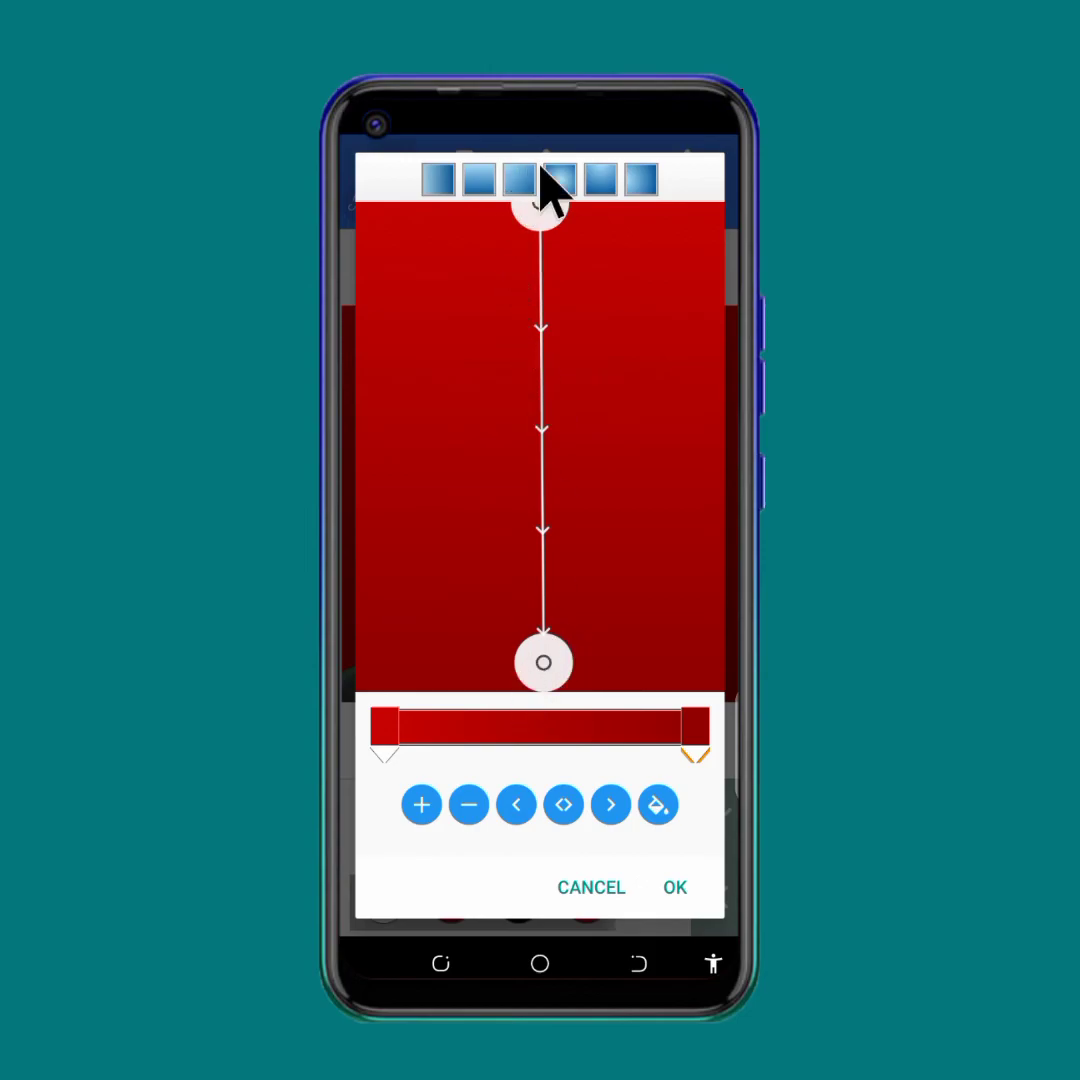
click(560, 180)
drag(535, 434, 526, 427)
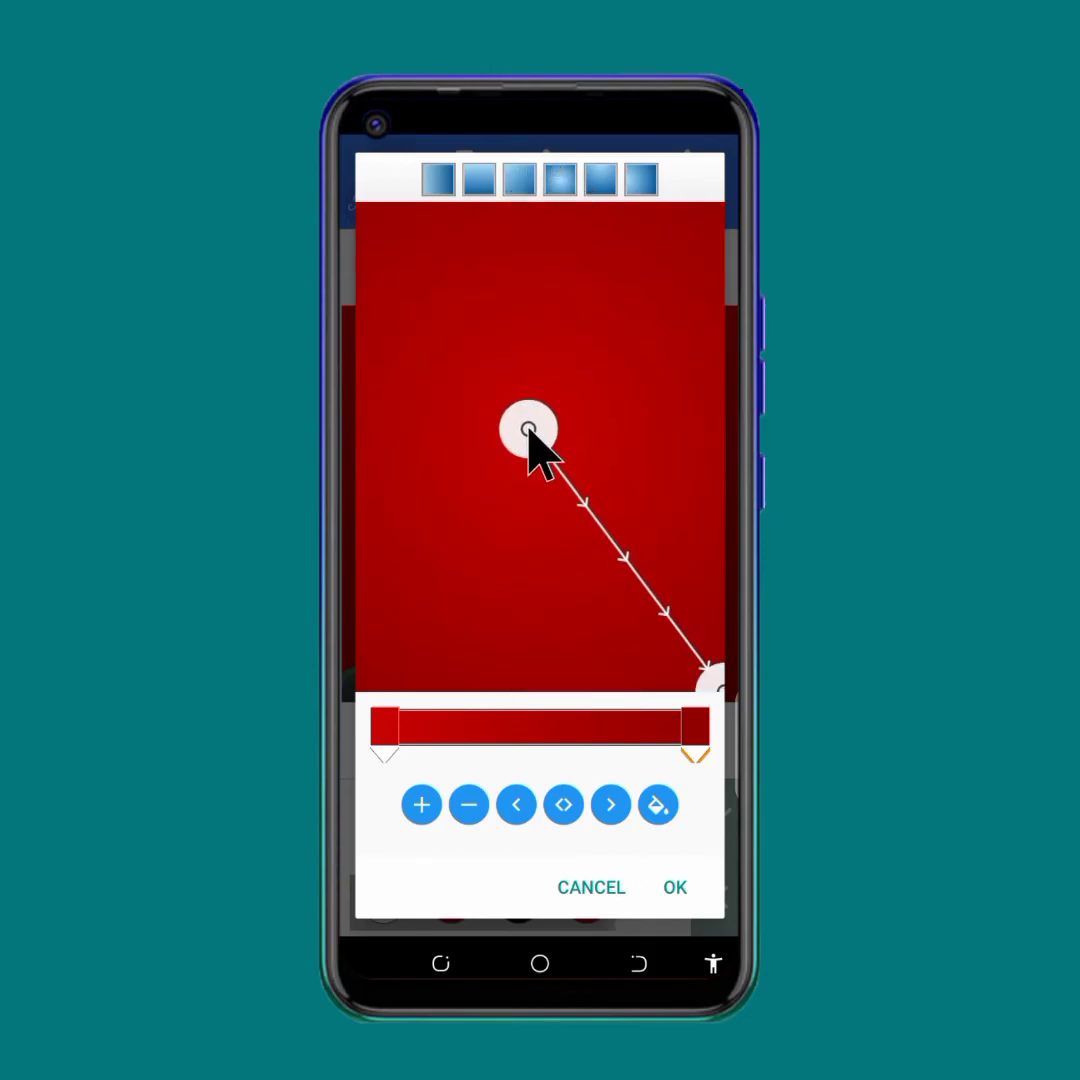
drag(710, 688, 647, 613)
Step: Set the gradient's inner colour to the brighter red #E50100, tighten the radius further and apply it to the background
click(386, 742)
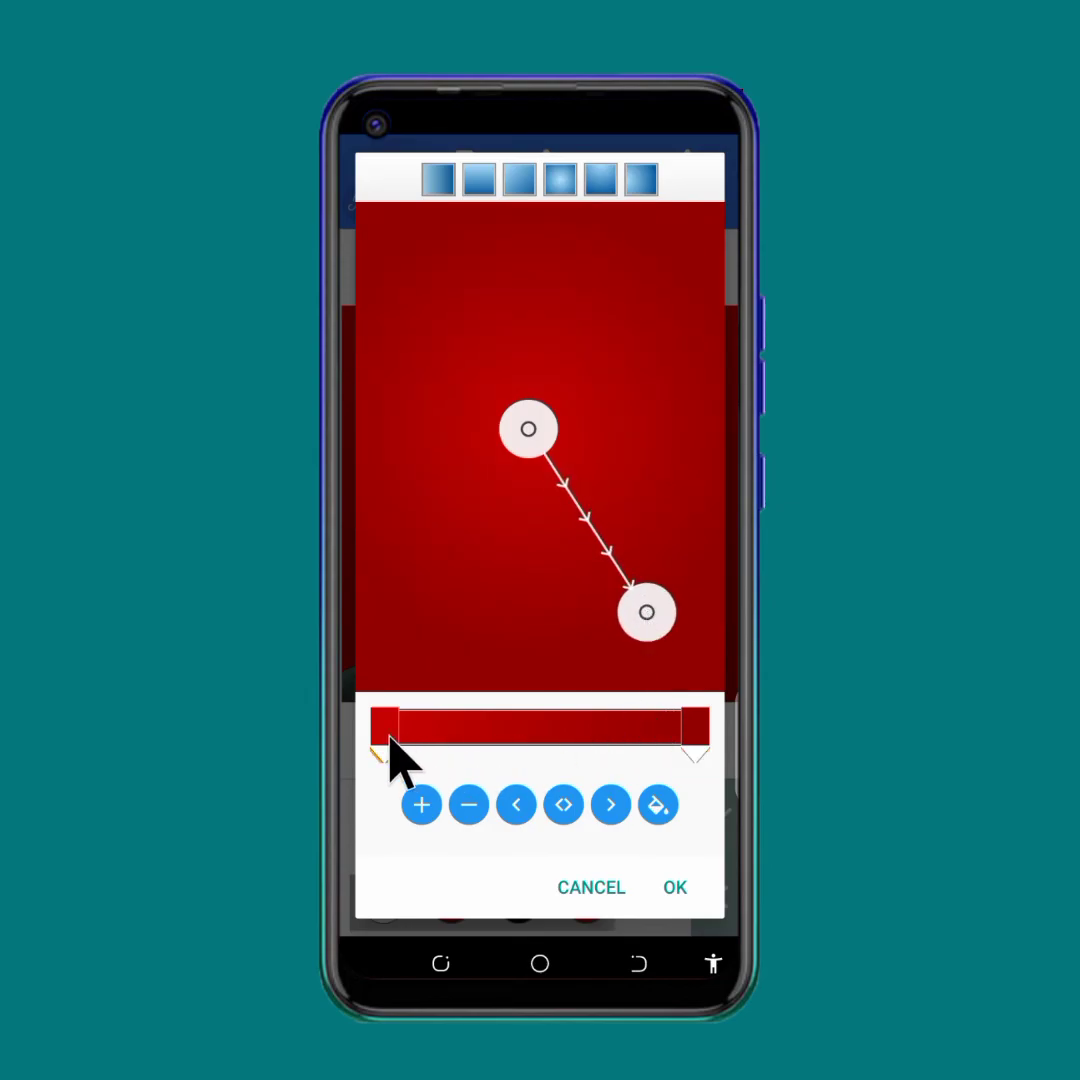
click(657, 806)
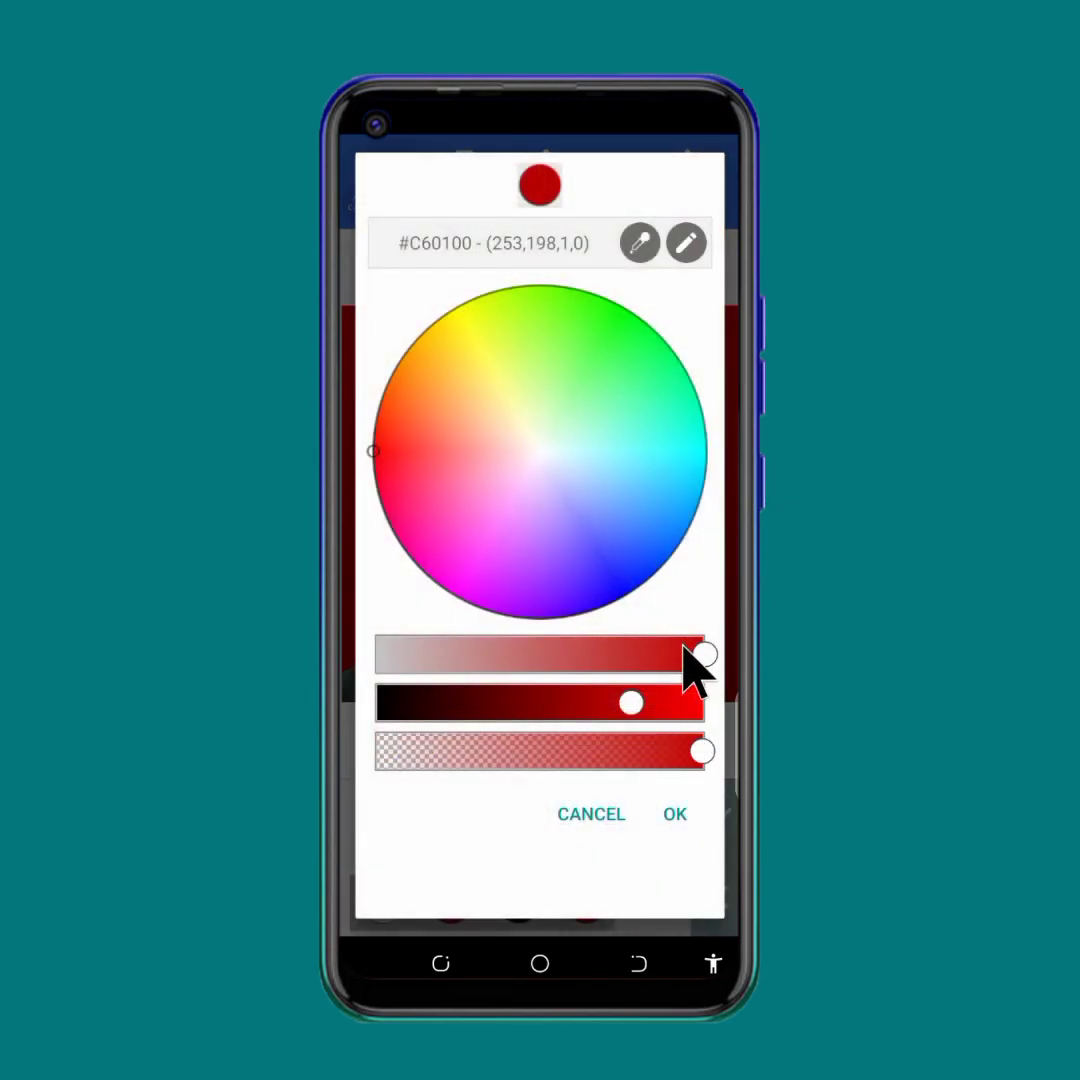
drag(637, 703, 671, 703)
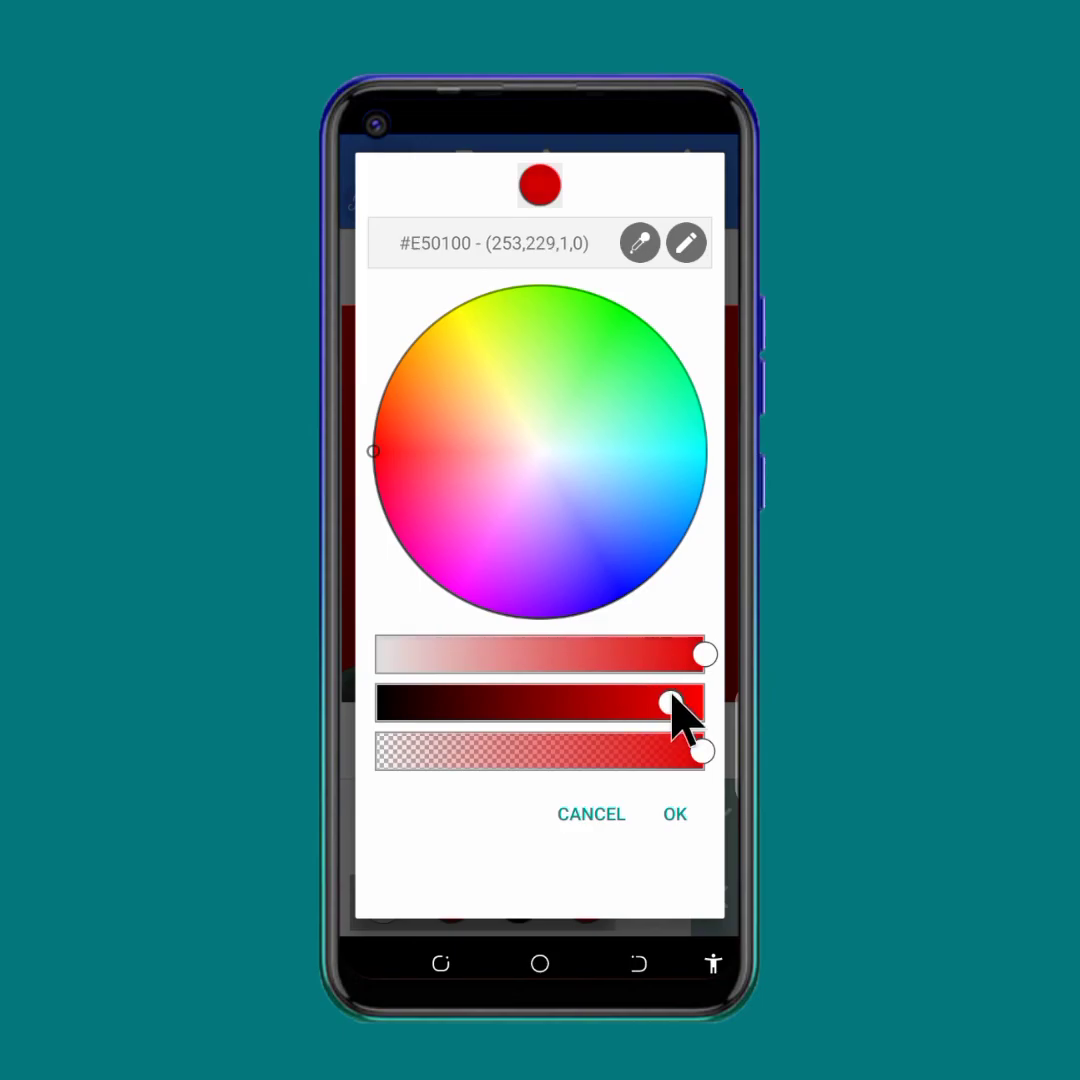
click(676, 816)
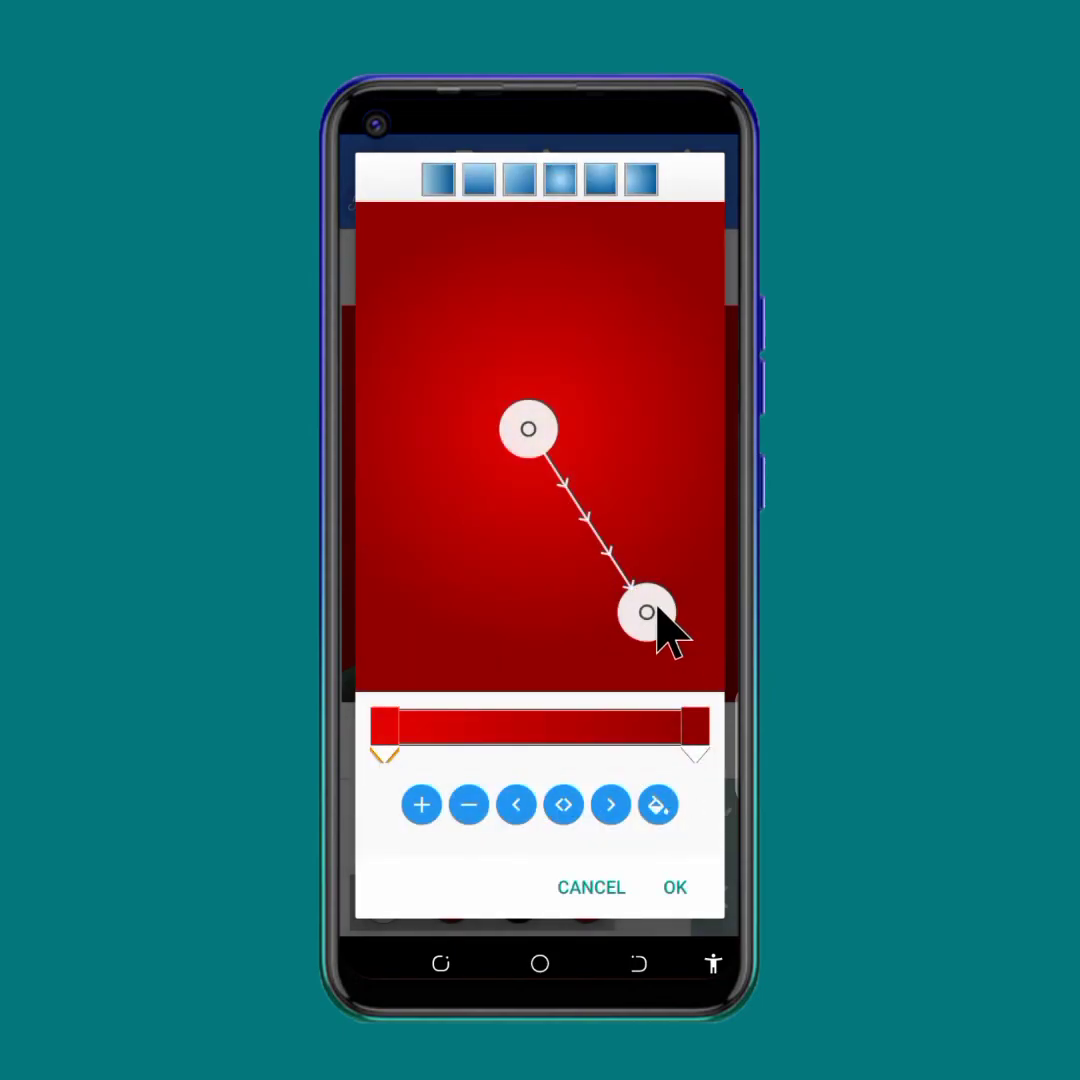
drag(641, 610, 615, 586)
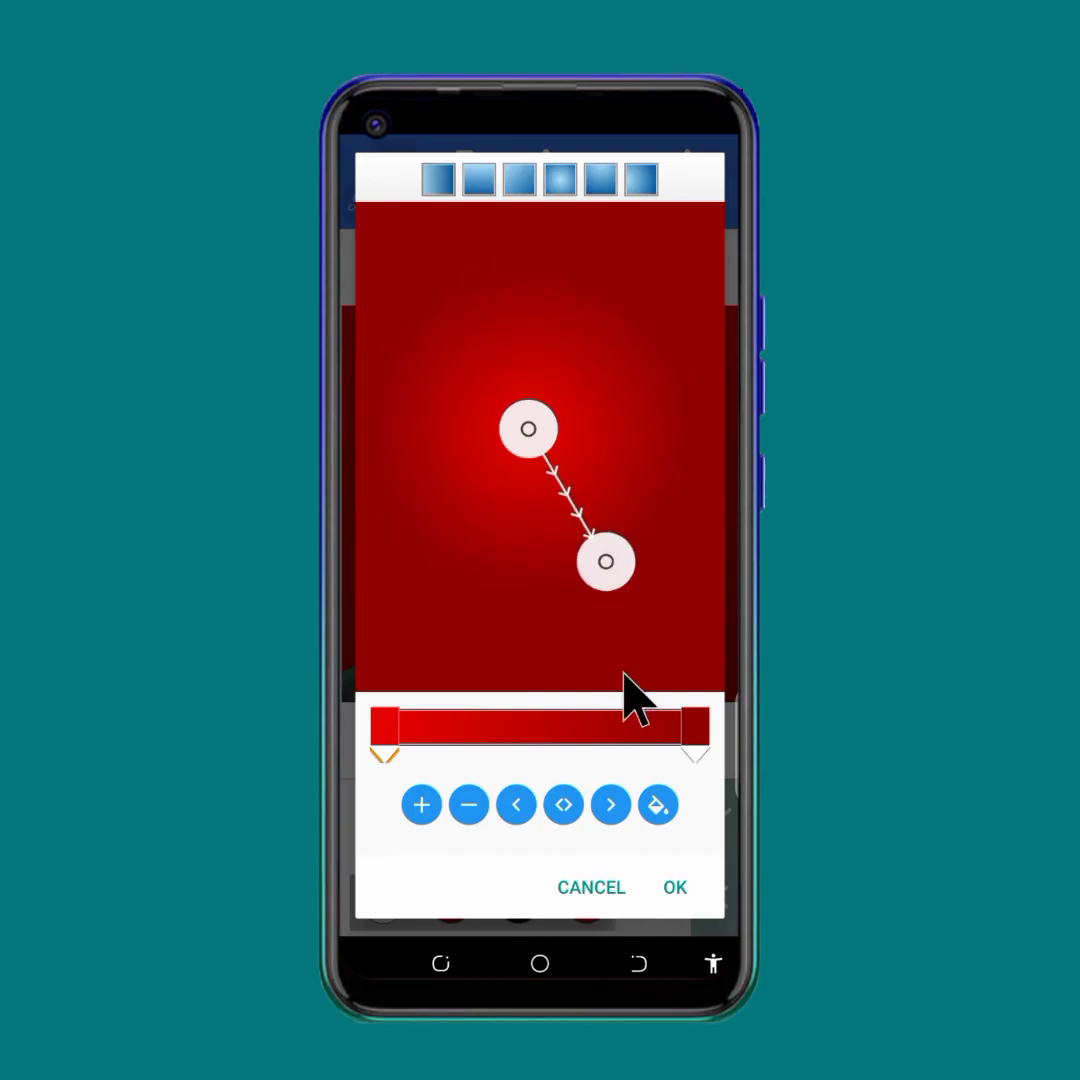
click(670, 887)
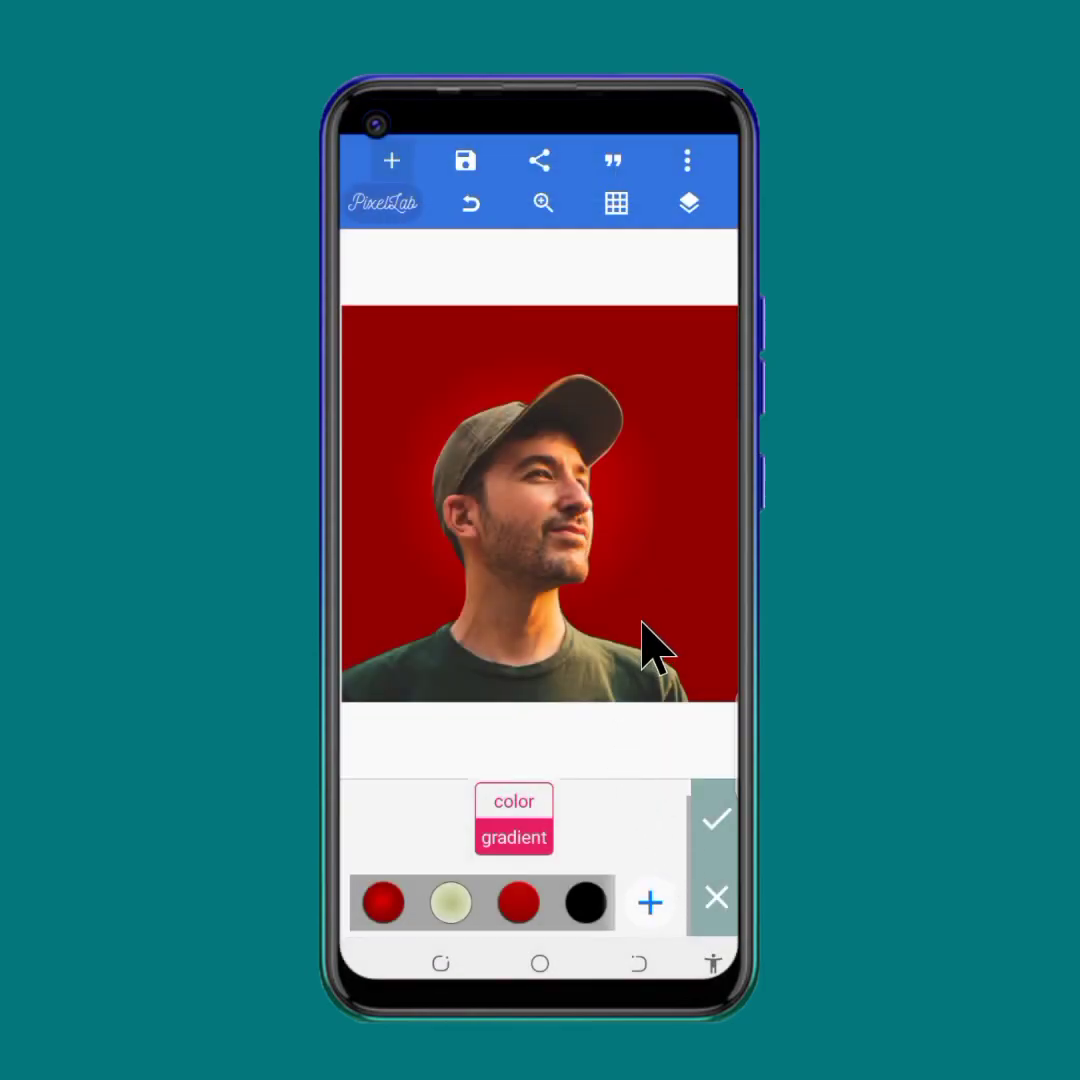
Step: Reopen the background gradient for editing, shift its centre slightly down and right, and widen its radius
click(555, 575)
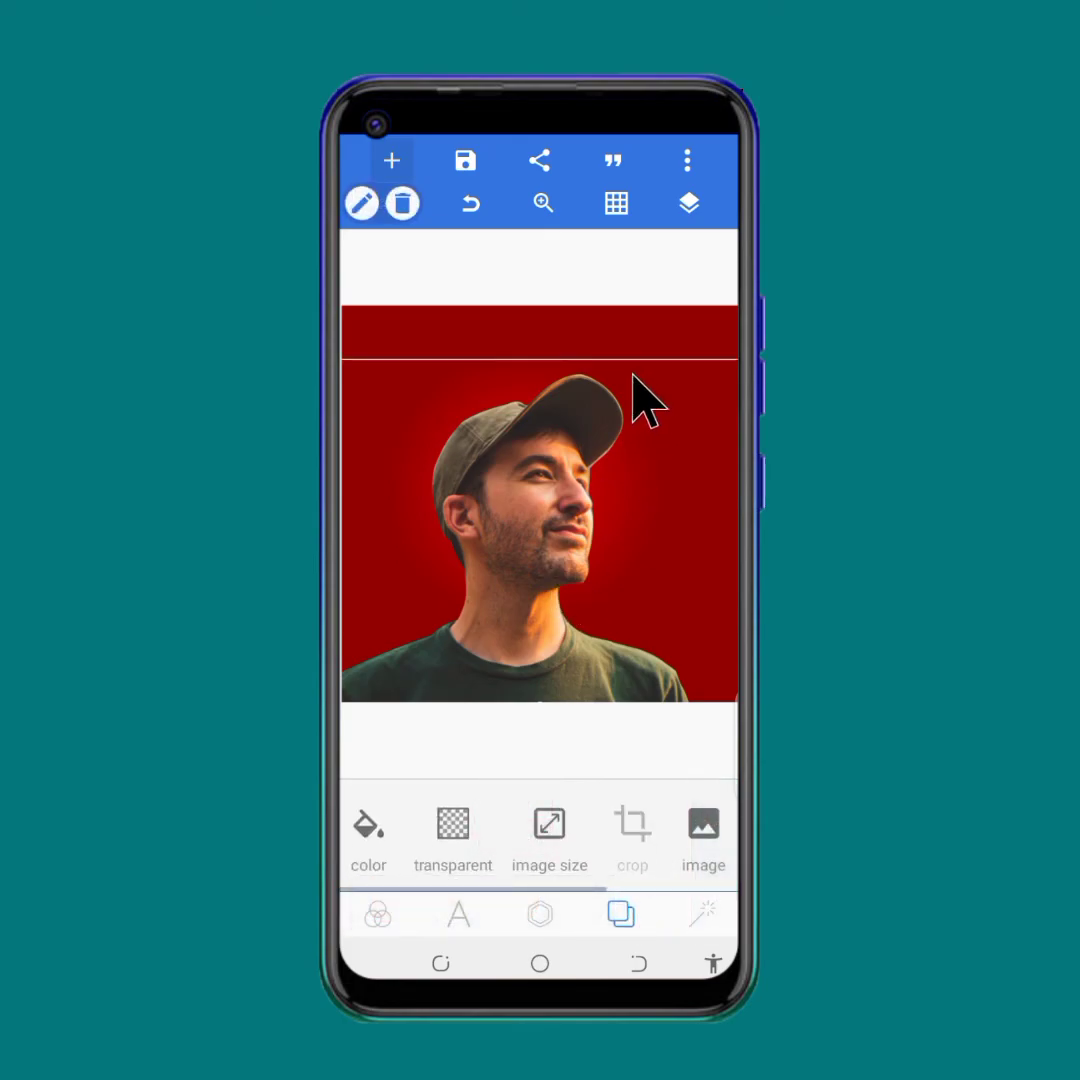
click(624, 318)
click(636, 462)
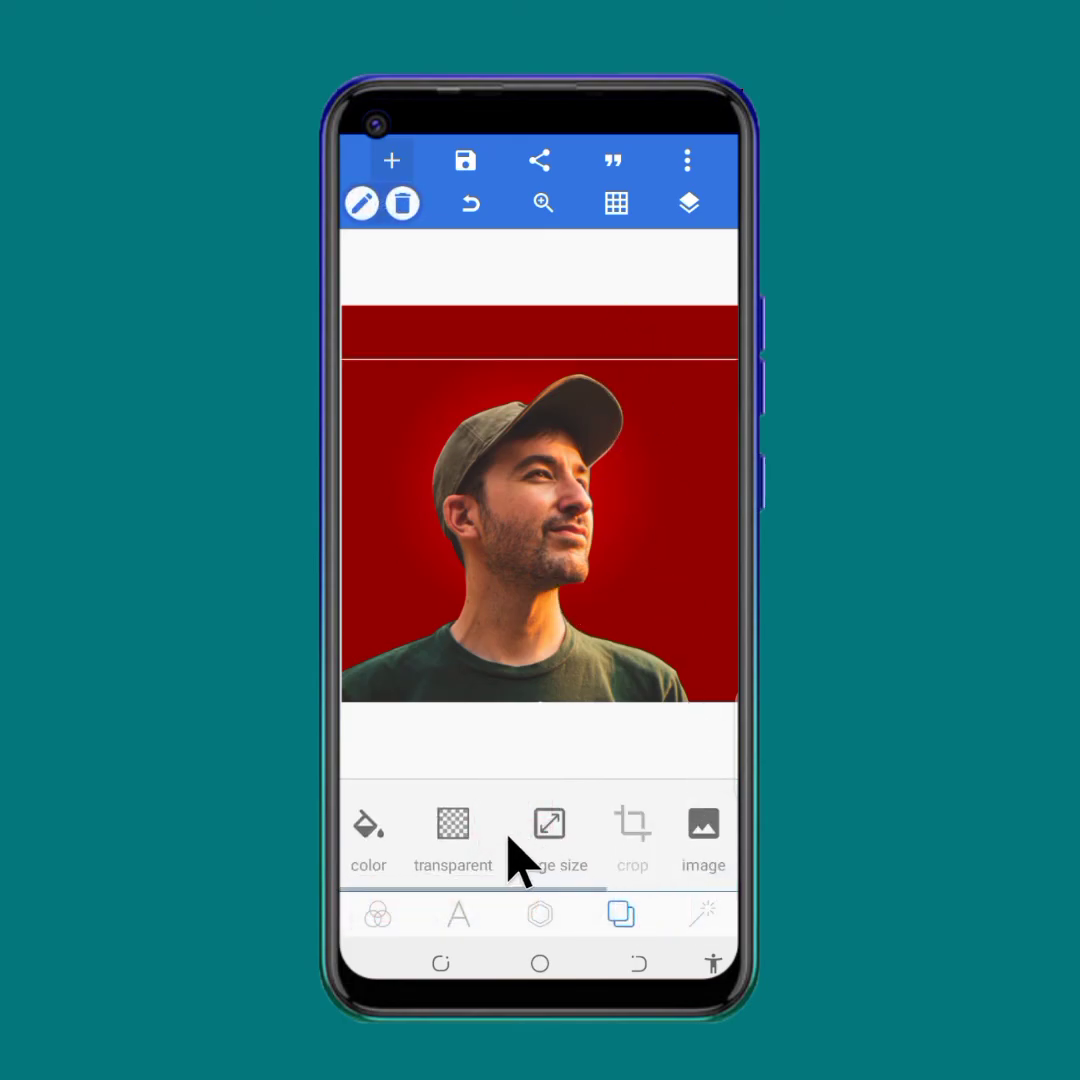
click(367, 828)
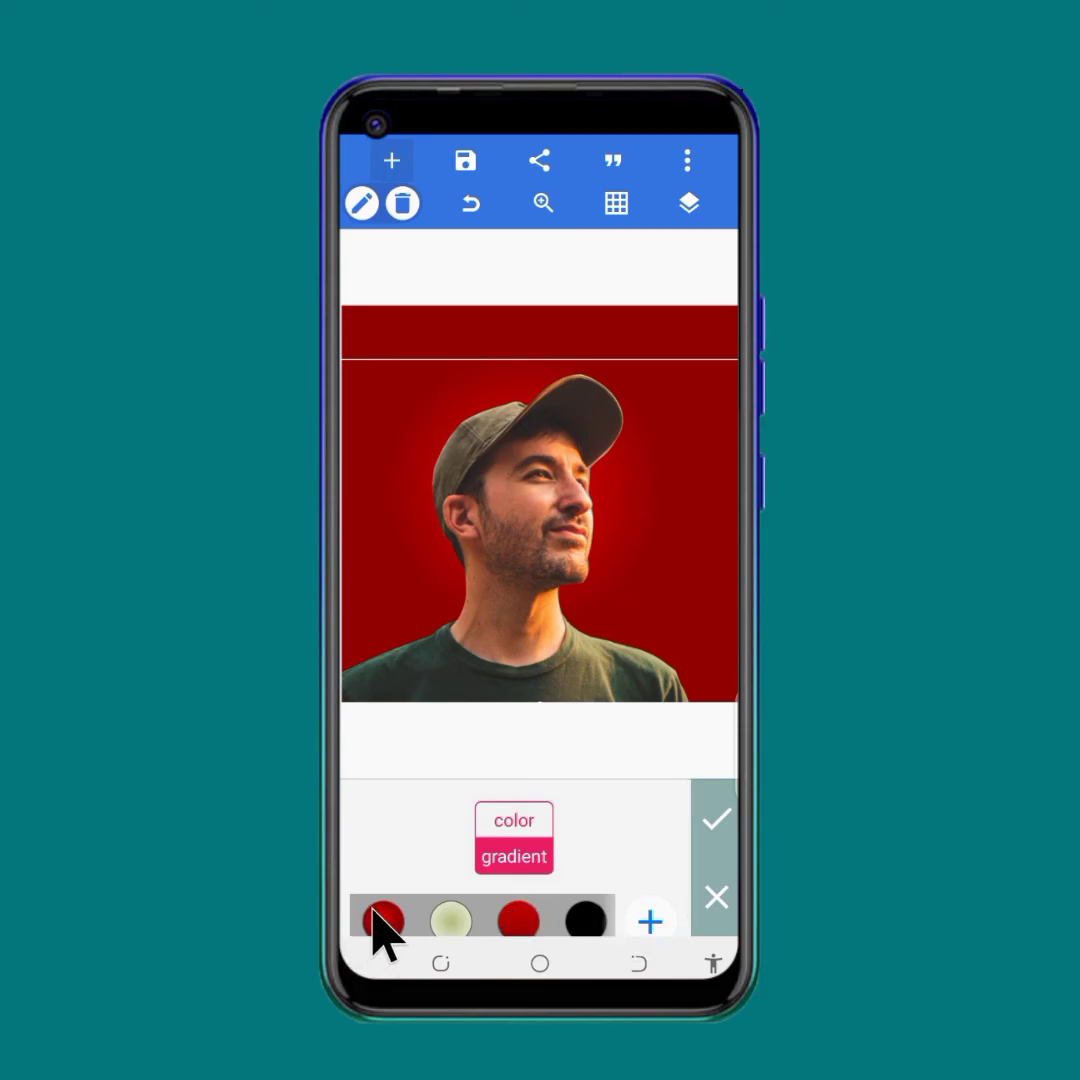
click(645, 912)
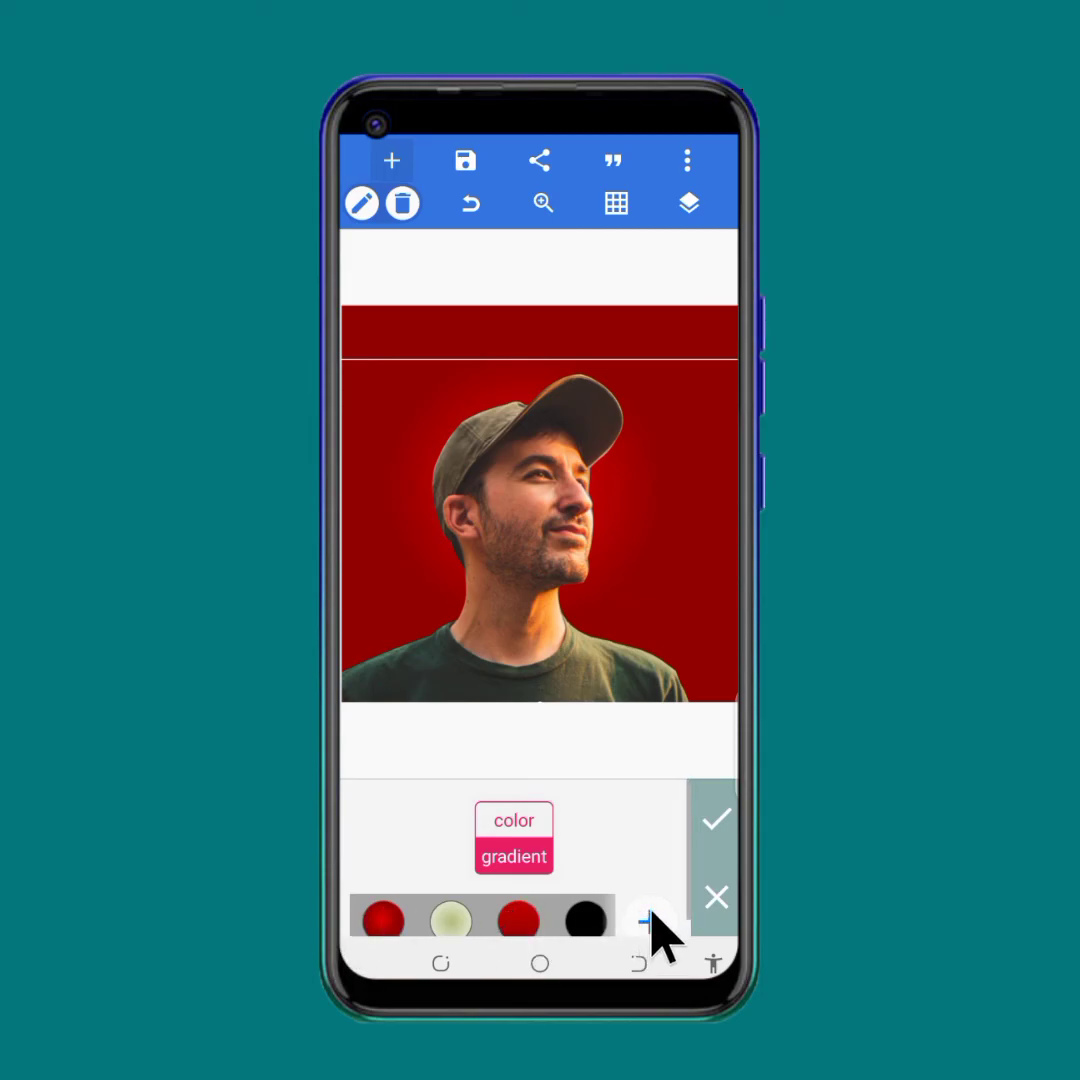
click(631, 838)
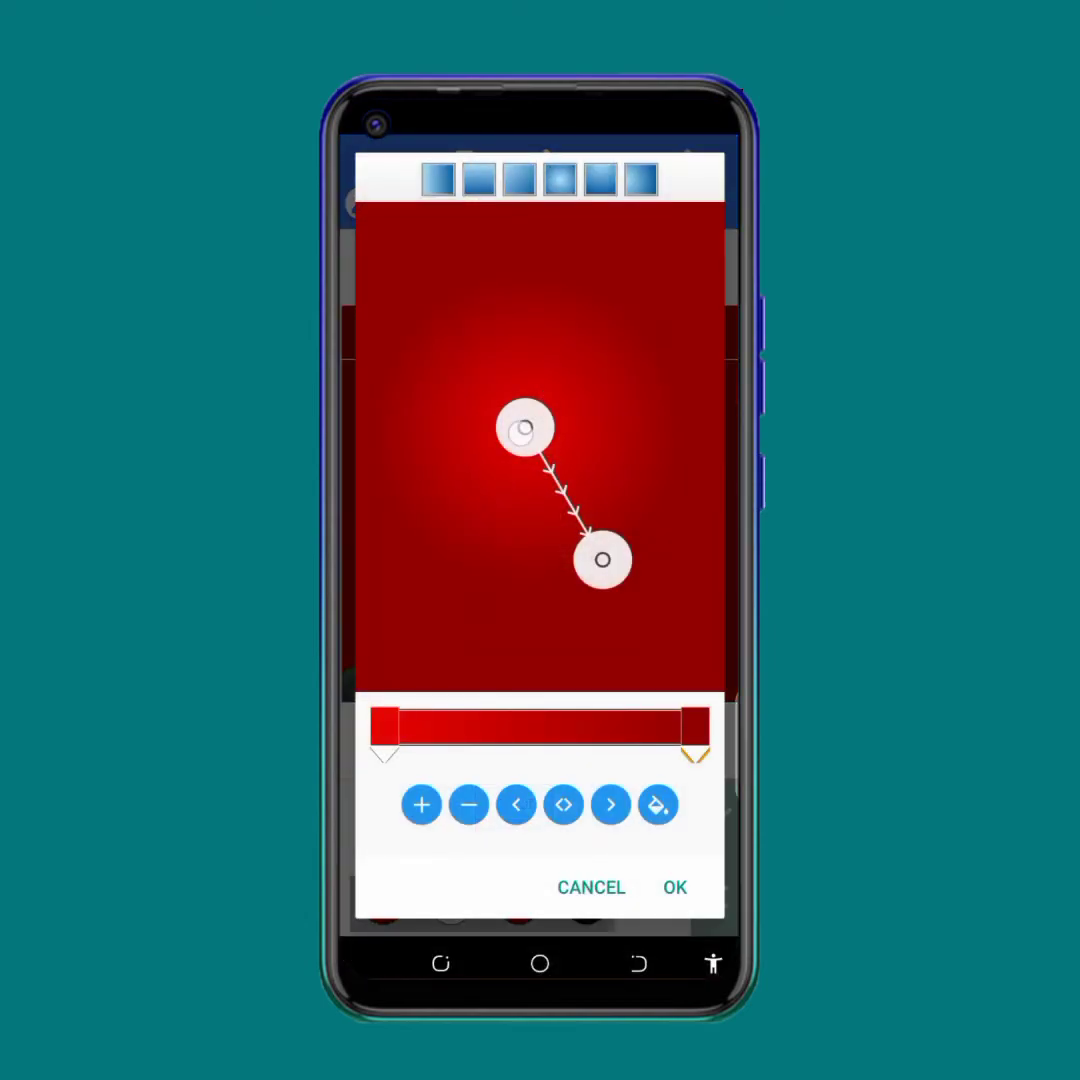
drag(520, 432, 522, 416)
mouse_move(603, 560)
mouse_down()
mouse_move(608, 641)
mouse_move(593, 593)
mouse_up()
drag(525, 415, 540, 449)
drag(593, 593, 635, 649)
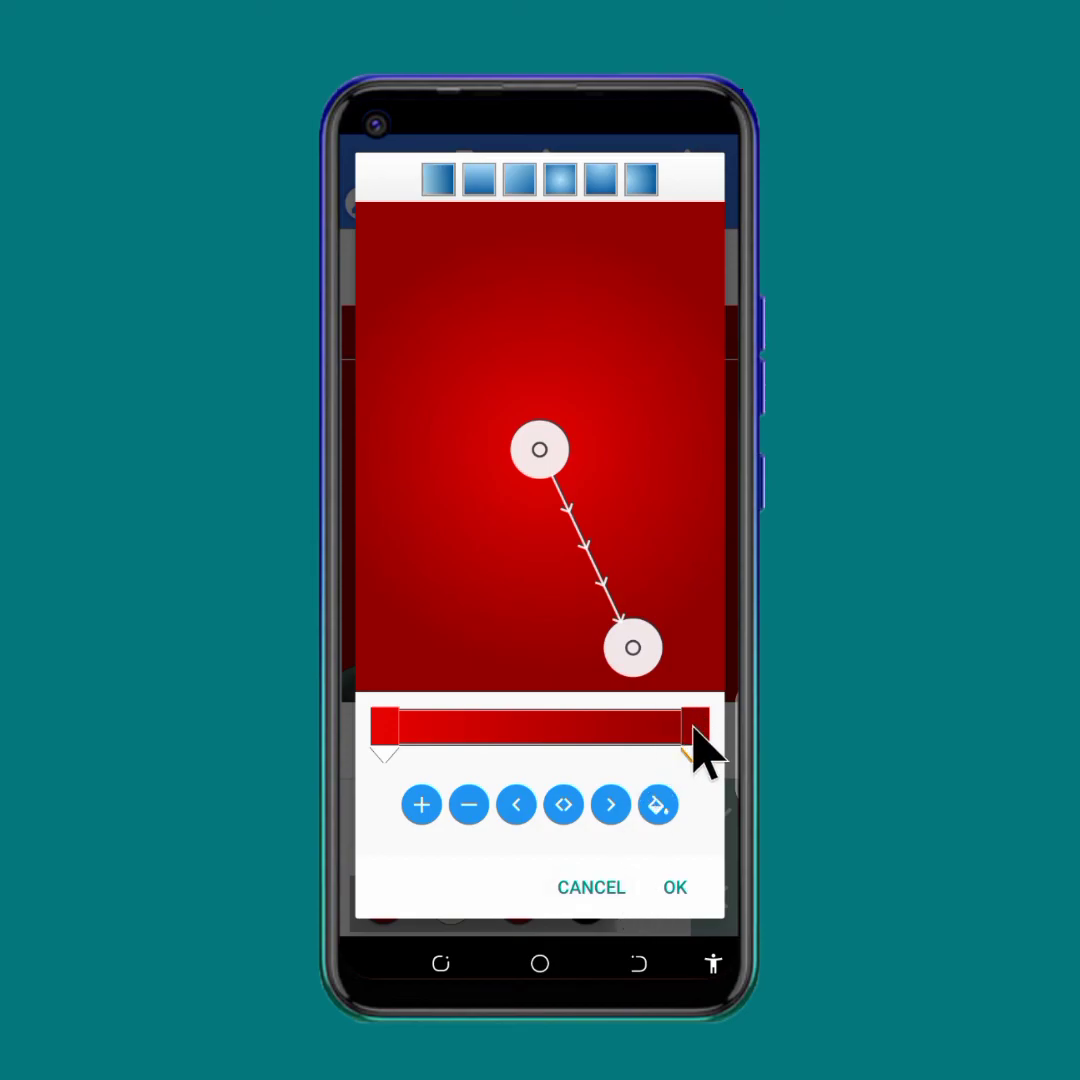
Step: Darken the gradient's outer red in two small adjustments, apply it to the background and leave the cut-out deselected
click(658, 805)
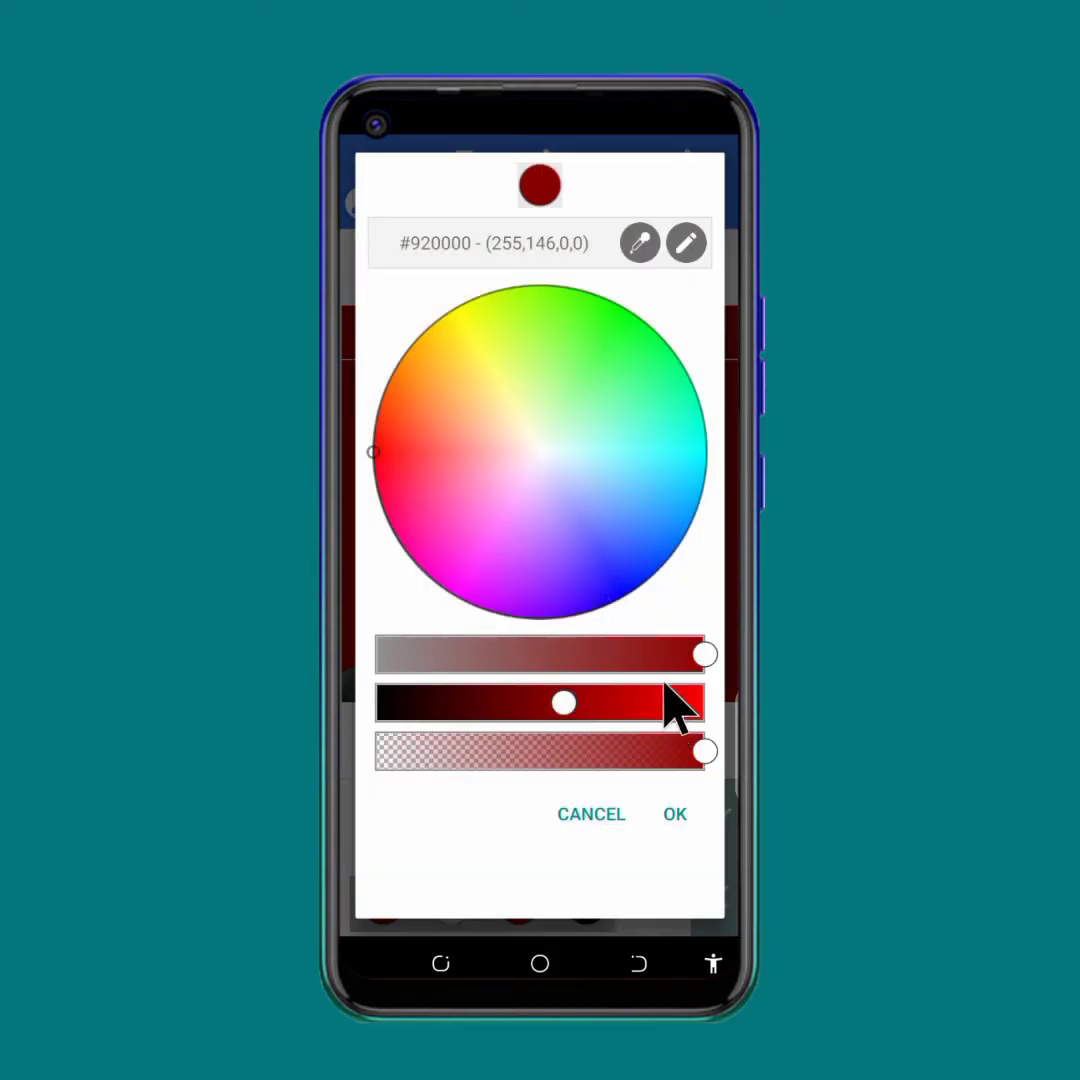
drag(560, 704, 543, 705)
click(688, 828)
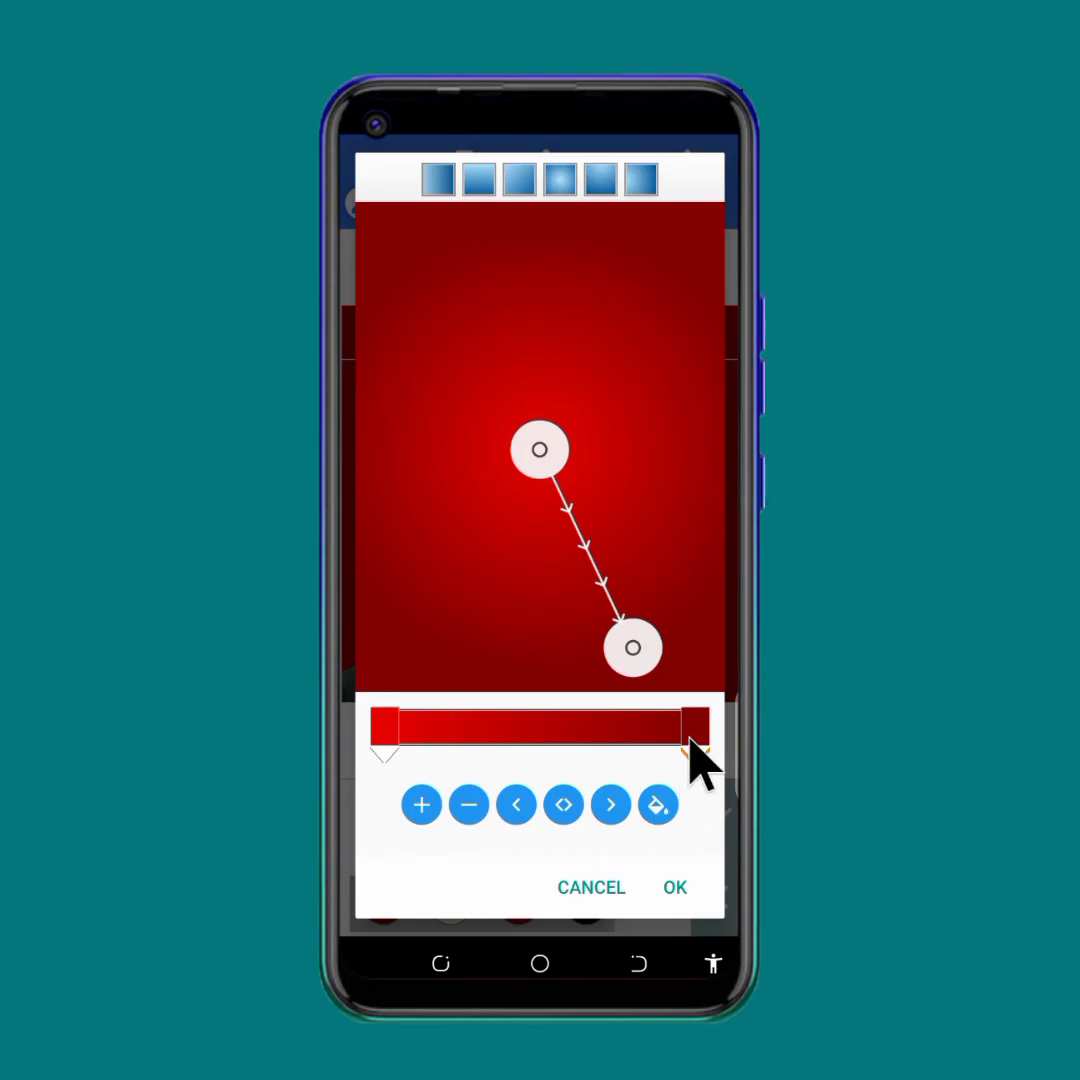
click(658, 805)
drag(545, 705, 530, 705)
click(678, 816)
click(688, 895)
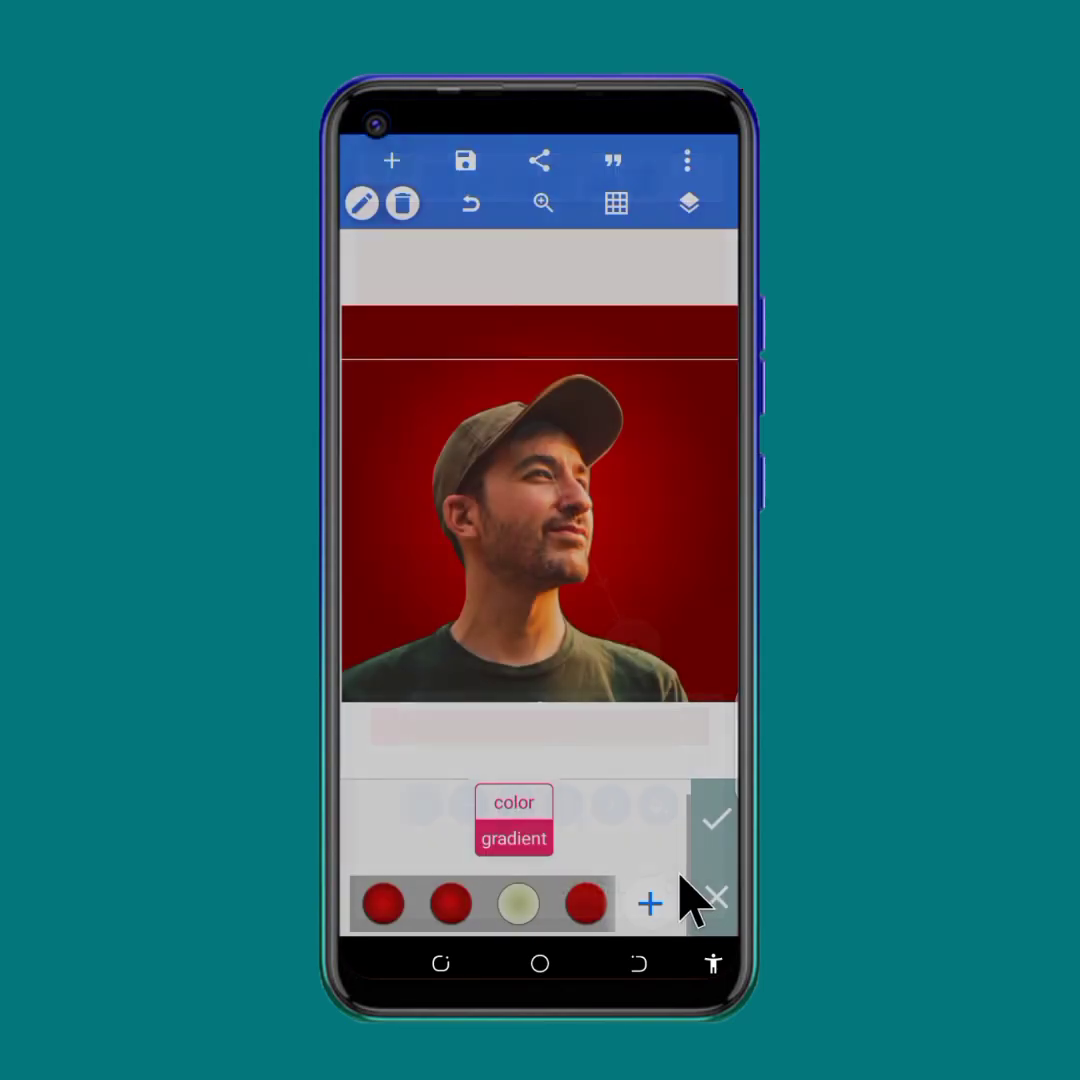
click(668, 310)
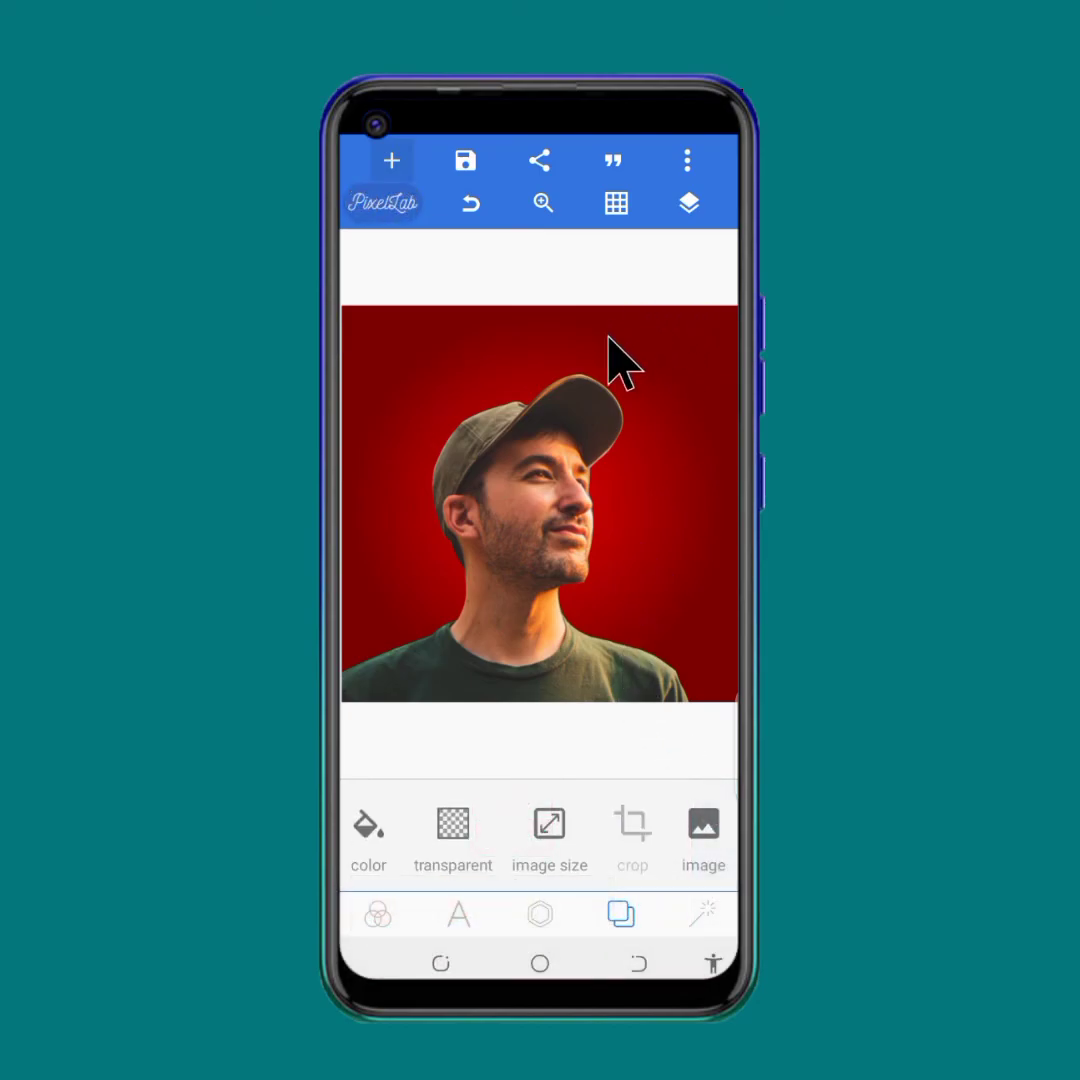
click(540, 520)
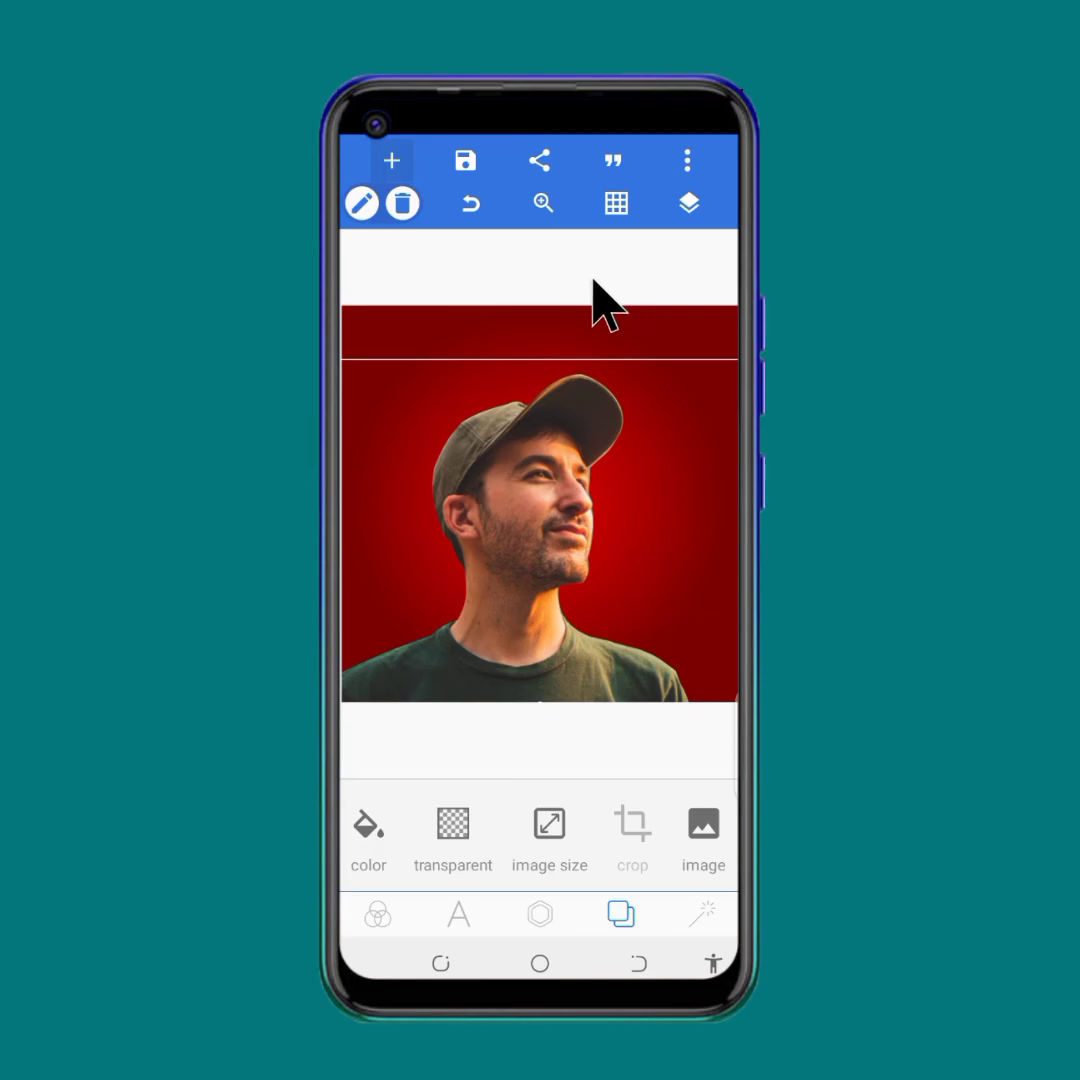
click(668, 292)
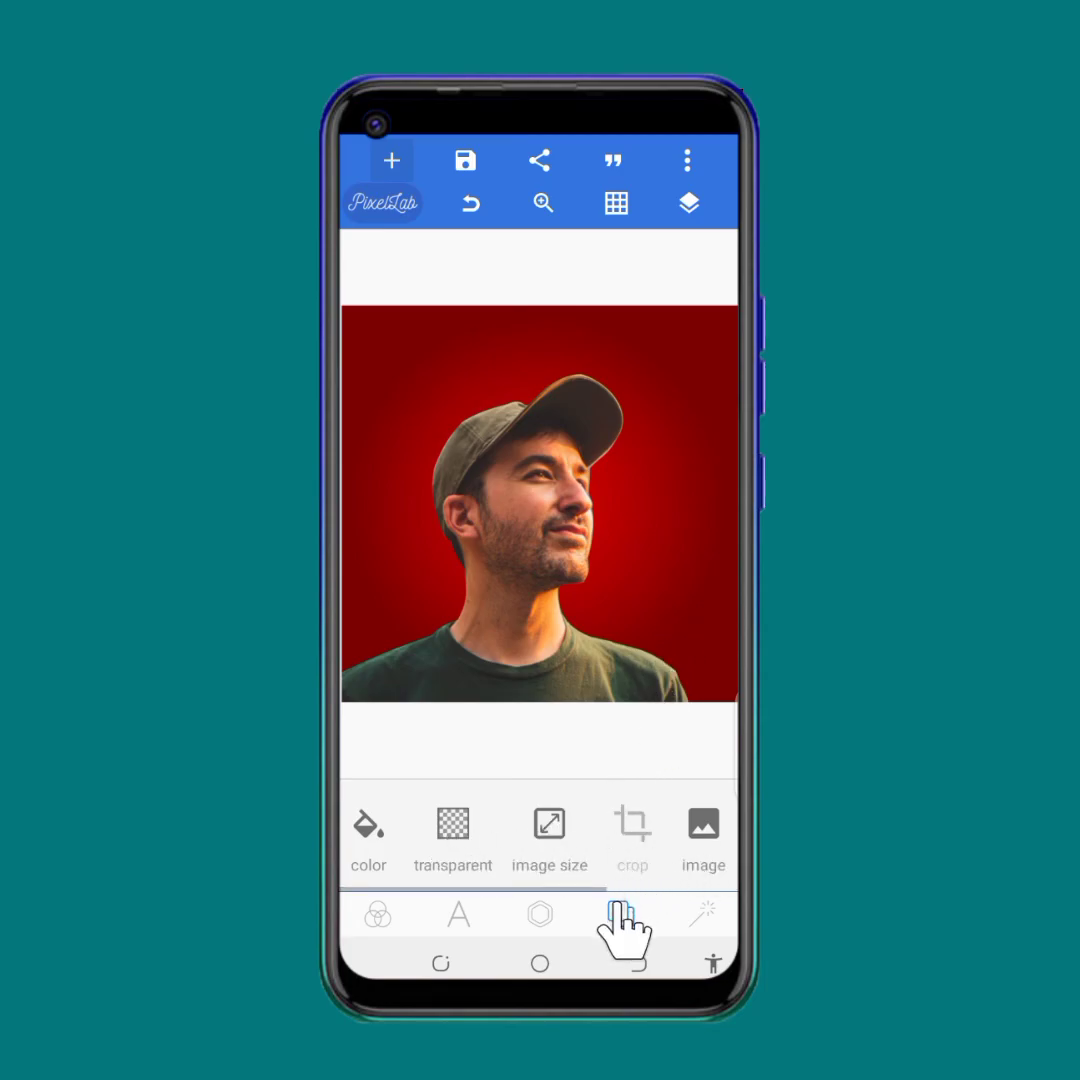
Step: Enable the stripes effect on the red background behind the man
click(703, 914)
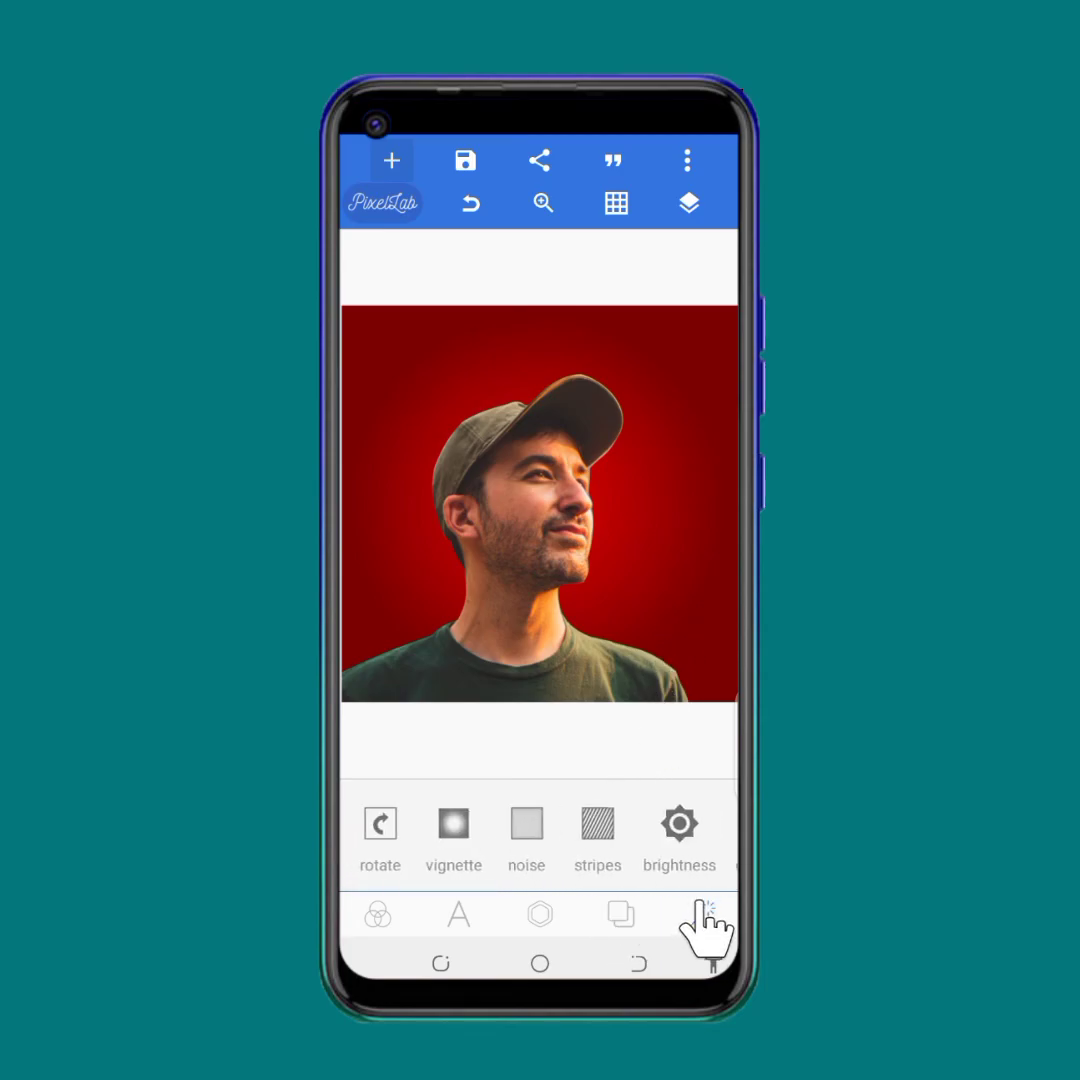
click(590, 825)
click(553, 808)
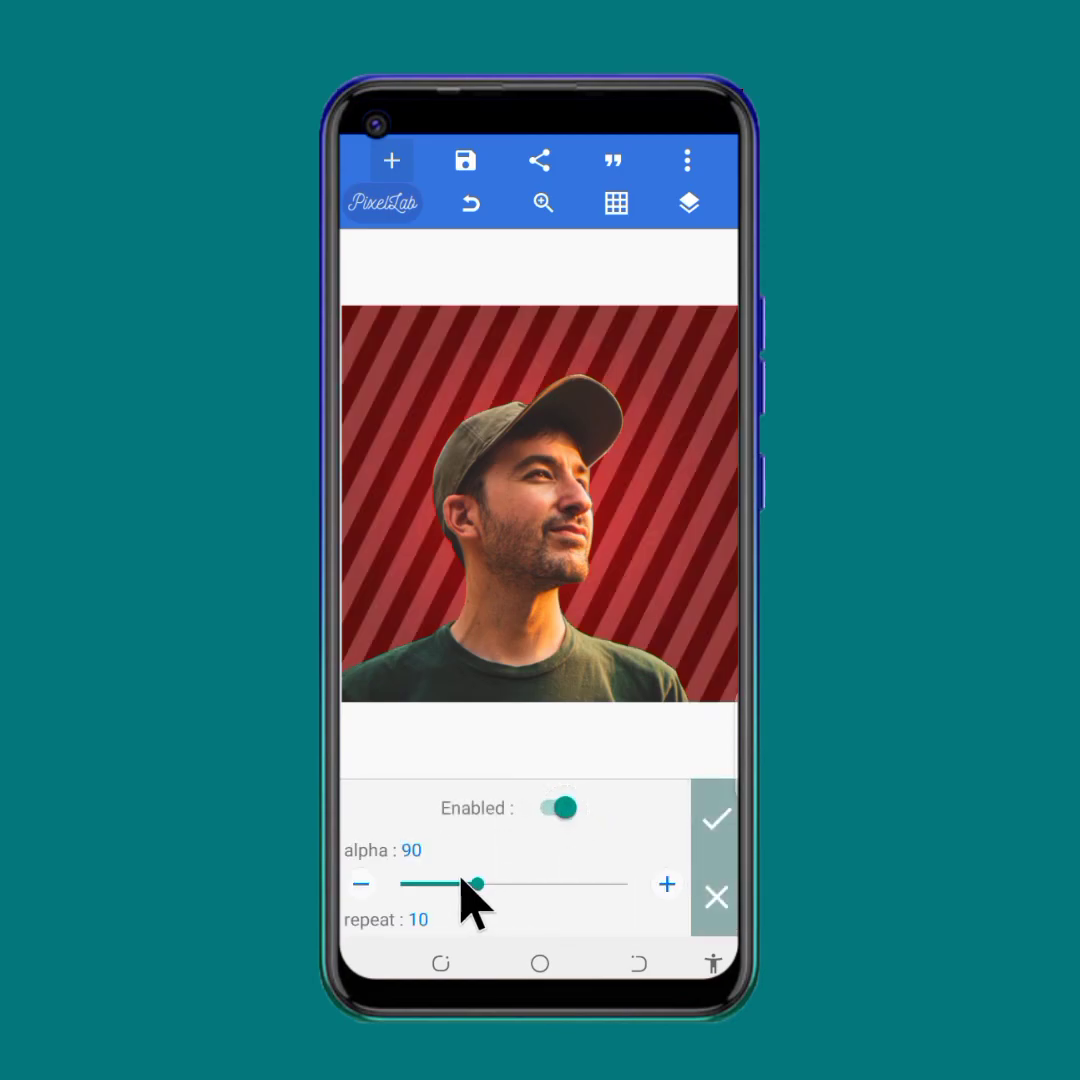
Step: Lower the background stripes' alpha to 7 so they are barely visible, and apply the effect
scroll(515, 866, down, 1)
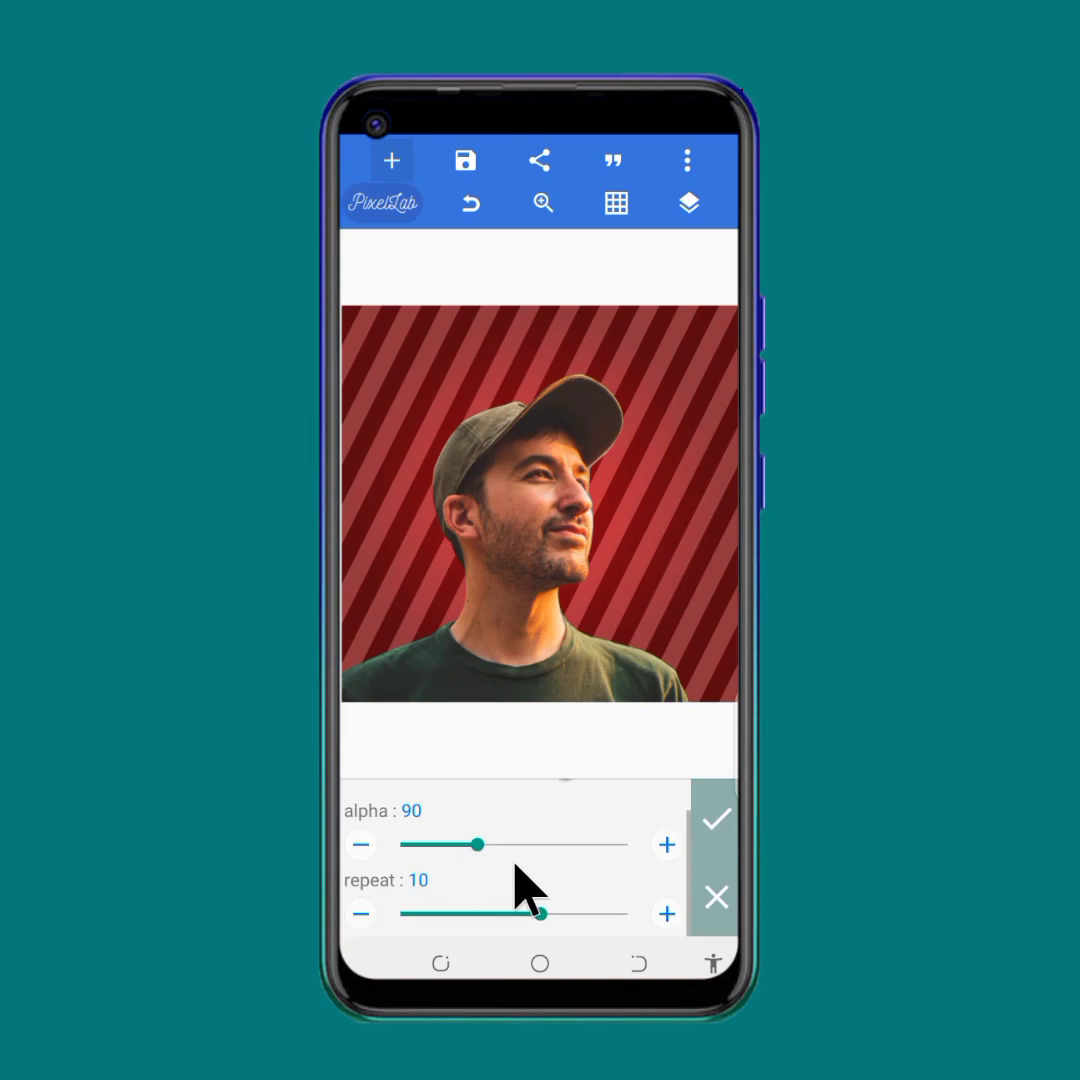
scroll(505, 890, up, 1)
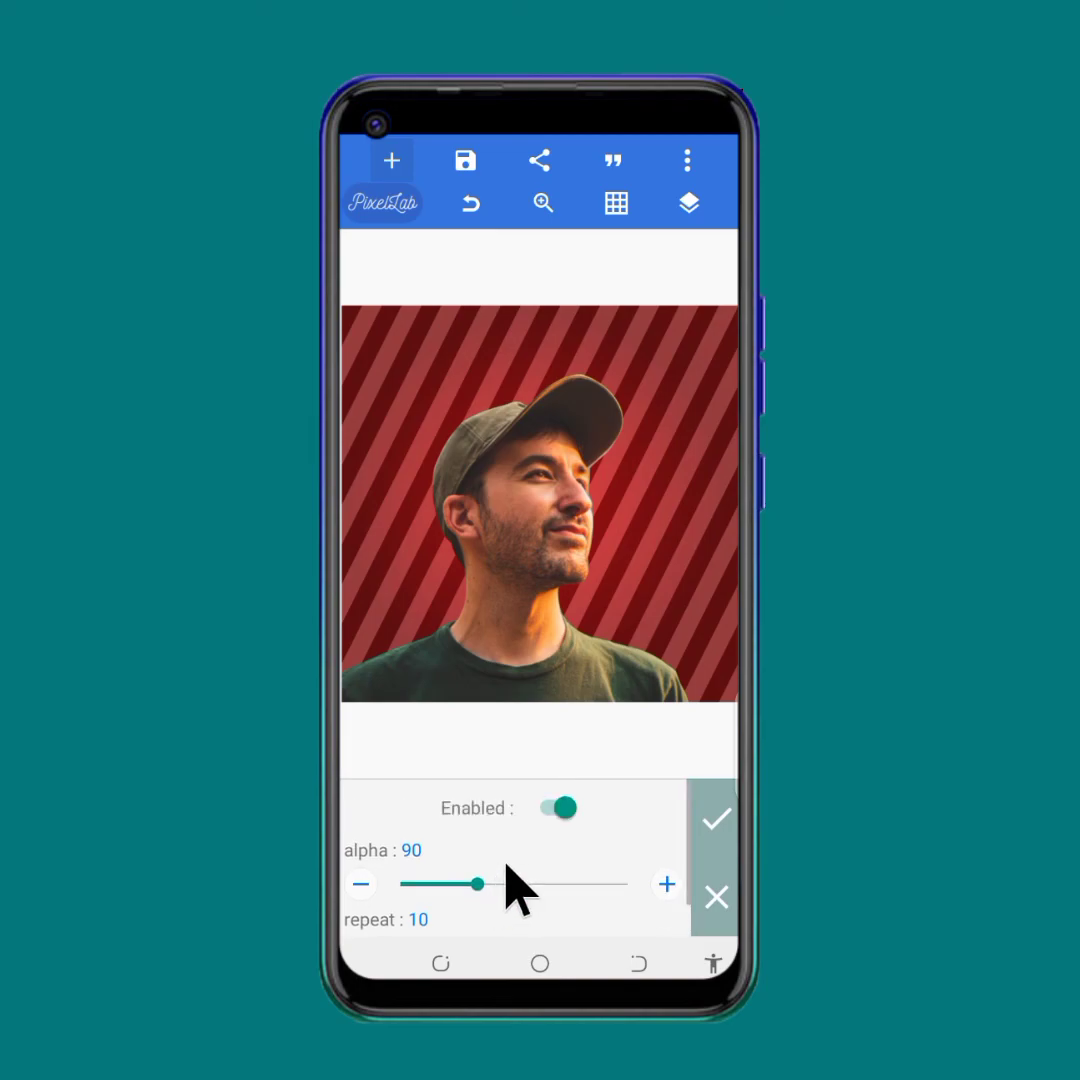
scroll(574, 860, down, 1)
drag(478, 845, 412, 850)
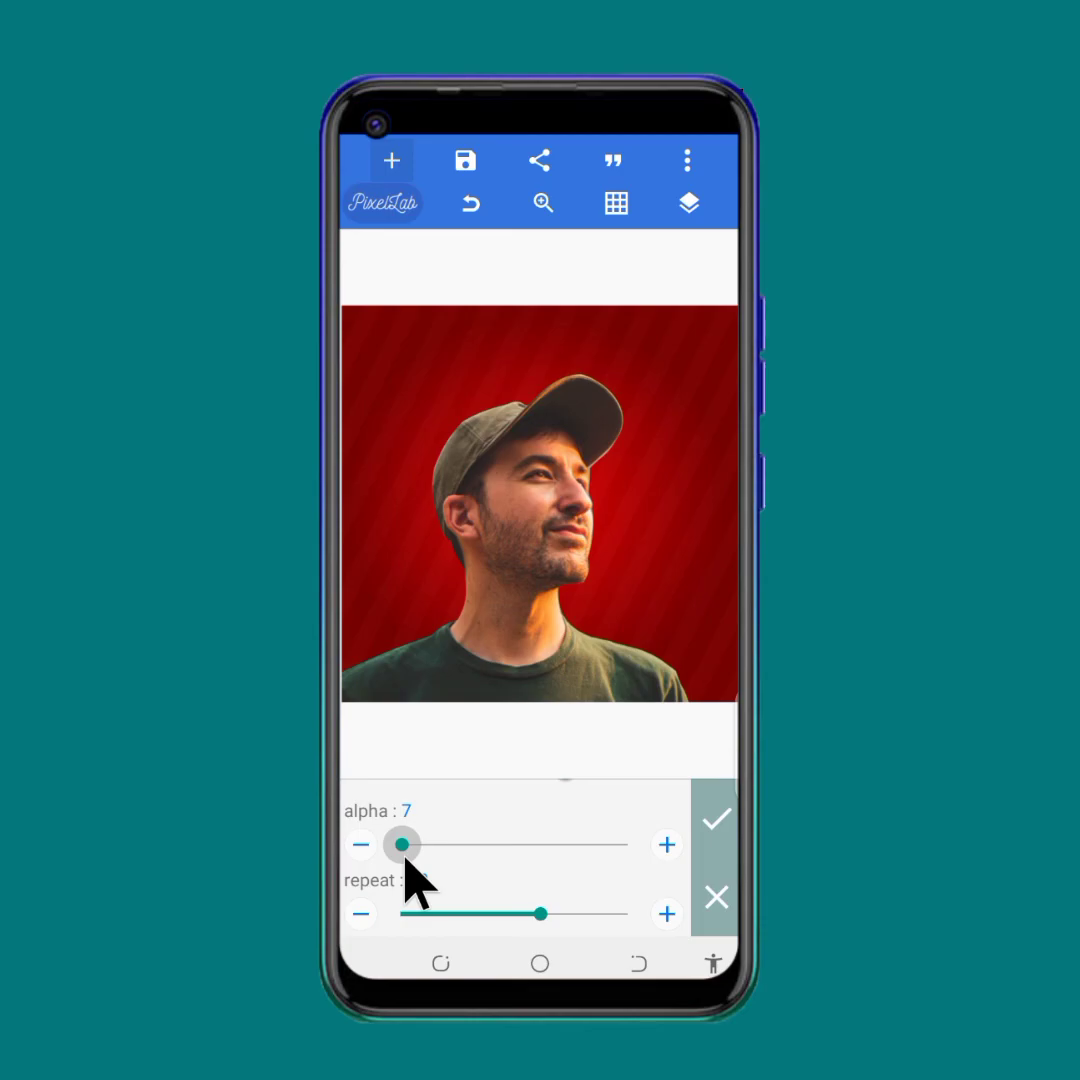
click(716, 826)
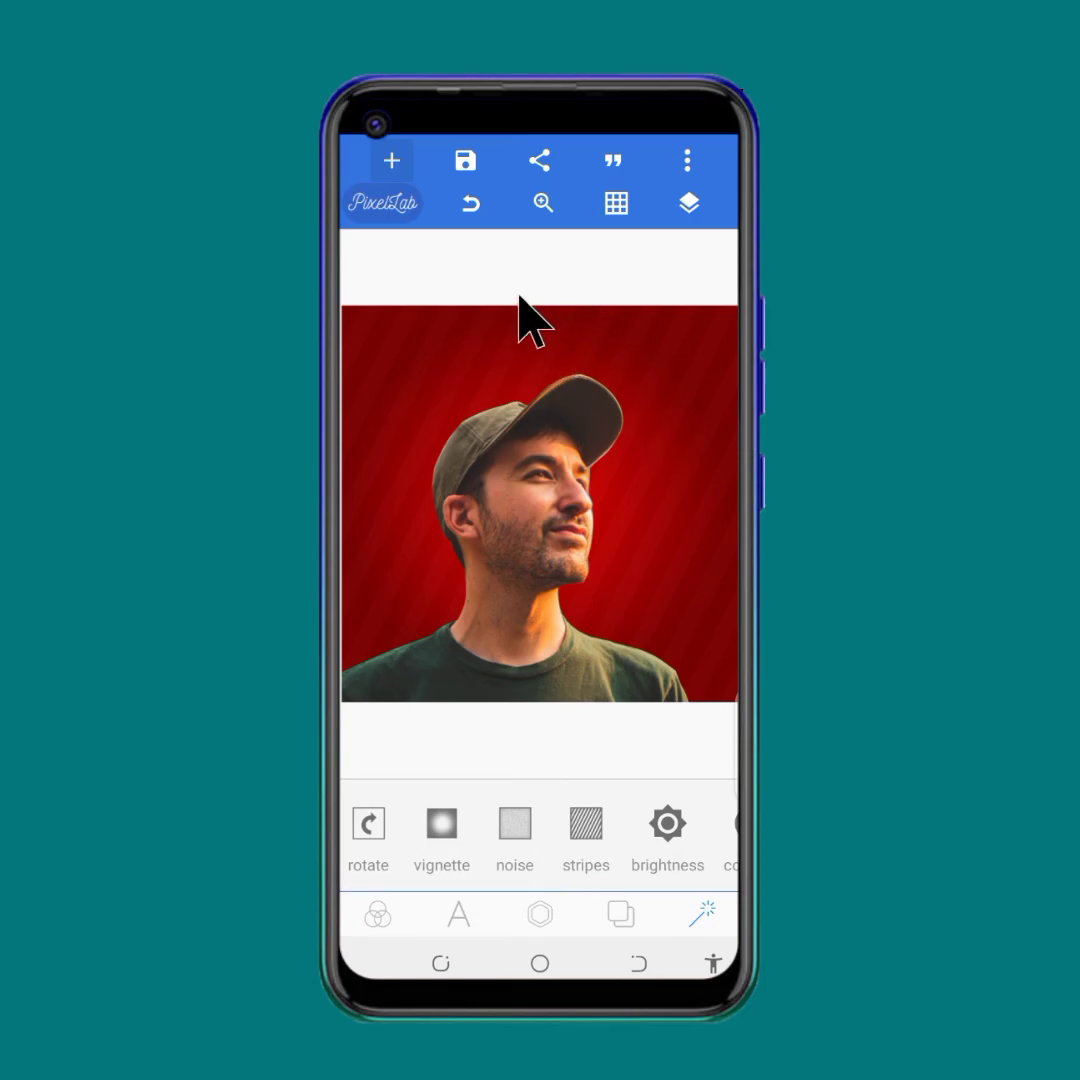
click(391, 160)
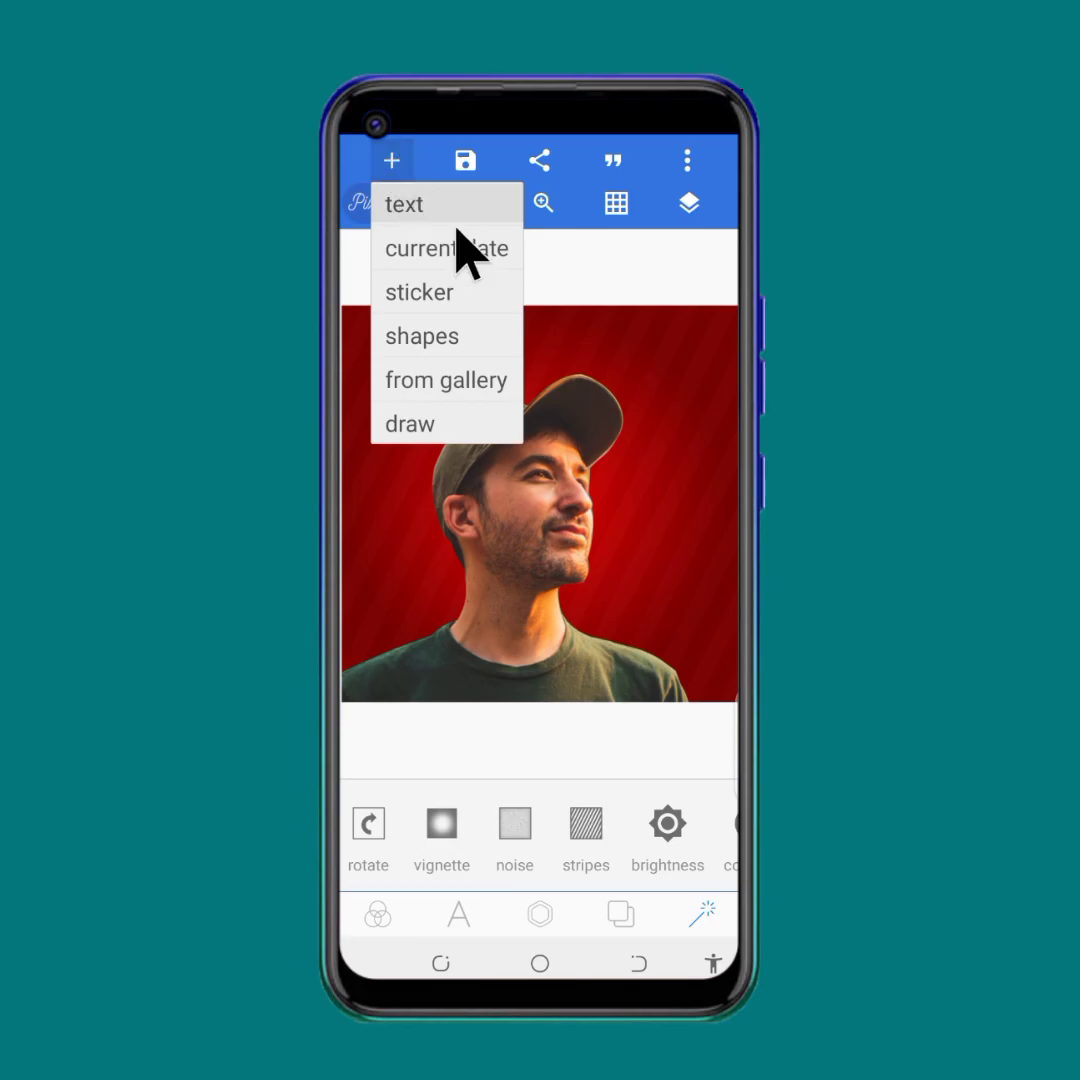
click(600, 306)
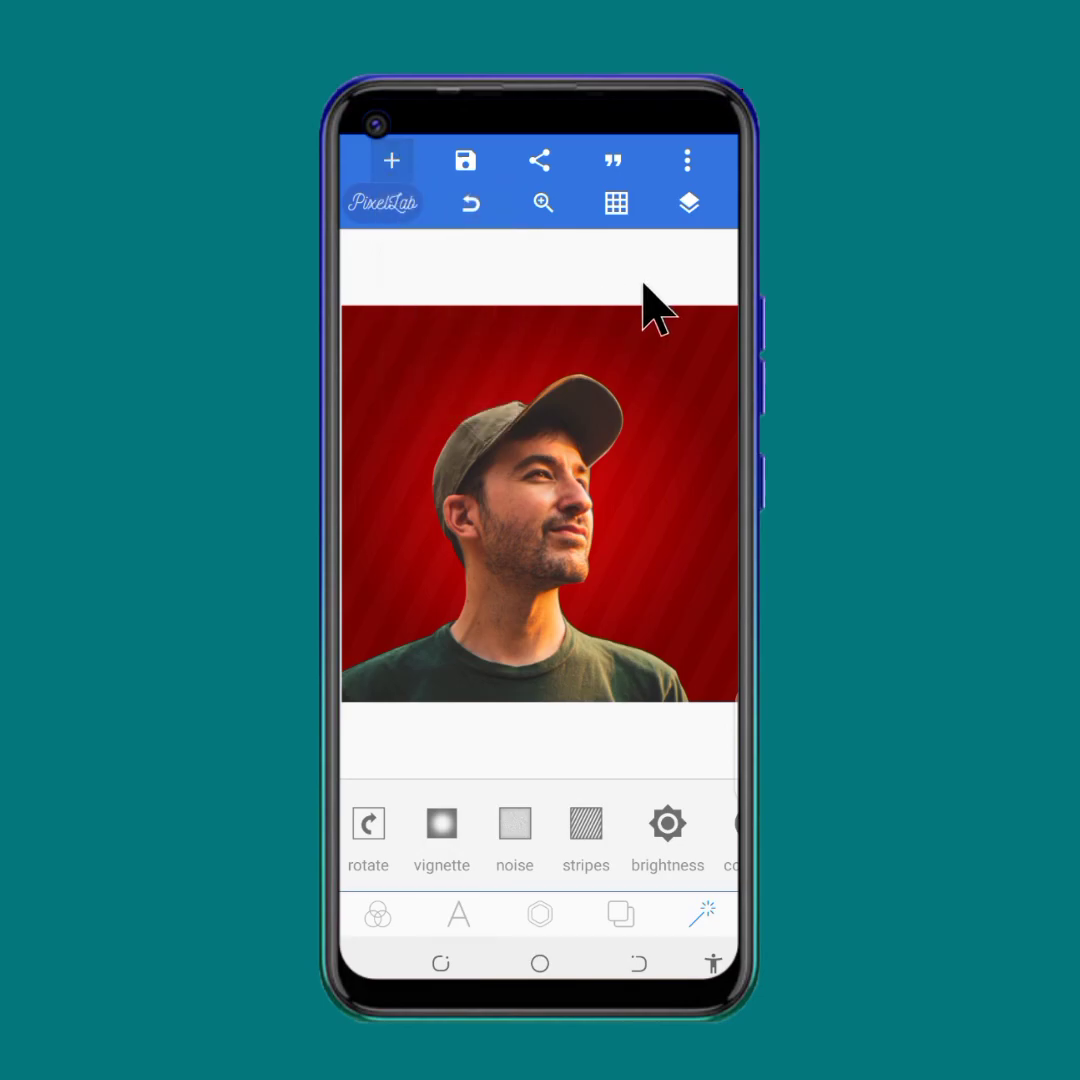
Step: Save the design to the gallery as a PNG image with ultra dimensions
click(465, 160)
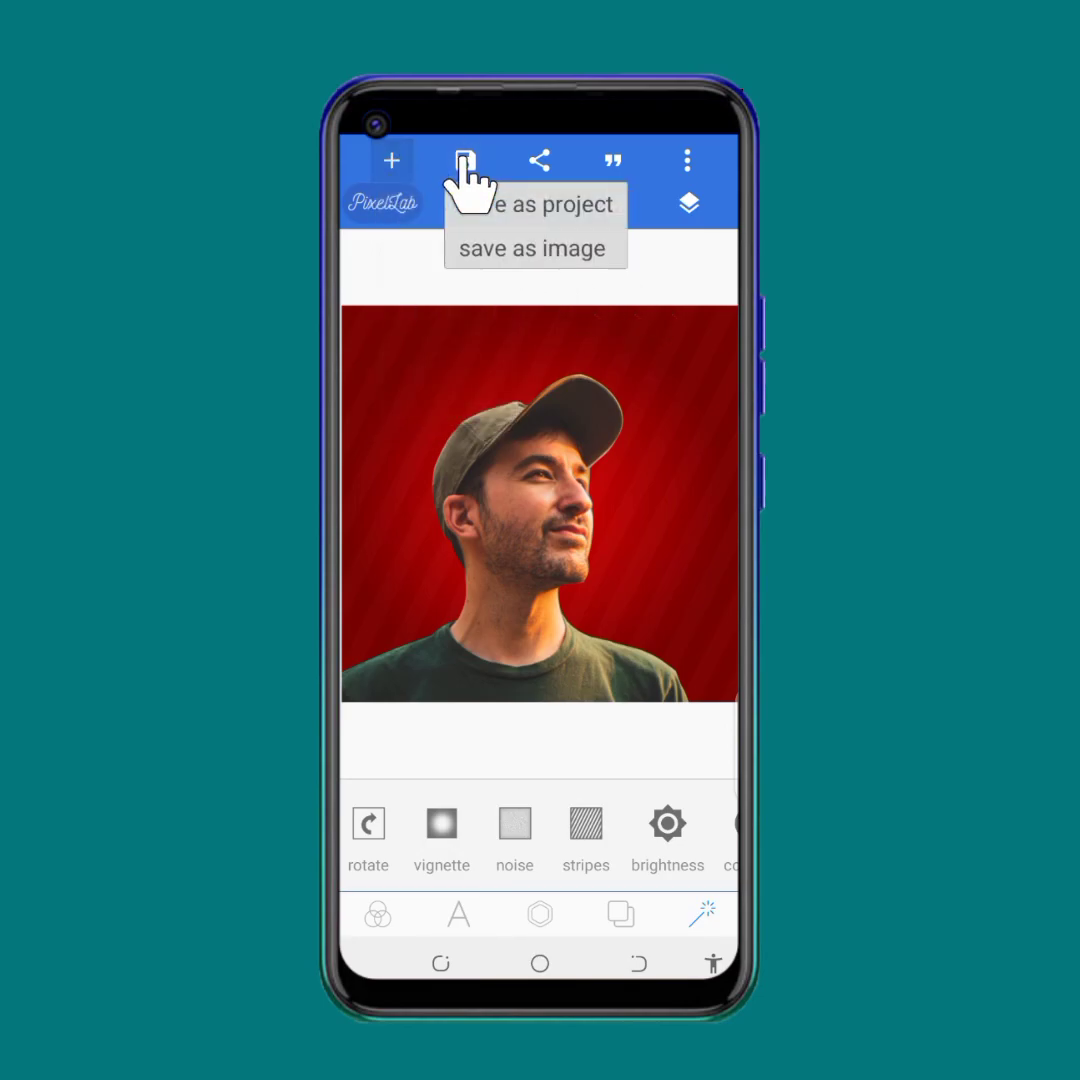
click(507, 248)
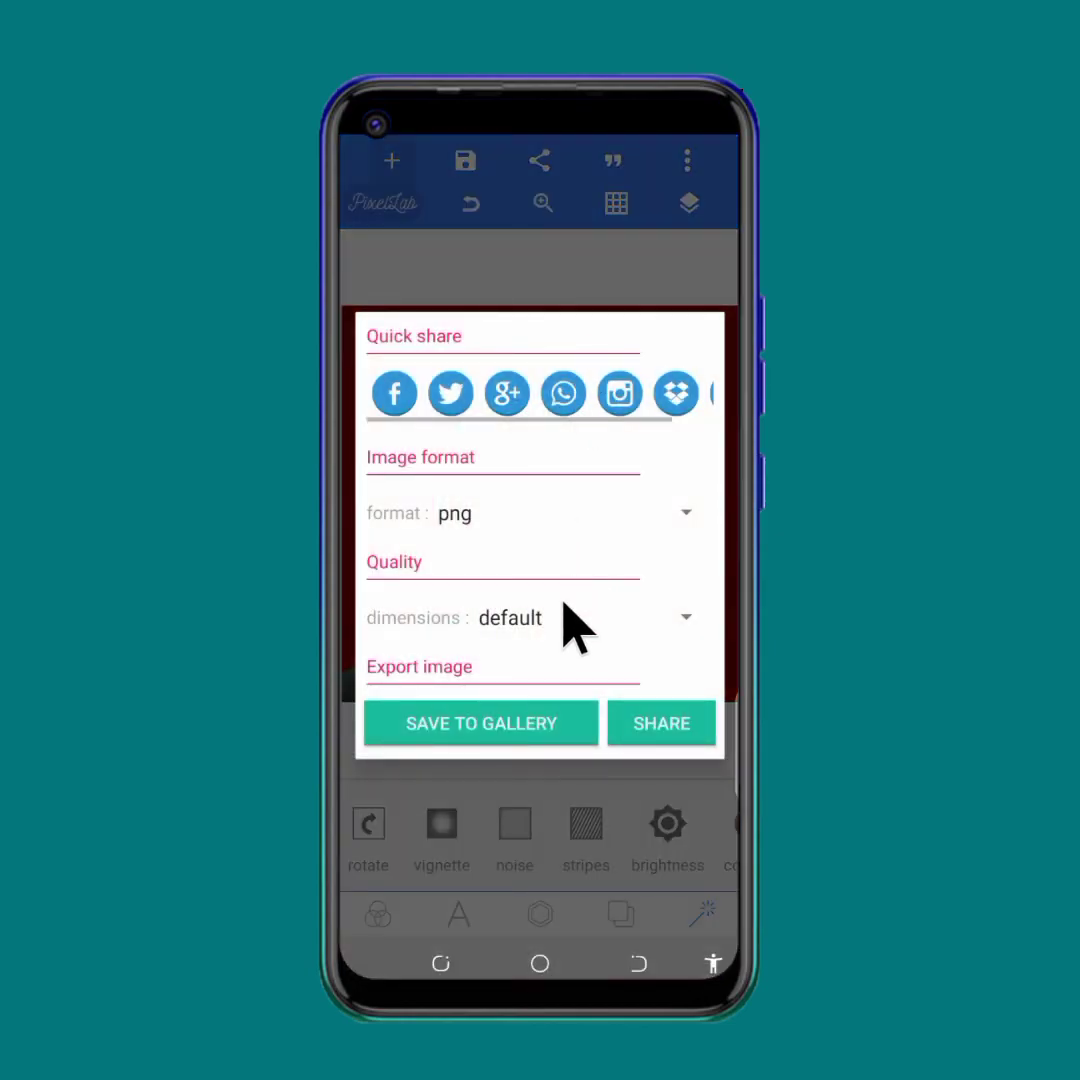
click(535, 619)
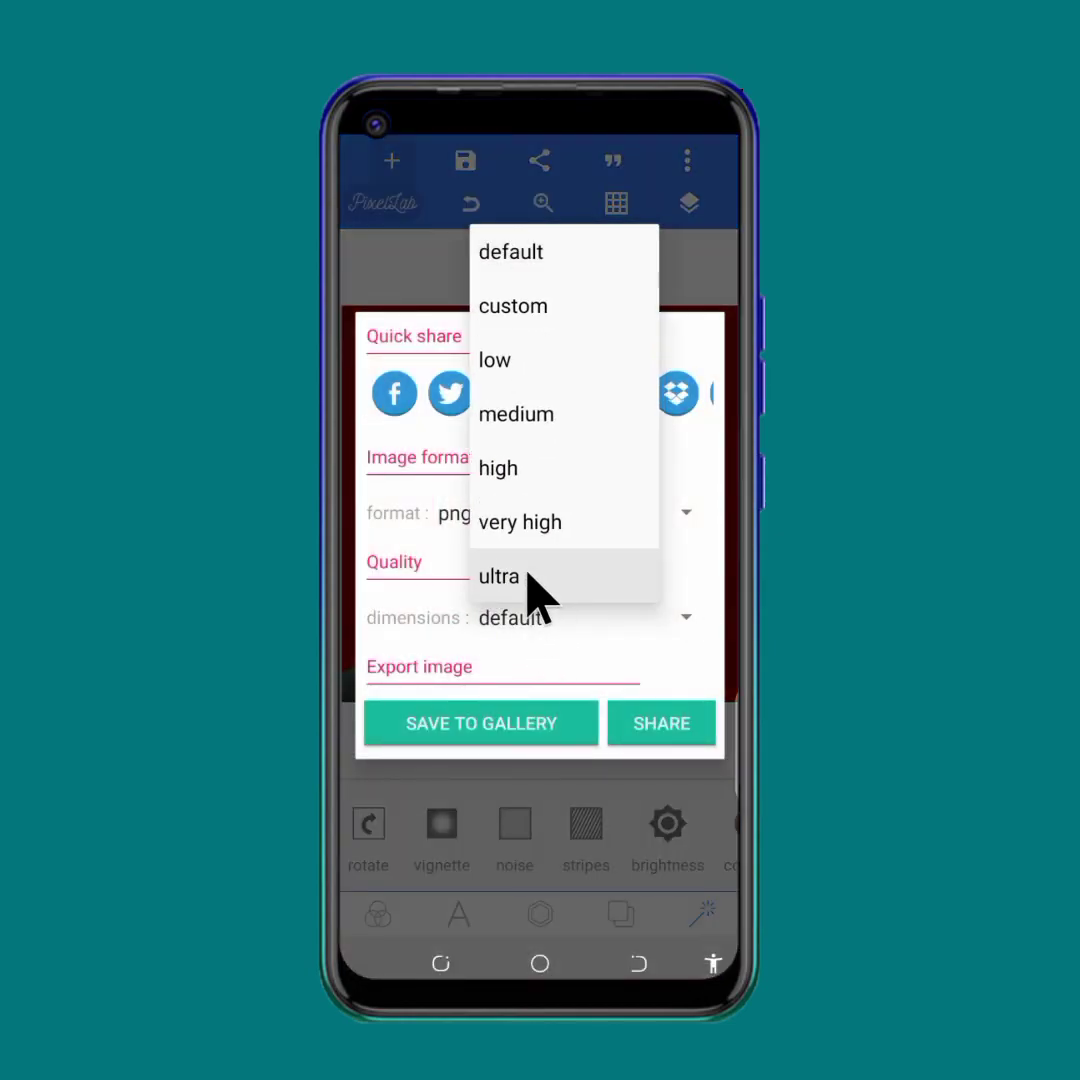
click(530, 578)
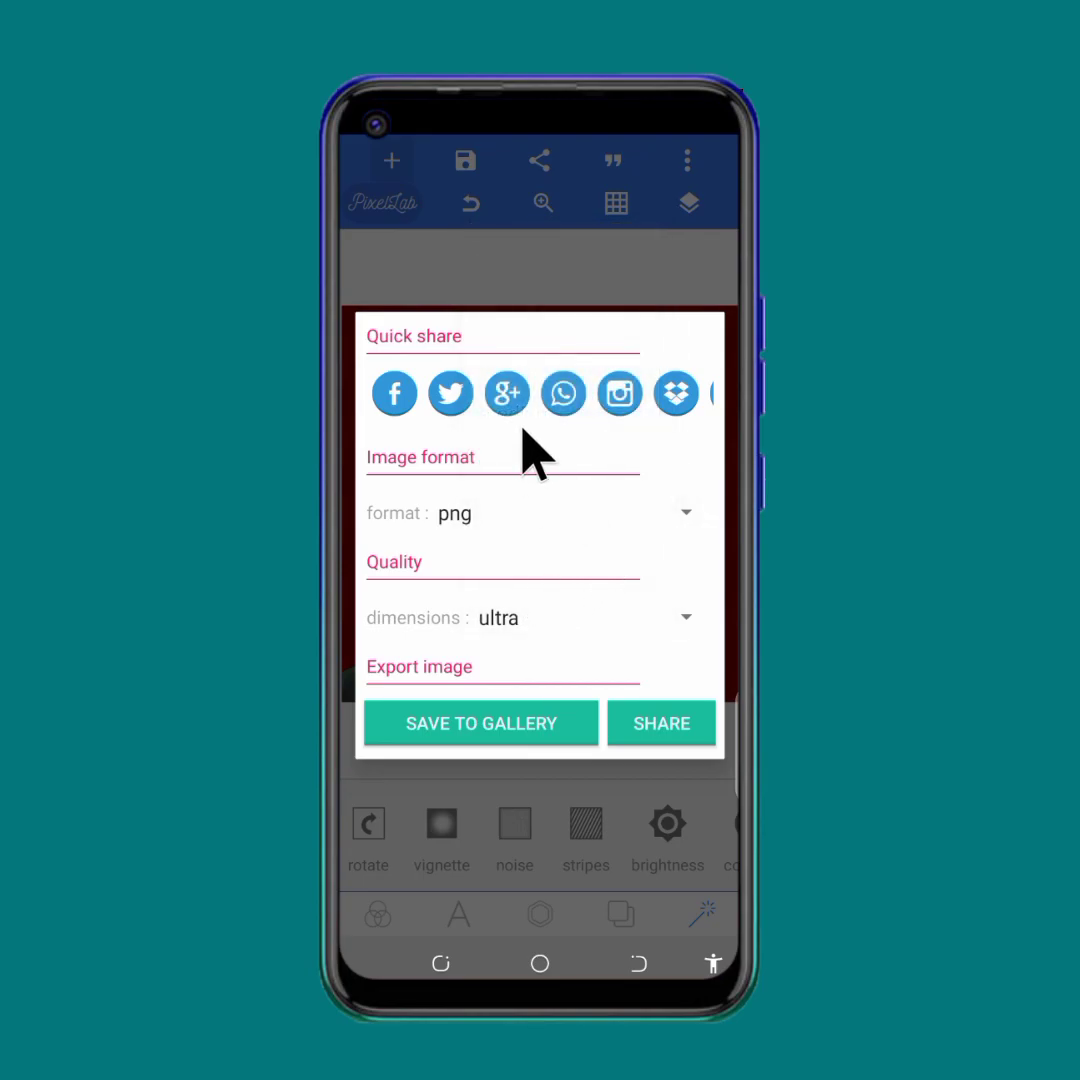
click(497, 745)
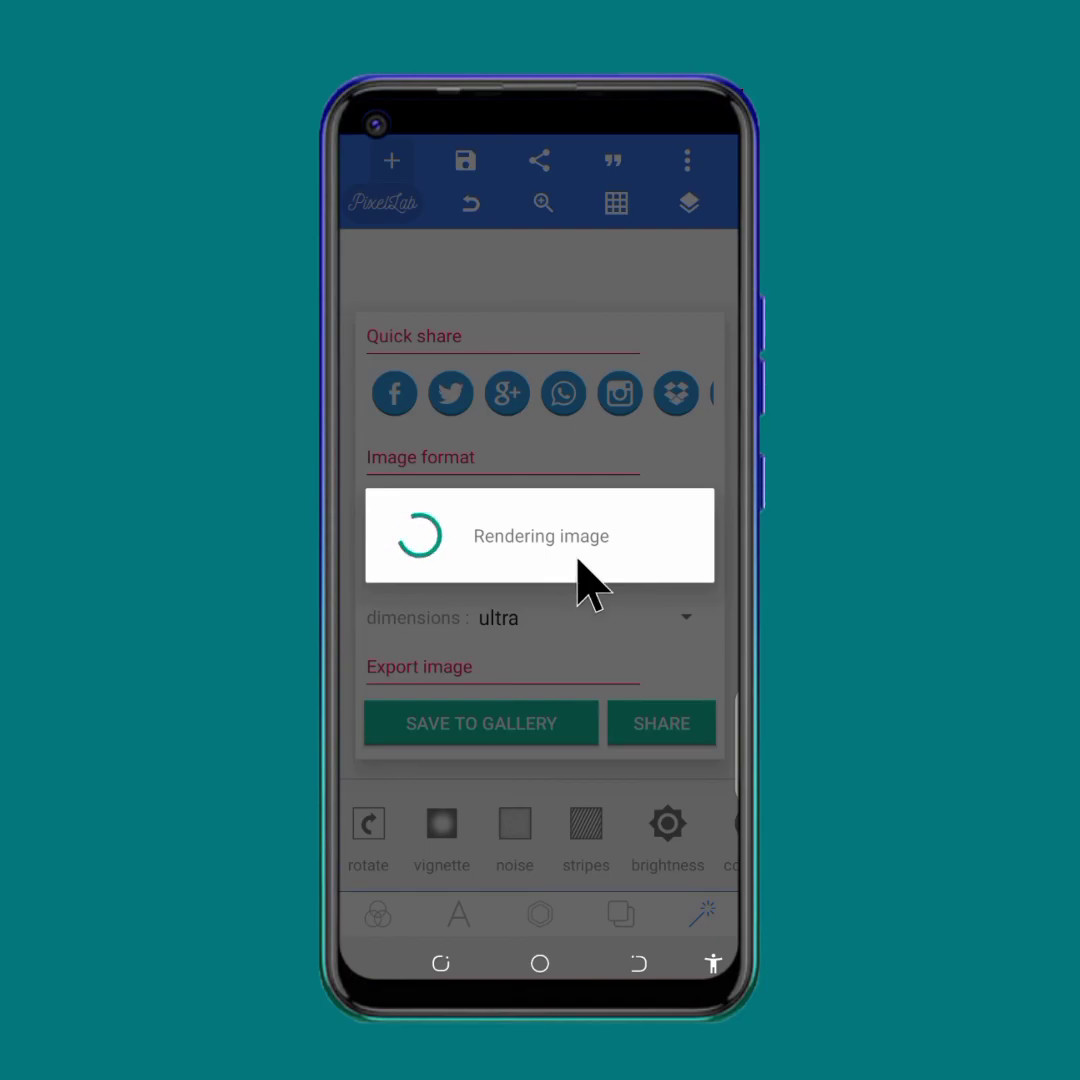